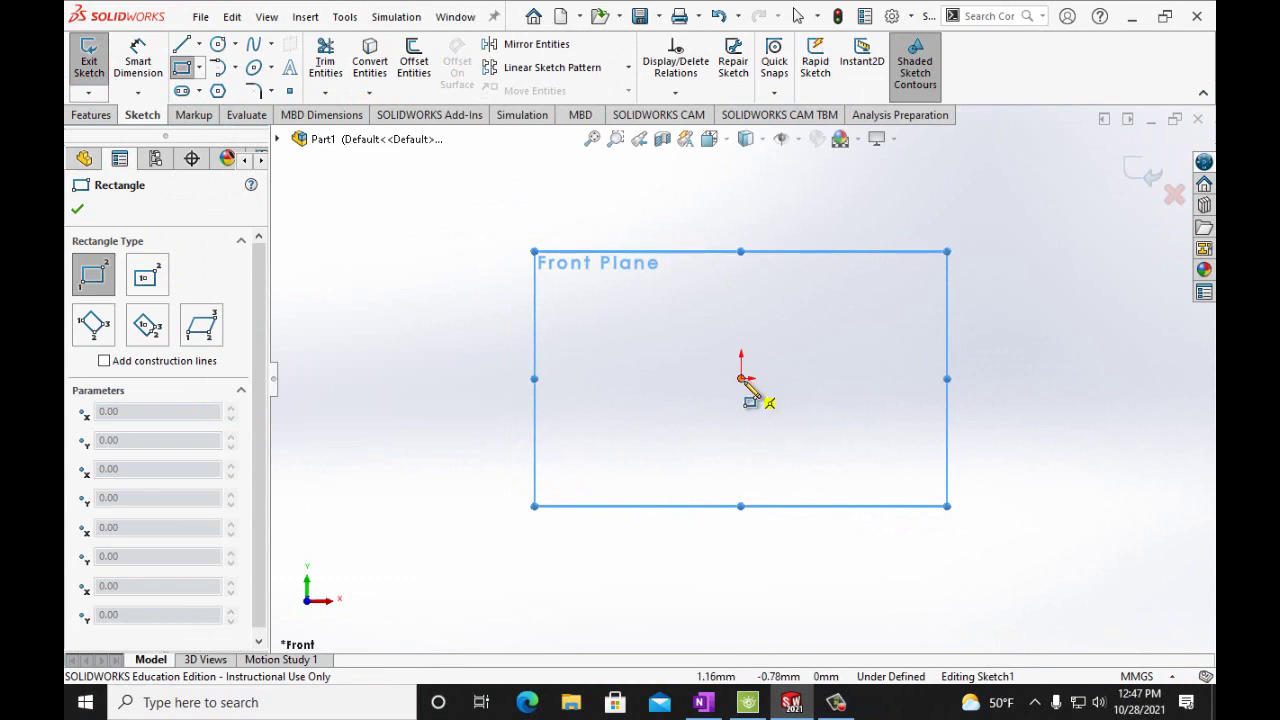
- Draw a corner rectangle from the origin on the Front Plane and set its width to 2.50 in per the positioner block drawing
{"action": "left_click", "coordinate": [921, 162]}
{"action": "left_click", "coordinate": [146, 62]}
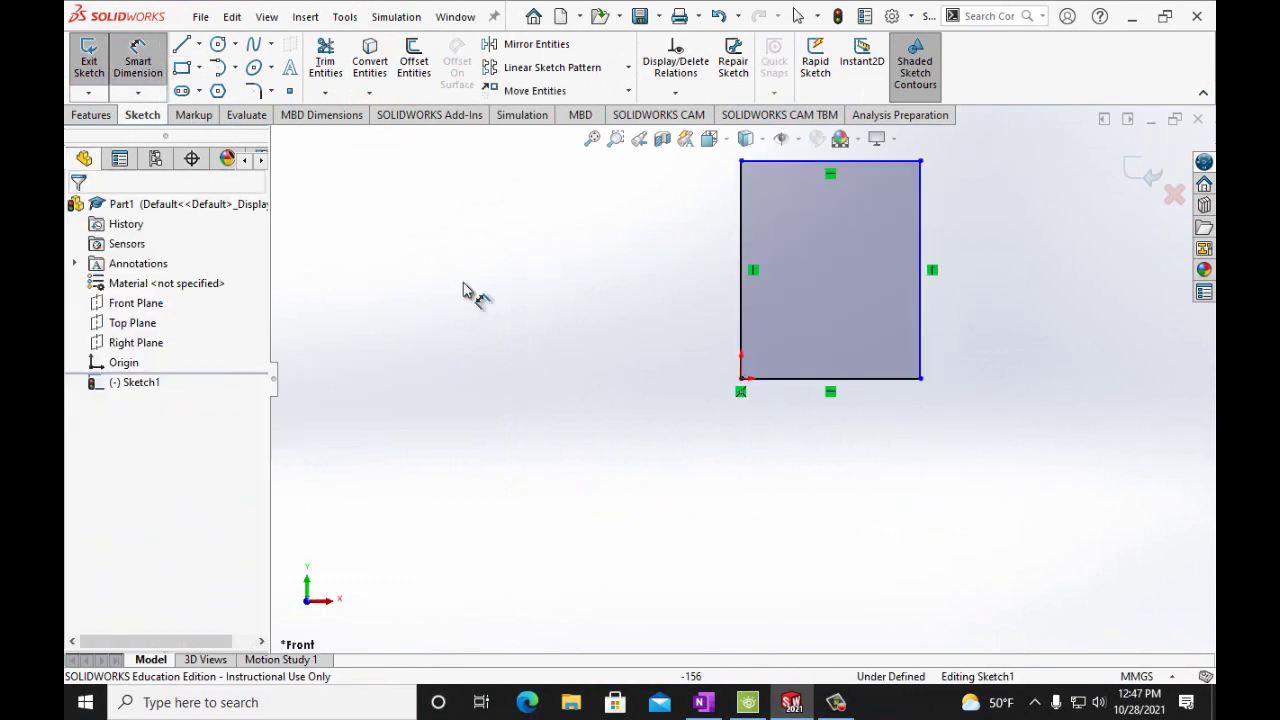
{"action": "left_click", "coordinate": [704, 704]}
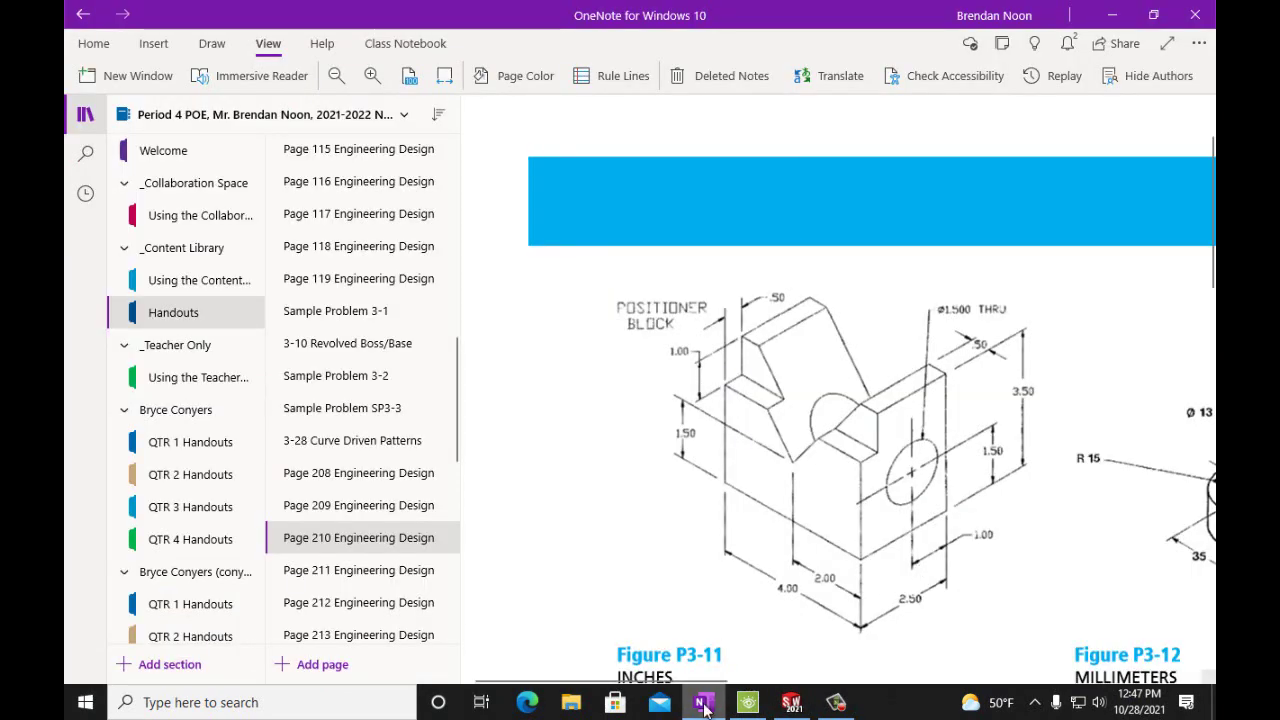
{"action": "left_click", "coordinate": [791, 702]}
{"action": "left_click", "coordinate": [812, 380]}
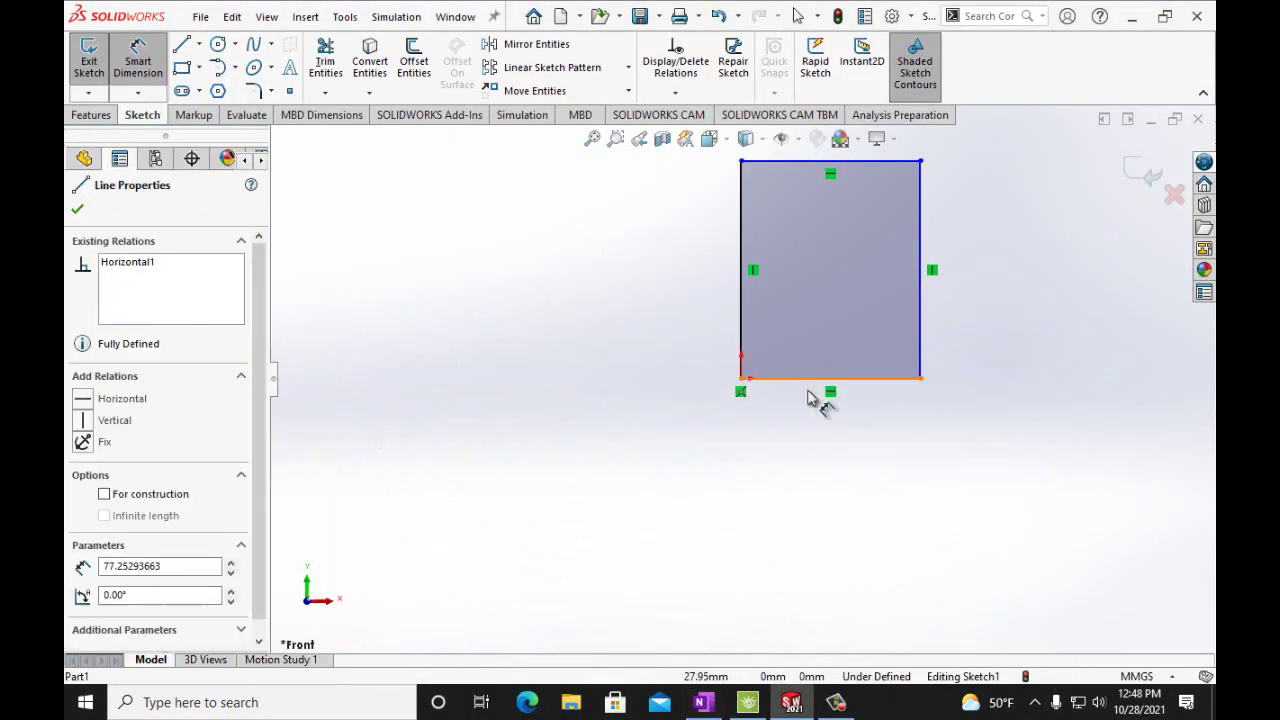
{"action": "left_click", "coordinate": [846, 484]}
{"action": "type", "text": "2"}
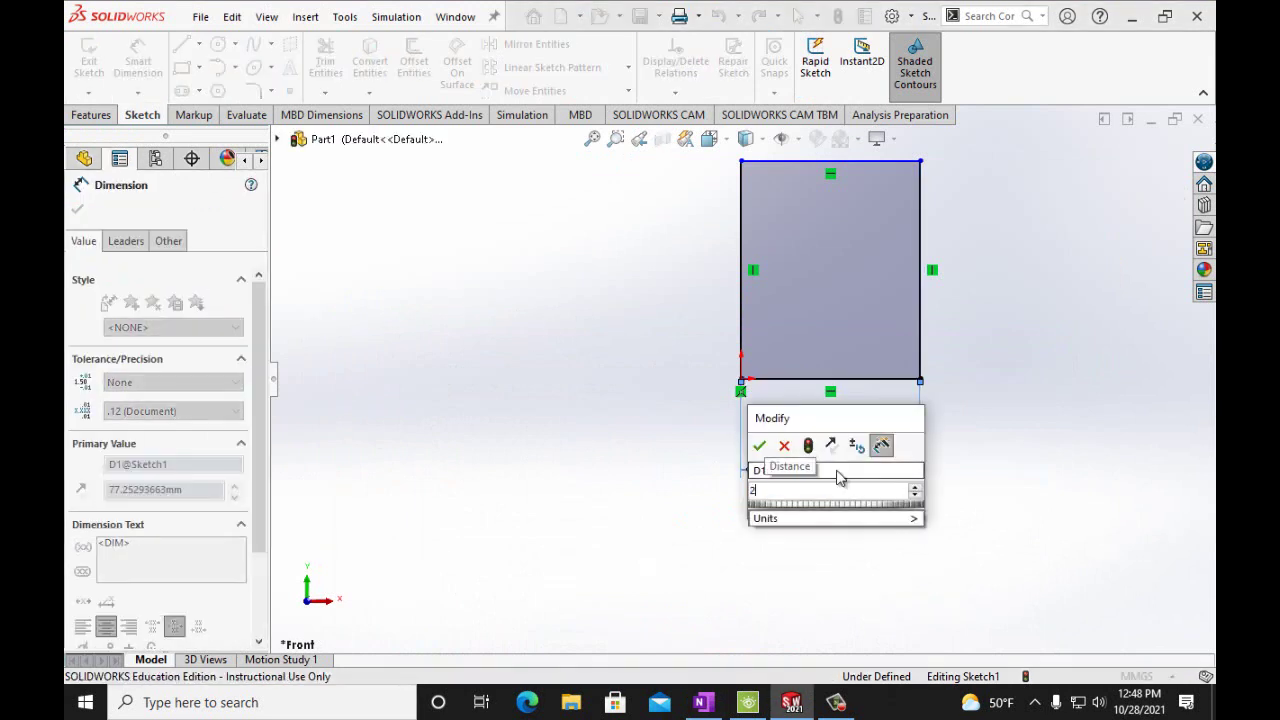
{"action": "type", "text": ".50"}
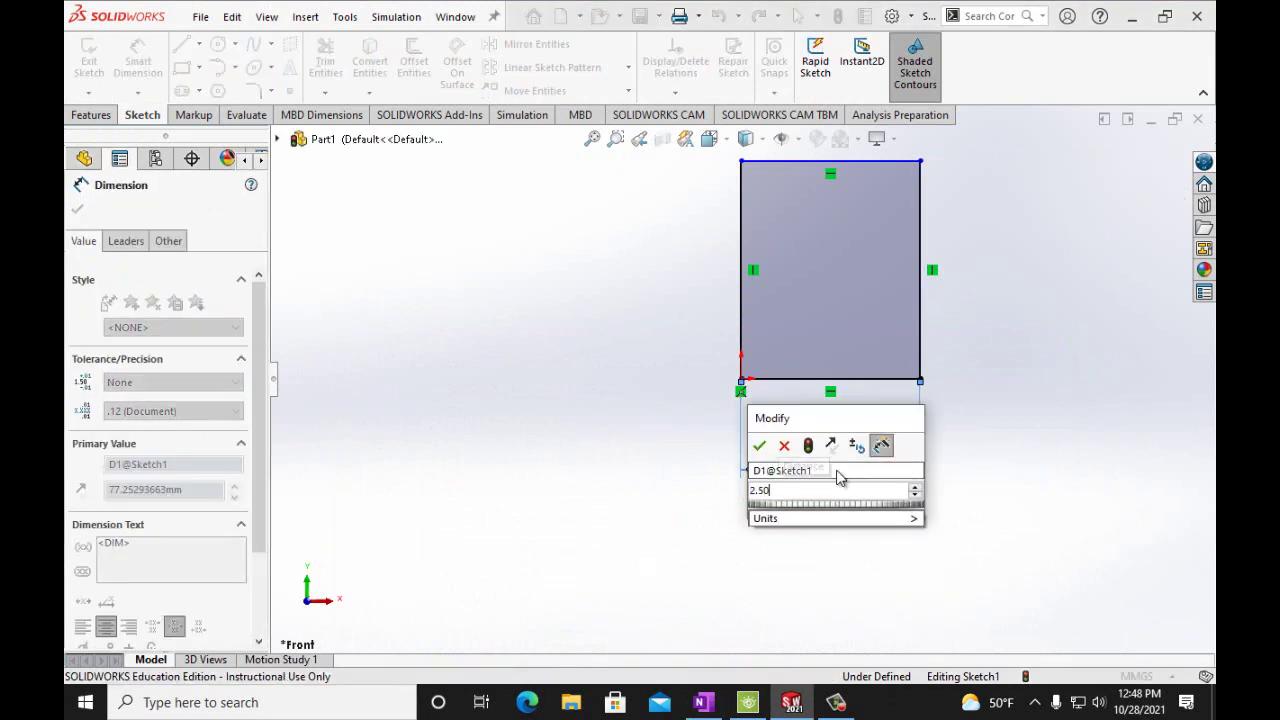
{"action": "type", "text": "in"}
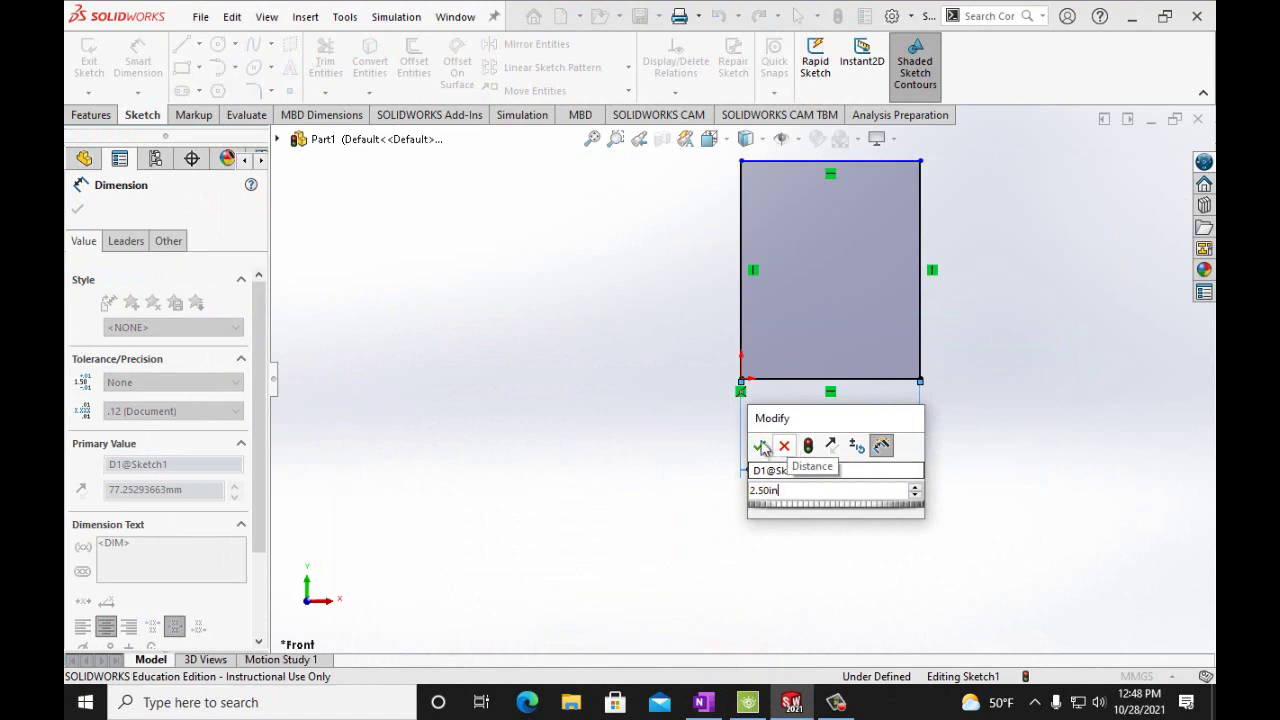
{"action": "left_click", "coordinate": [760, 445]}
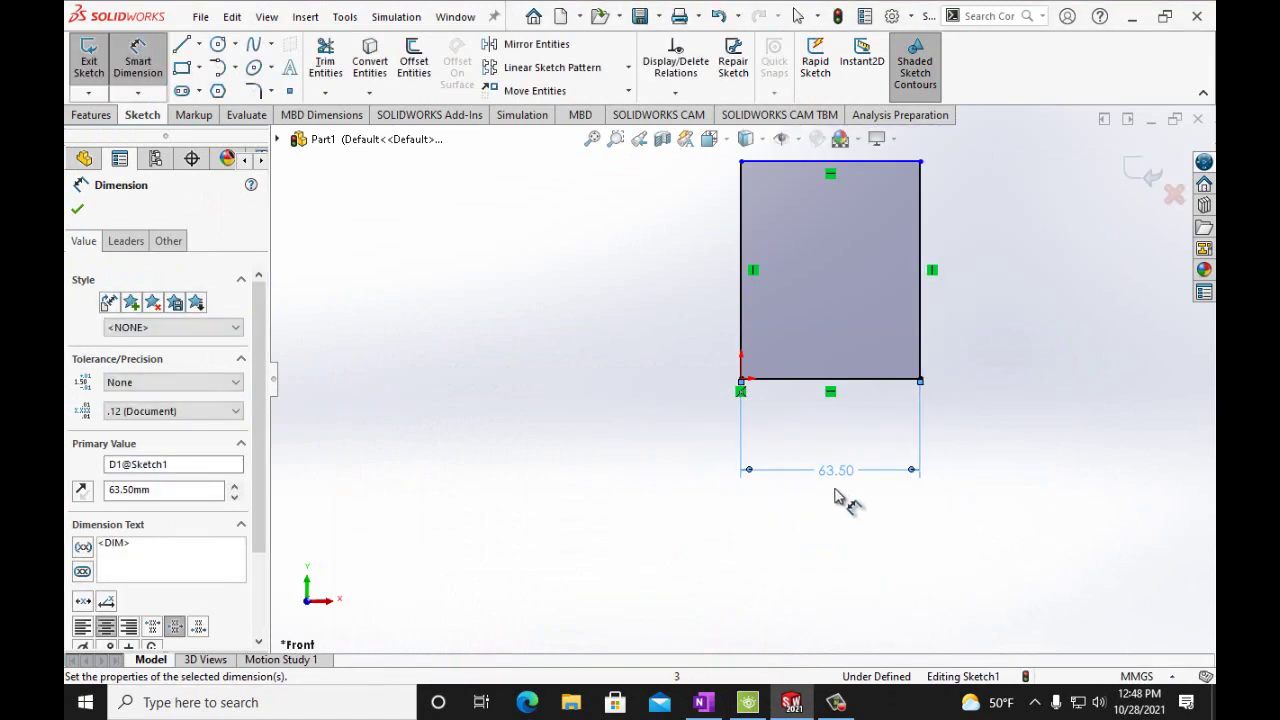
- Dimension the rectangle's vertical edge and set its height to 3.5 in
{"action": "left_click", "coordinate": [920, 323]}
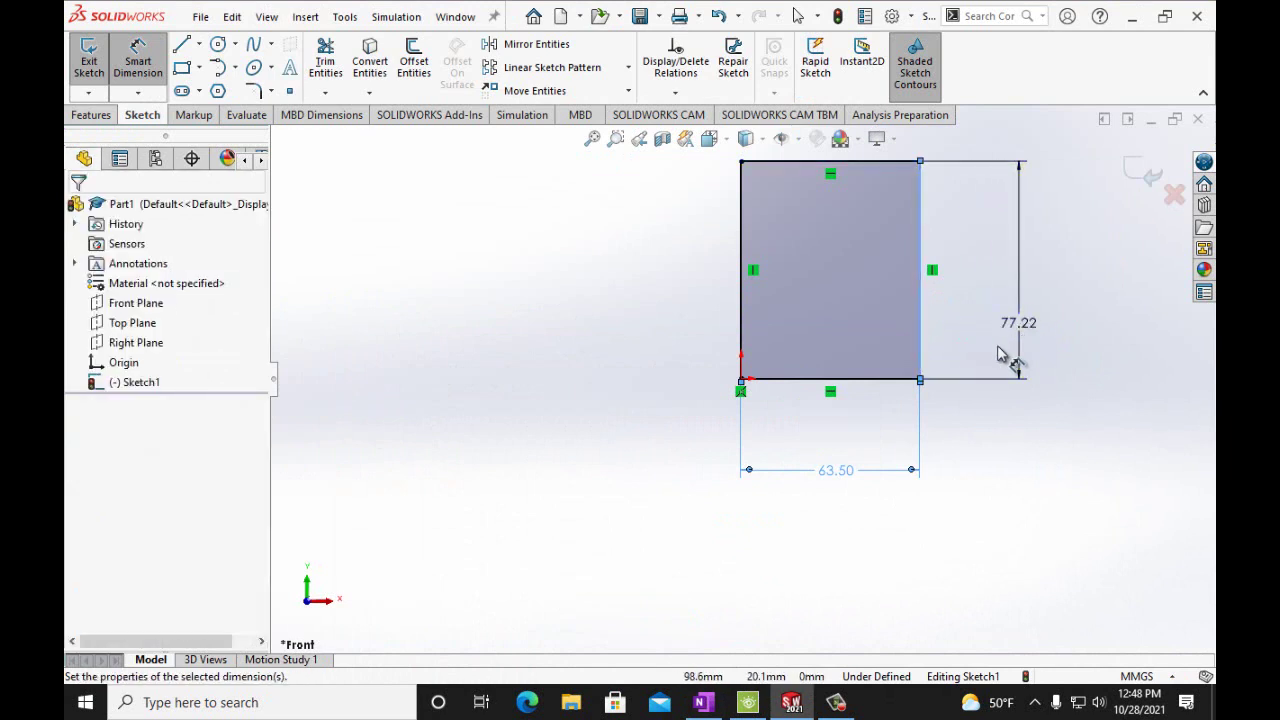
{"action": "left_click", "coordinate": [1006, 358]}
{"action": "type", "text": "3."}
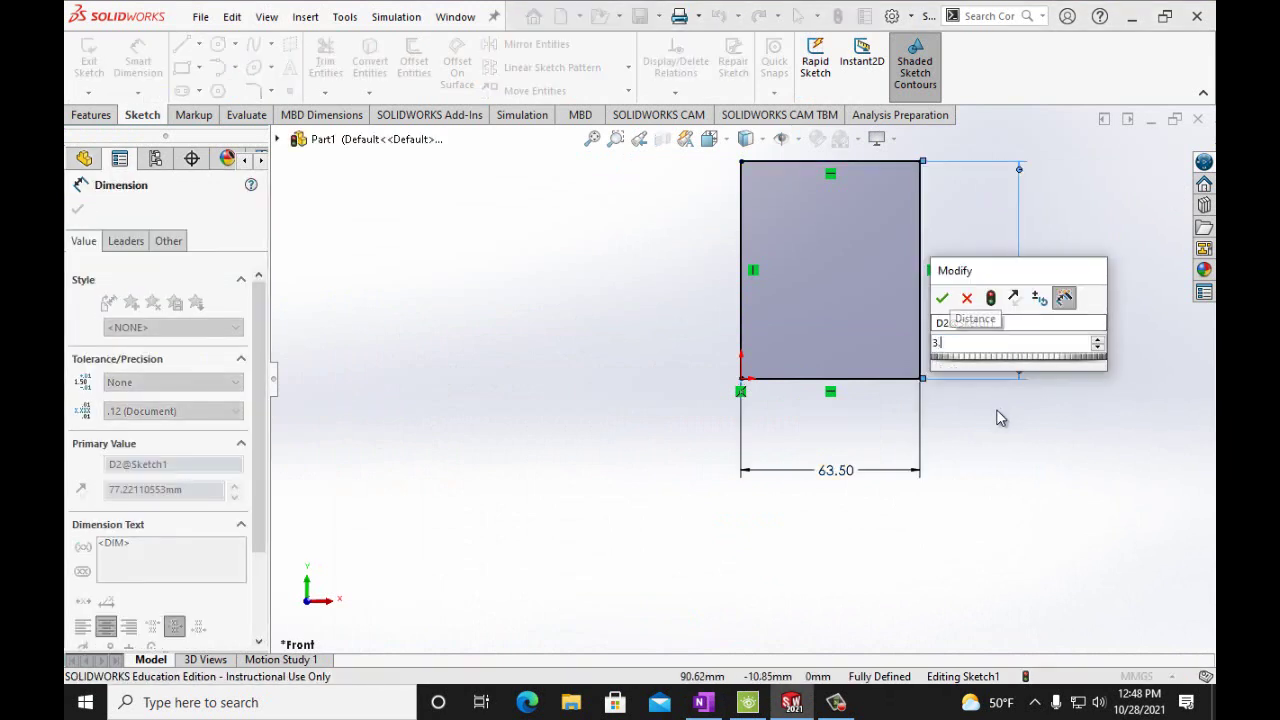
{"action": "type", "text": "5in"}
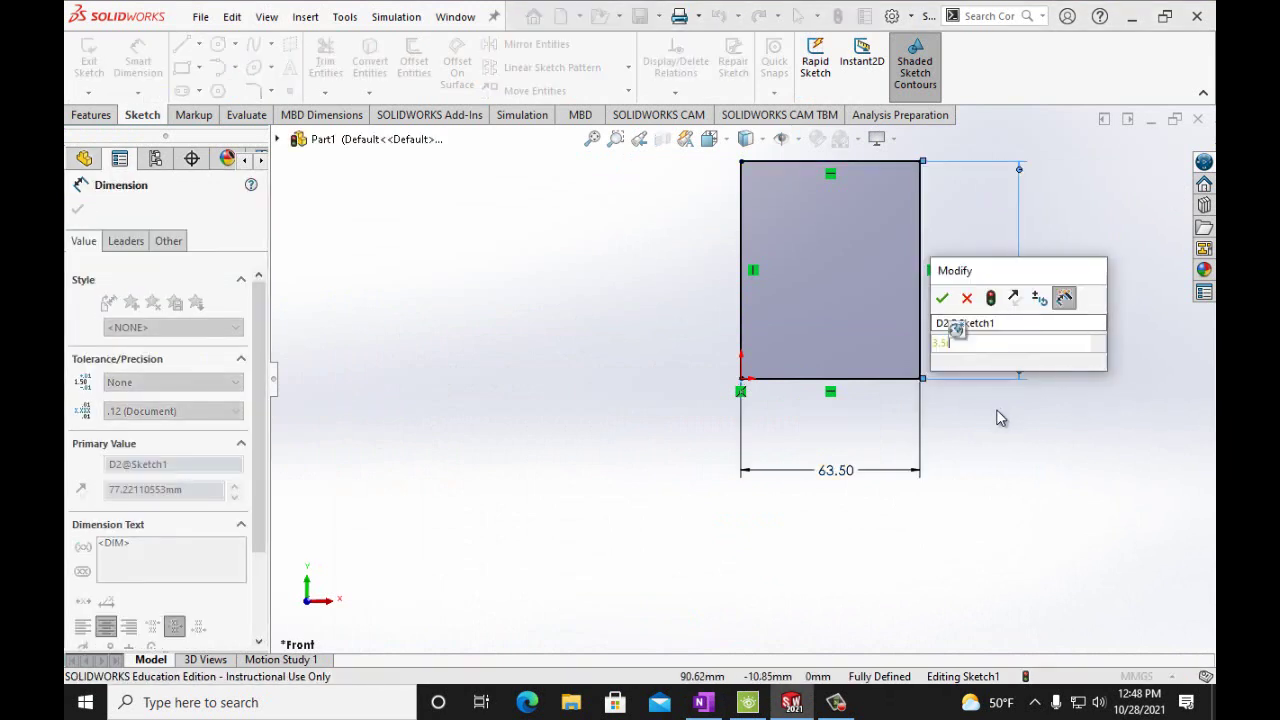
{"action": "left_click", "coordinate": [941, 298]}
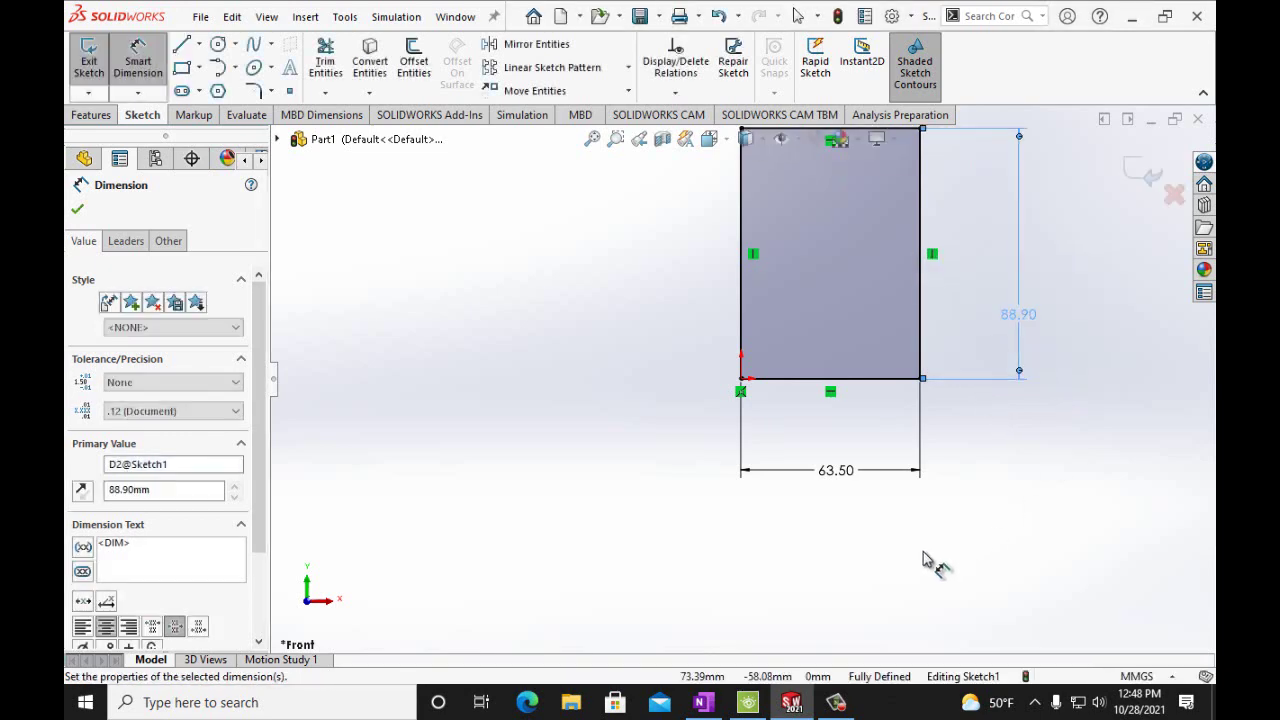
- Extrude the rectangle as a blind boss with a depth of 4 in, as given in the positioner block drawing
{"action": "left_click", "coordinate": [703, 702]}
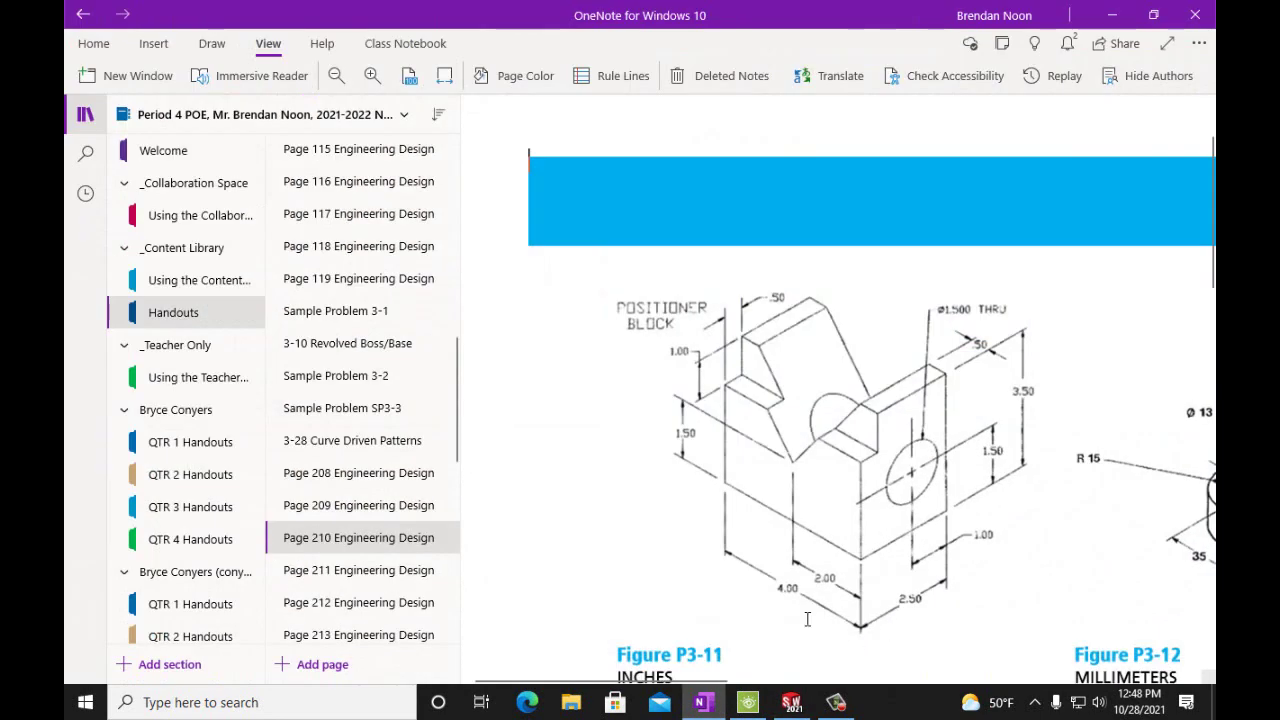
{"action": "left_click", "coordinate": [791, 702]}
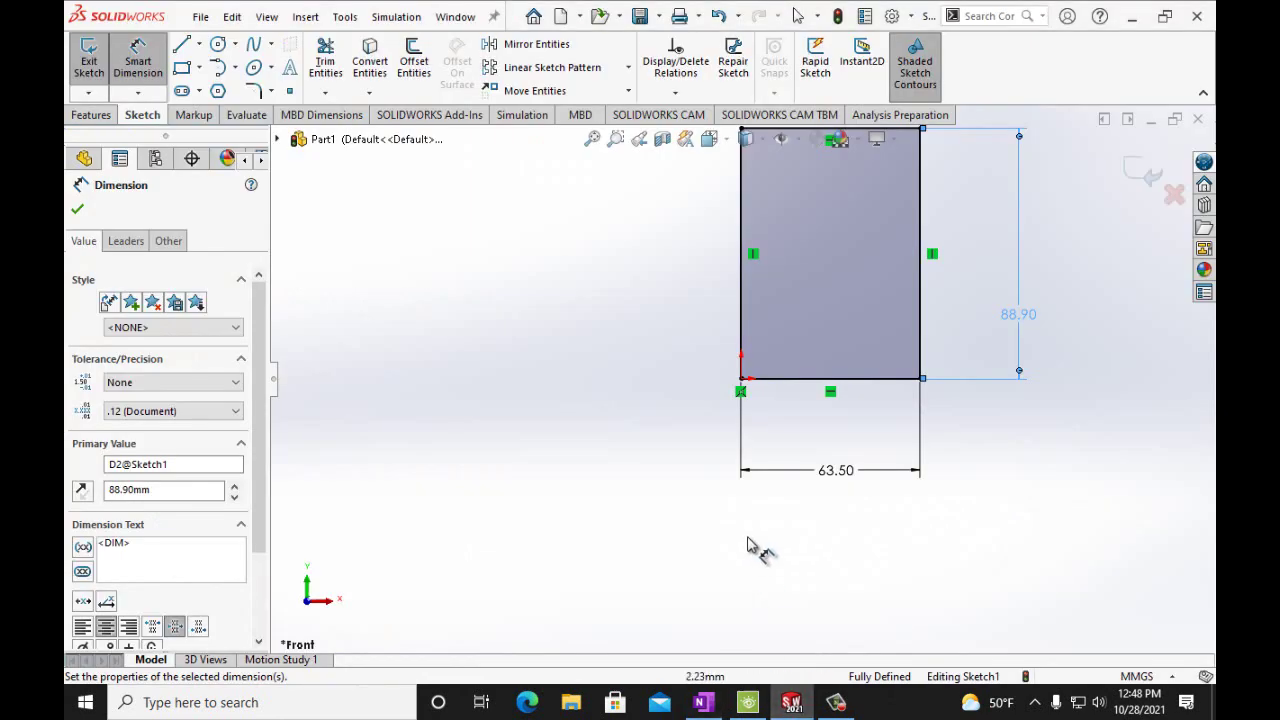
{"action": "left_click", "coordinate": [85, 212]}
{"action": "left_click", "coordinate": [91, 114]}
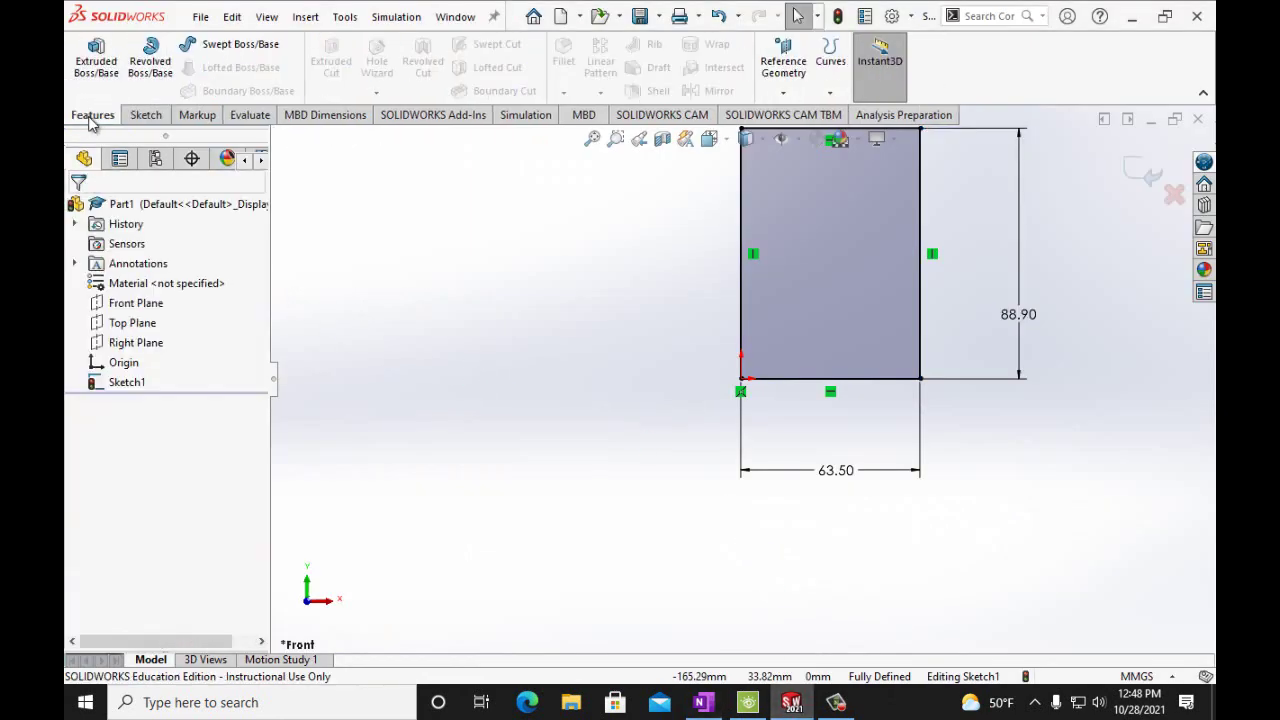
{"action": "left_click", "coordinate": [96, 60]}
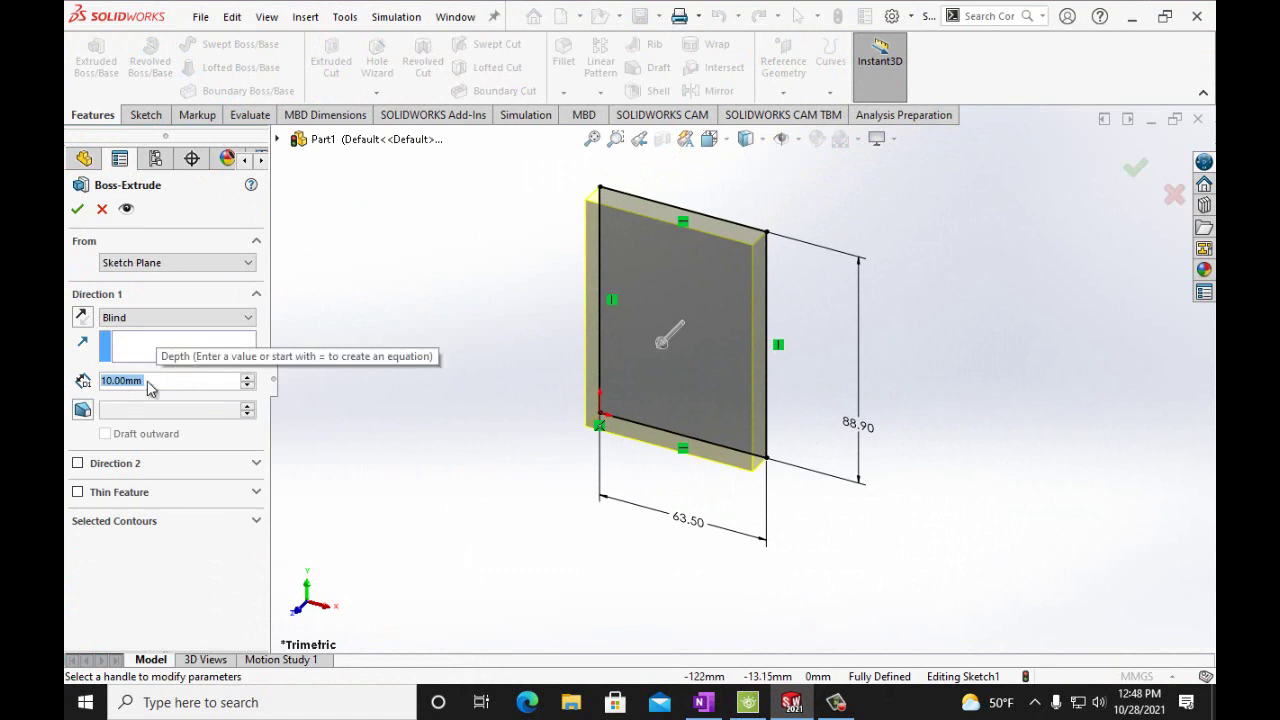
{"action": "type", "text": "4in"}
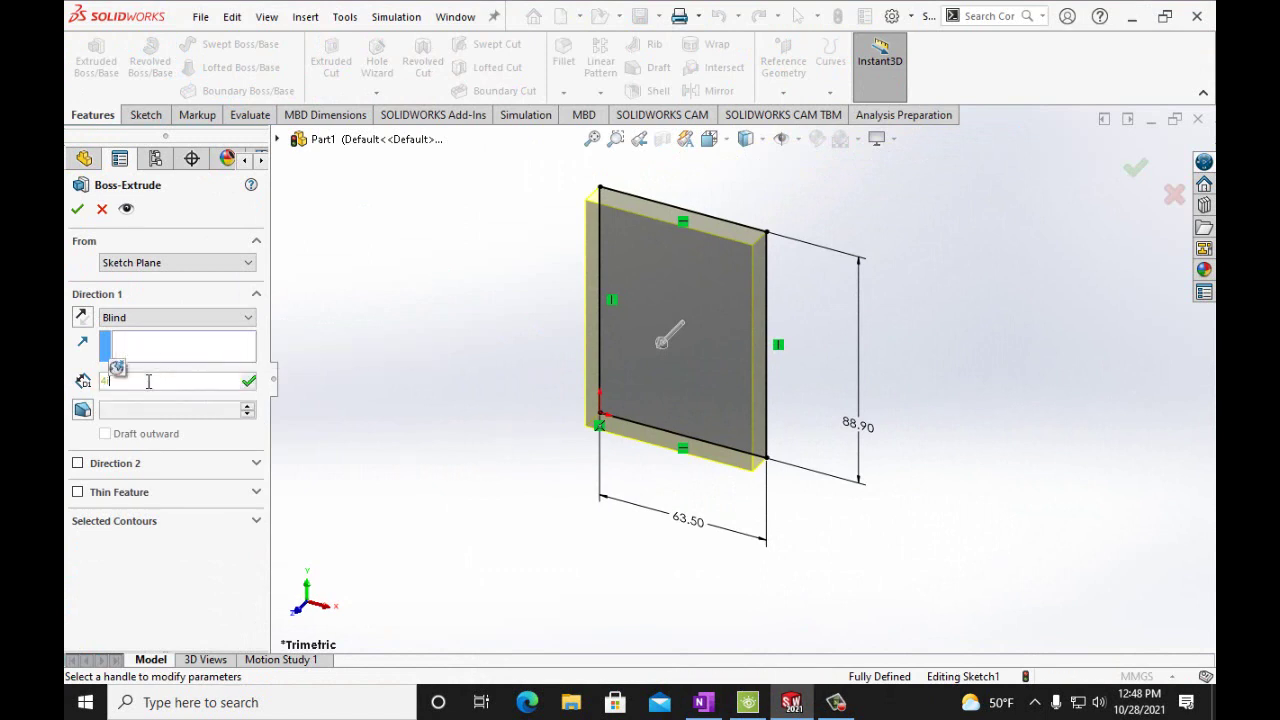
{"action": "left_click", "coordinate": [77, 209]}
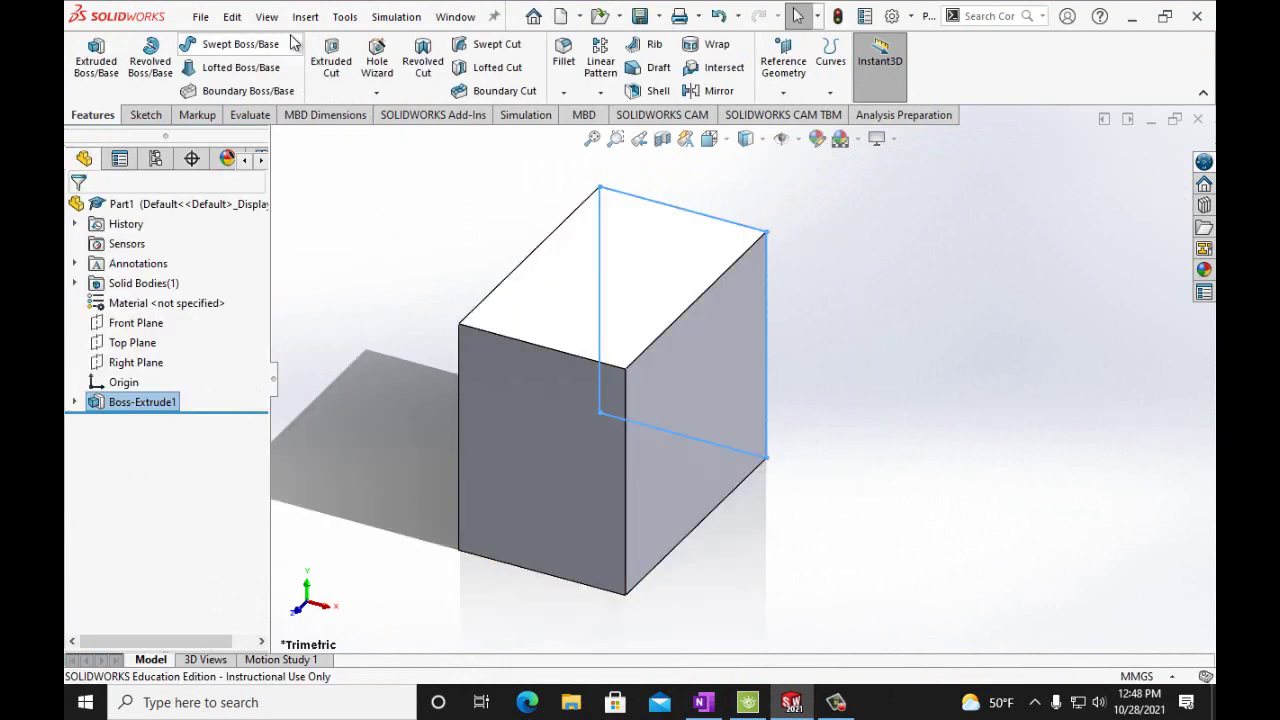
- Change the document's unit system to IPS (inch, pound, second)
{"action": "left_click", "coordinate": [344, 17]}
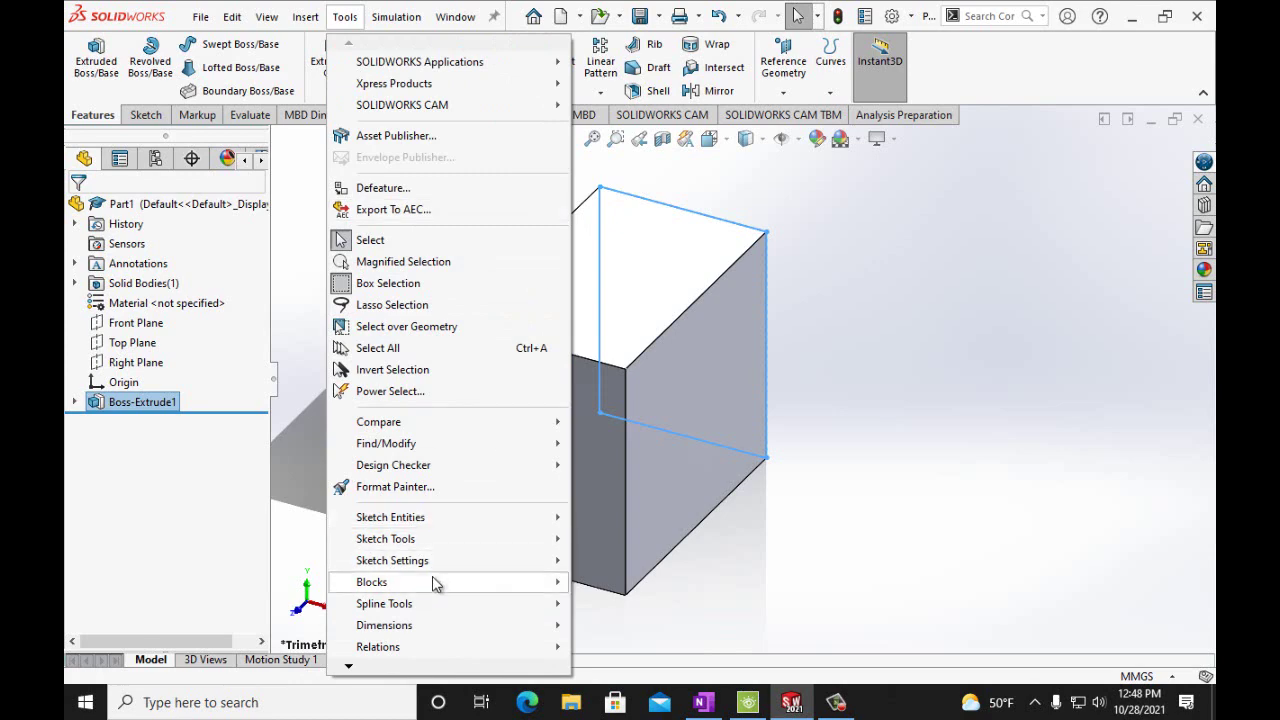
{"action": "mouse_move", "coordinate": [348, 667]}
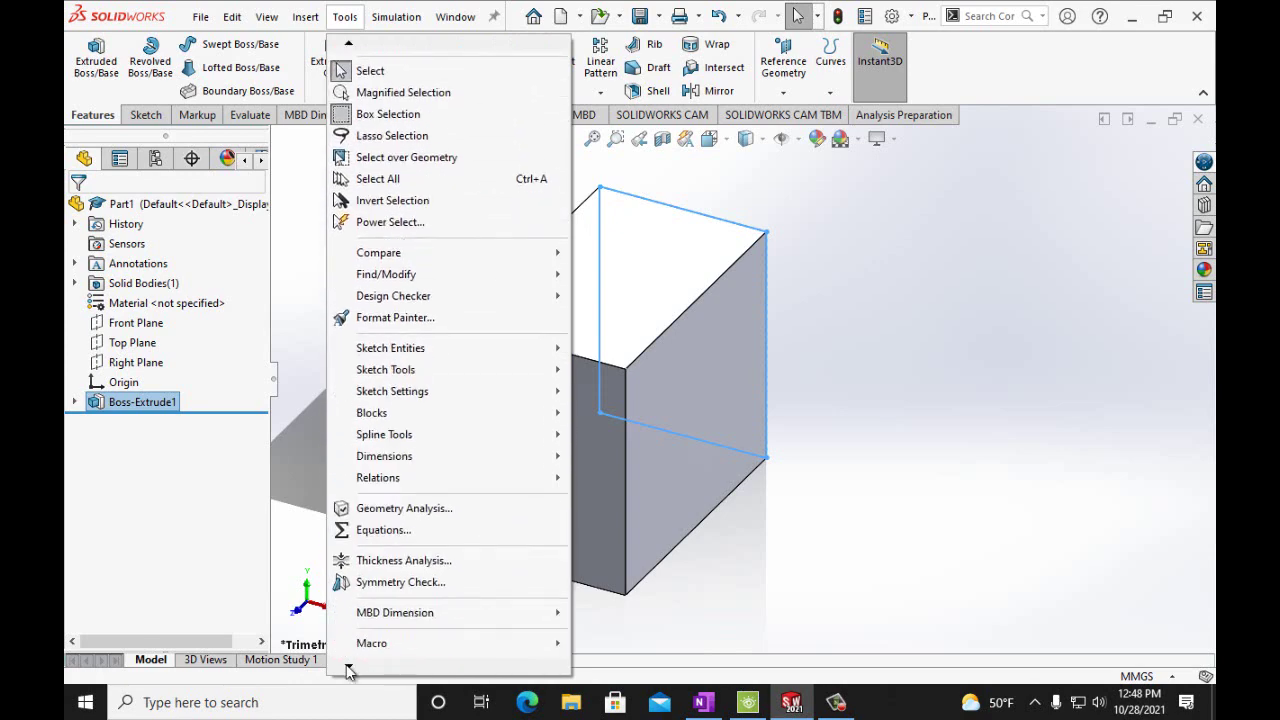
{"action": "left_click", "coordinate": [378, 612]}
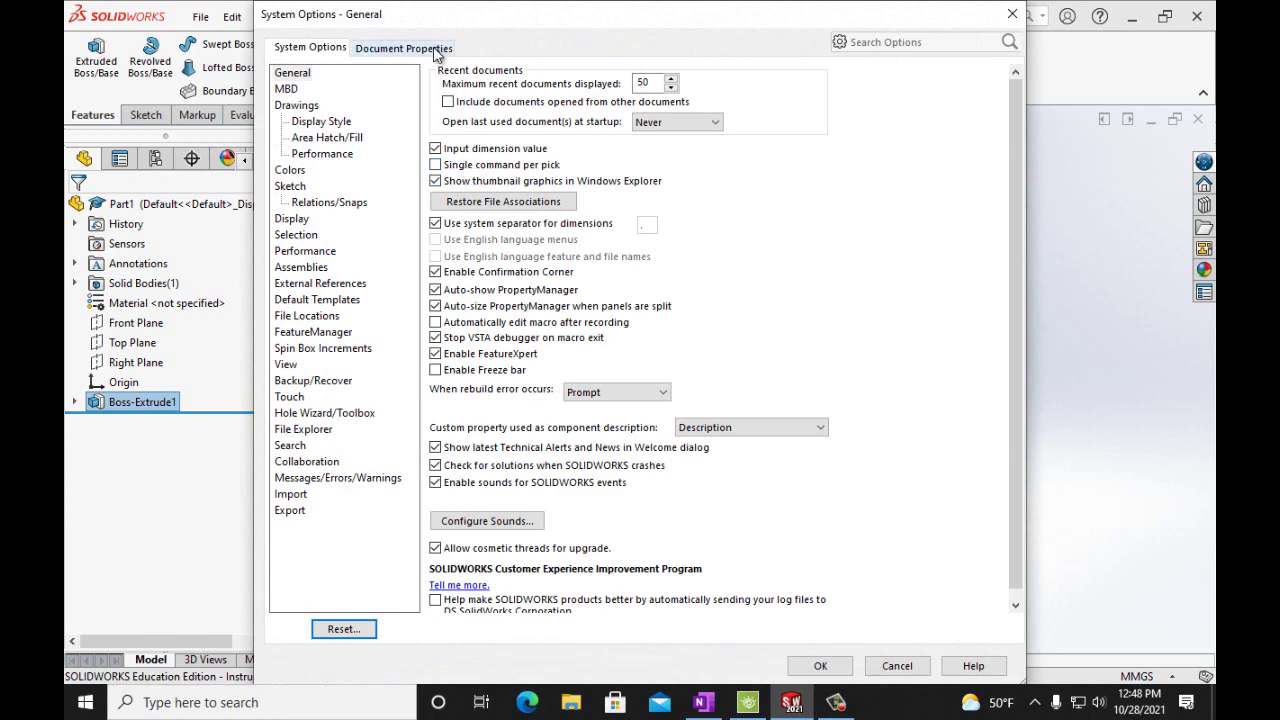
{"action": "left_click", "coordinate": [420, 48]}
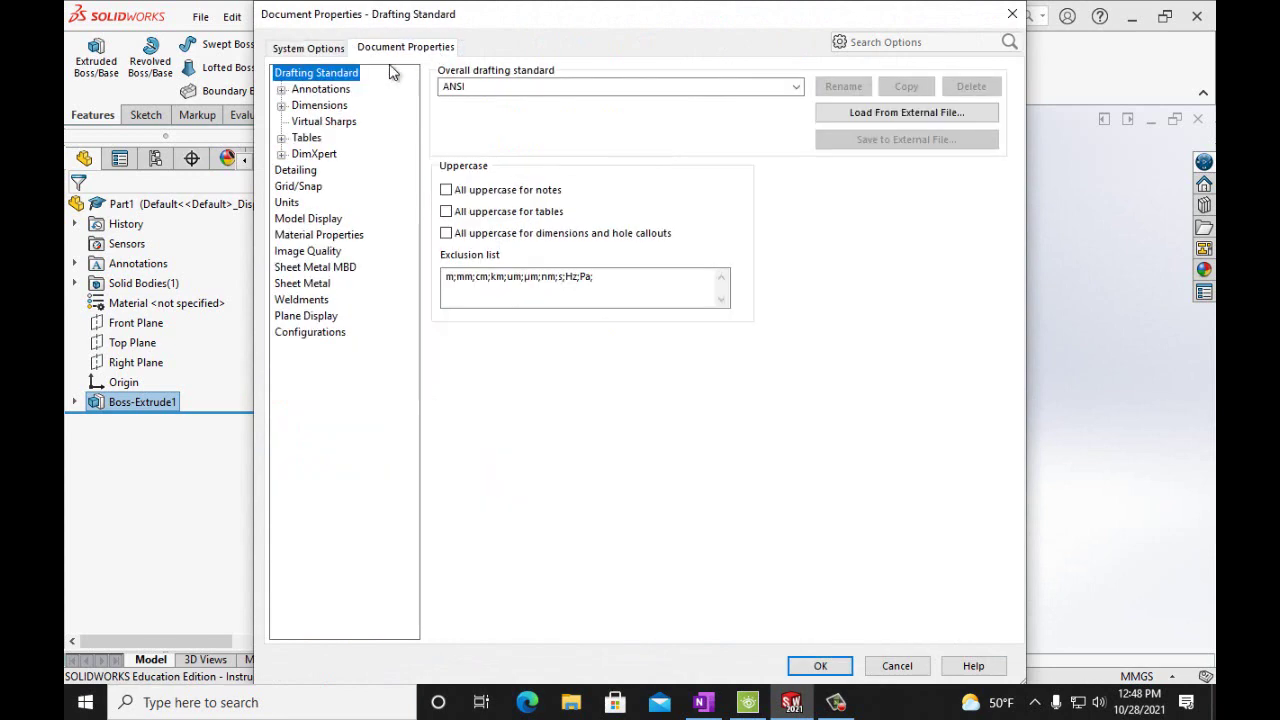
{"action": "left_click", "coordinate": [288, 202]}
{"action": "left_click", "coordinate": [446, 128]}
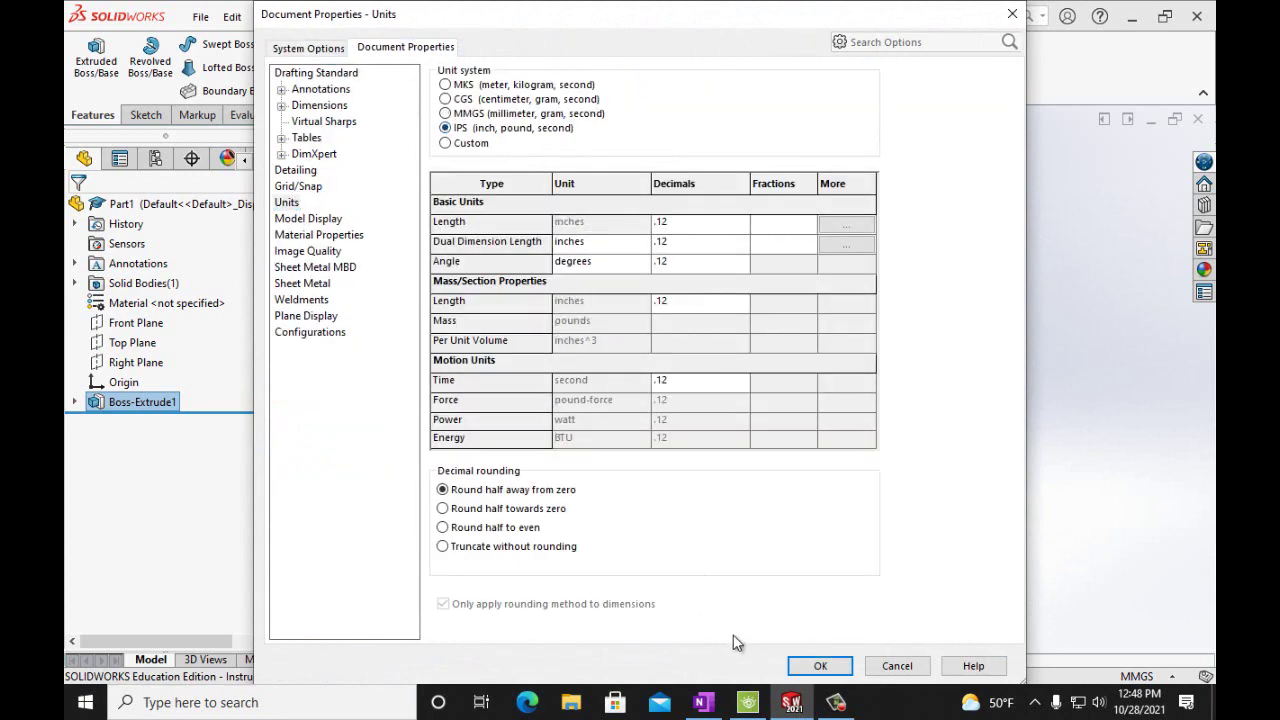
{"action": "left_click", "coordinate": [818, 667]}
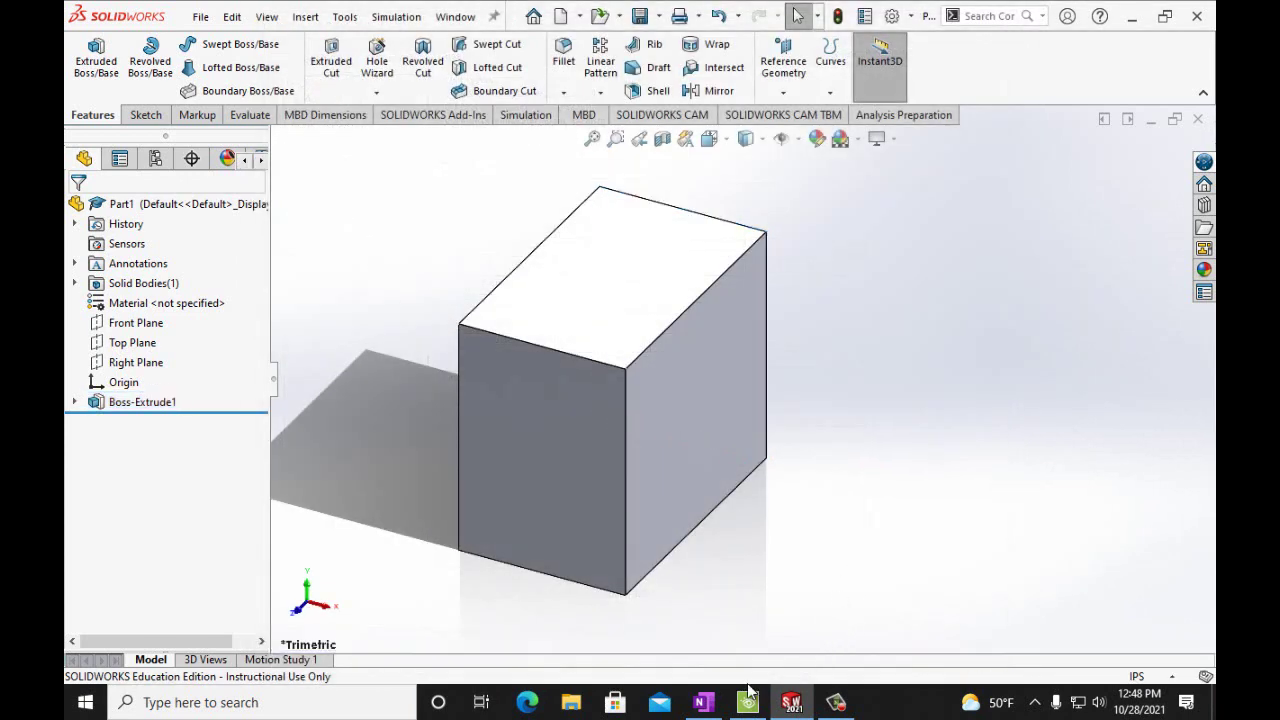
- Start a sketch on the Front Plane and draw a corner rectangle about 0.95 in wide from the block's upper-left corner
{"action": "left_click", "coordinate": [703, 702]}
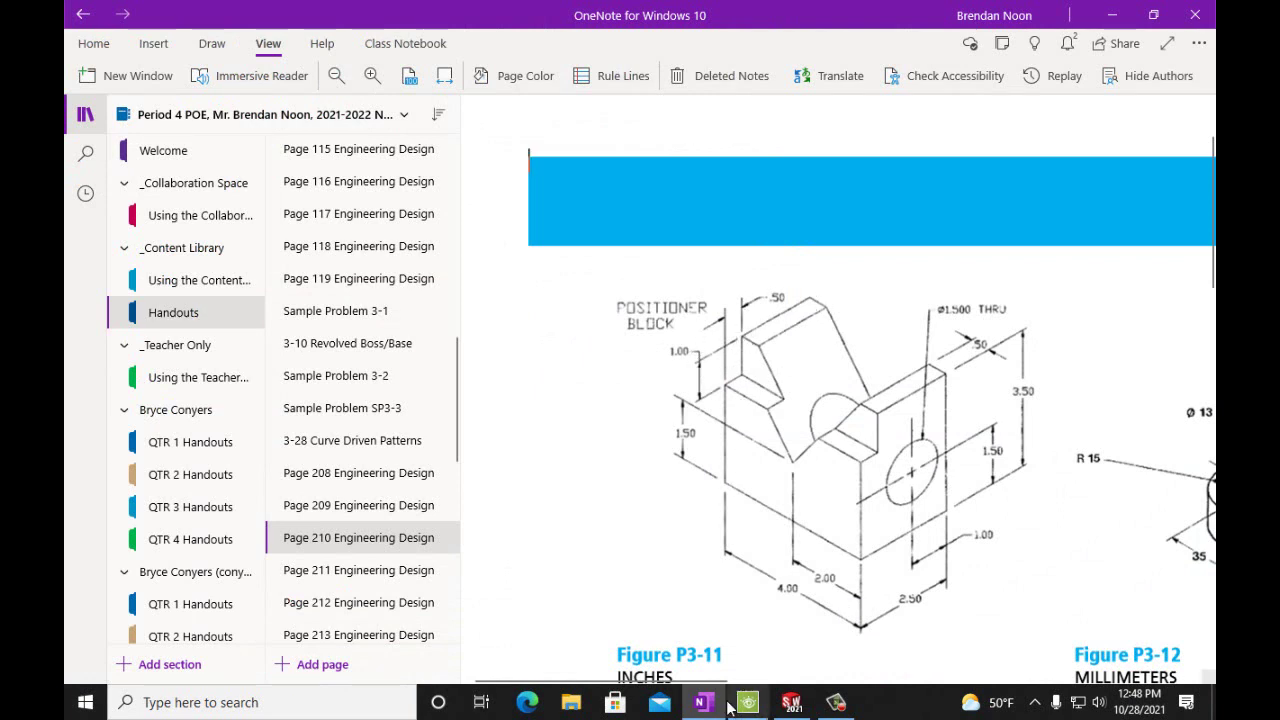
{"action": "mouse_move", "coordinate": [714, 710]}
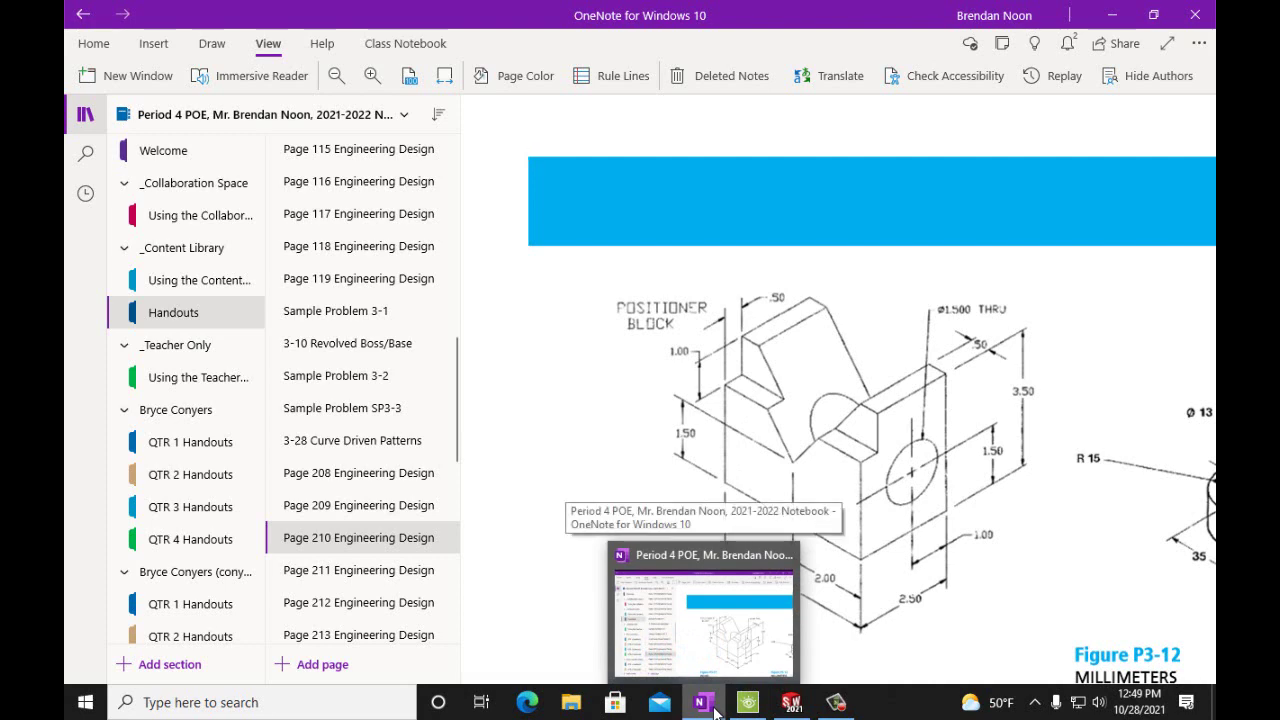
{"action": "left_click", "coordinate": [790, 705]}
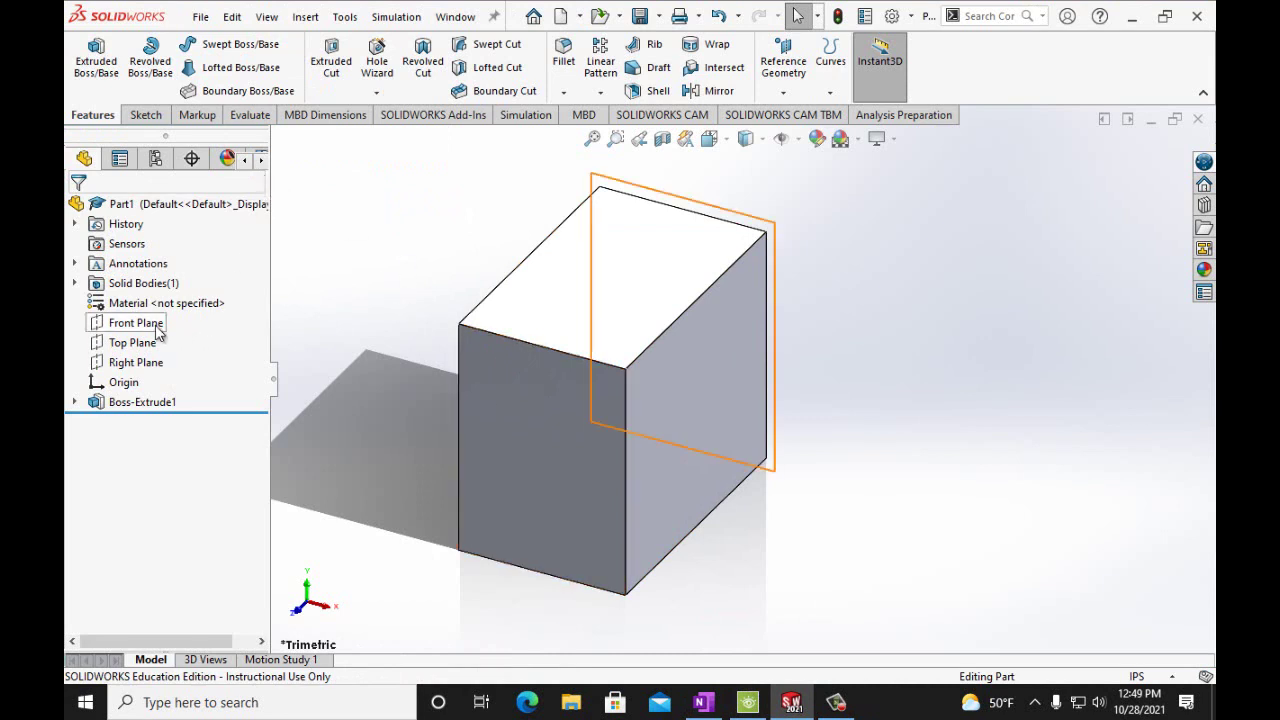
{"action": "left_click", "coordinate": [140, 322]}
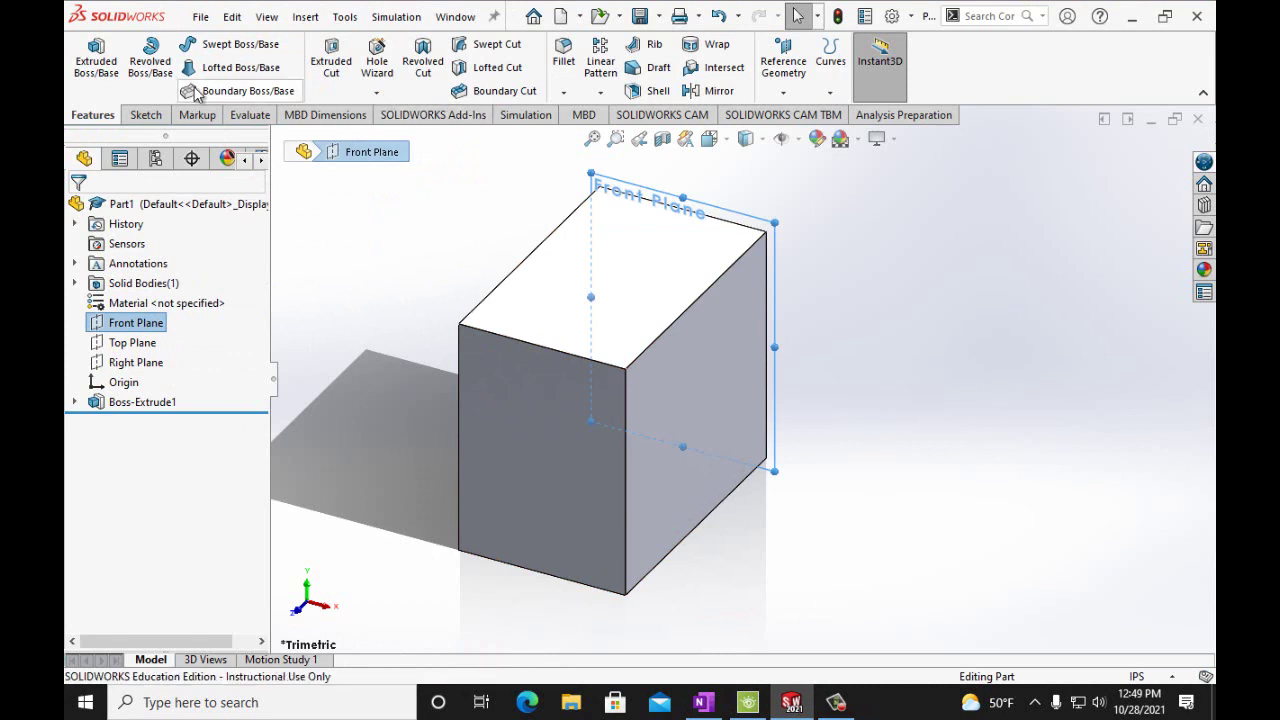
{"action": "left_click", "coordinate": [145, 114]}
{"action": "left_click", "coordinate": [88, 55]}
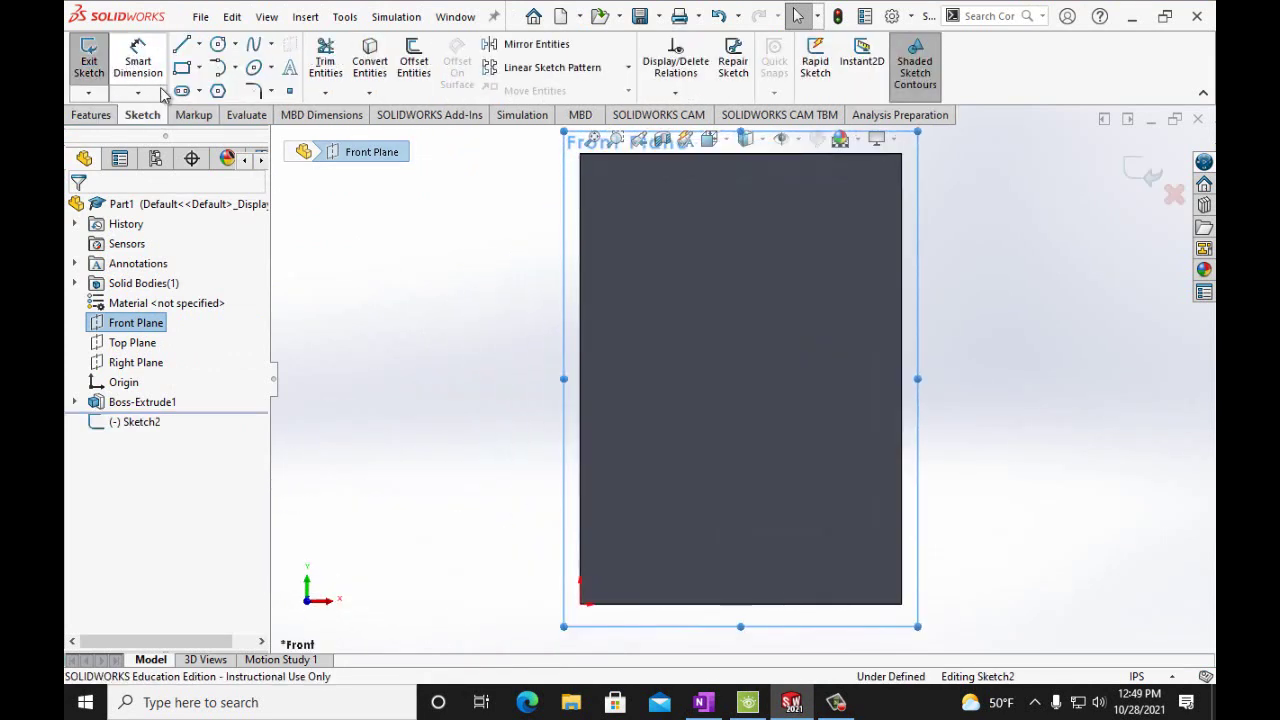
{"action": "left_click", "coordinate": [181, 67]}
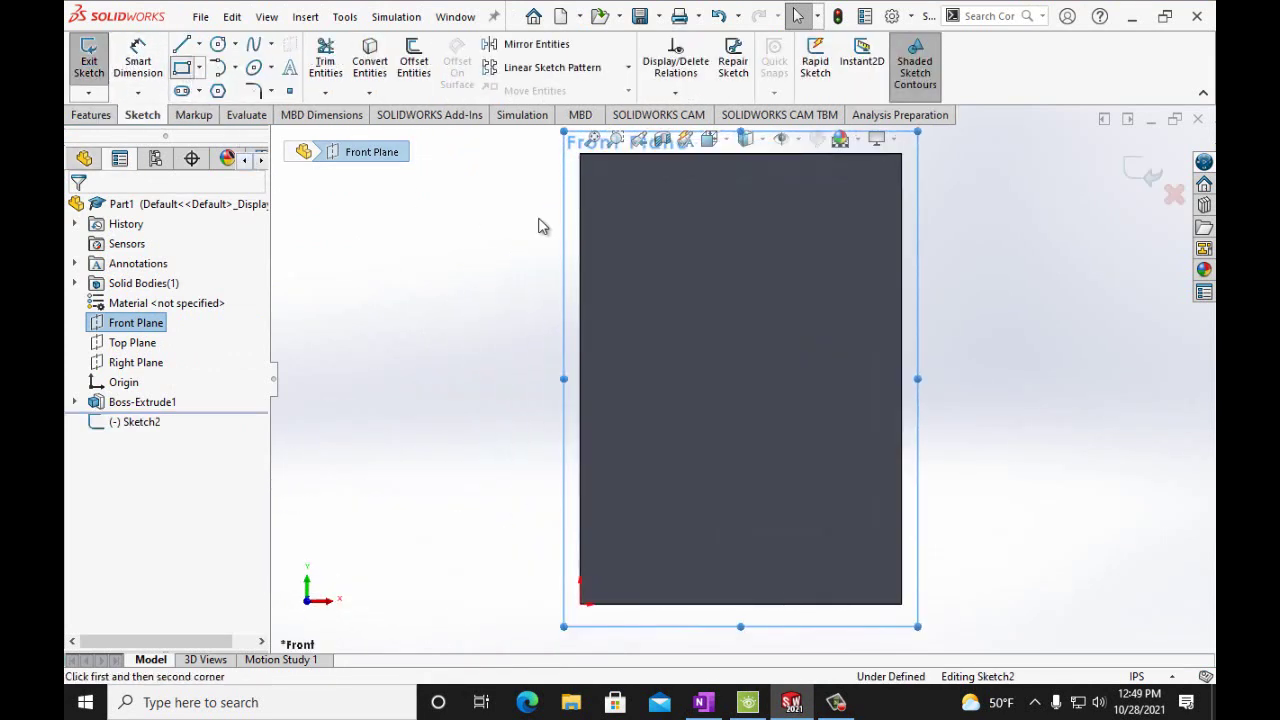
{"action": "left_click", "coordinate": [581, 154]}
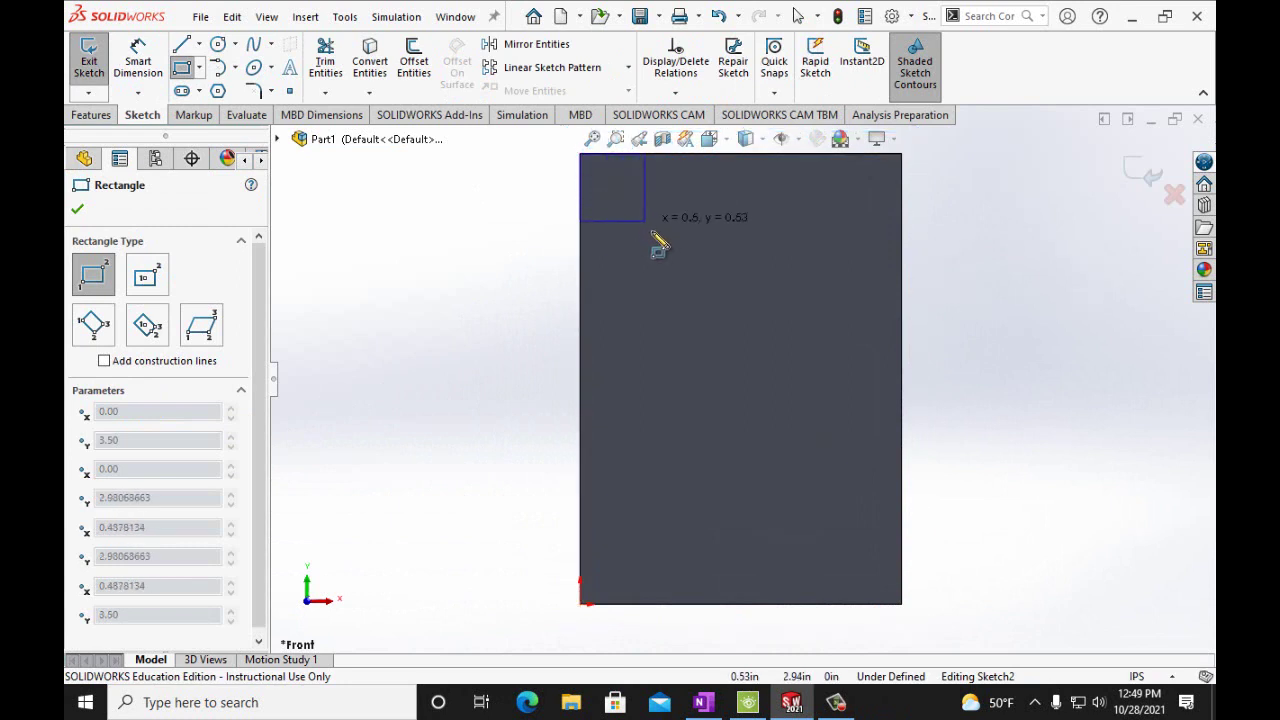
{"action": "left_click", "coordinate": [702, 296]}
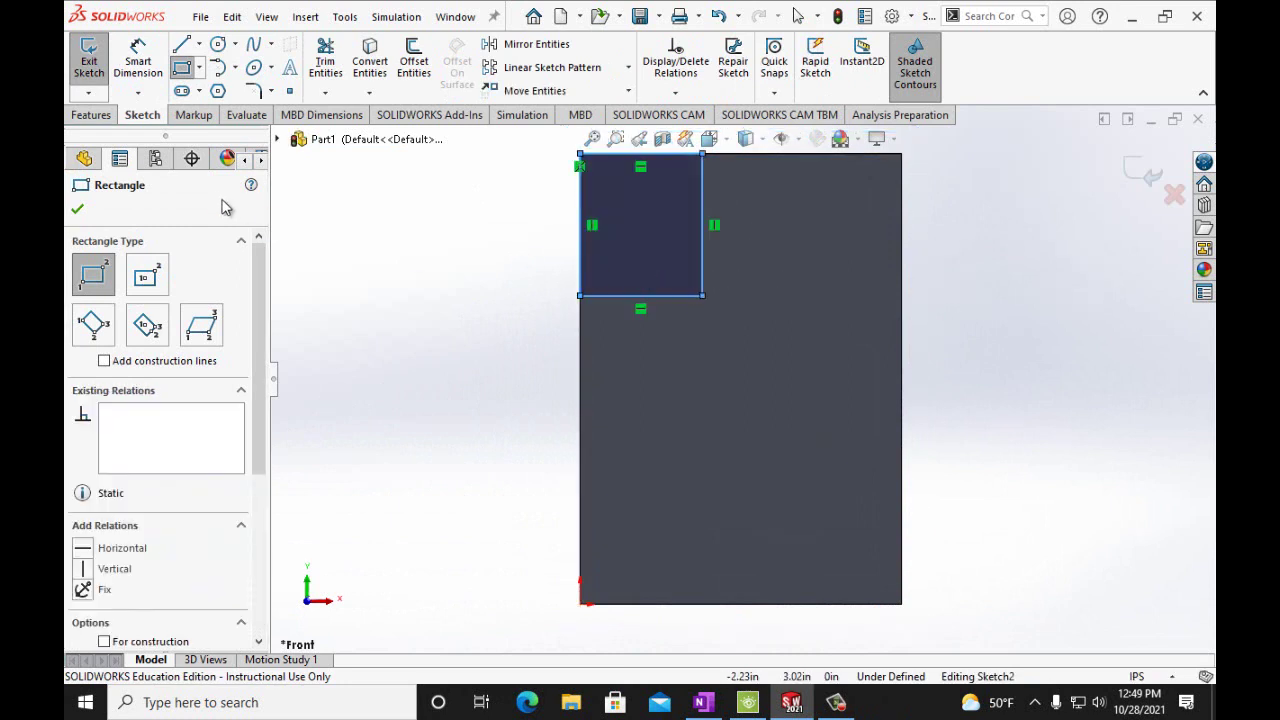
- Dimension the bottom edge of the corner rectangle and set its width to 0.5 in
{"action": "left_click", "coordinate": [131, 68]}
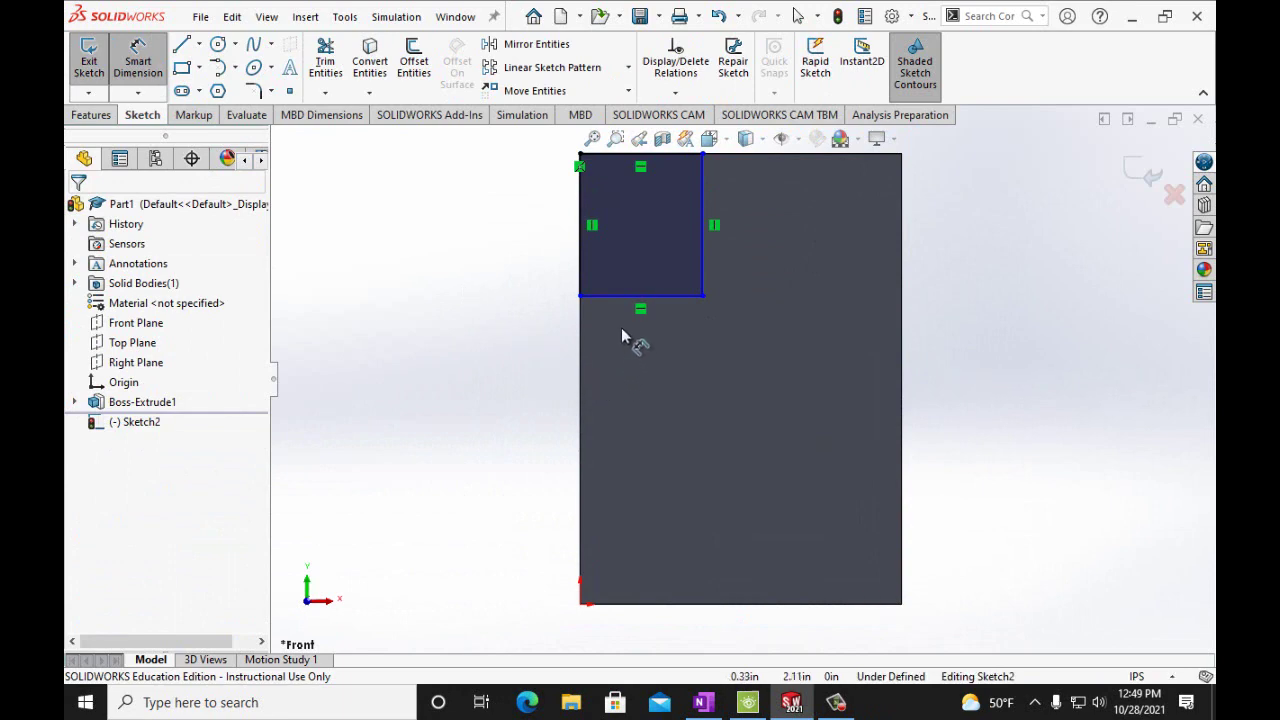
{"action": "left_click", "coordinate": [616, 298]}
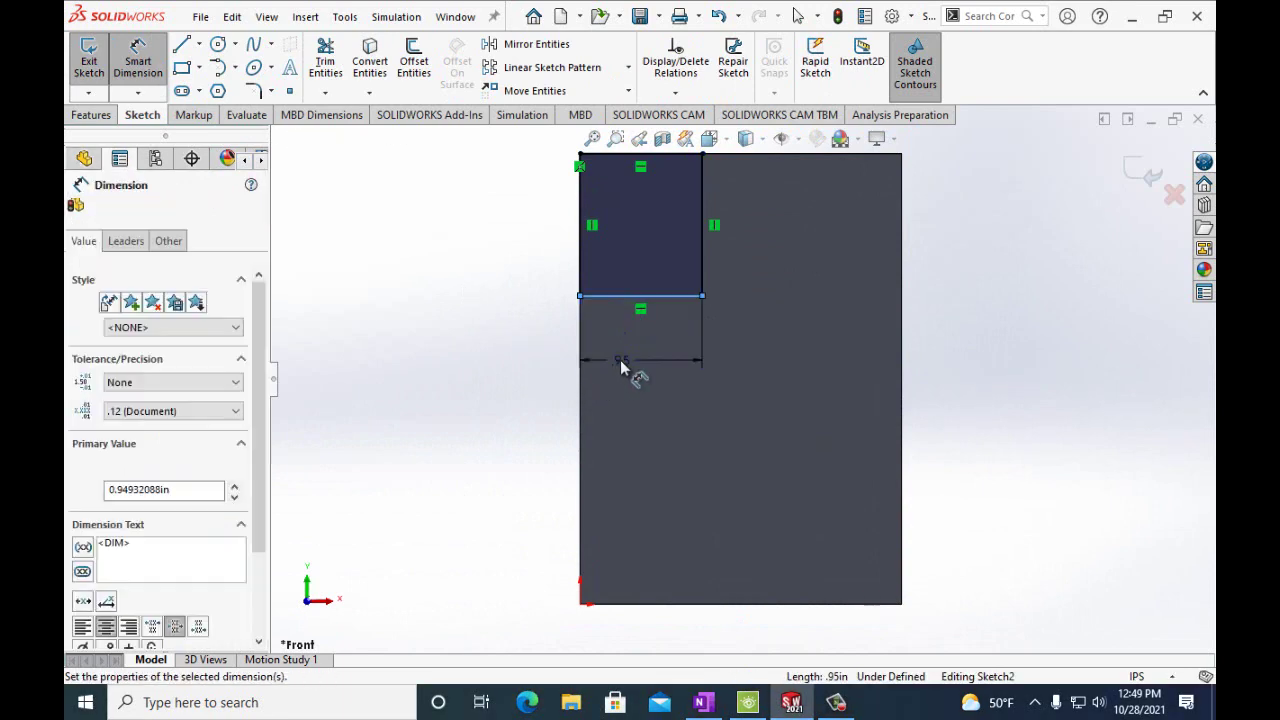
{"action": "left_click", "coordinate": [620, 360]}
{"action": "type", "text": "0.5in"}
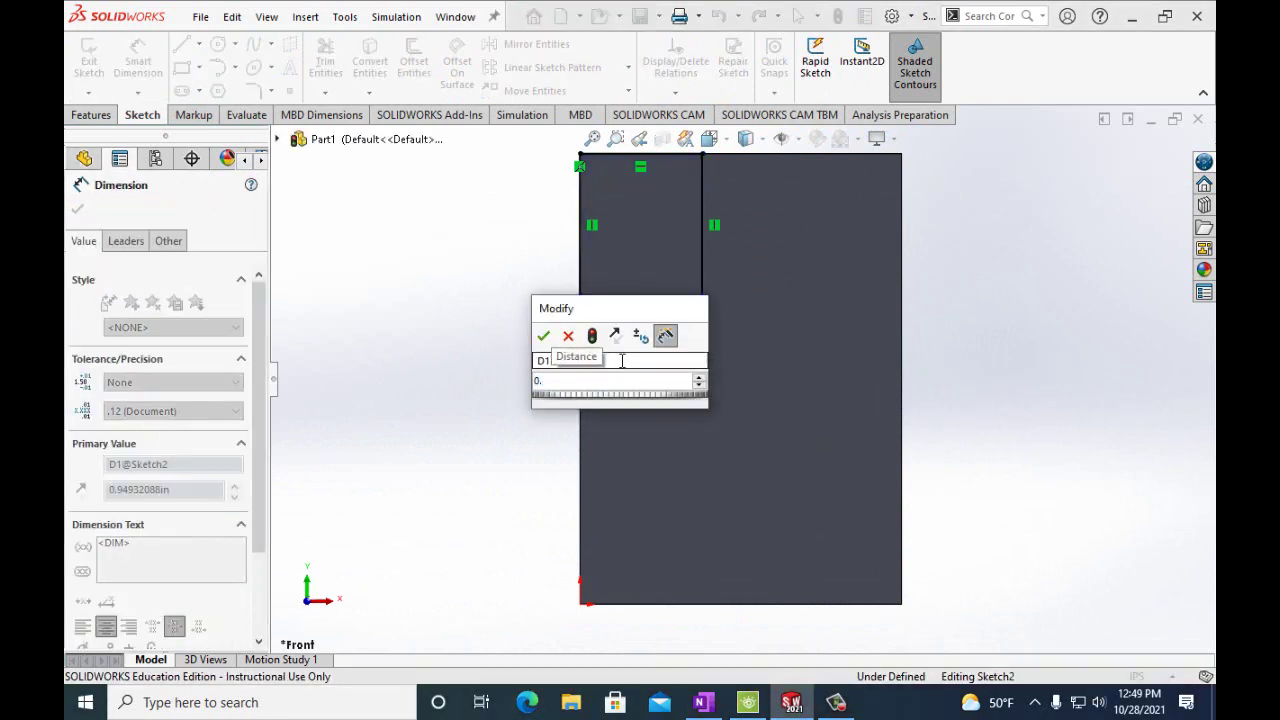
{"action": "left_click", "coordinate": [547, 338]}
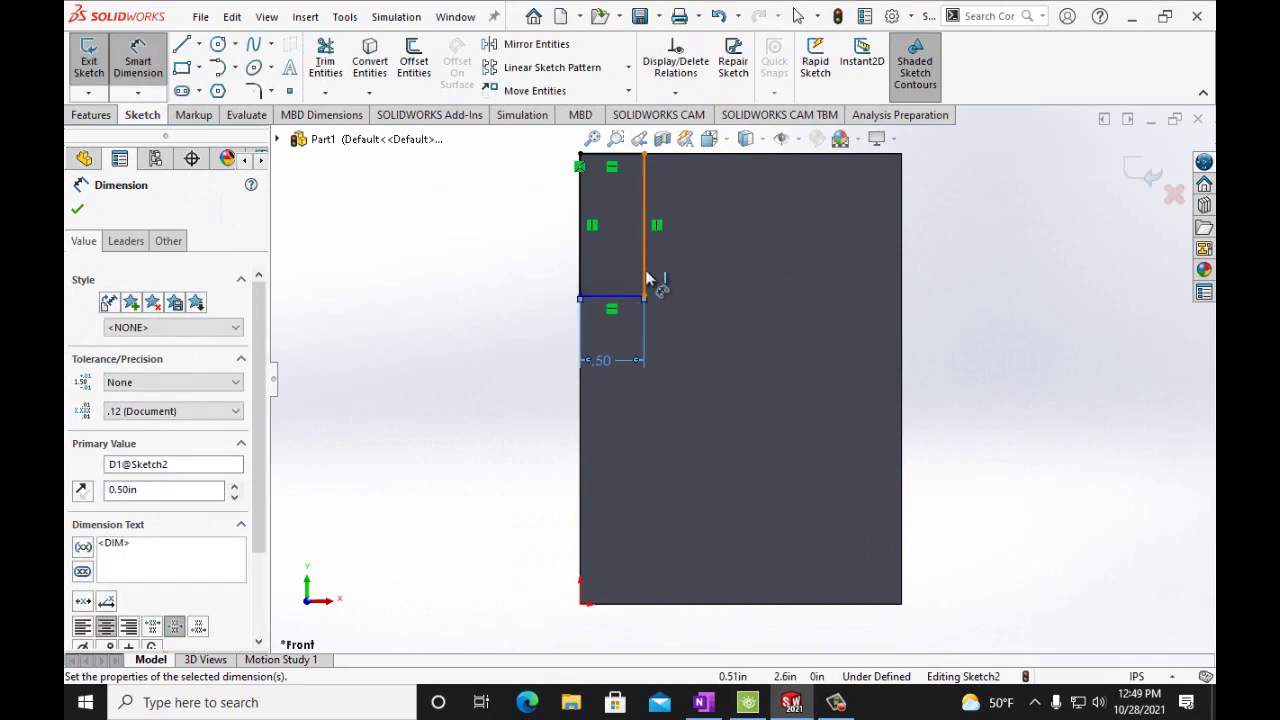
- Dimension the height of the corner rectangle and set it to 1 in
{"action": "left_click", "coordinate": [645, 279]}
{"action": "left_click", "coordinate": [680, 277]}
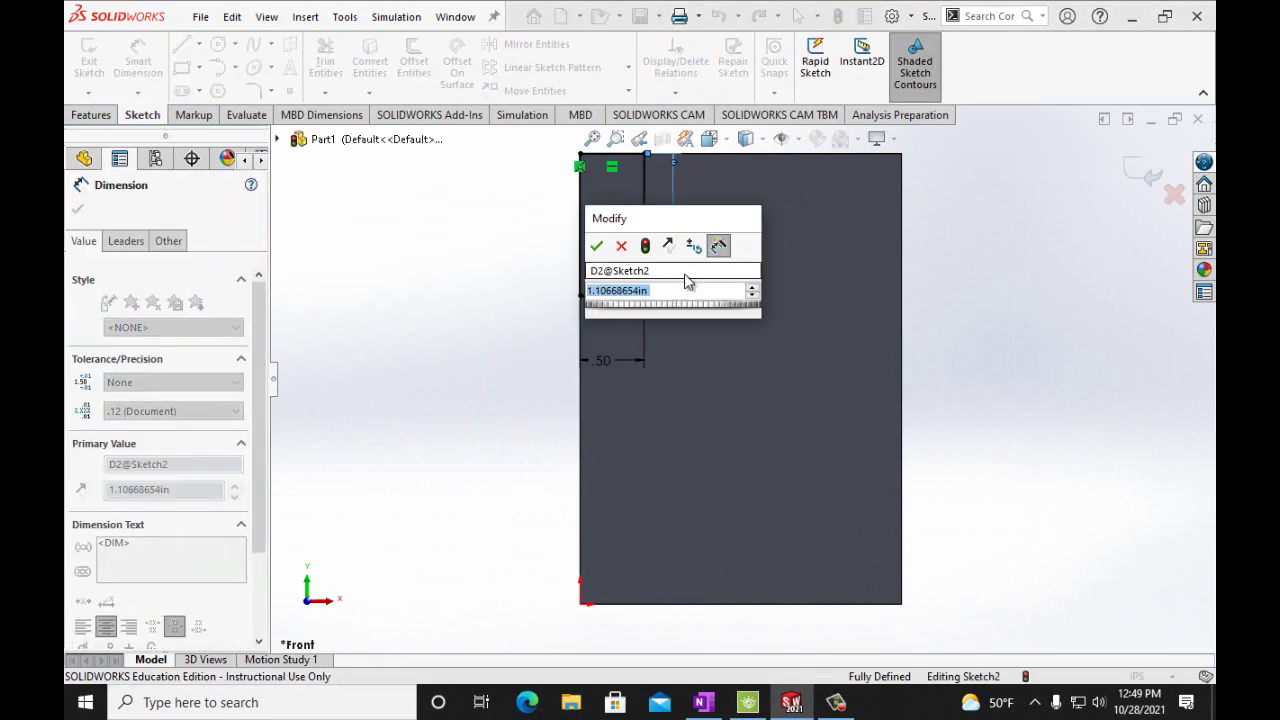
{"action": "type", "text": "1in"}
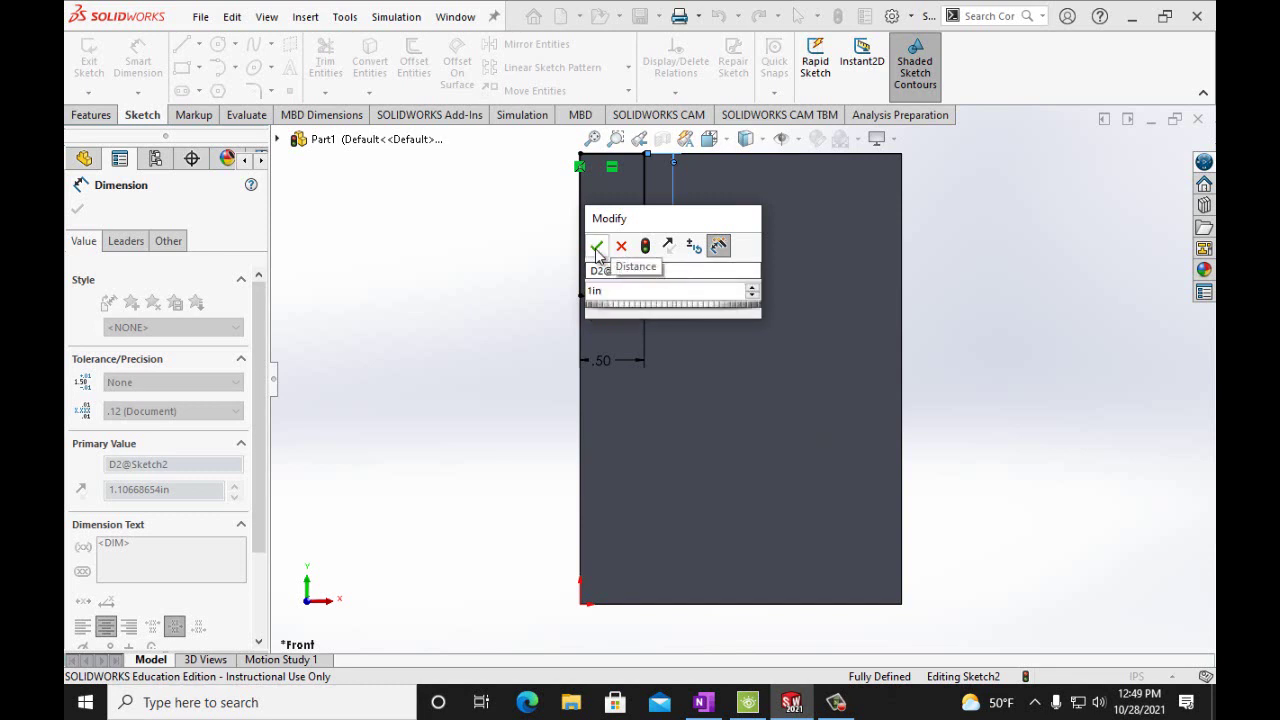
{"action": "left_click", "coordinate": [597, 248]}
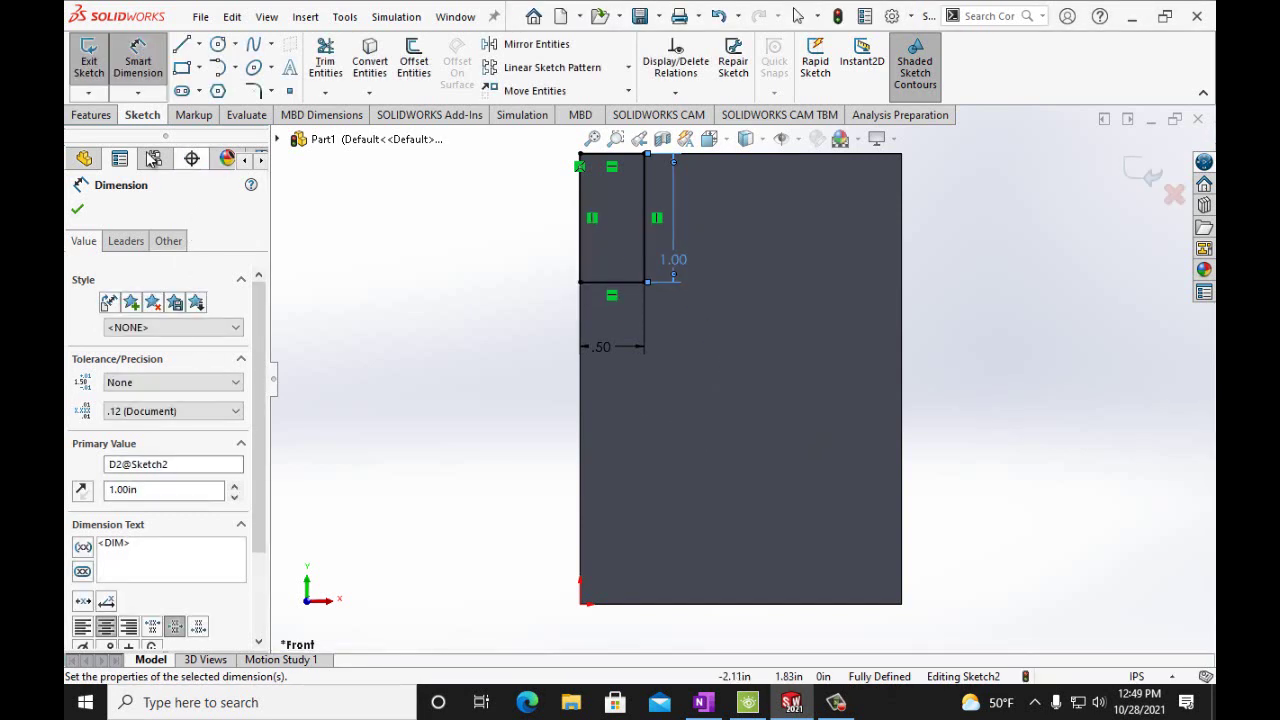
{"action": "left_click", "coordinate": [77, 209]}
- Cut-extrude the corner rectangle Through All with the direction reversed so it runs through the block's full depth
{"action": "left_click", "coordinate": [90, 115]}
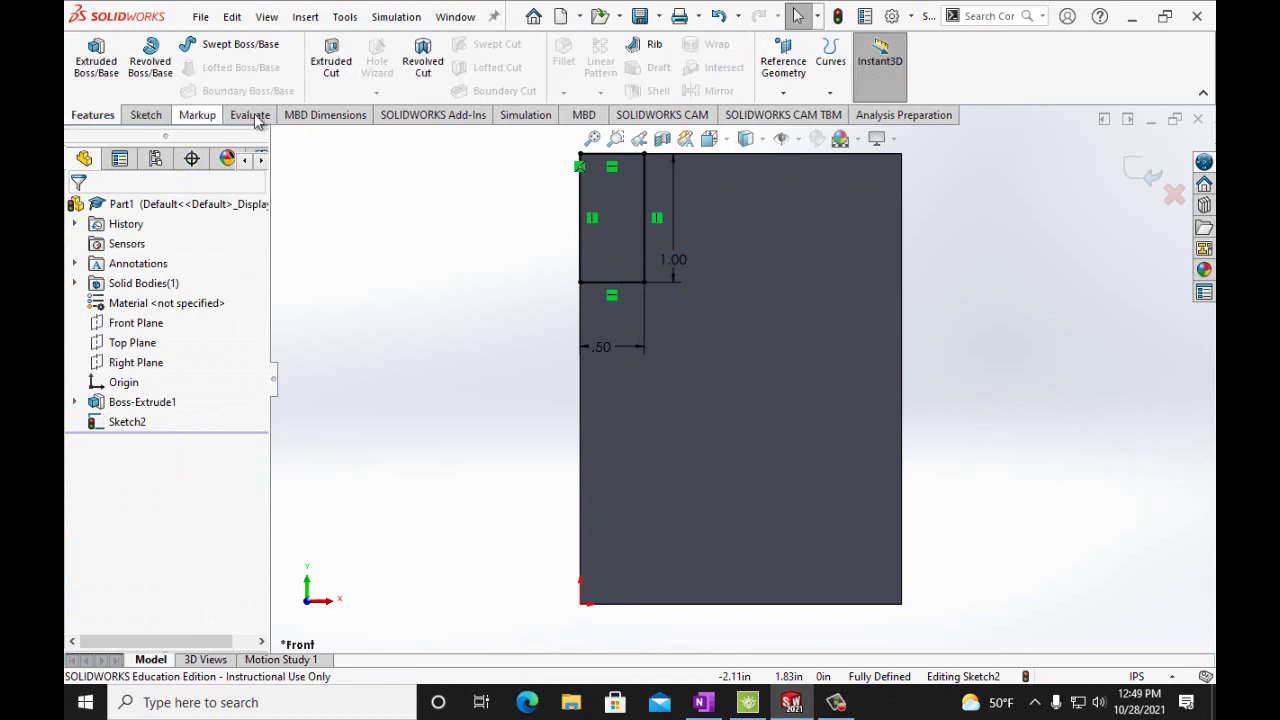
{"action": "left_click", "coordinate": [331, 60]}
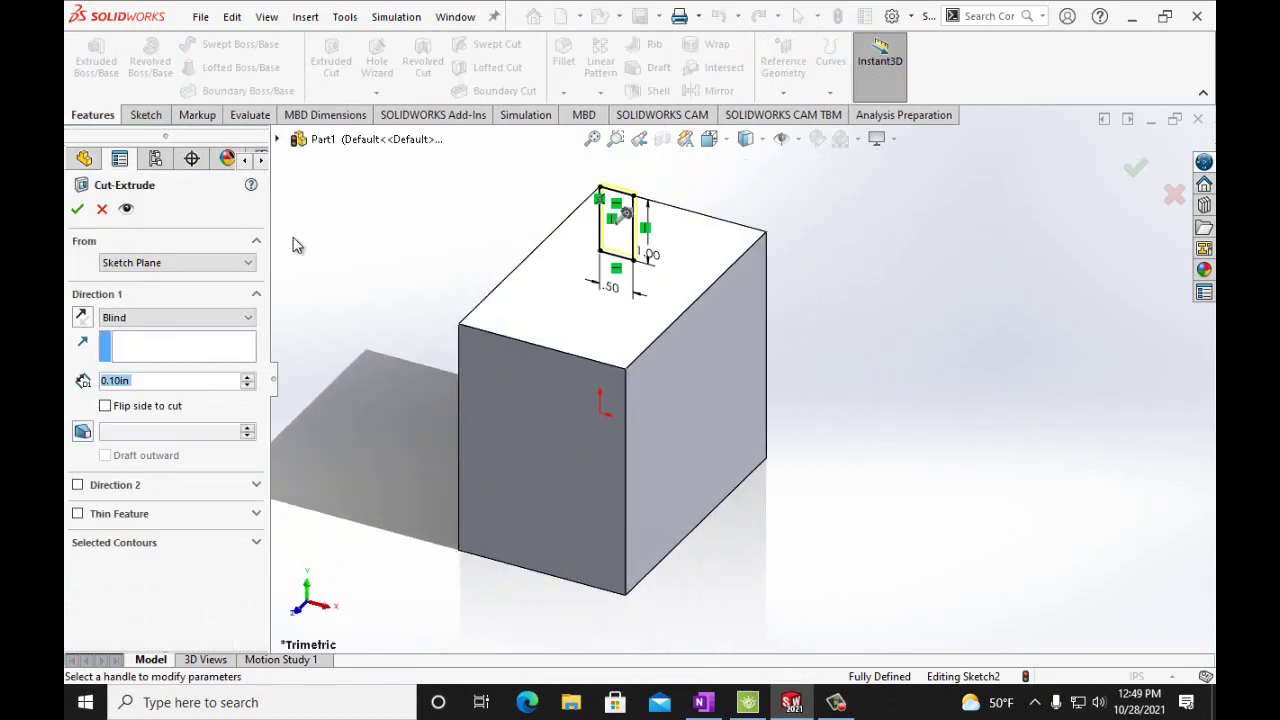
{"action": "left_click", "coordinate": [197, 318]}
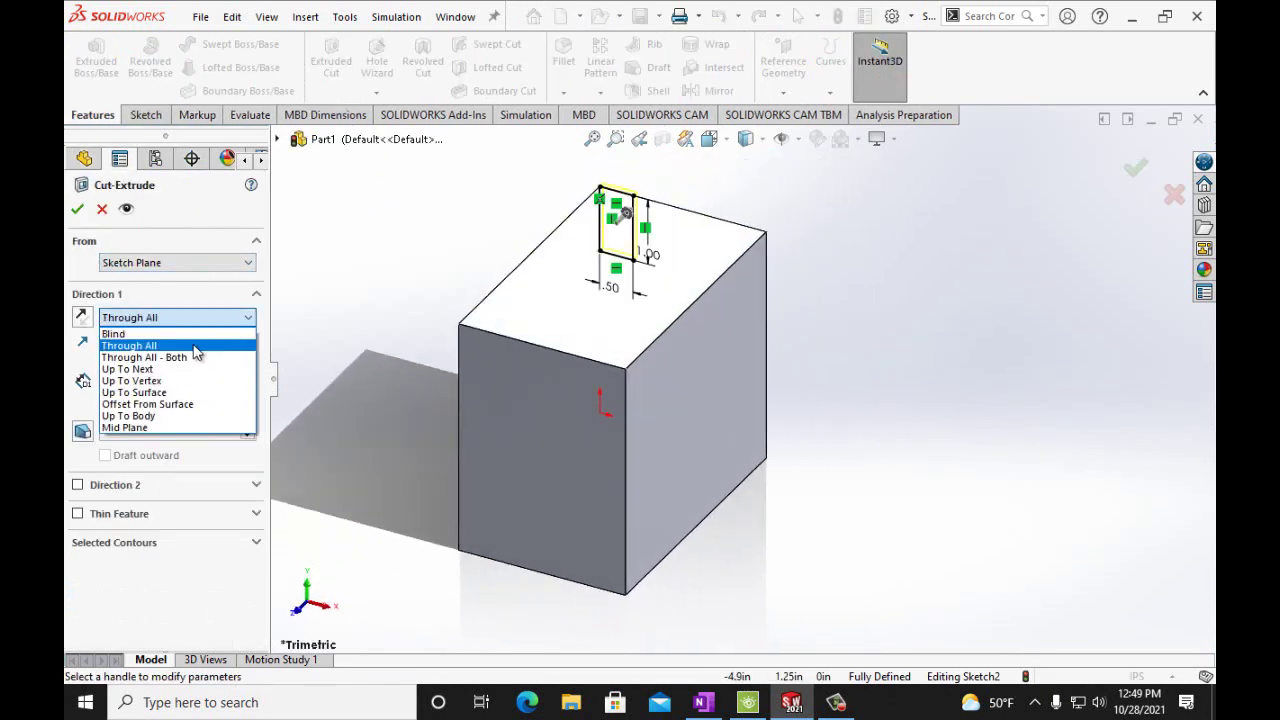
{"action": "left_click", "coordinate": [150, 352]}
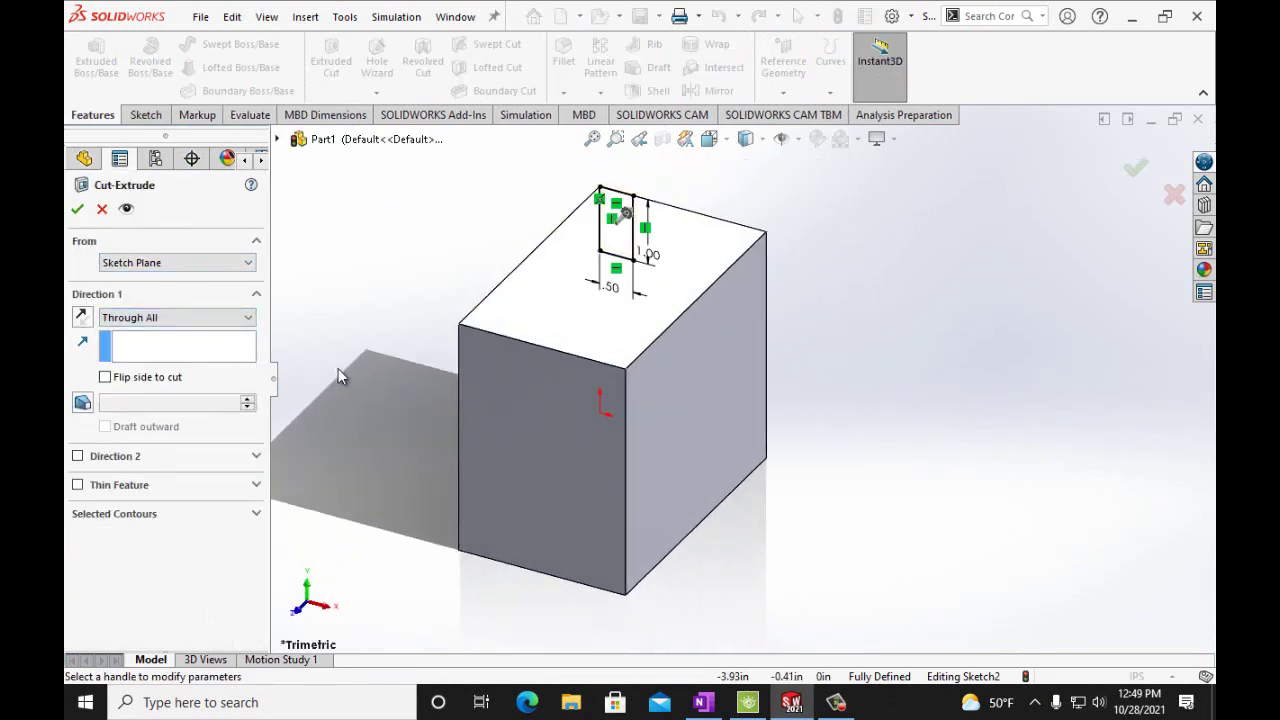
{"action": "left_click", "coordinate": [77, 210]}
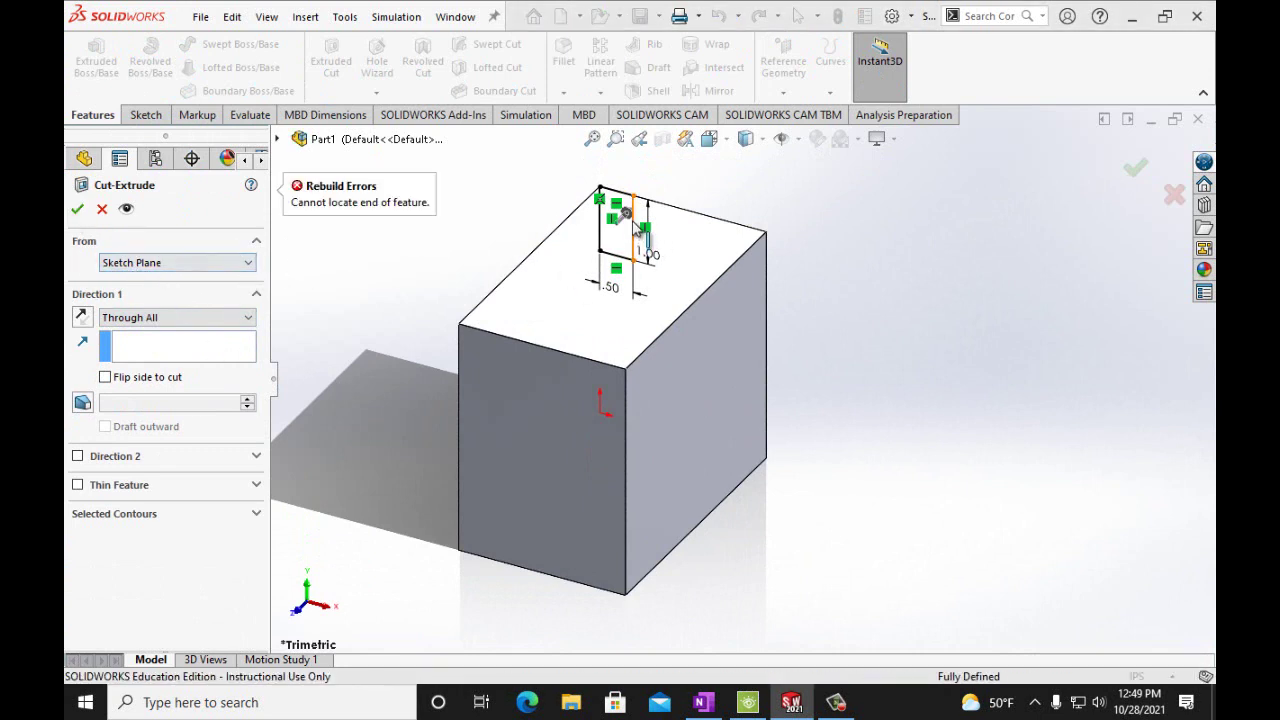
{"action": "left_click", "coordinate": [650, 233]}
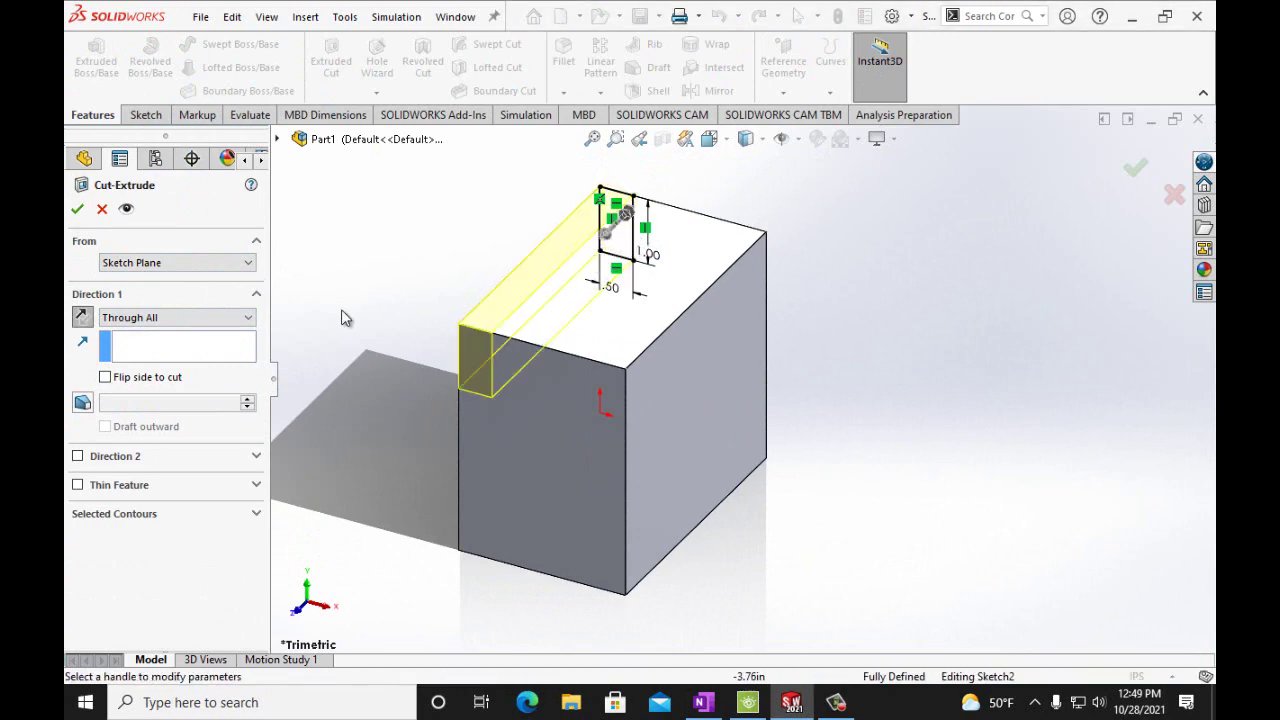
{"action": "left_click", "coordinate": [77, 210]}
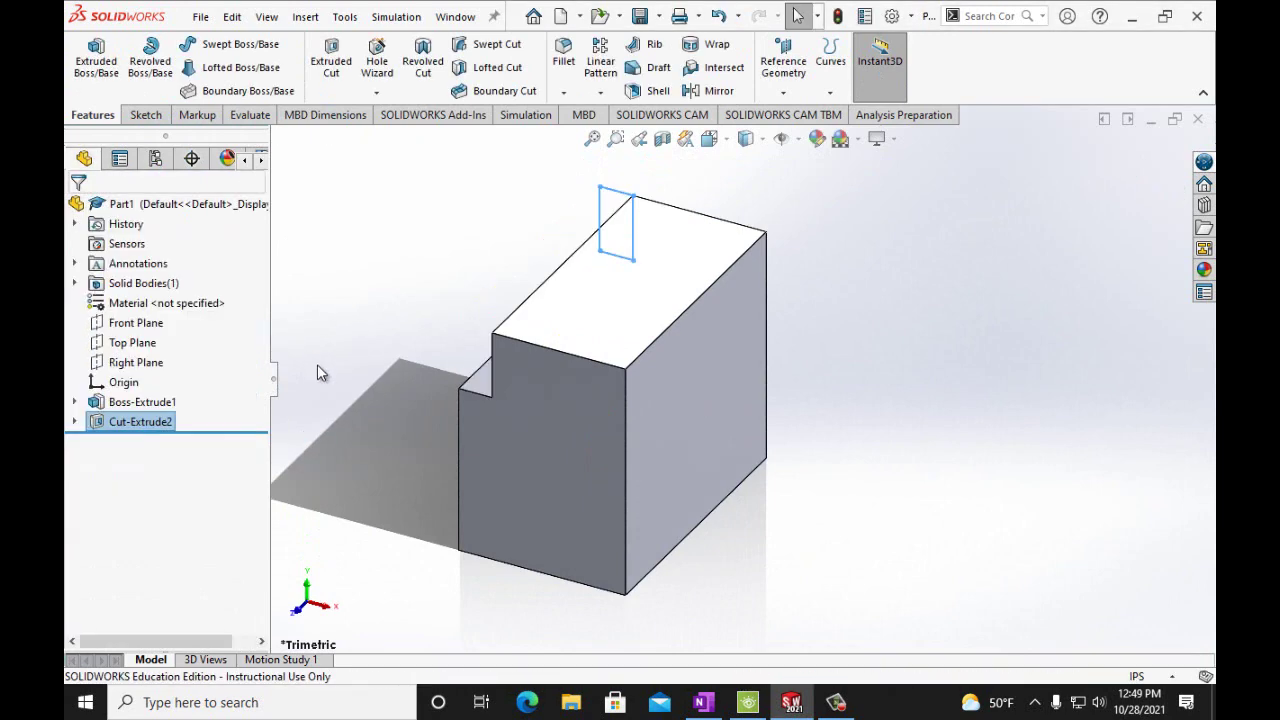
- Check the positioner block drawing in OneNote and start a sketch on the block's notched front face in SOLIDWORKS
{"action": "key", "text": "Right"}
{"action": "key", "text": "Right"}
{"action": "key", "text": "Right"}
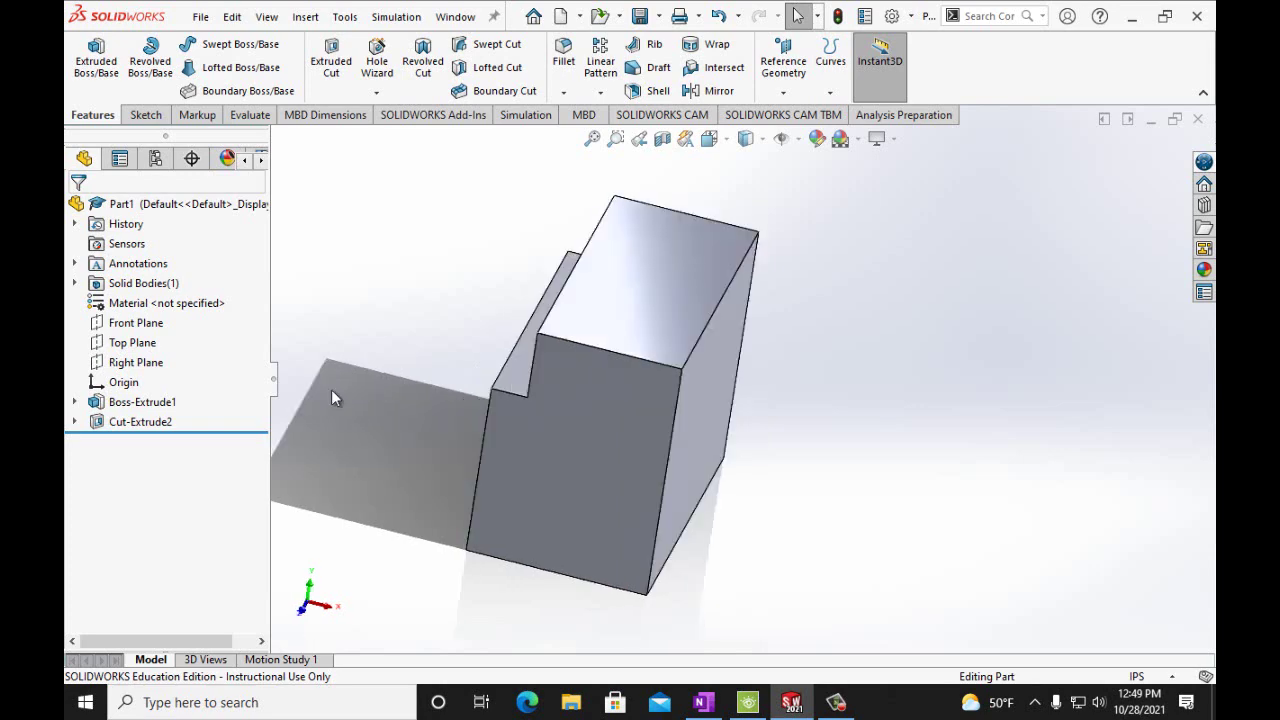
{"action": "left_click", "coordinate": [702, 702]}
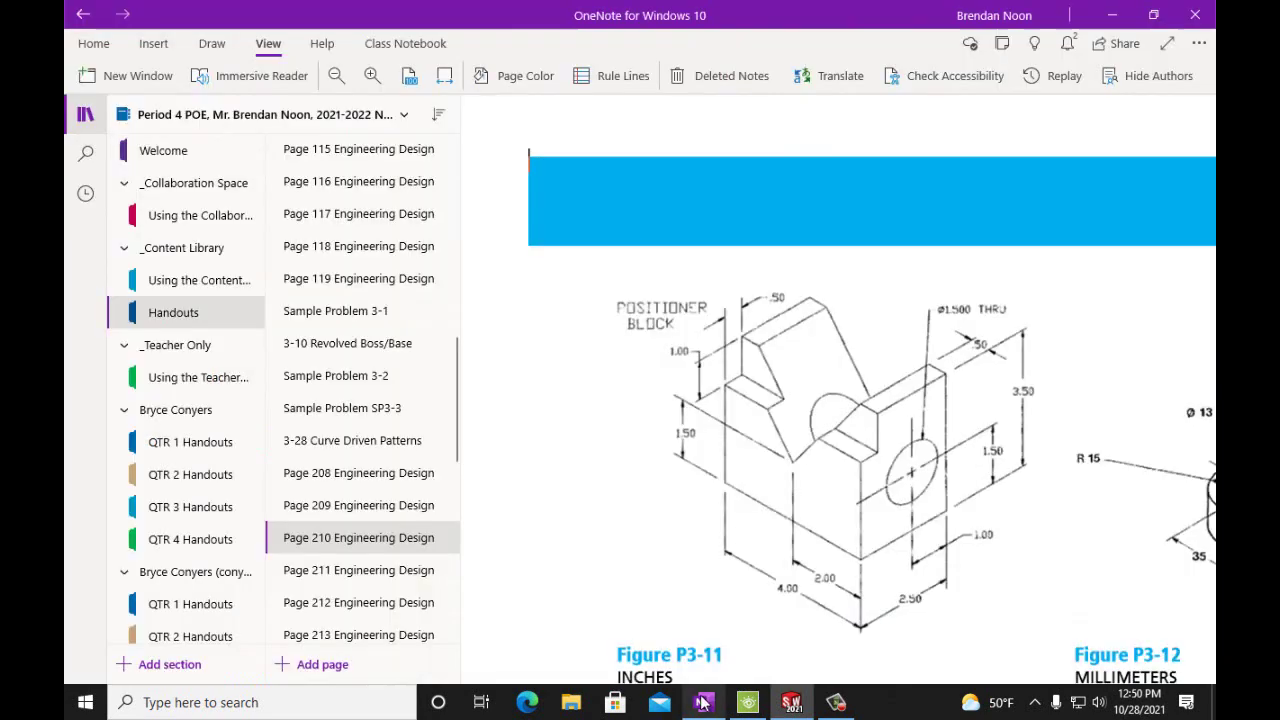
{"action": "left_click", "coordinate": [703, 703]}
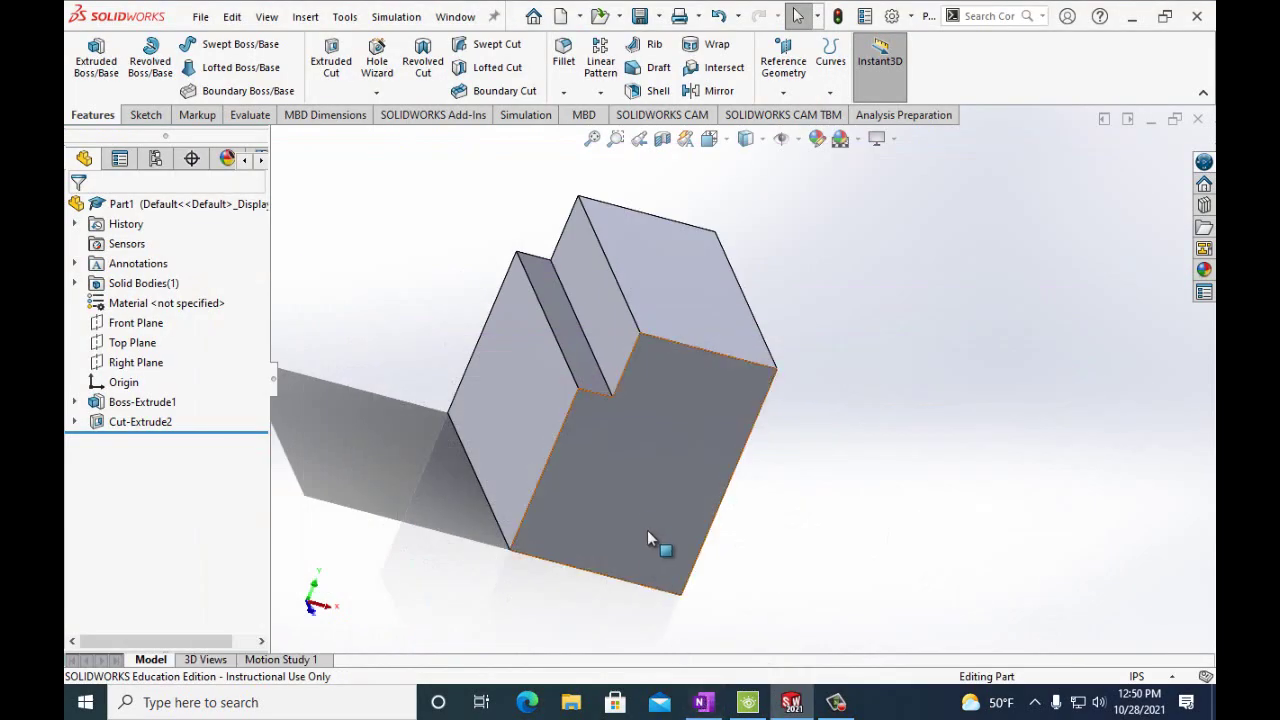
{"action": "left_click", "coordinate": [636, 484]}
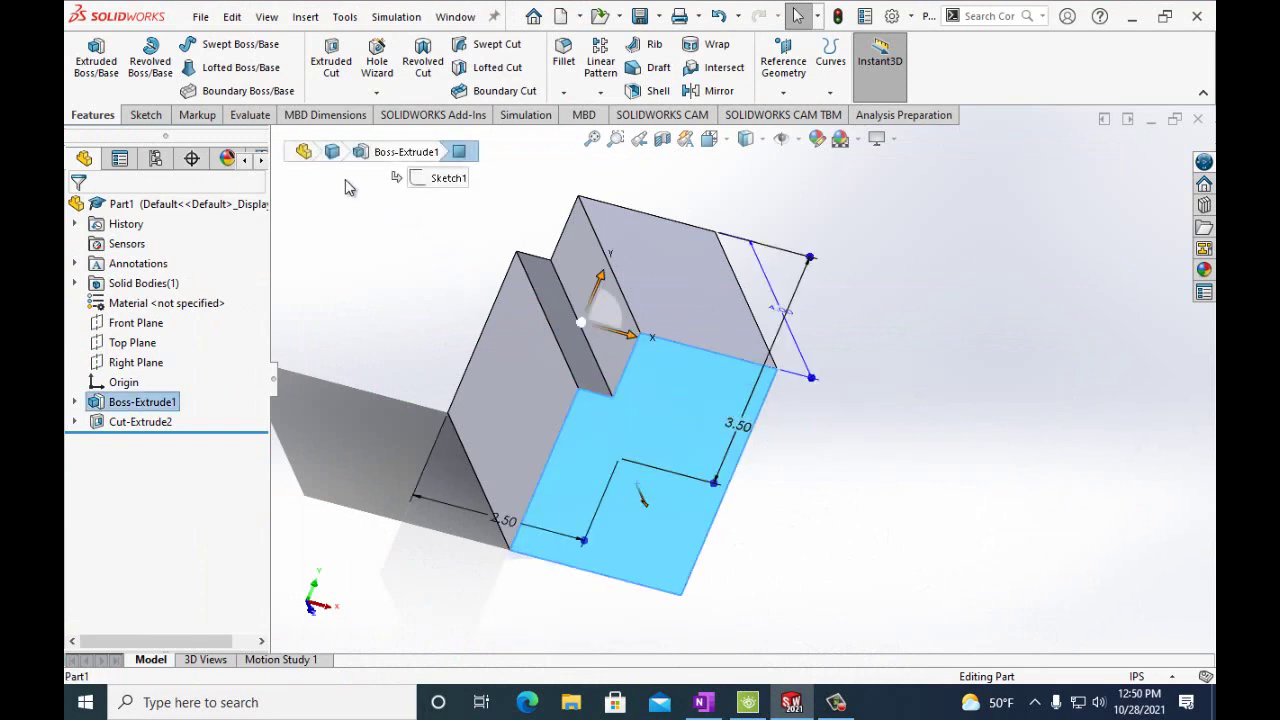
{"action": "left_click", "coordinate": [145, 115]}
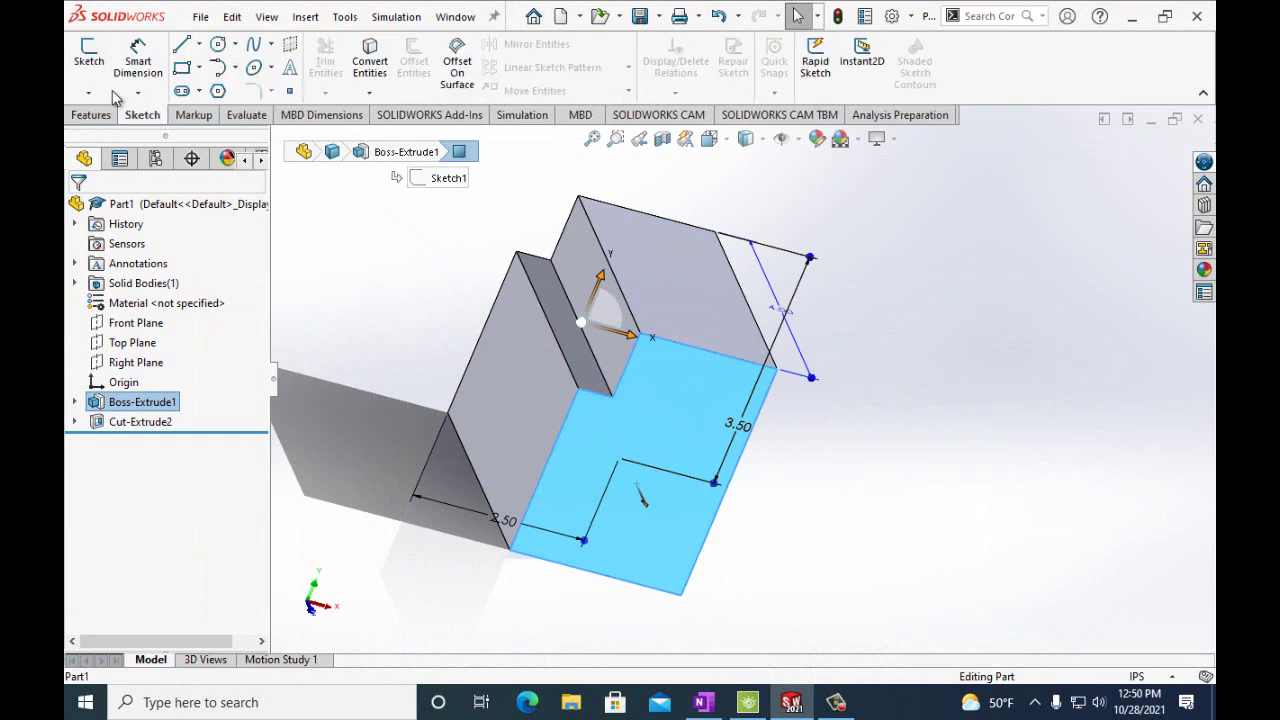
{"action": "left_click", "coordinate": [86, 58]}
- Check the hole in the OneNote drawing and sketch a circle of about 0.36 in radius in the lower-right area of the block's front face
{"action": "left_click", "coordinate": [218, 44]}
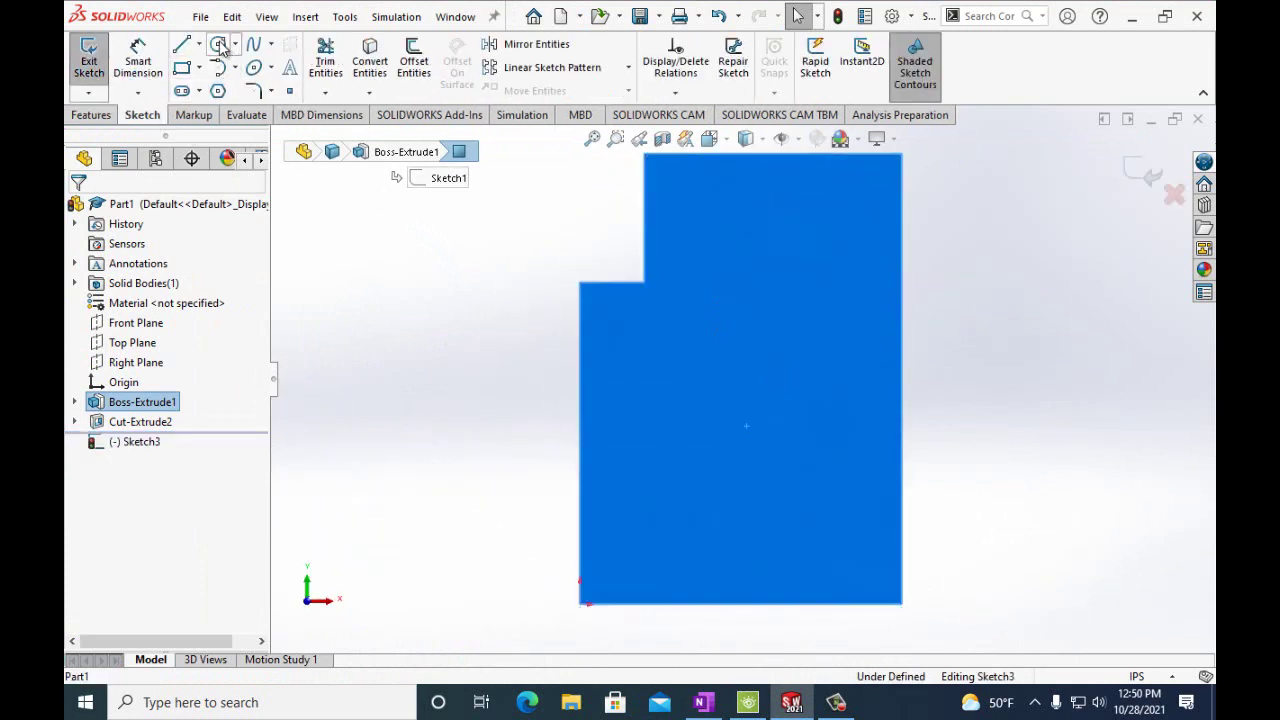
{"action": "left_click", "coordinate": [703, 702]}
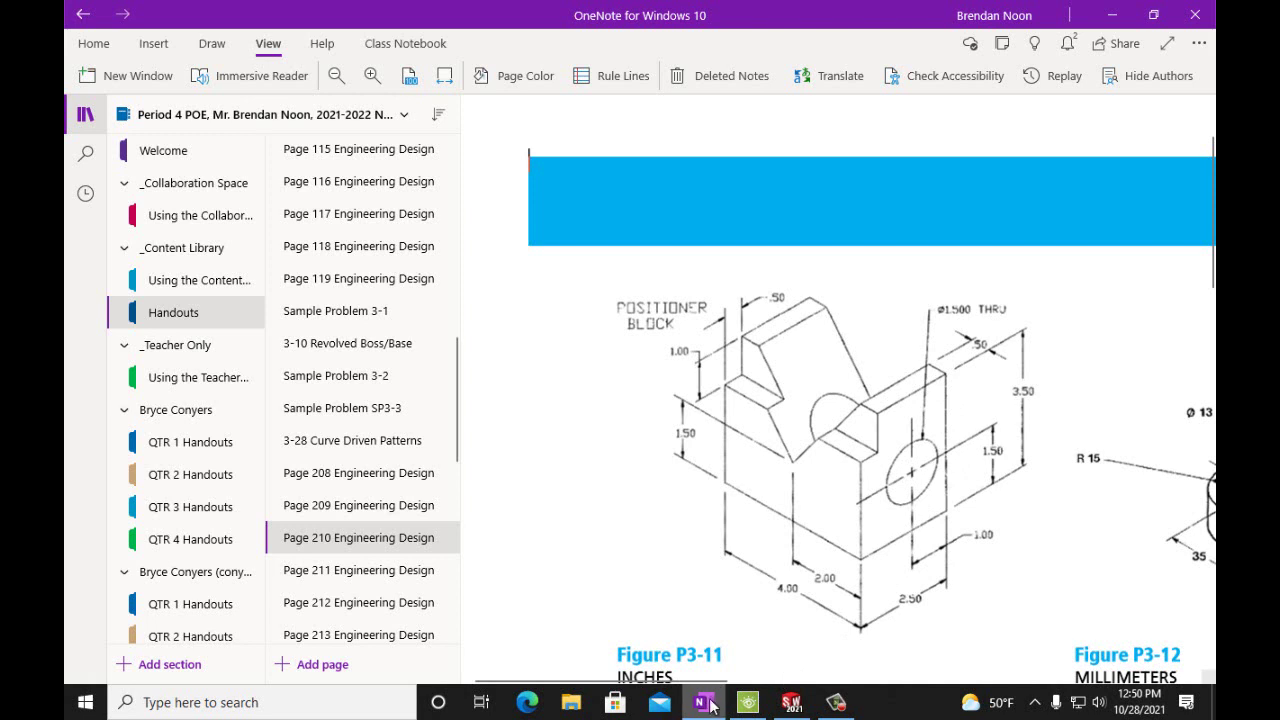
{"action": "left_click", "coordinate": [788, 704]}
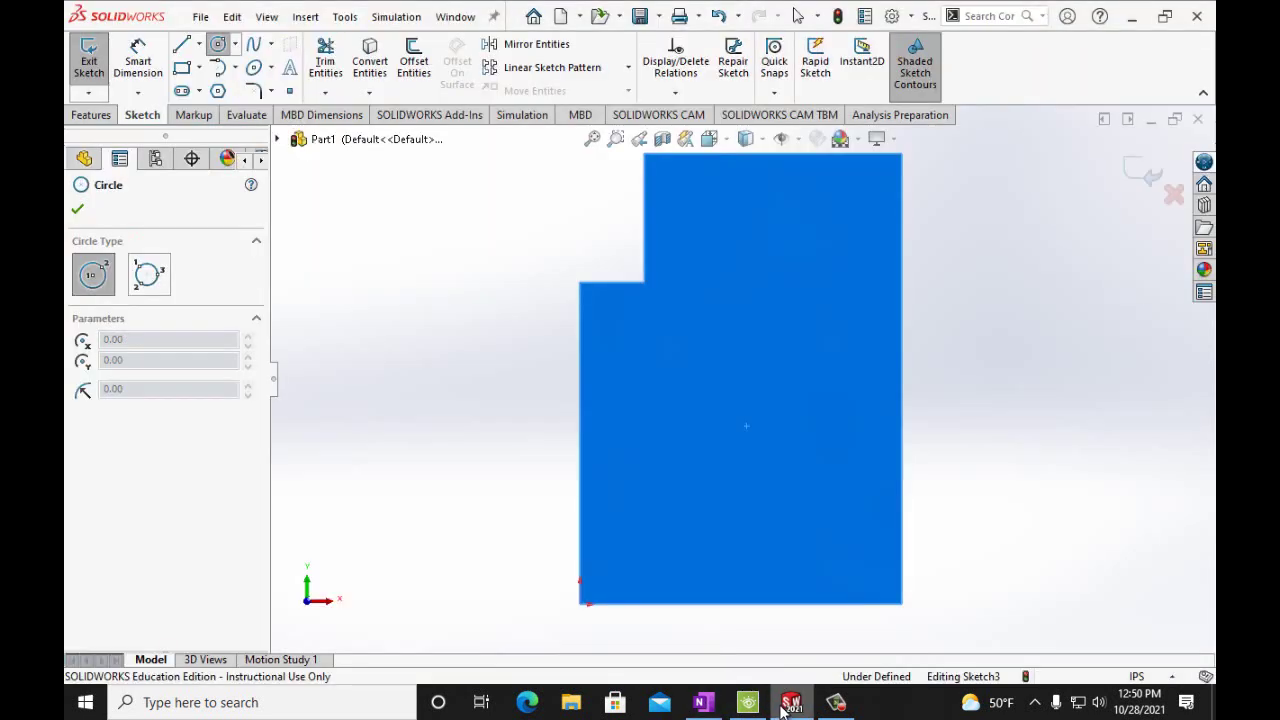
{"action": "left_click", "coordinate": [782, 465]}
{"action": "left_click", "coordinate": [752, 432]}
- Dimension the circle's center from the block's bottom edge and set the distance to 1.5 in, as given in the OneNote drawing
{"action": "left_click", "coordinate": [138, 60]}
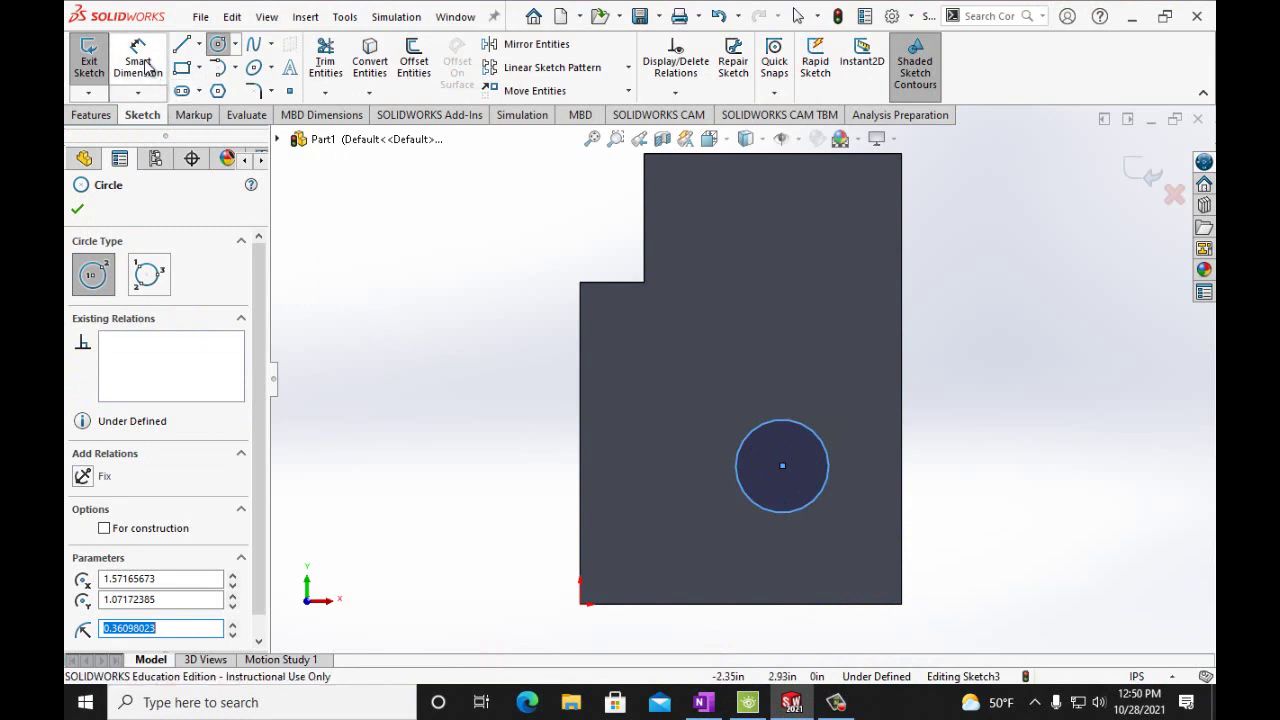
{"action": "left_click", "coordinate": [782, 467]}
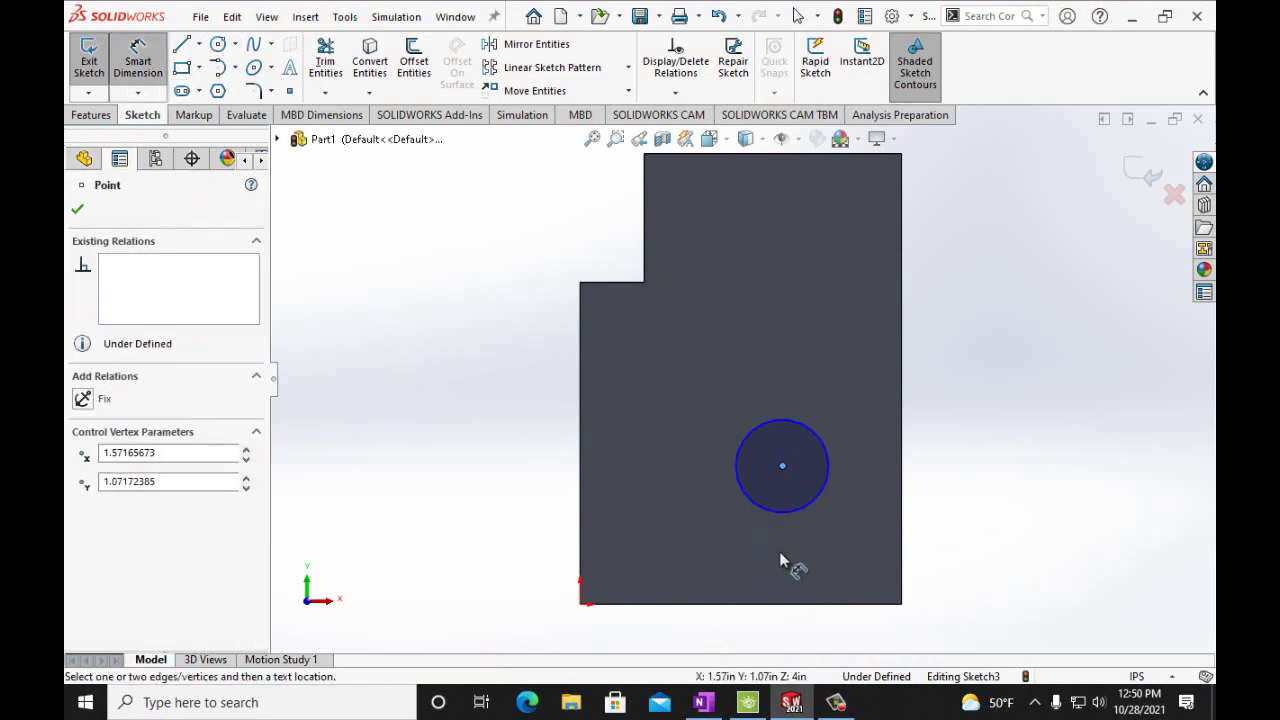
{"action": "left_click", "coordinate": [800, 603]}
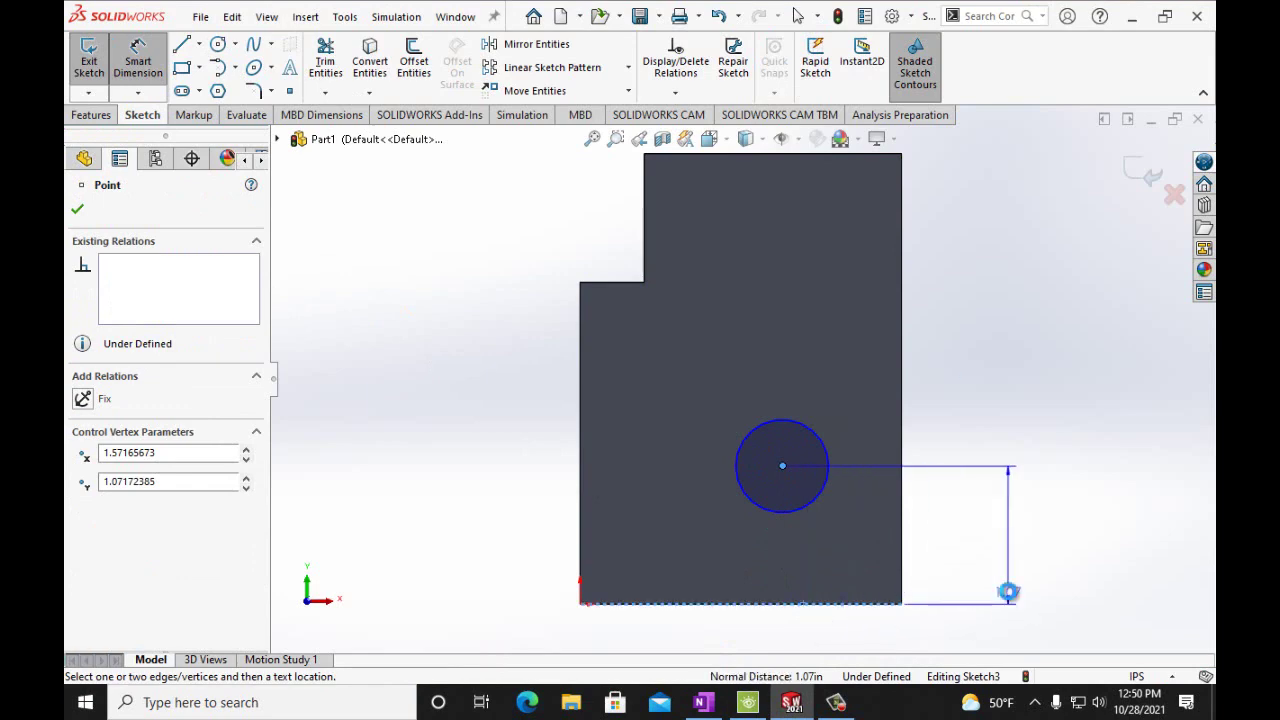
{"action": "left_click", "coordinate": [1008, 592]}
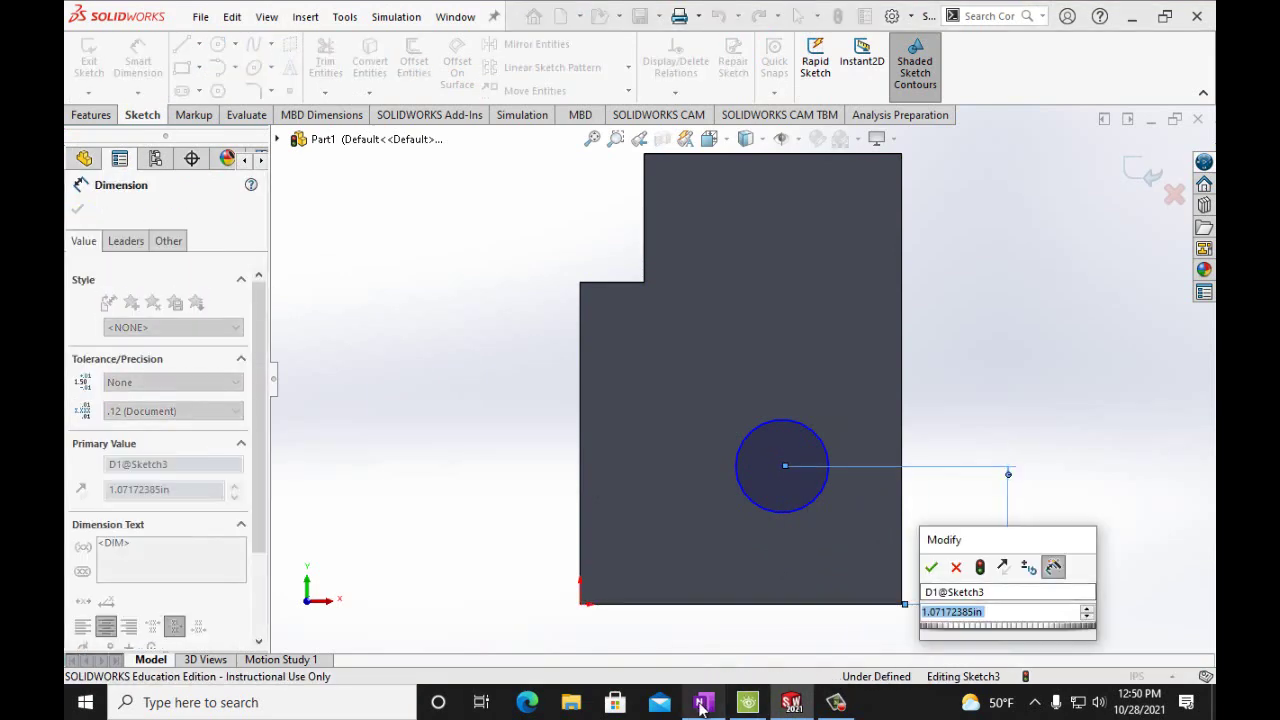
{"action": "left_click", "coordinate": [703, 703]}
{"action": "left_click", "coordinate": [703, 705]}
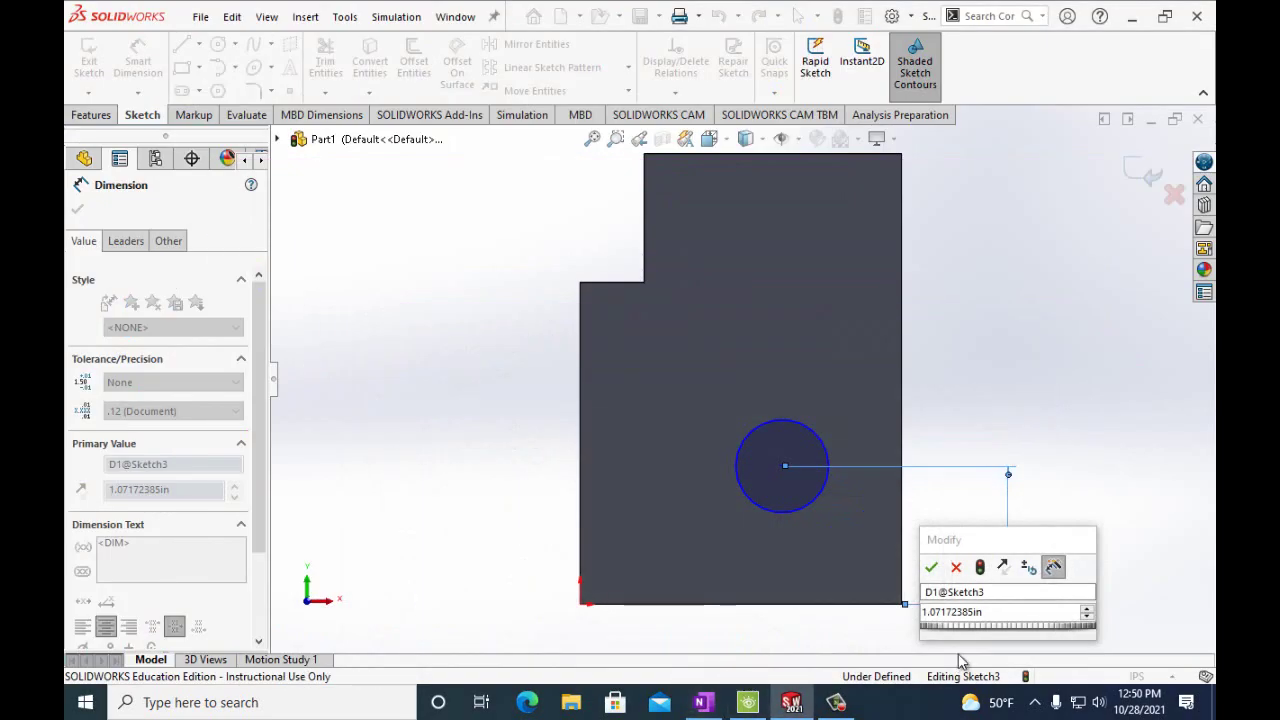
{"action": "left_click", "coordinate": [991, 614]}
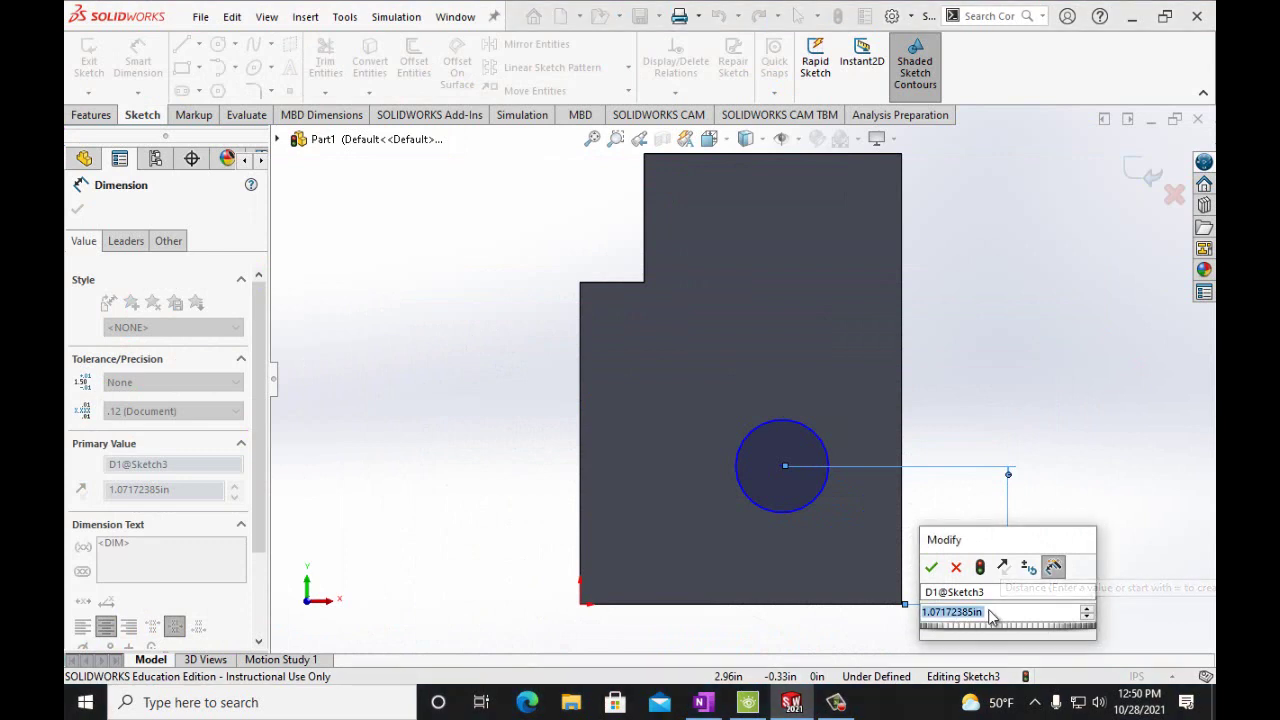
{"action": "type", "text": "1"}
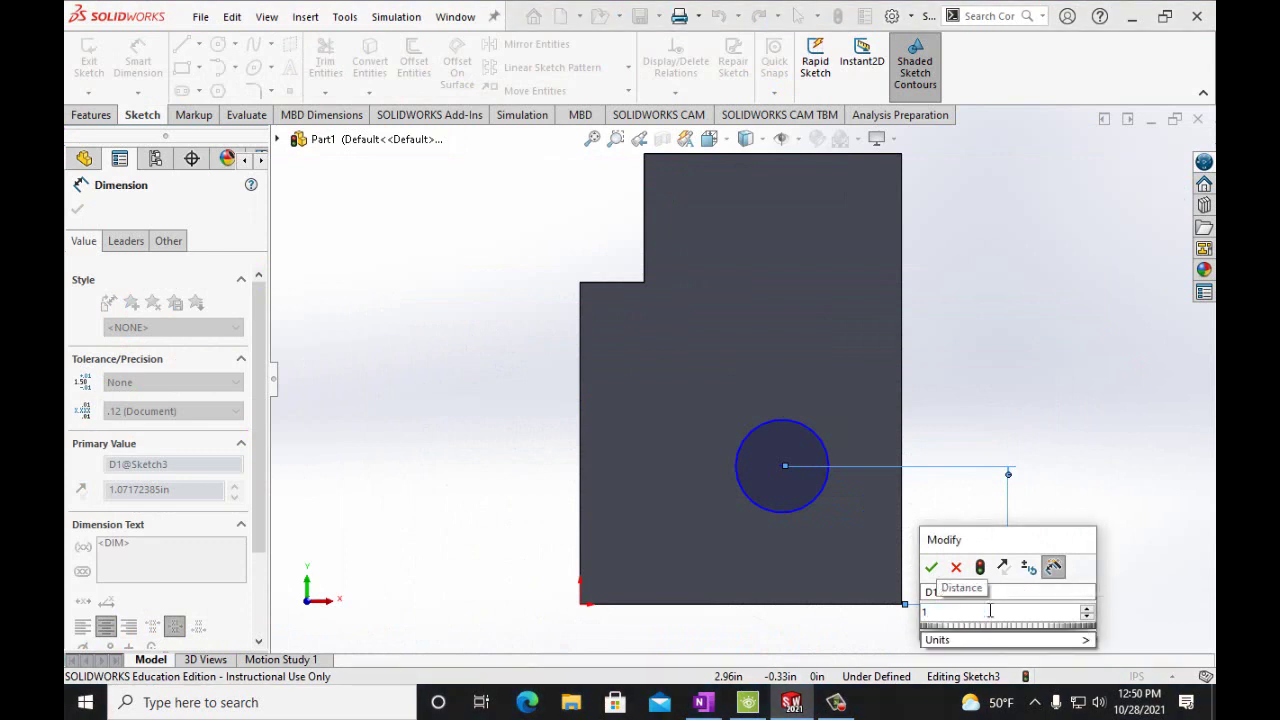
{"action": "type", "text": ".5in"}
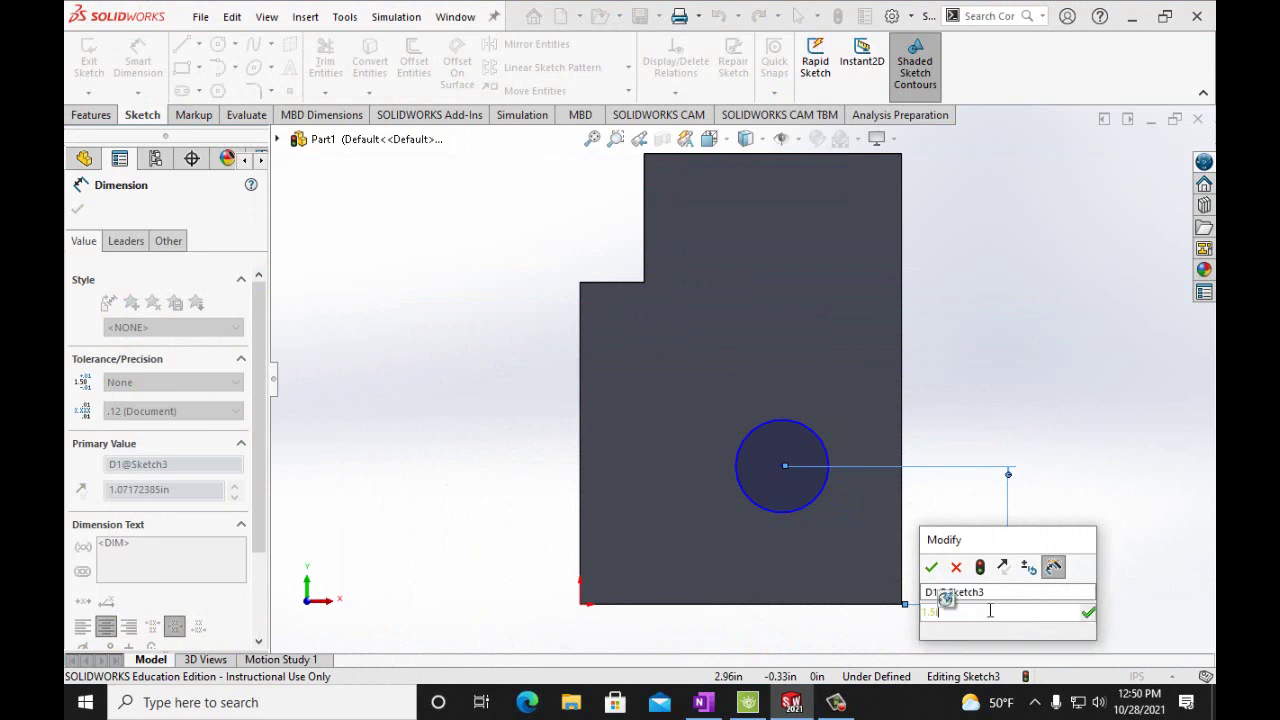
{"action": "left_click", "coordinate": [931, 568]}
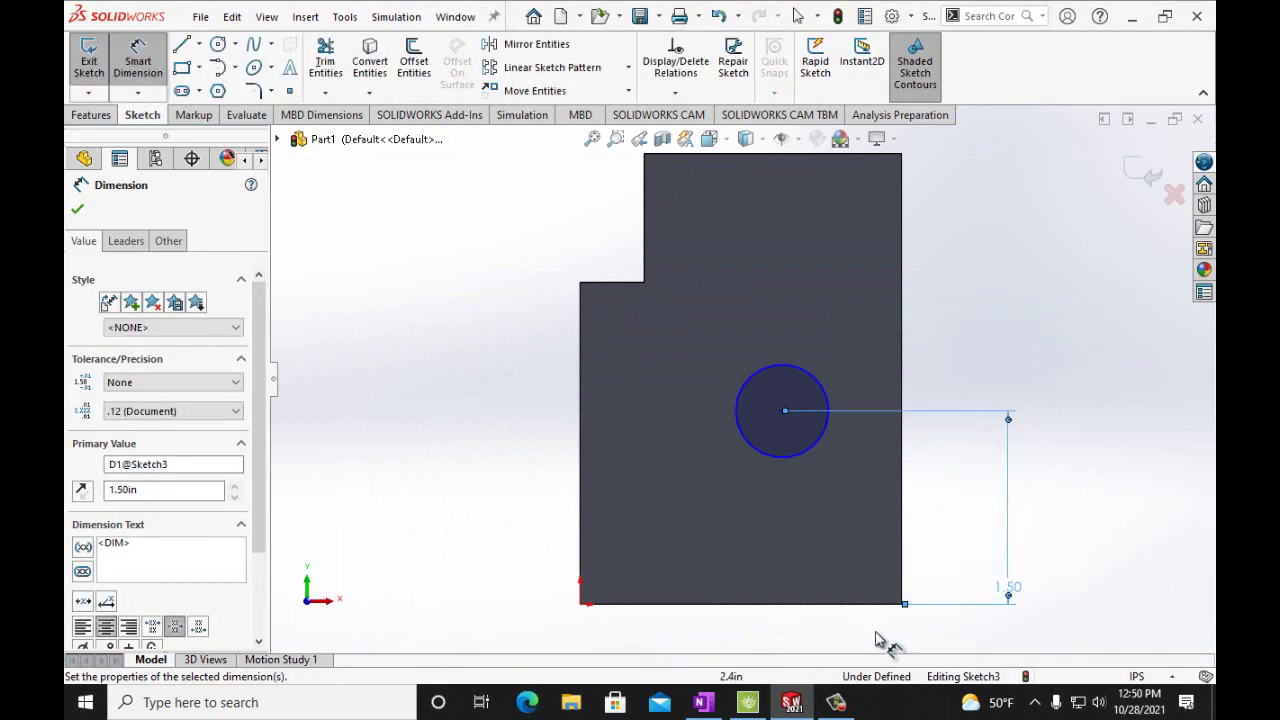
- Dimension the circle's center from the block's right edge and set the distance to 1 in, as given in the OneNote drawing
{"action": "mouse_move", "coordinate": [835, 707]}
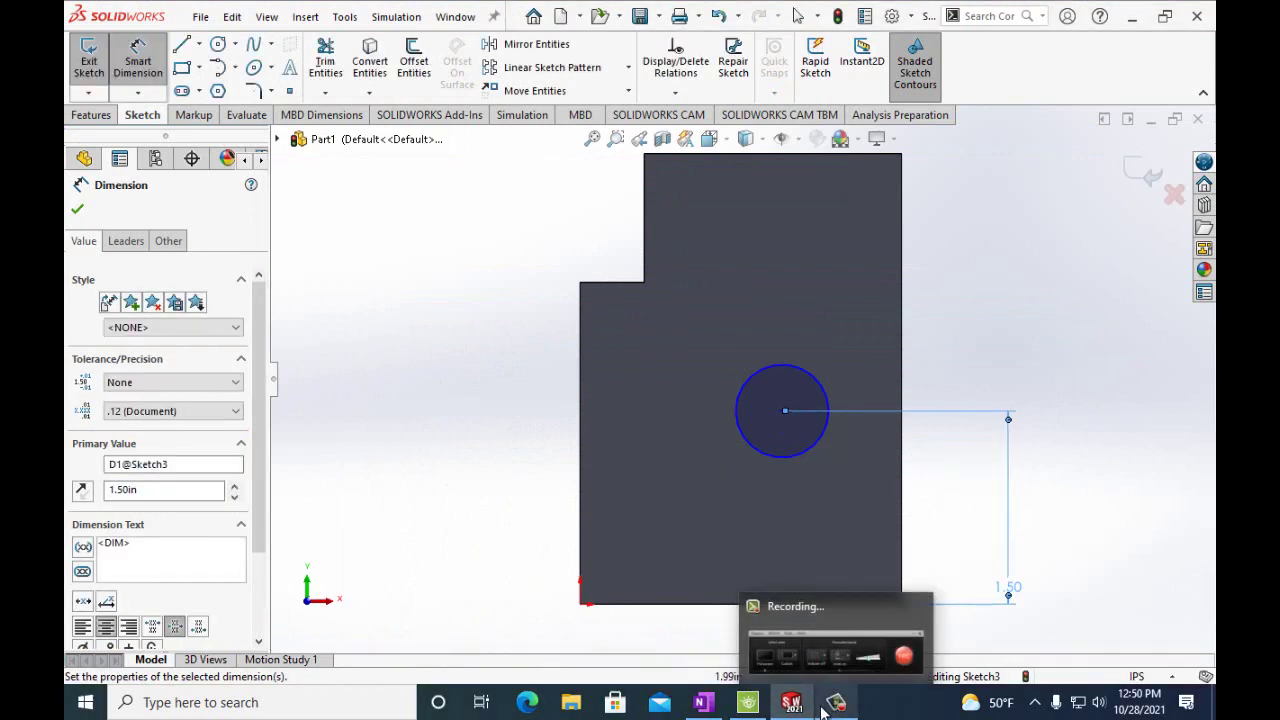
{"action": "mouse_move", "coordinate": [790, 707]}
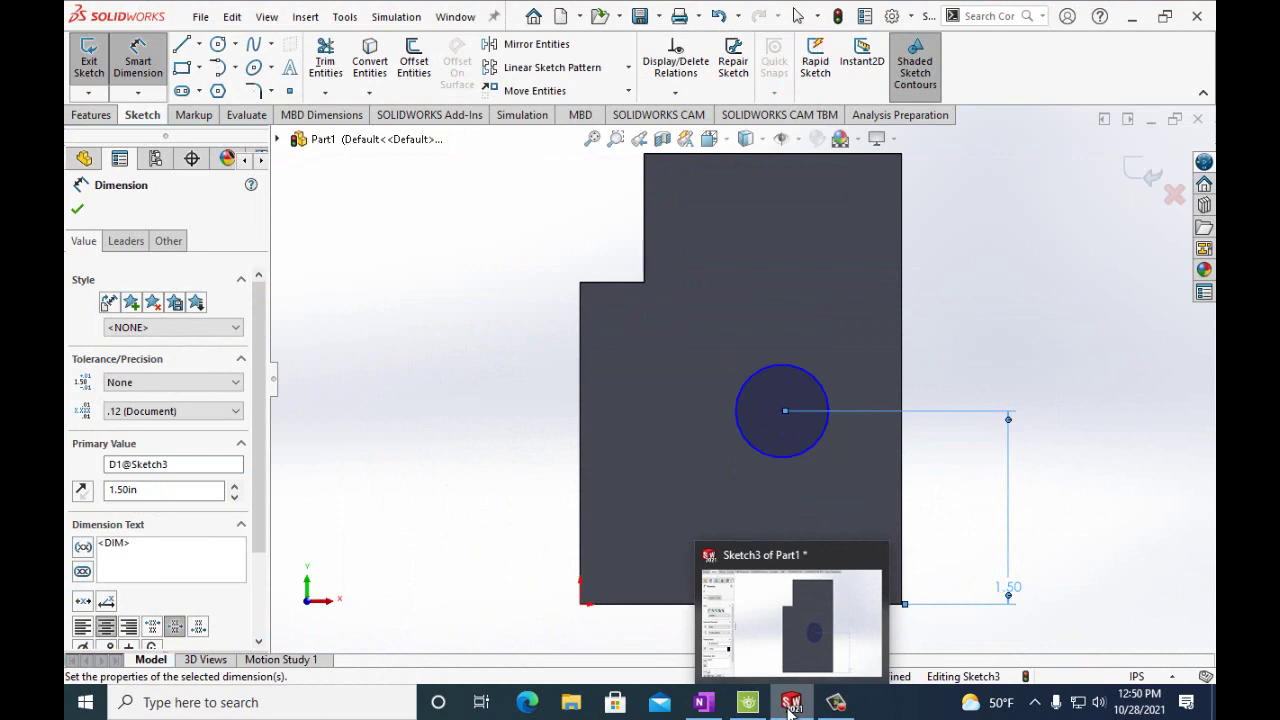
{"action": "left_click", "coordinate": [703, 704]}
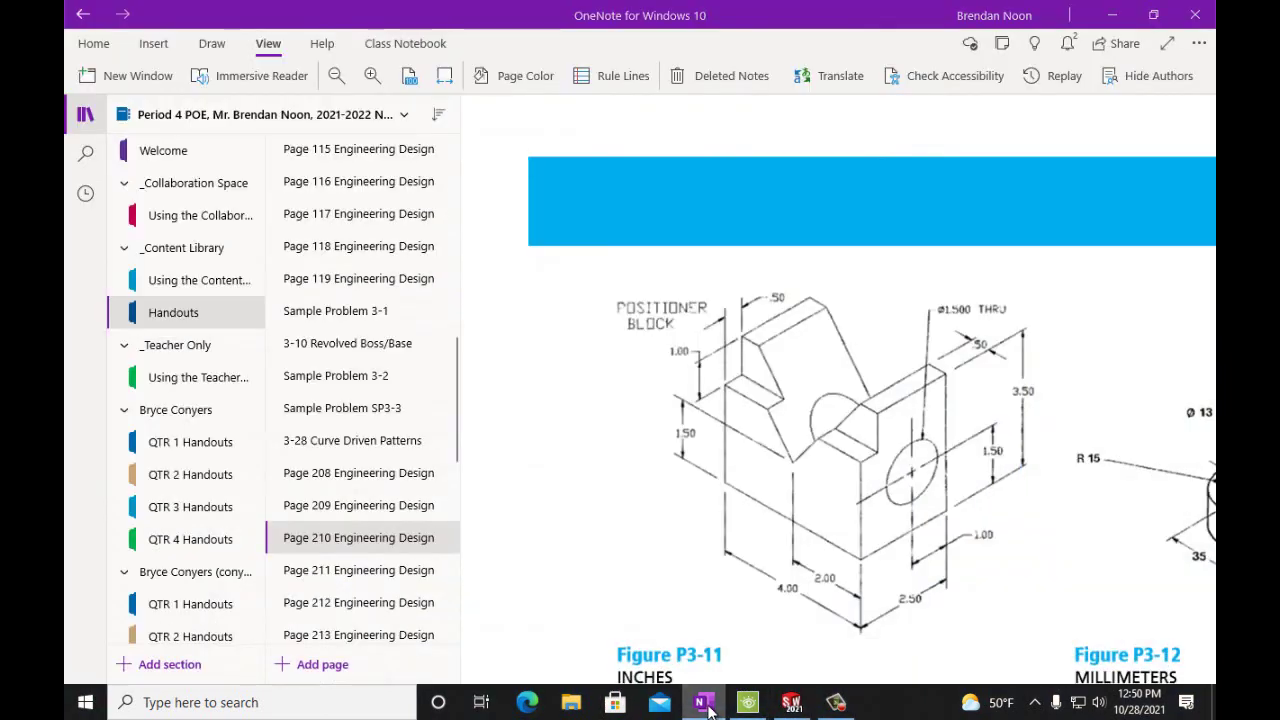
{"action": "left_click", "coordinate": [705, 706]}
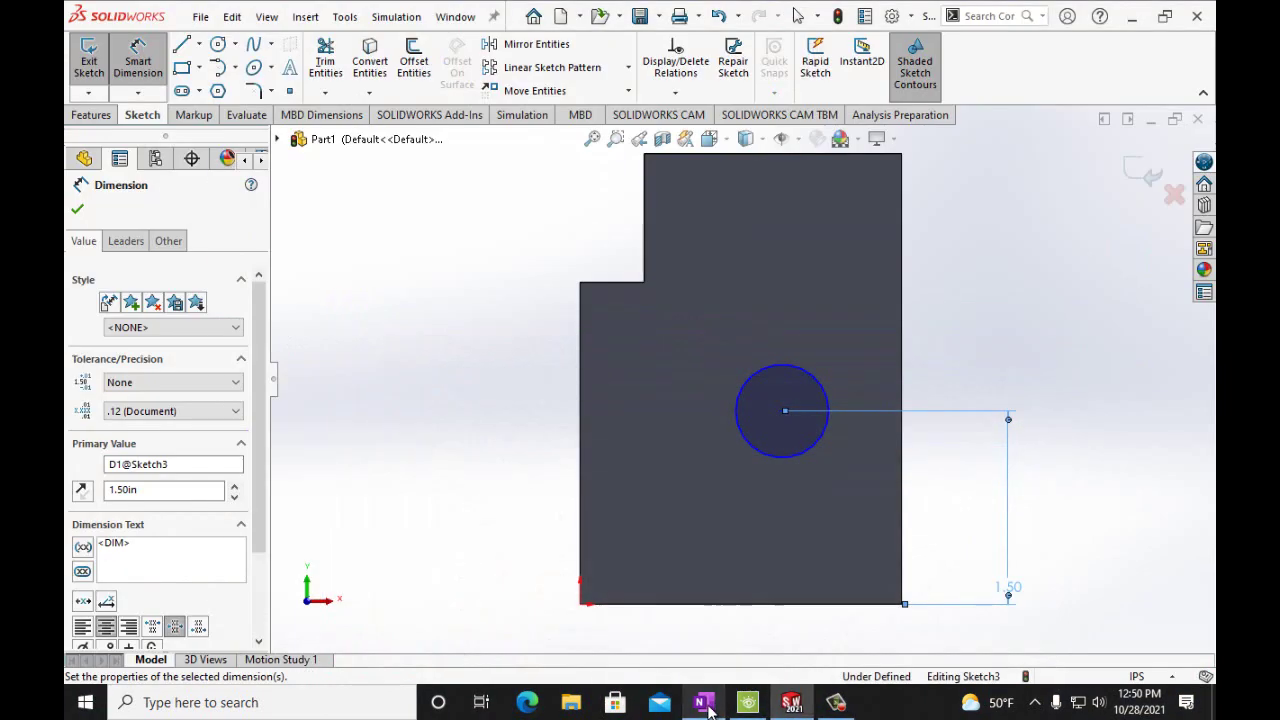
{"action": "left_click", "coordinate": [784, 412]}
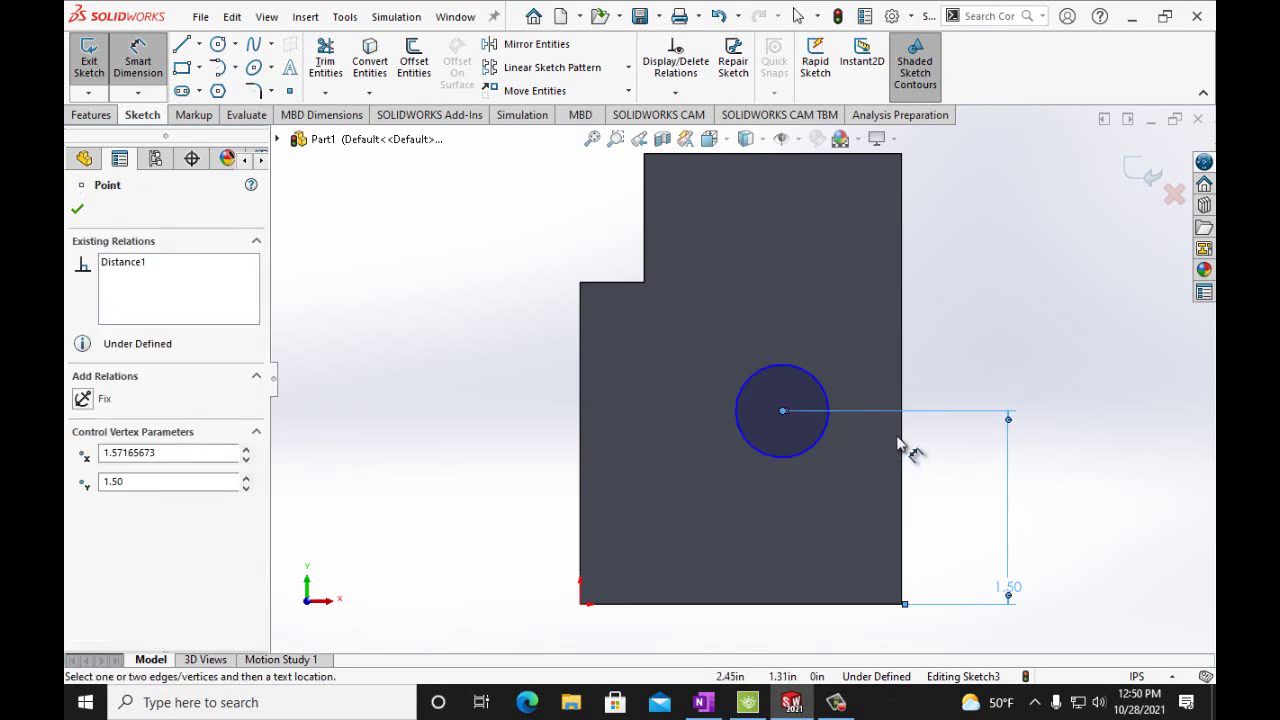
{"action": "left_click", "coordinate": [900, 425]}
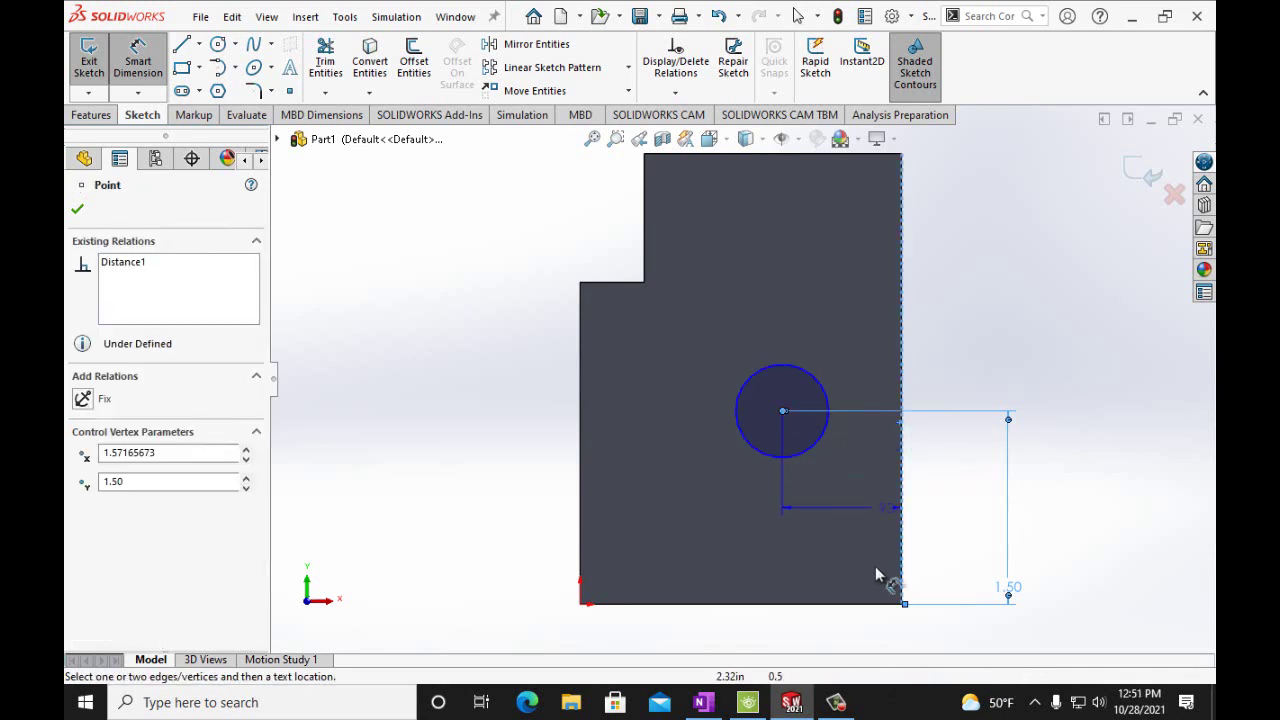
{"action": "left_click", "coordinate": [880, 645]}
{"action": "type", "text": "1"}
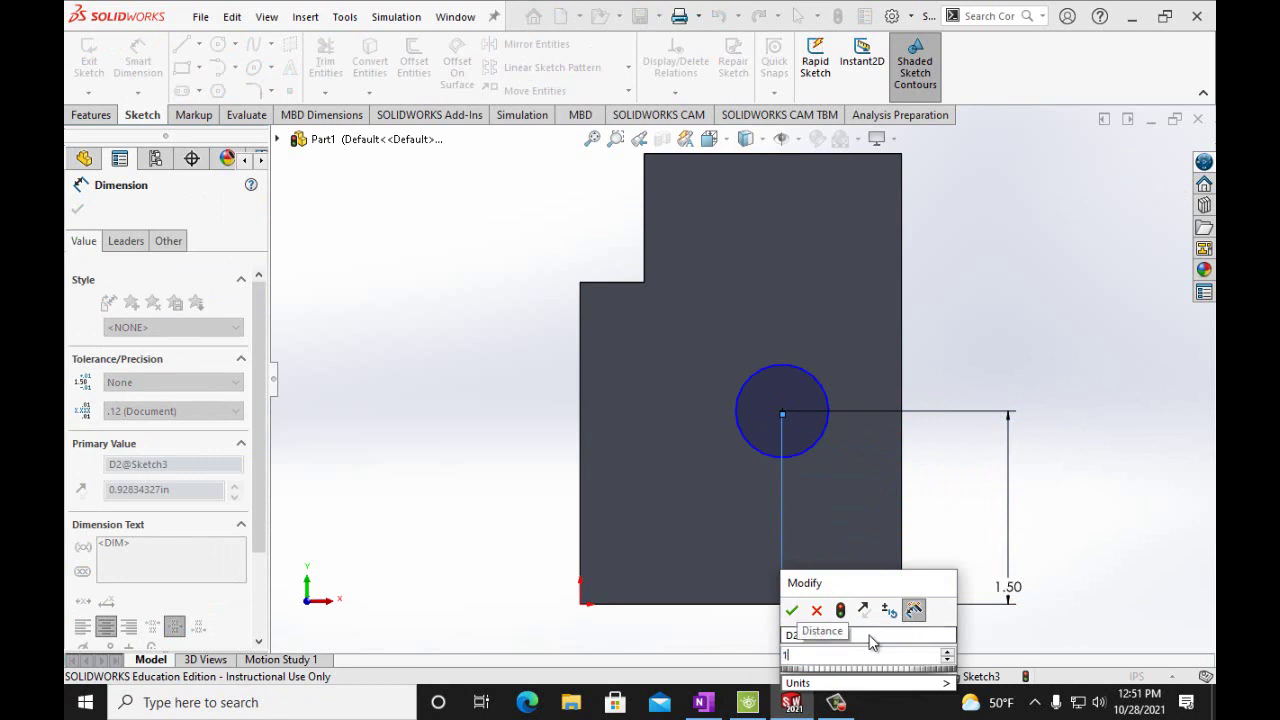
{"action": "type", "text": "in"}
{"action": "left_click", "coordinate": [791, 610]}
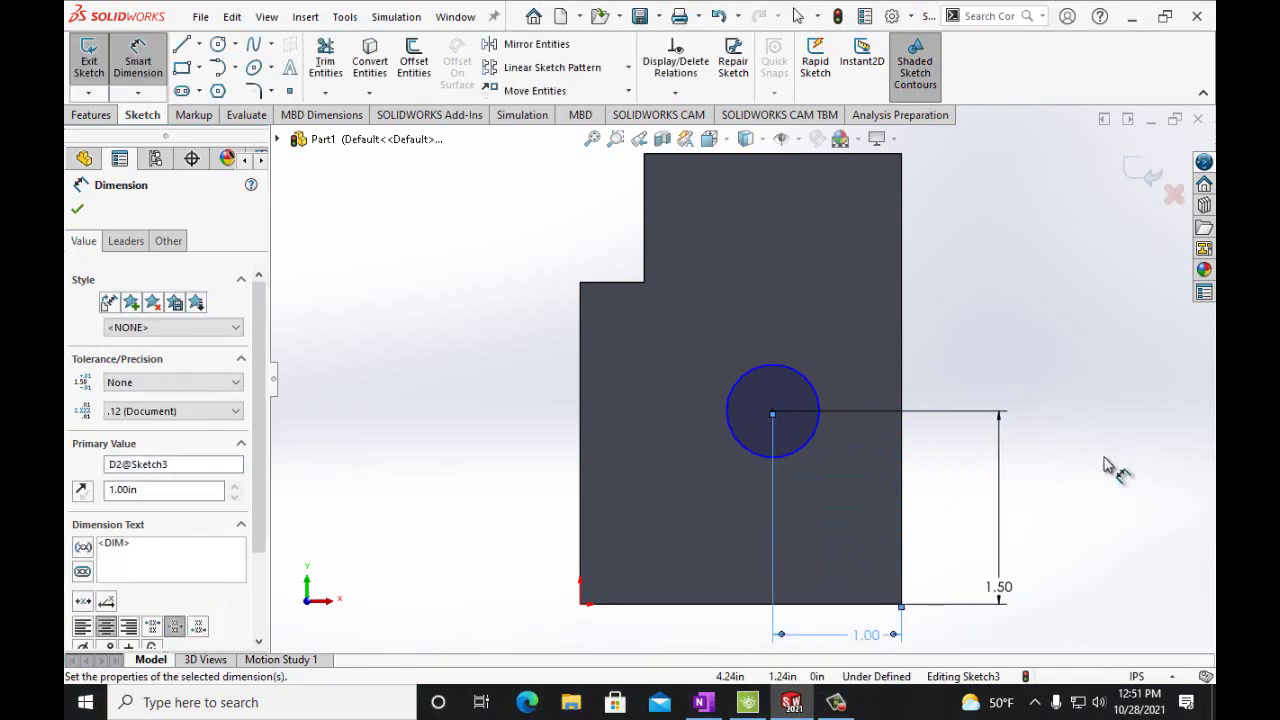
- Try to cut the circle through the whole block with a Through All extruded cut, and undo the cut
{"action": "left_click", "coordinate": [78, 212]}
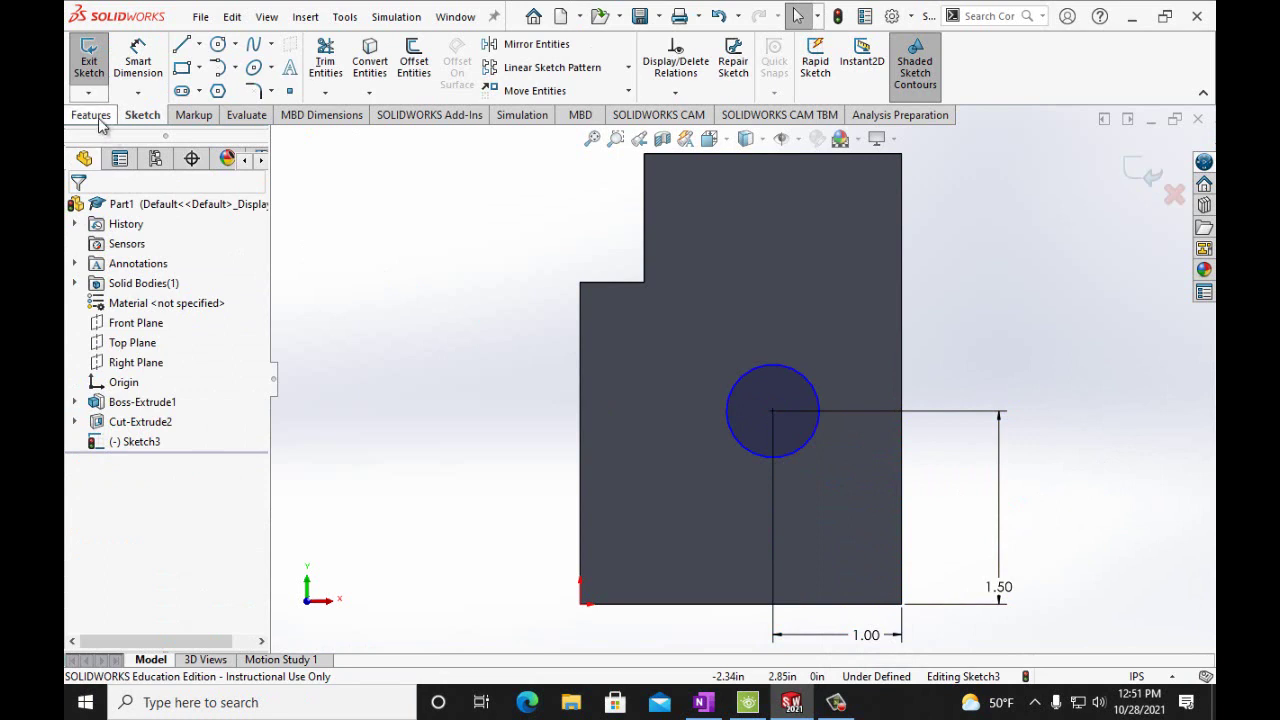
{"action": "left_click", "coordinate": [91, 115]}
{"action": "left_click", "coordinate": [333, 55]}
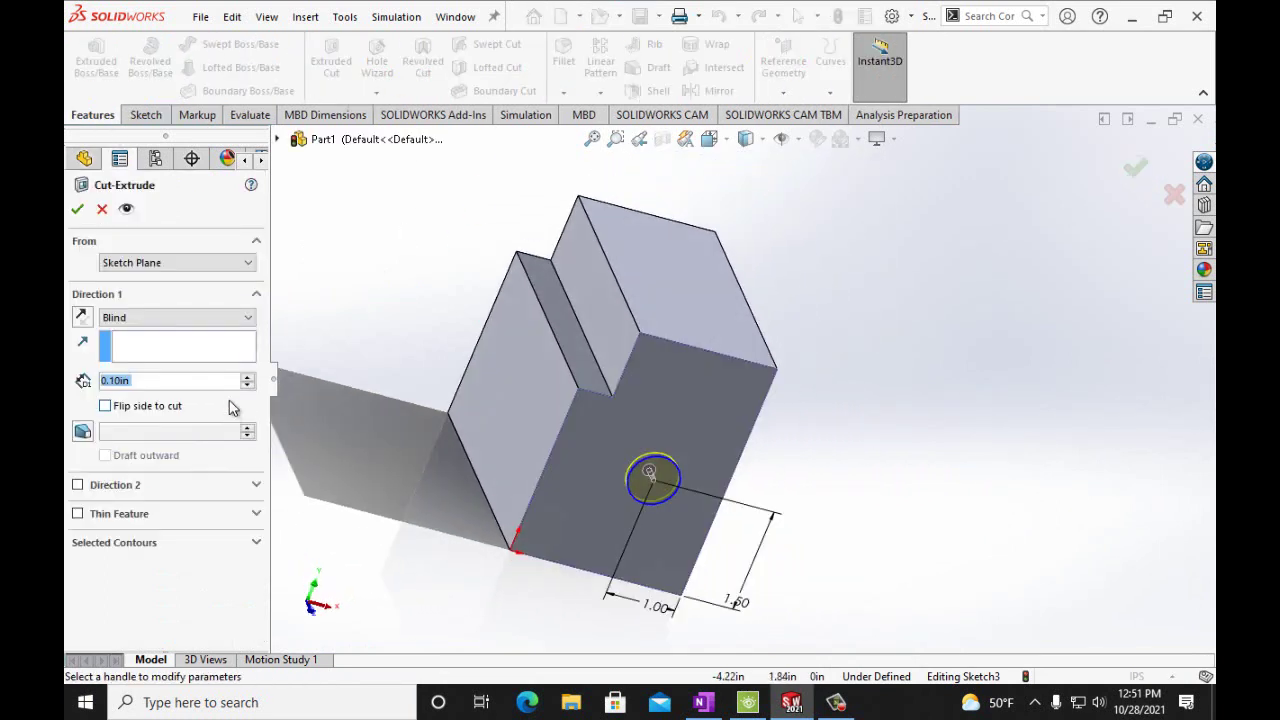
{"action": "left_click", "coordinate": [180, 318]}
{"action": "left_click", "coordinate": [178, 346]}
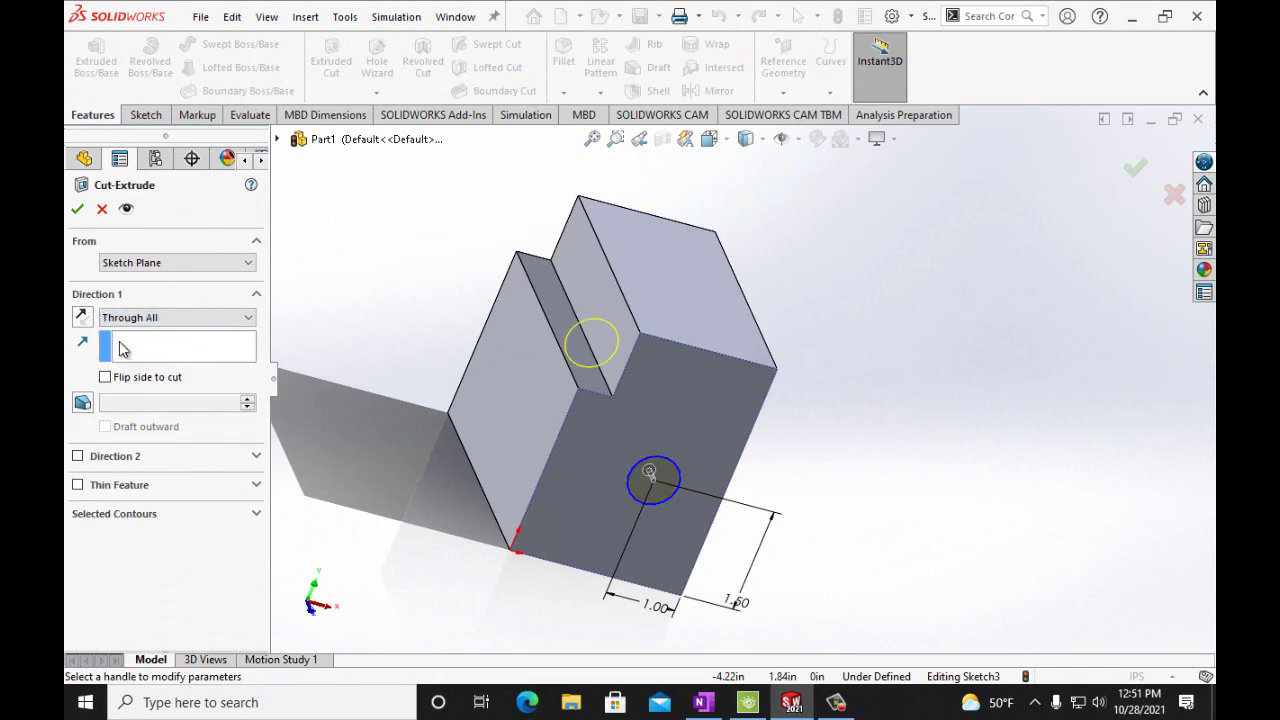
{"action": "left_click", "coordinate": [76, 207]}
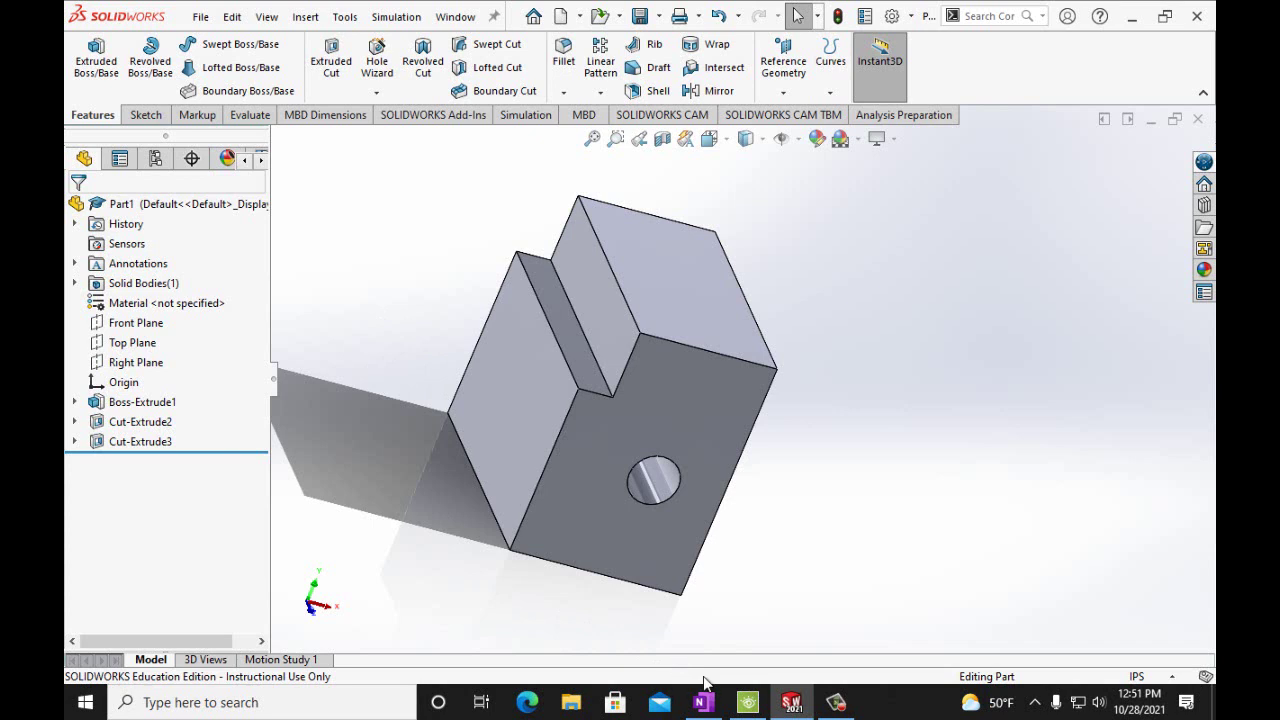
{"action": "left_click", "coordinate": [232, 17]}
{"action": "left_click", "coordinate": [280, 62]}
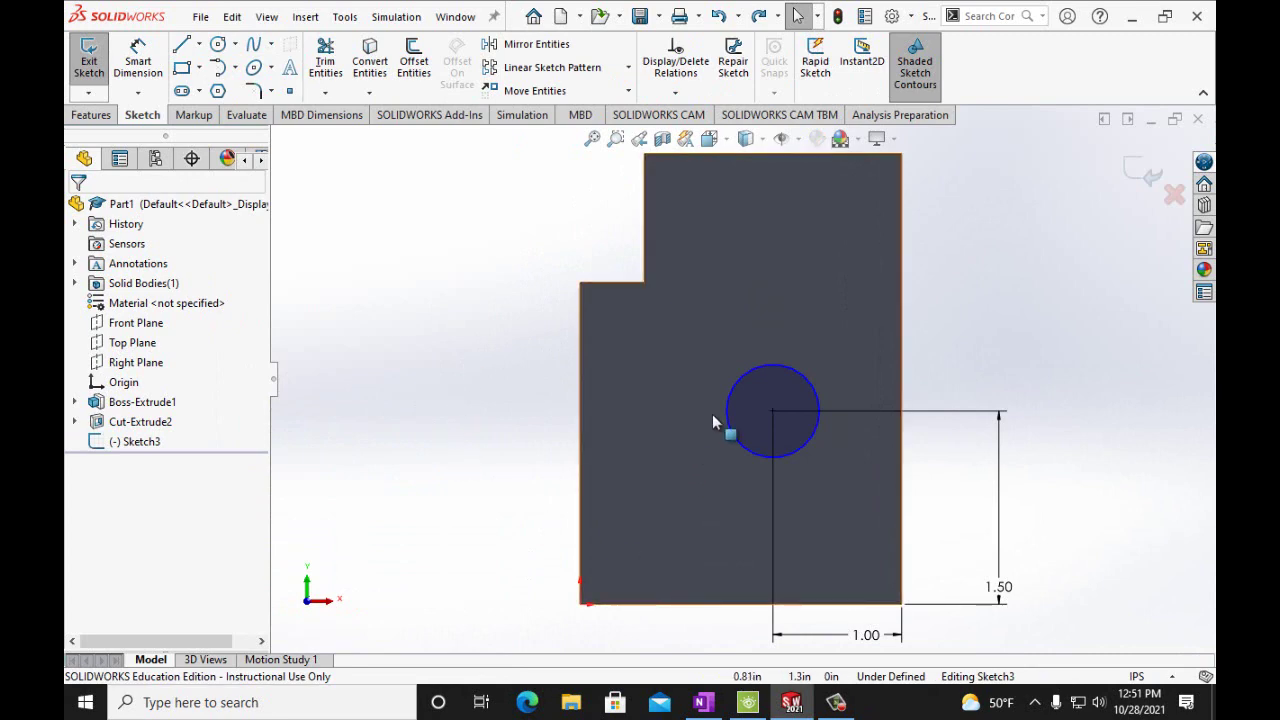
- Check the hole size in the OneNote drawing and dimension the circle's diameter as 1.5 in in SOLIDWORKS
{"action": "left_click", "coordinate": [703, 702]}
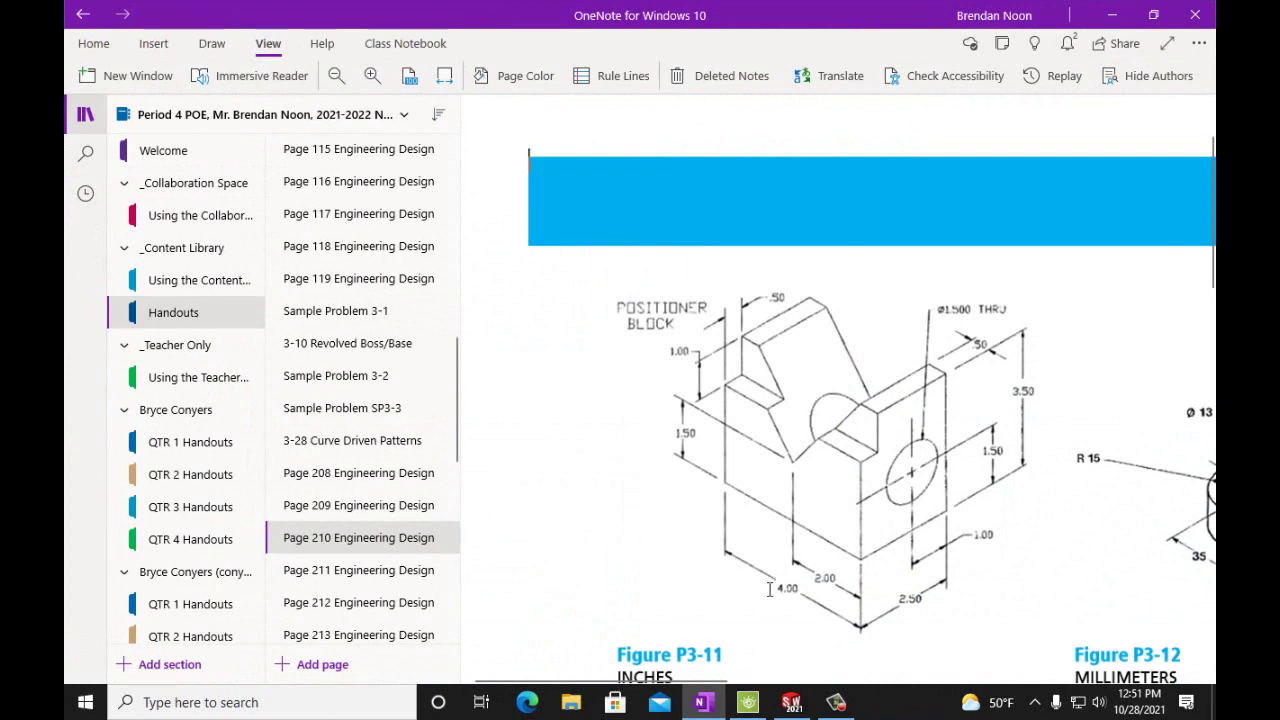
{"action": "left_click", "coordinate": [791, 702]}
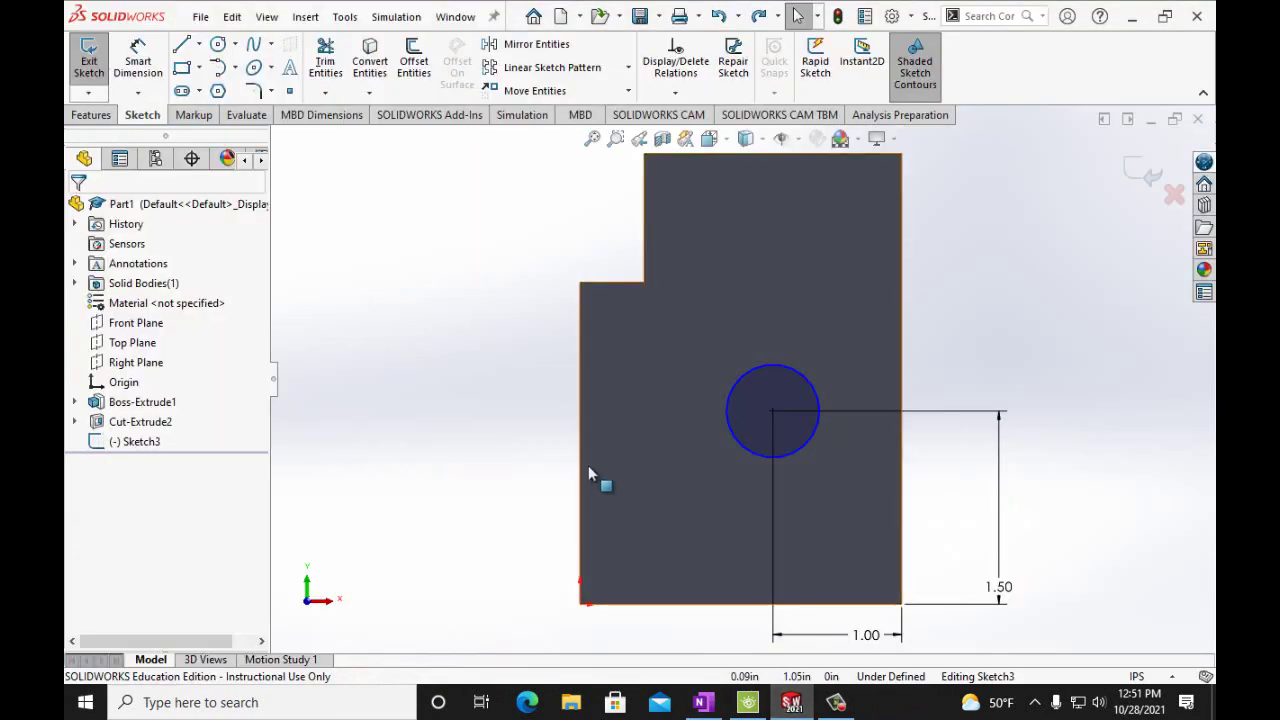
{"action": "left_click", "coordinate": [138, 60]}
{"action": "left_click", "coordinate": [807, 379]}
{"action": "left_click", "coordinate": [1035, 343]}
{"action": "type", "text": "1."}
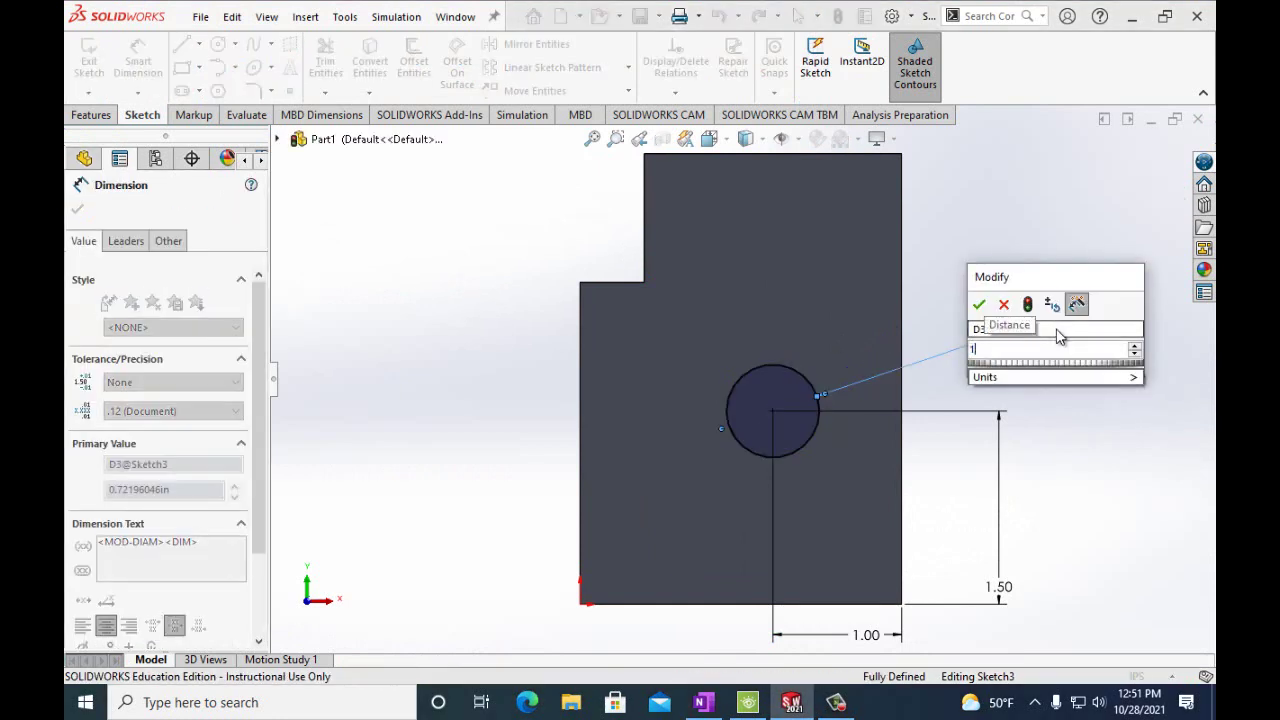
{"action": "type", "text": "5in"}
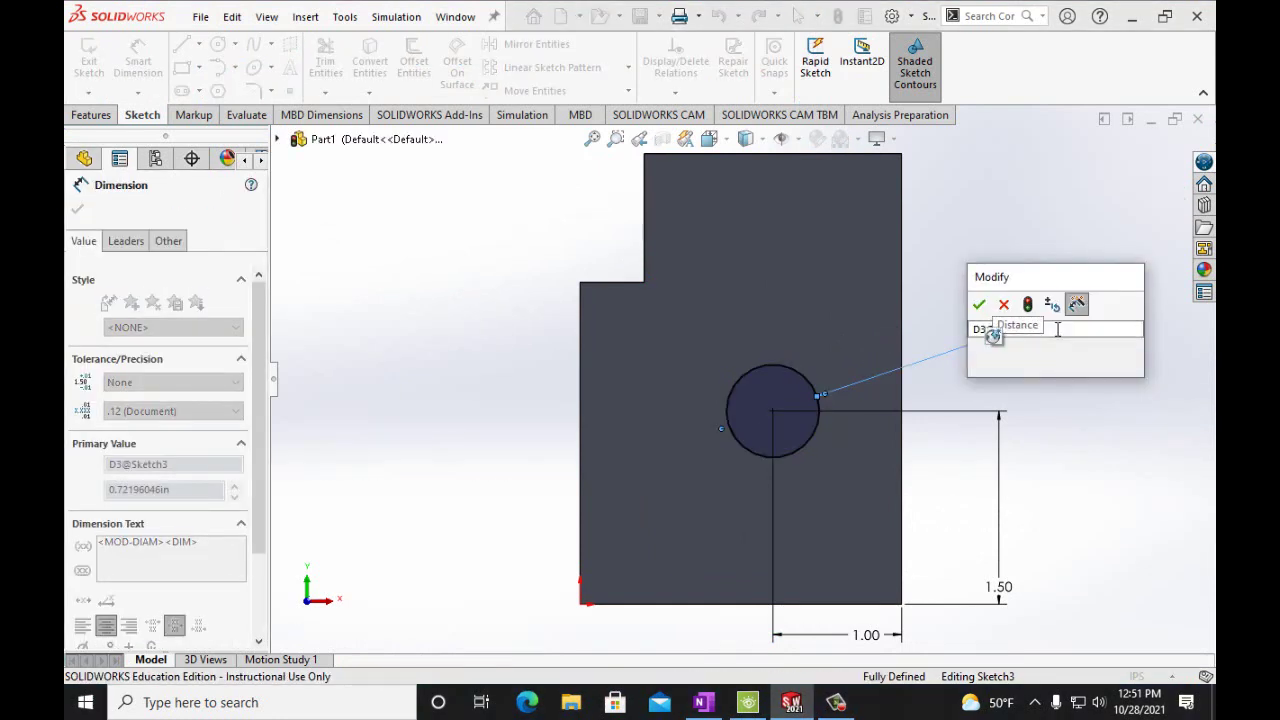
{"action": "left_click", "coordinate": [979, 304]}
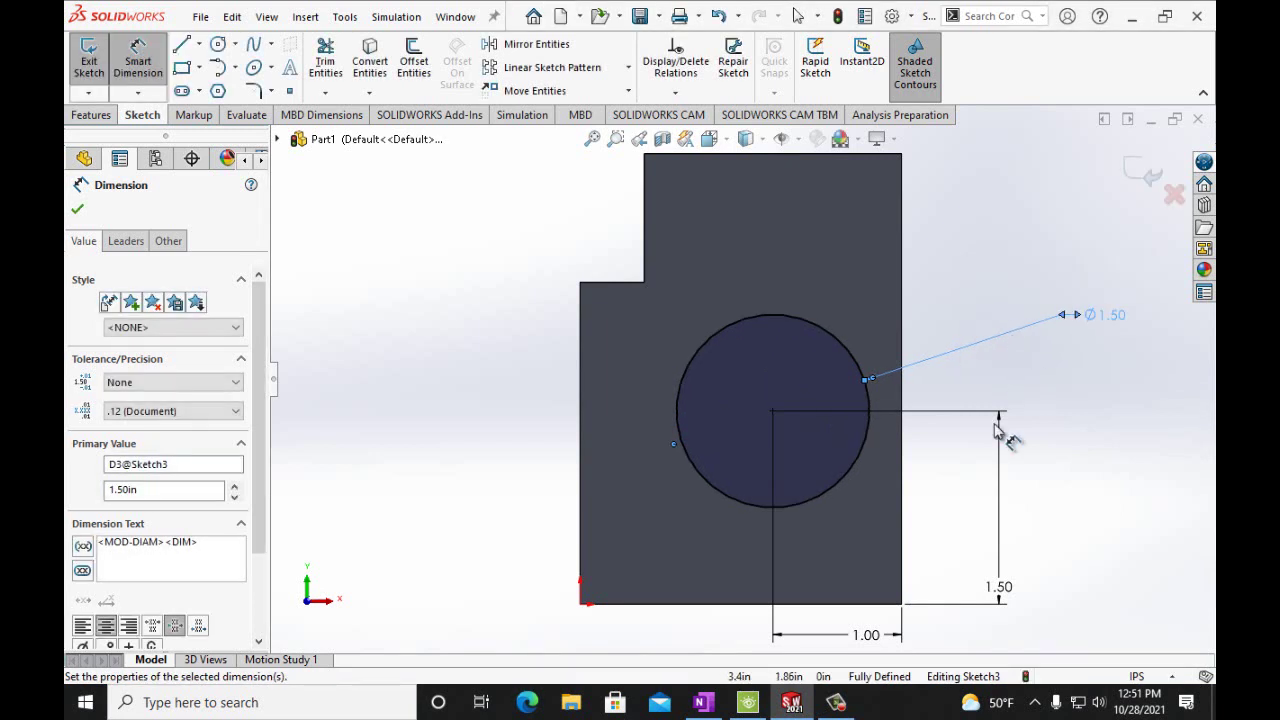
{"action": "left_click", "coordinate": [77, 210]}
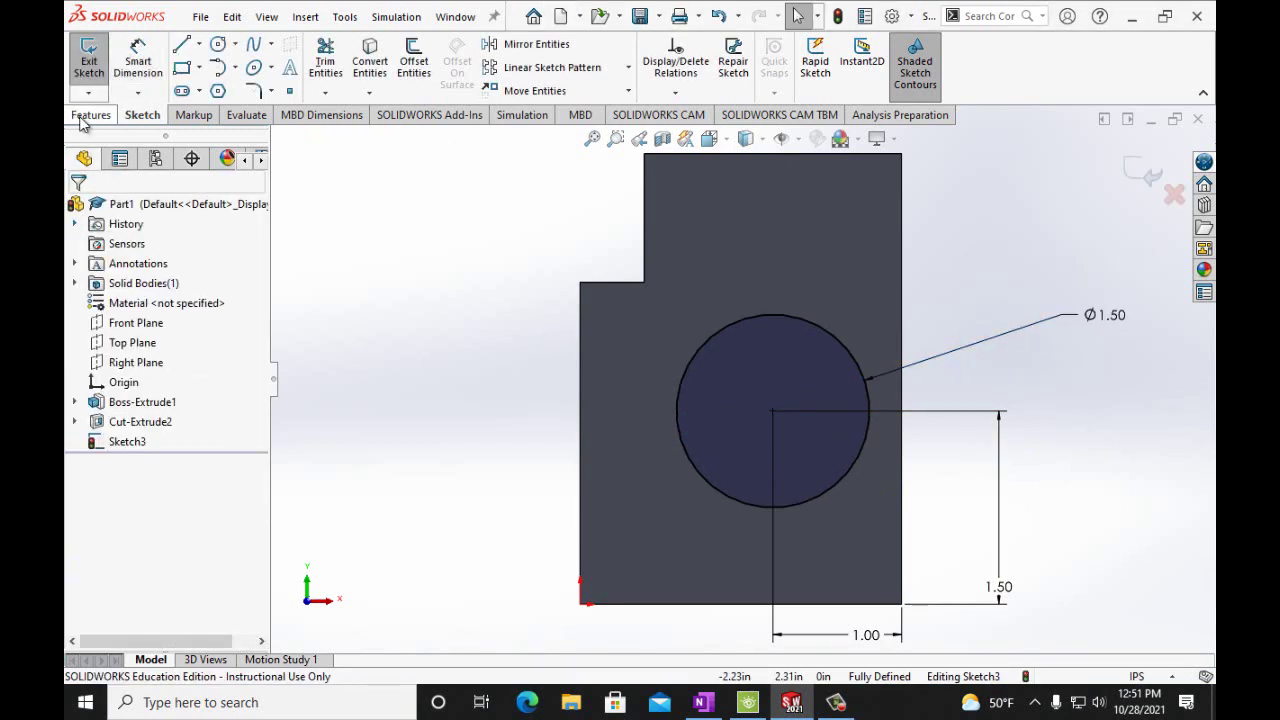
- Cut the 1.5 in circle through the block with a Through All extruded cut and show the part in isometric view
{"action": "left_click", "coordinate": [88, 116]}
{"action": "left_click", "coordinate": [320, 76]}
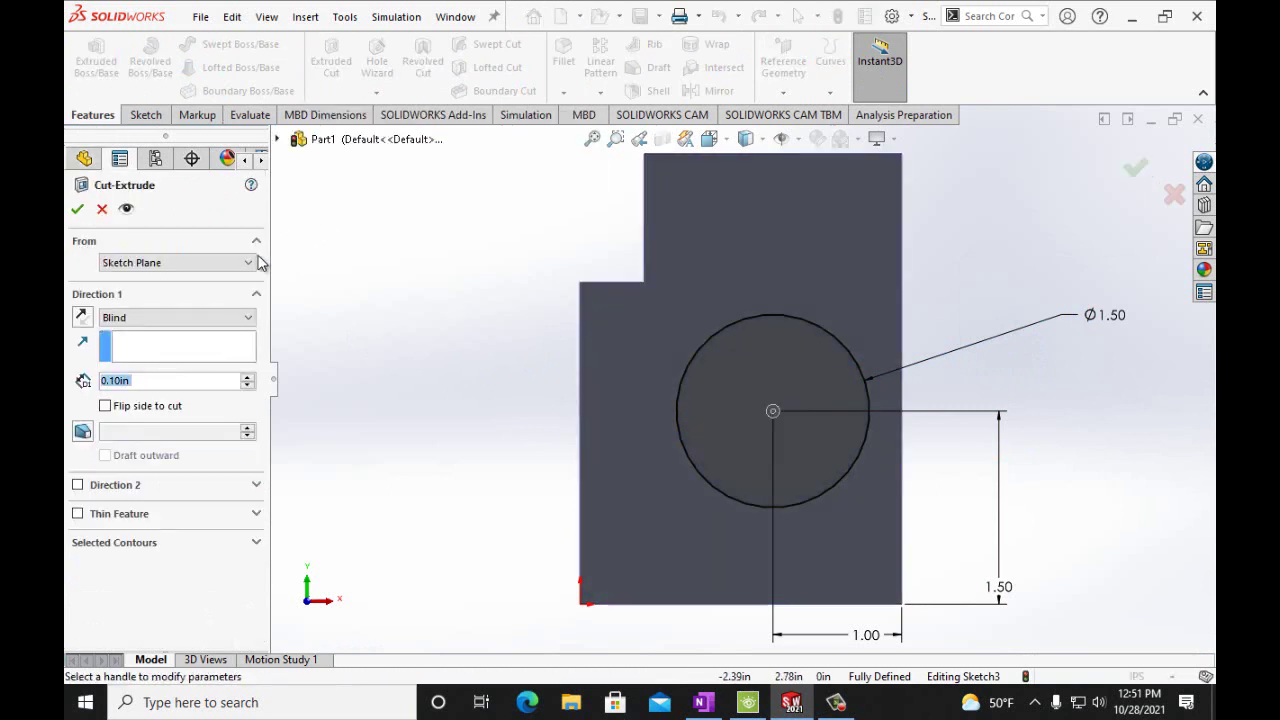
{"action": "left_click", "coordinate": [238, 324]}
{"action": "left_click", "coordinate": [213, 345]}
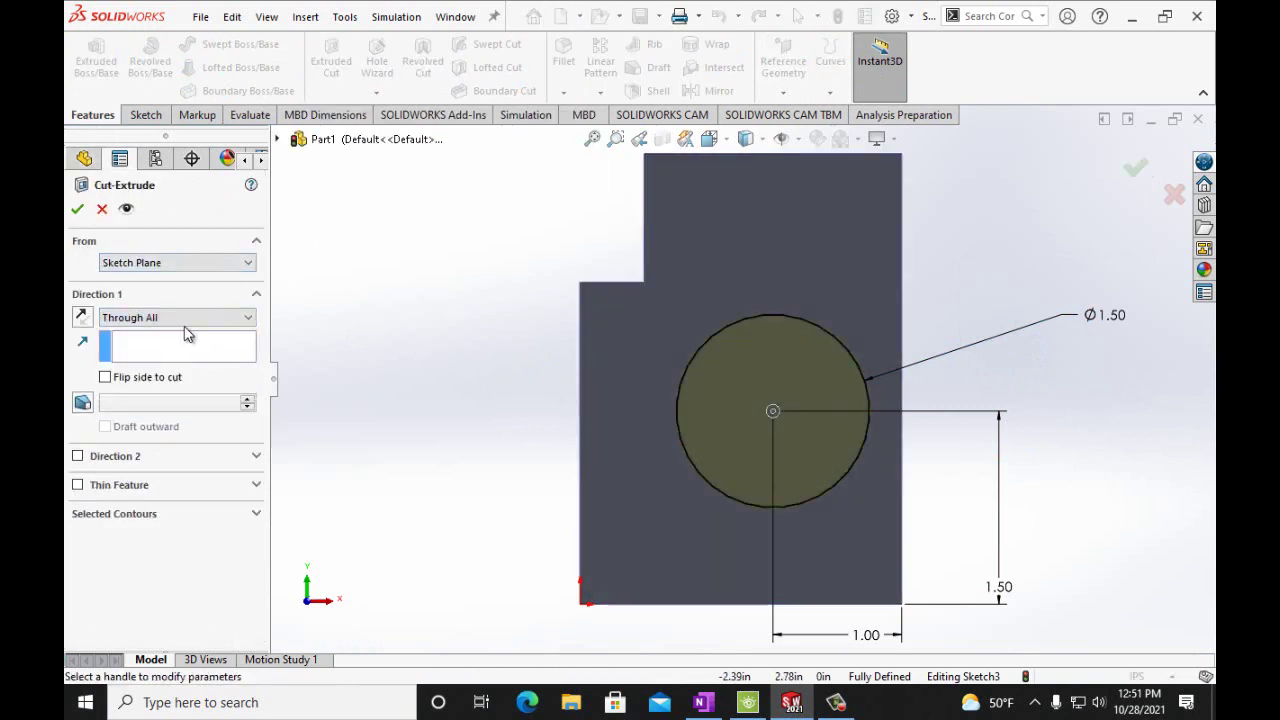
{"action": "left_click", "coordinate": [78, 208]}
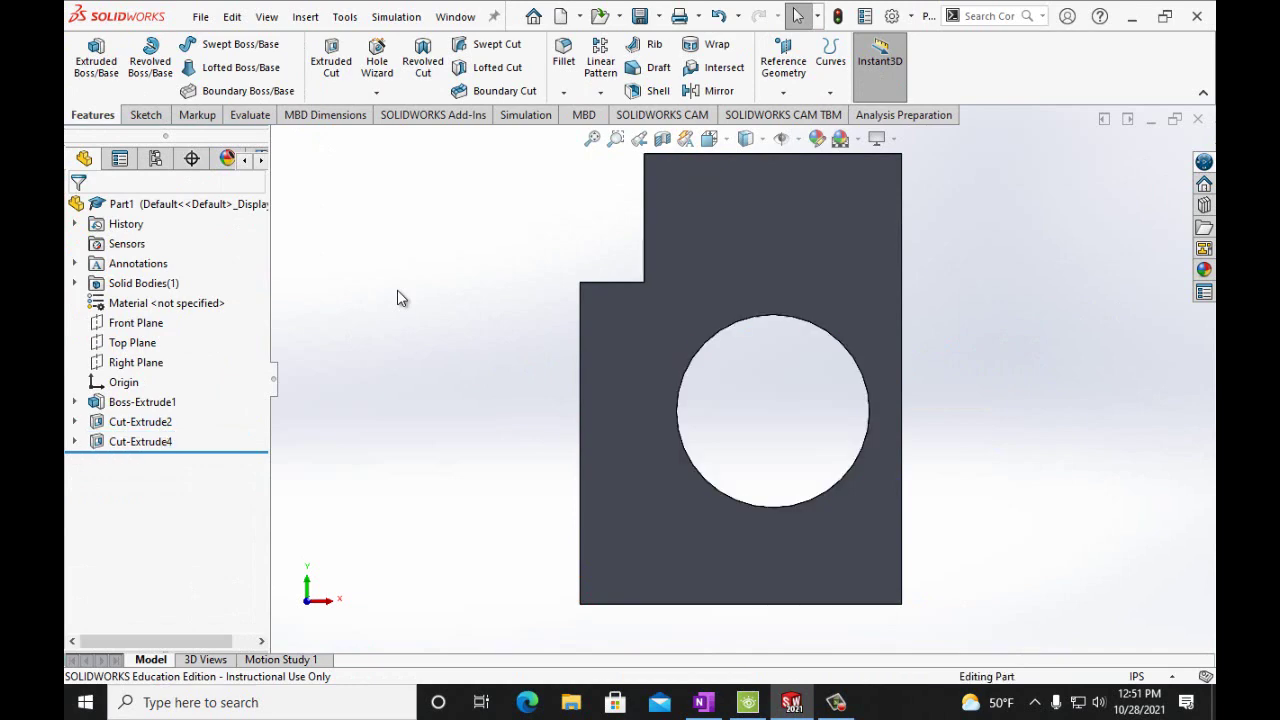
{"action": "key", "text": "ctrl+7"}
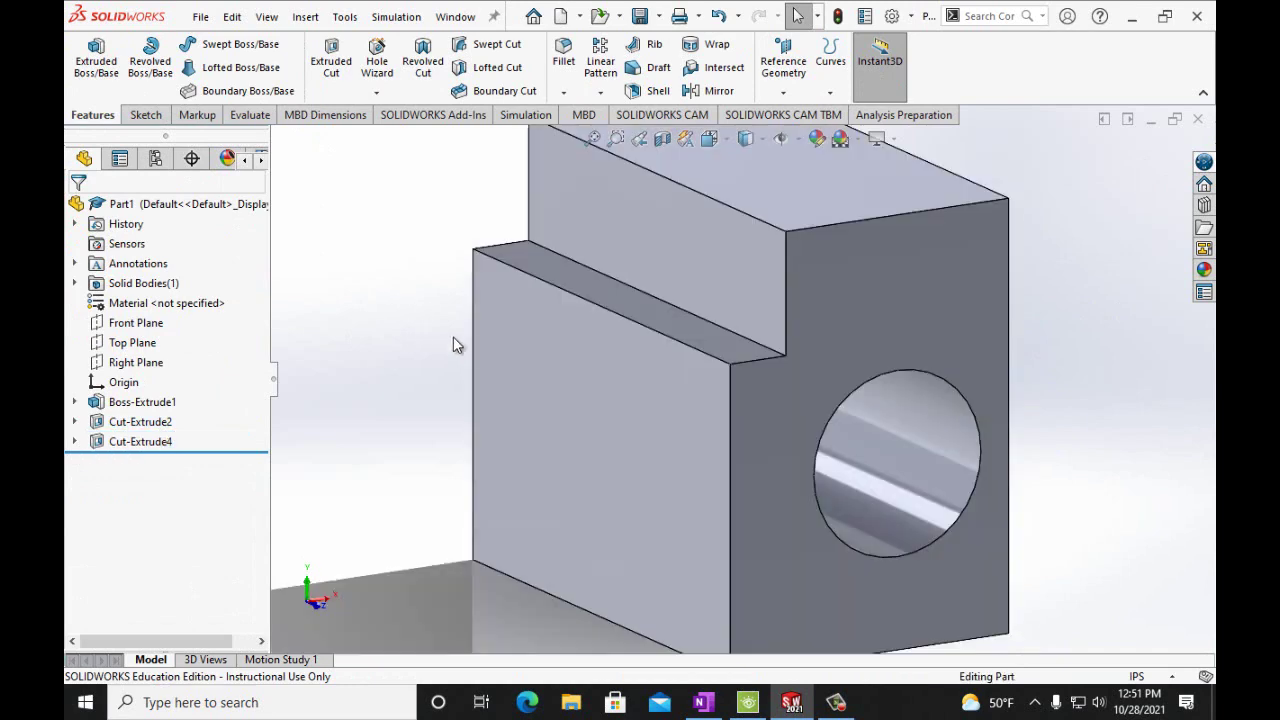
- Check the V-shaped cut in the OneNote drawing and start a sketch on the block's side face below the corner notch in SOLIDWORKS
{"action": "left_click", "coordinate": [703, 702]}
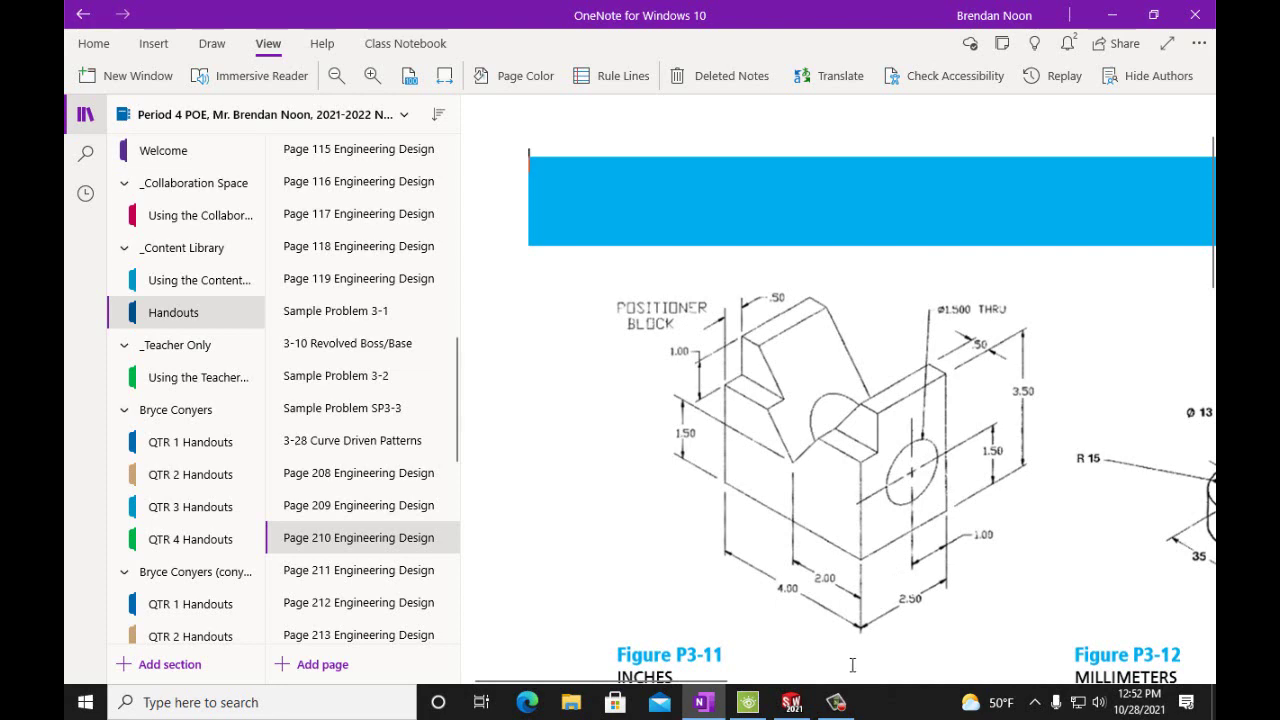
{"action": "left_click", "coordinate": [799, 708]}
{"action": "left_click", "coordinate": [799, 708]}
{"action": "left_click", "coordinate": [799, 708]}
{"action": "left_click", "coordinate": [799, 708]}
{"action": "left_click", "coordinate": [791, 702]}
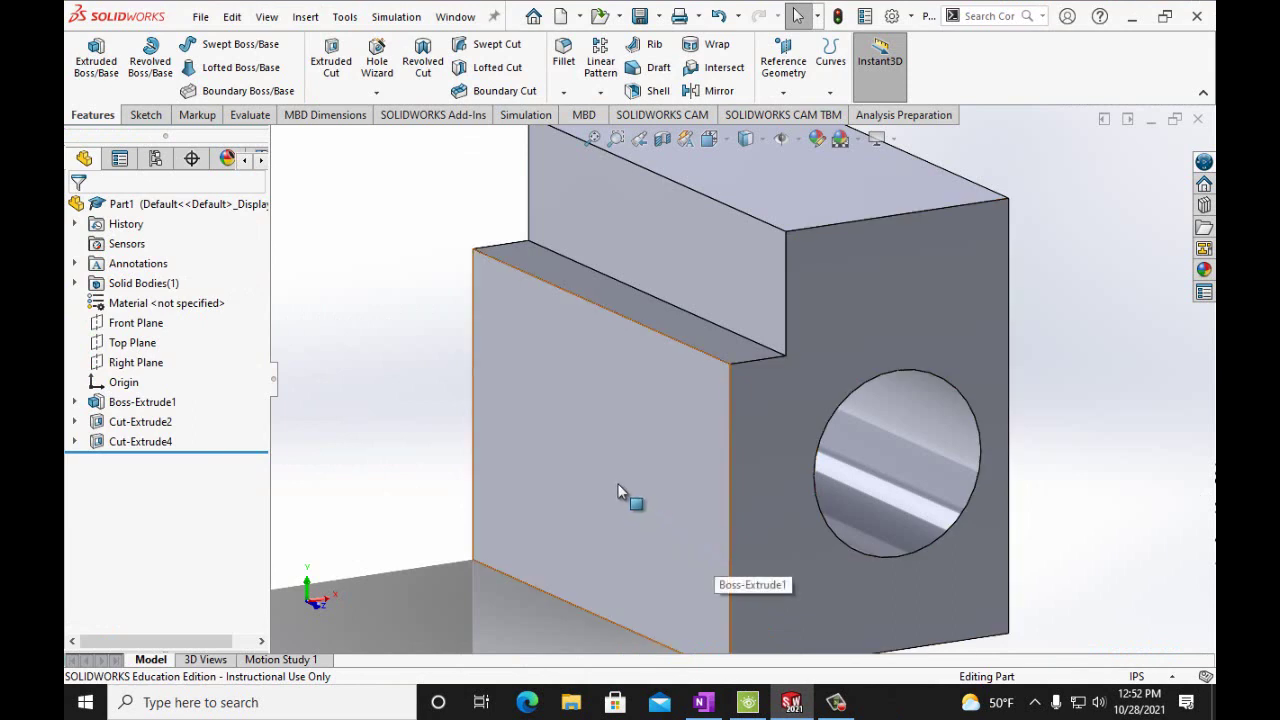
{"action": "left_click", "coordinate": [571, 410]}
{"action": "left_click", "coordinate": [160, 116]}
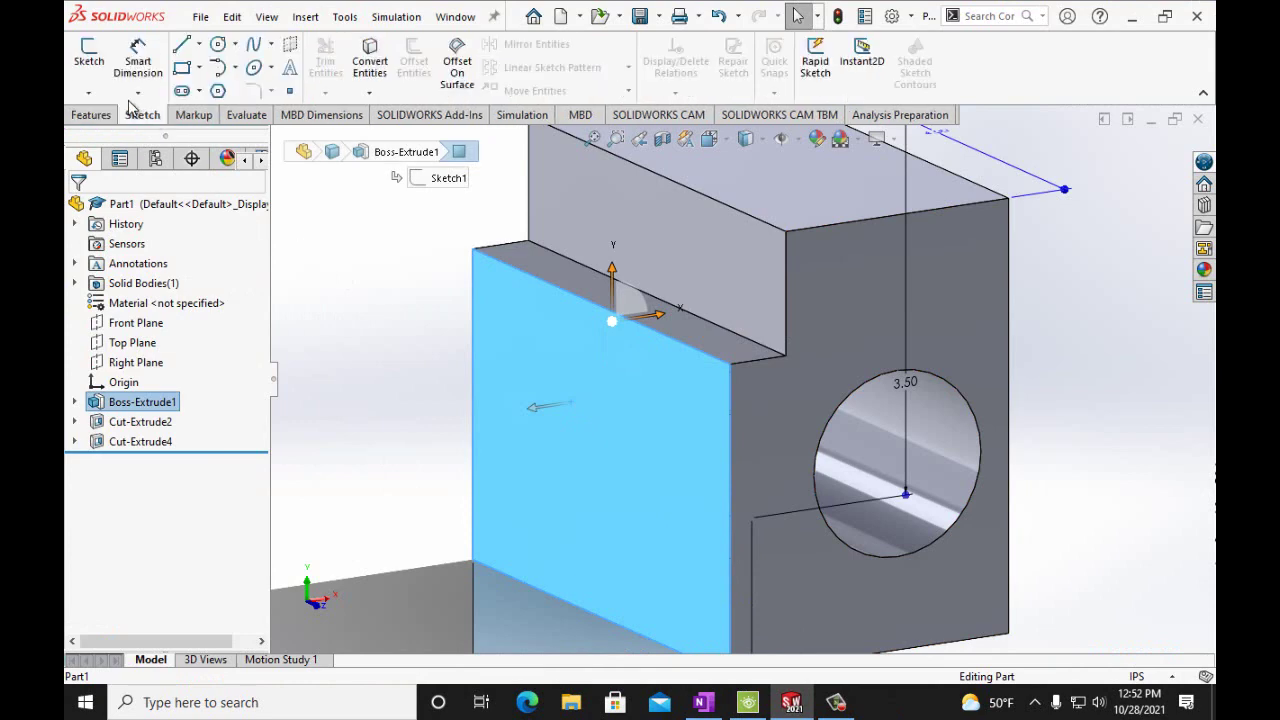
{"action": "left_click", "coordinate": [88, 60]}
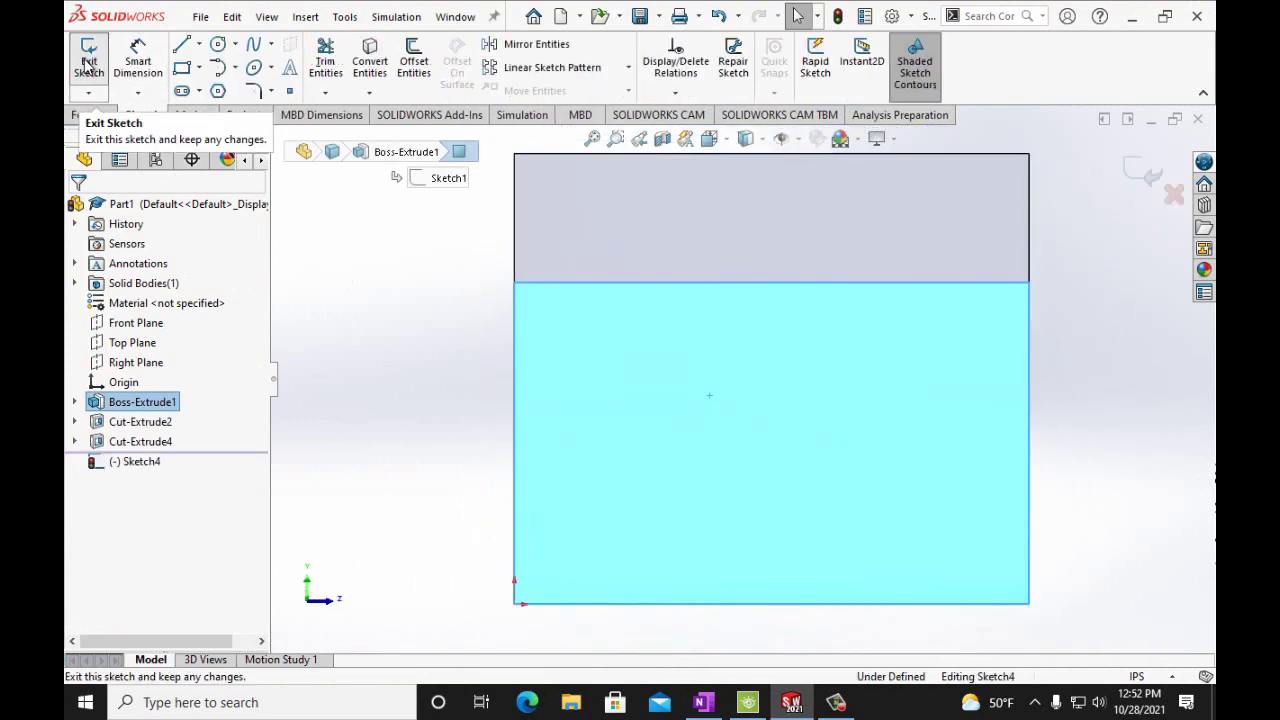
- Sketch a closed V-shaped triangle about 2.8 in wide along the top edge, with its apex centered about 1.28 in above the bottom edge
{"action": "left_click", "coordinate": [184, 46]}
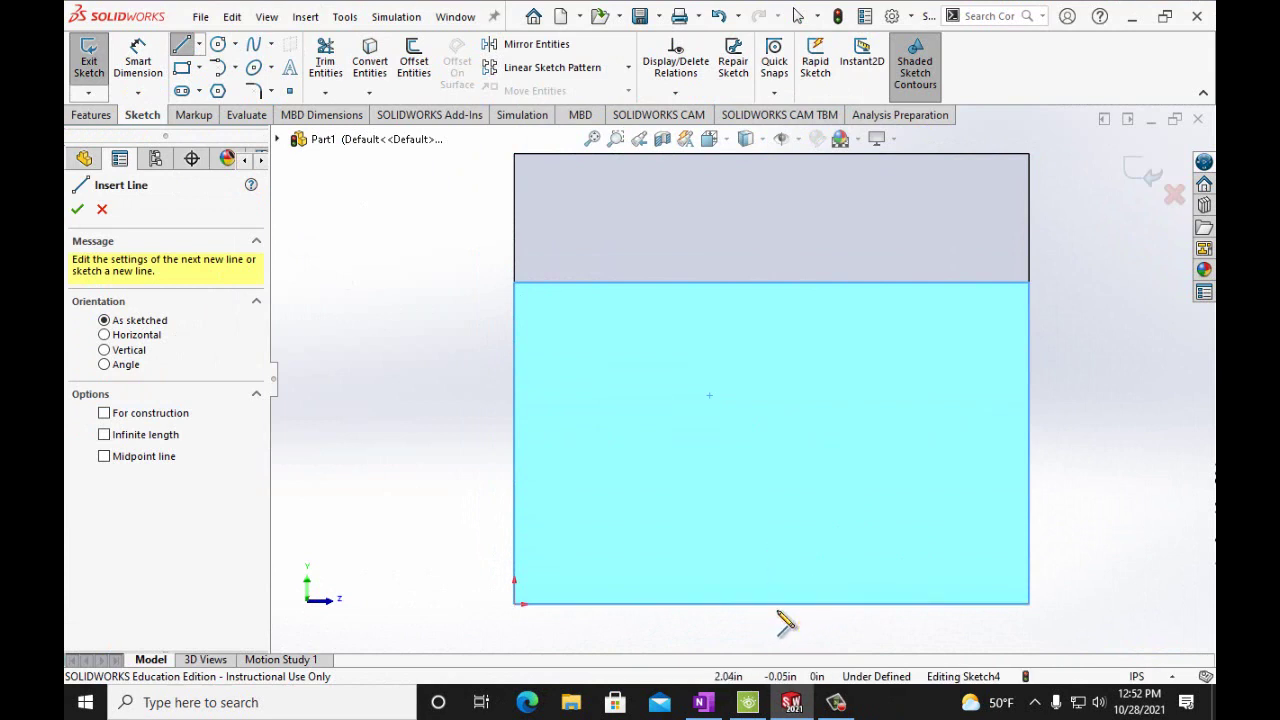
{"action": "left_click", "coordinate": [771, 603]}
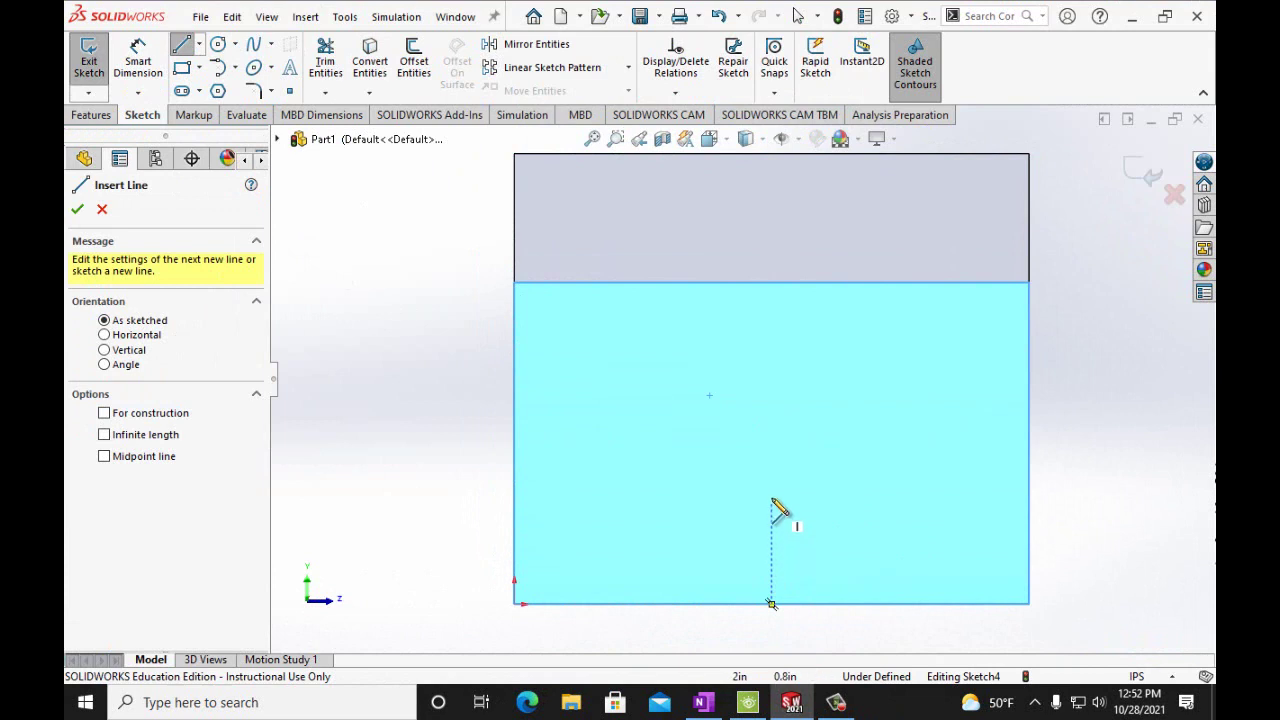
{"action": "left_click", "coordinate": [771, 437]}
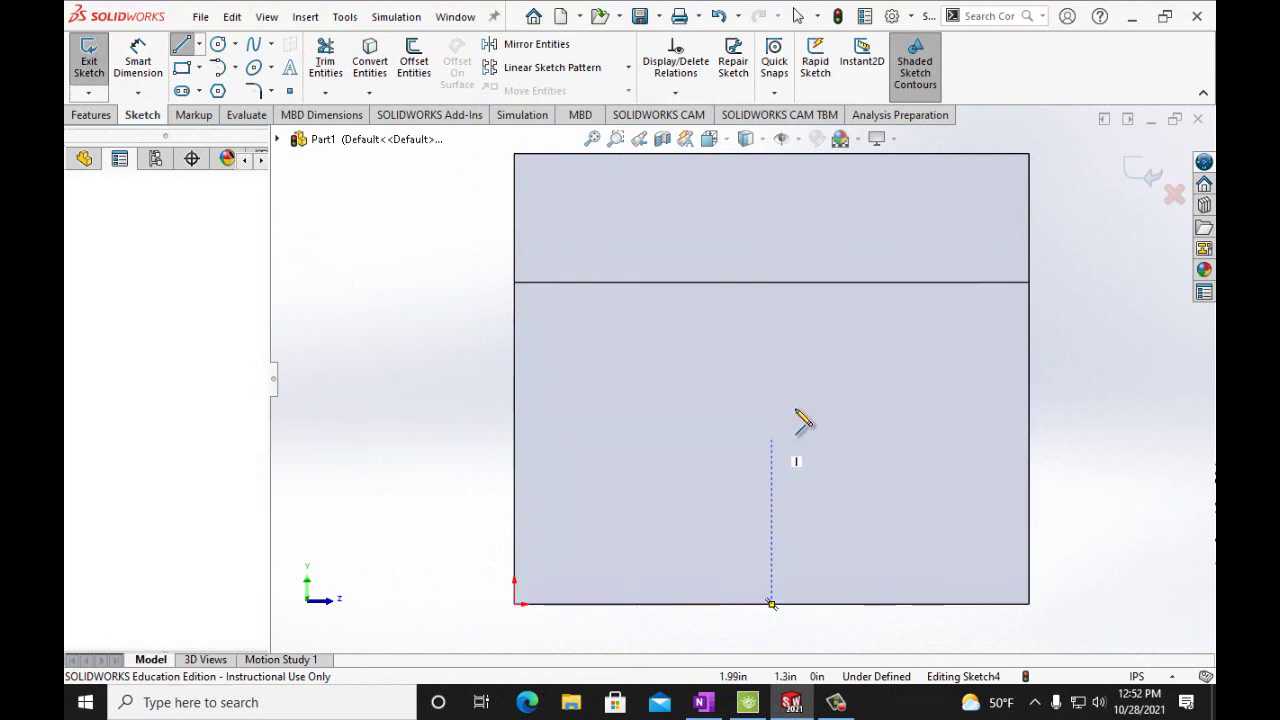
{"action": "double_click", "coordinate": [955, 154]}
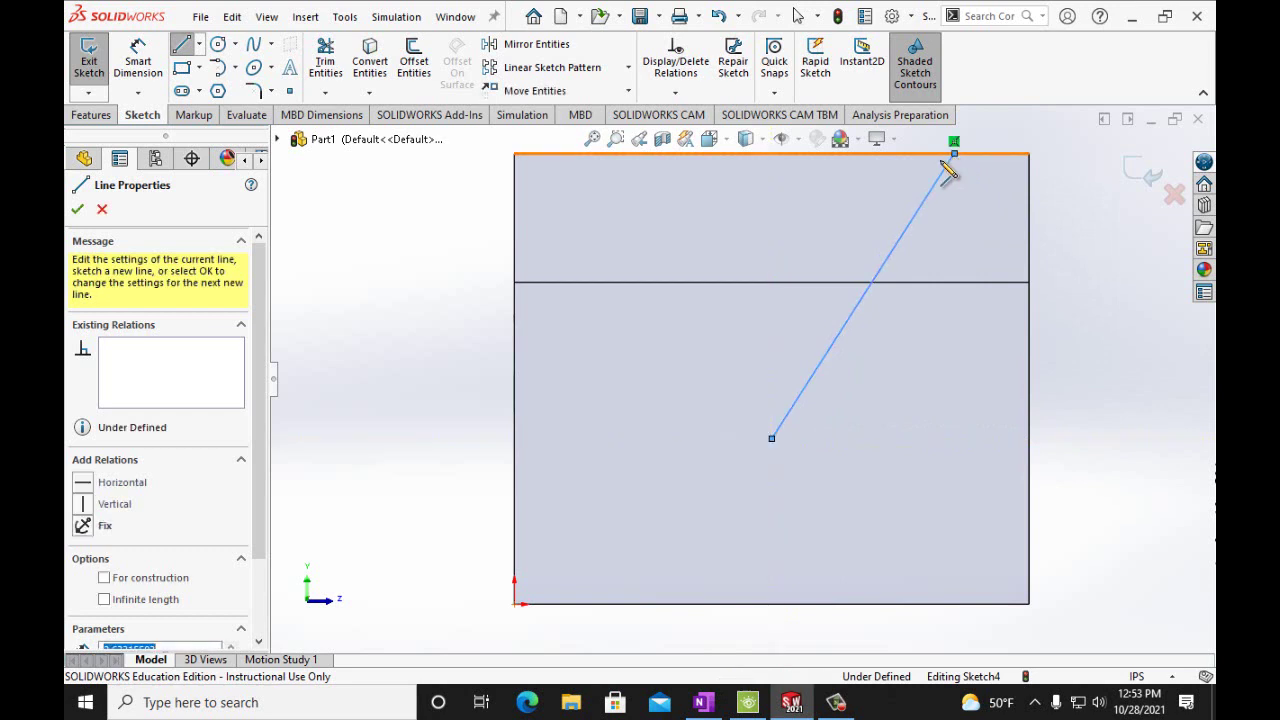
{"action": "left_click", "coordinate": [772, 440]}
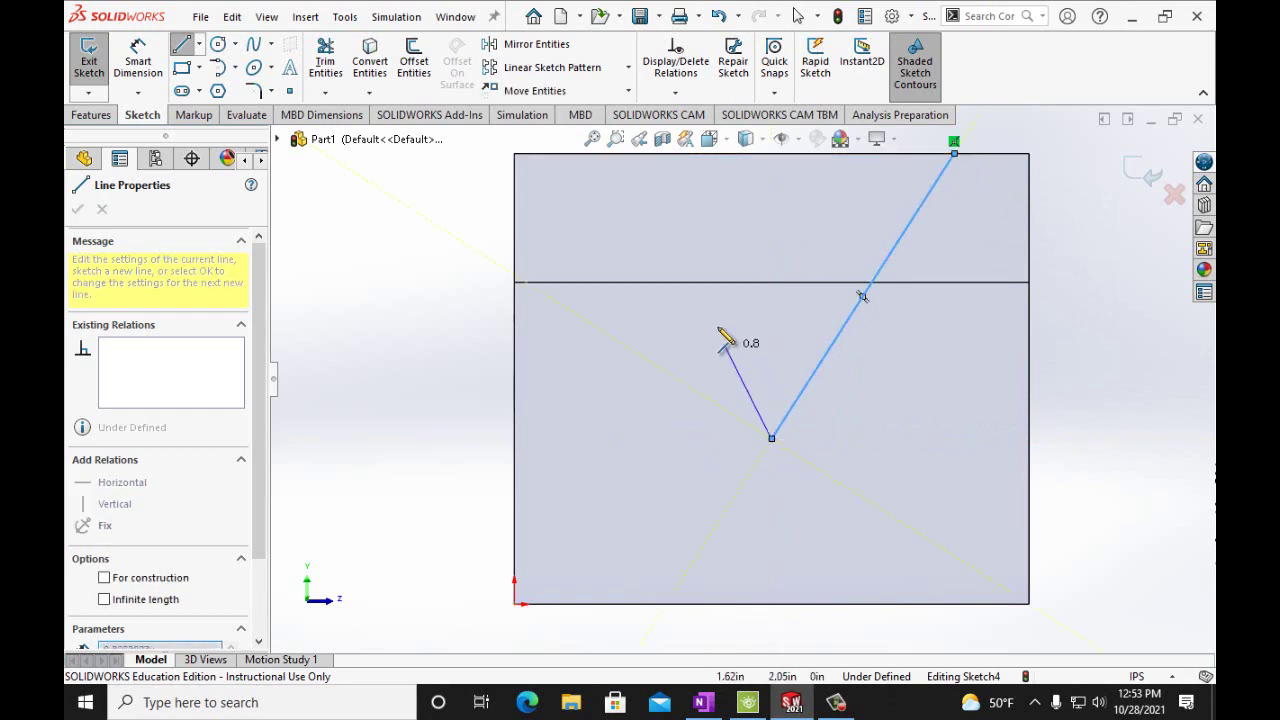
{"action": "left_click", "coordinate": [596, 155]}
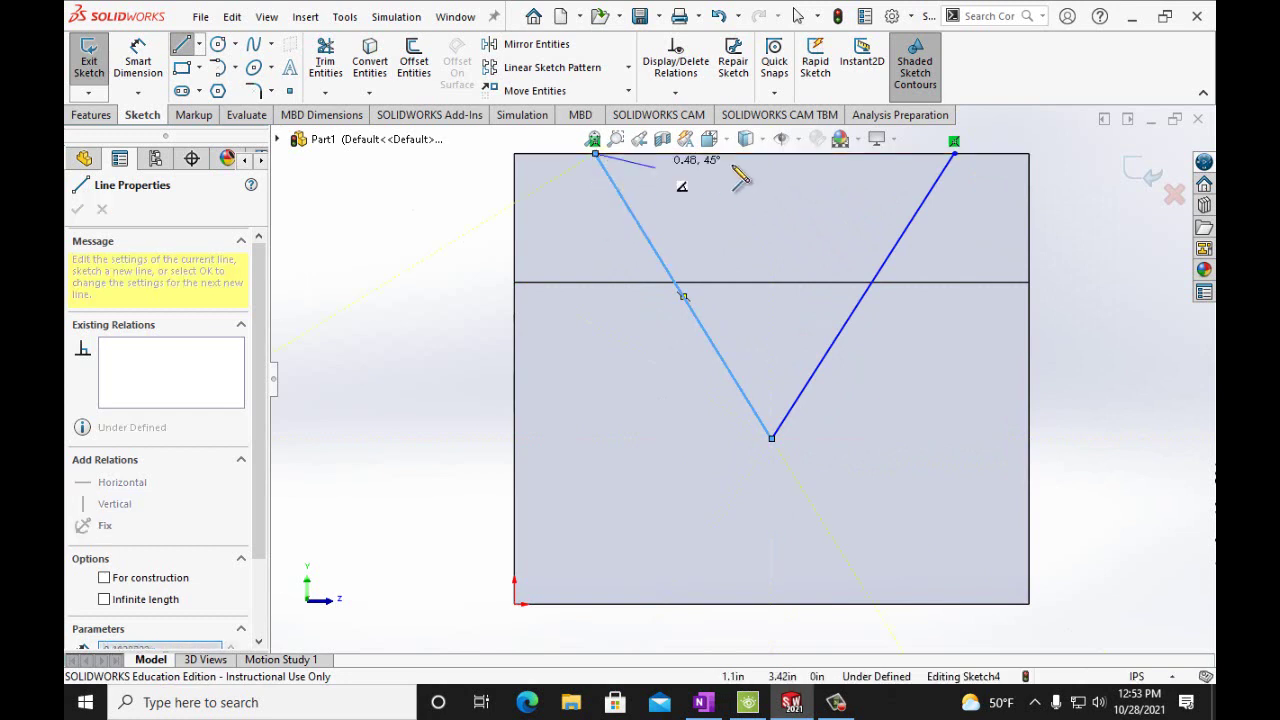
{"action": "left_click", "coordinate": [954, 154]}
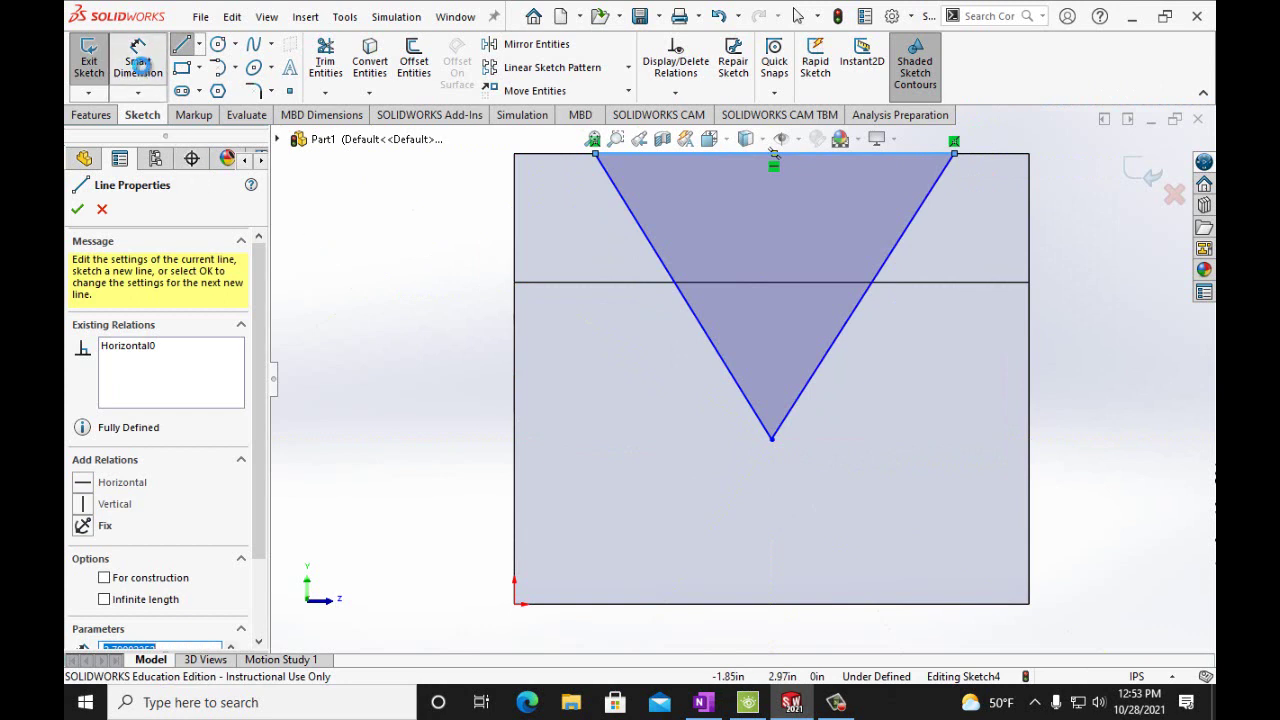
- Dimension the V's apex from the block's bottom edge and set the distance to 1.5 in, as given in the OneNote drawing
{"action": "left_click", "coordinate": [138, 62]}
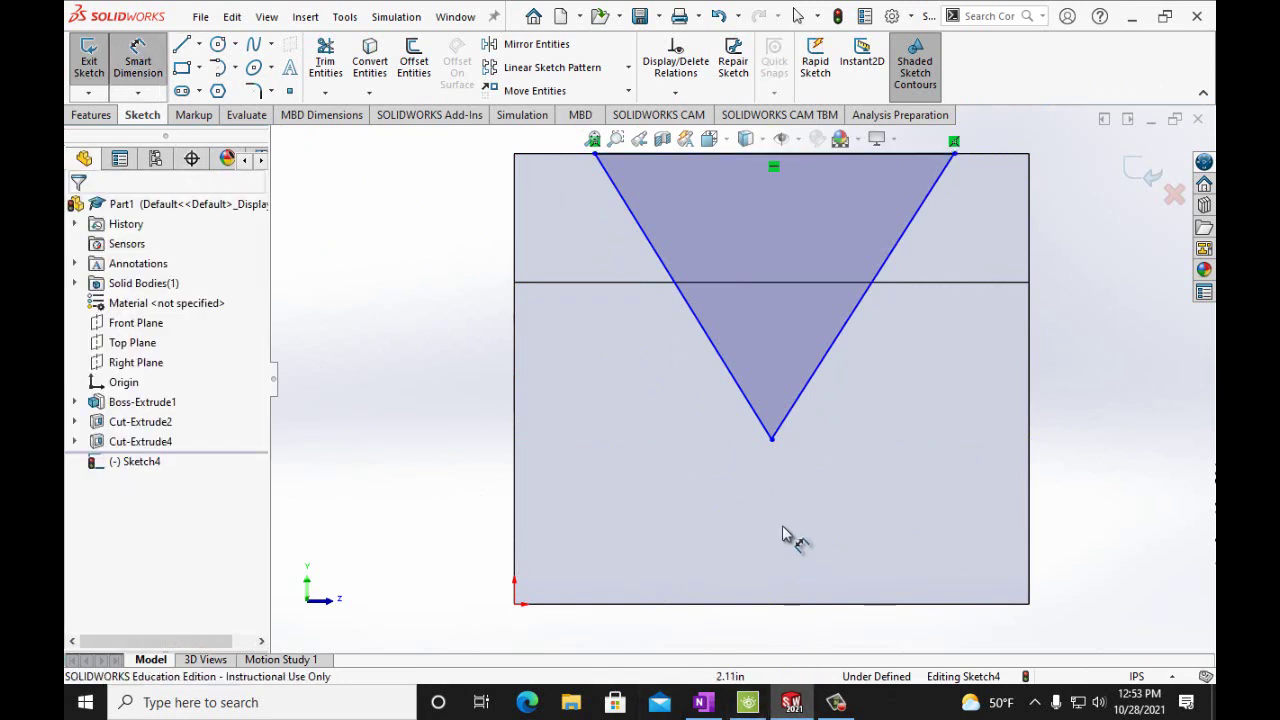
{"action": "left_click", "coordinate": [701, 702]}
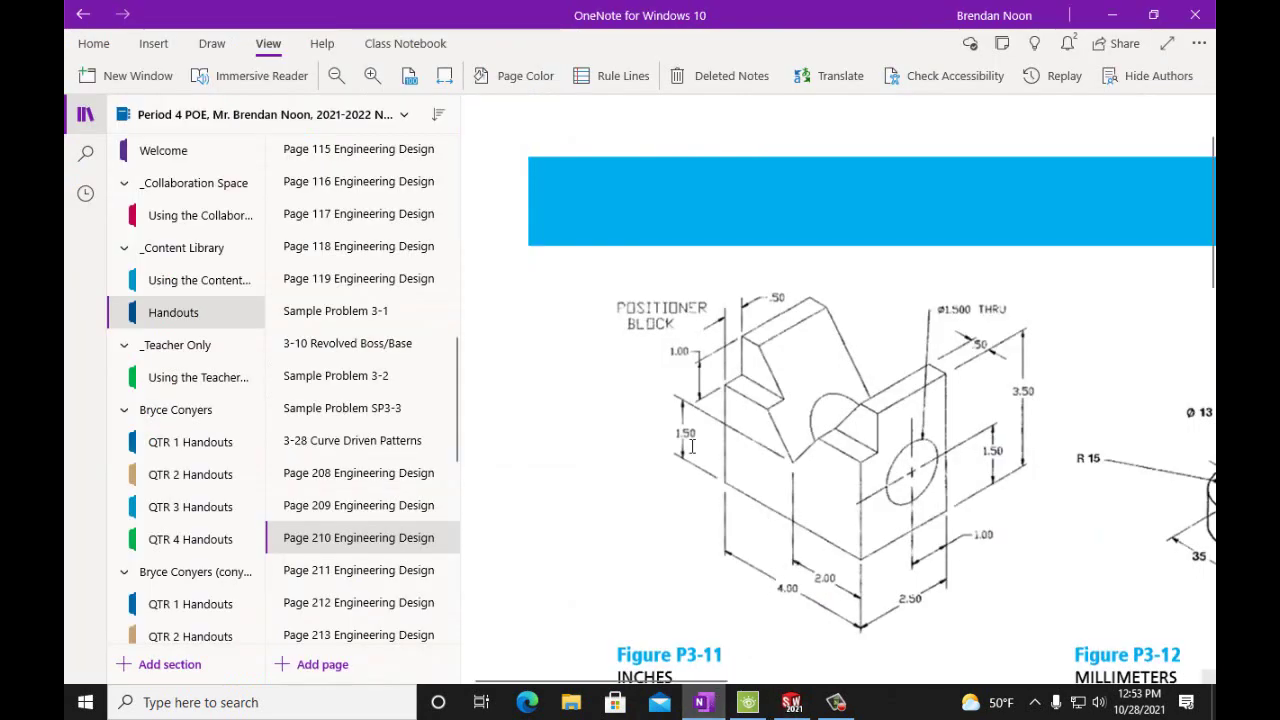
{"action": "left_click", "coordinate": [790, 703]}
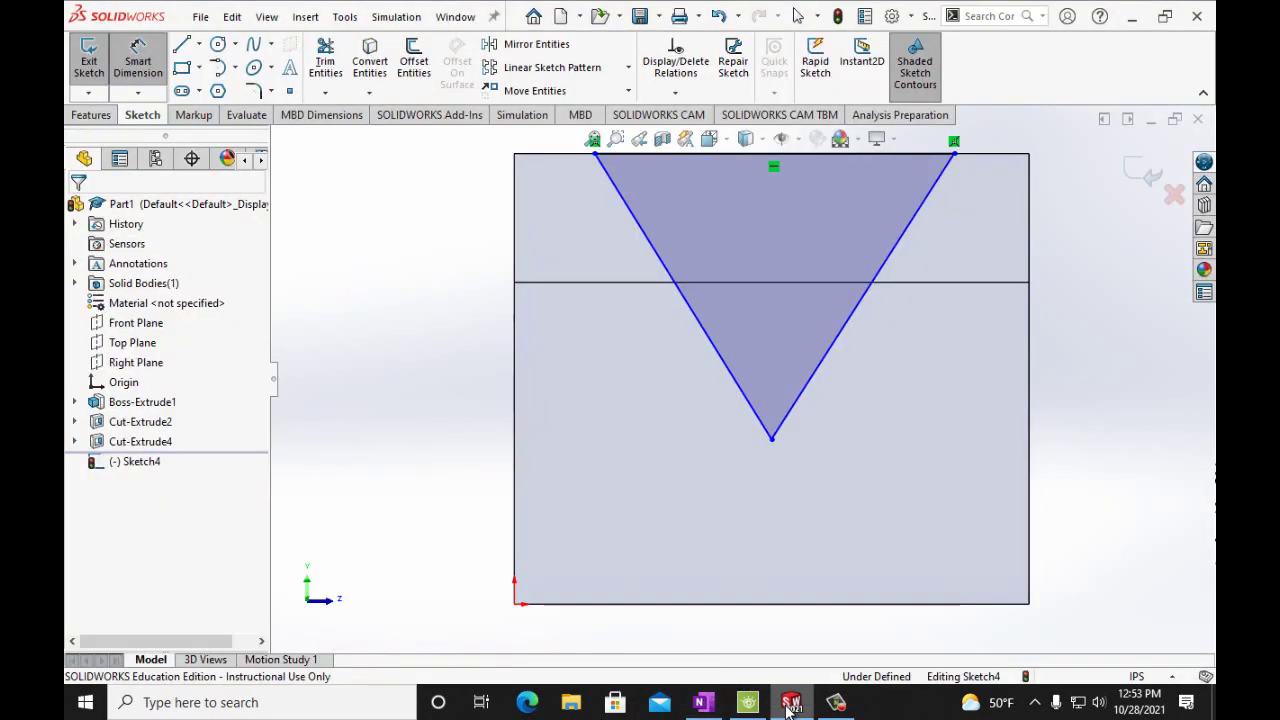
{"action": "left_click", "coordinate": [771, 442]}
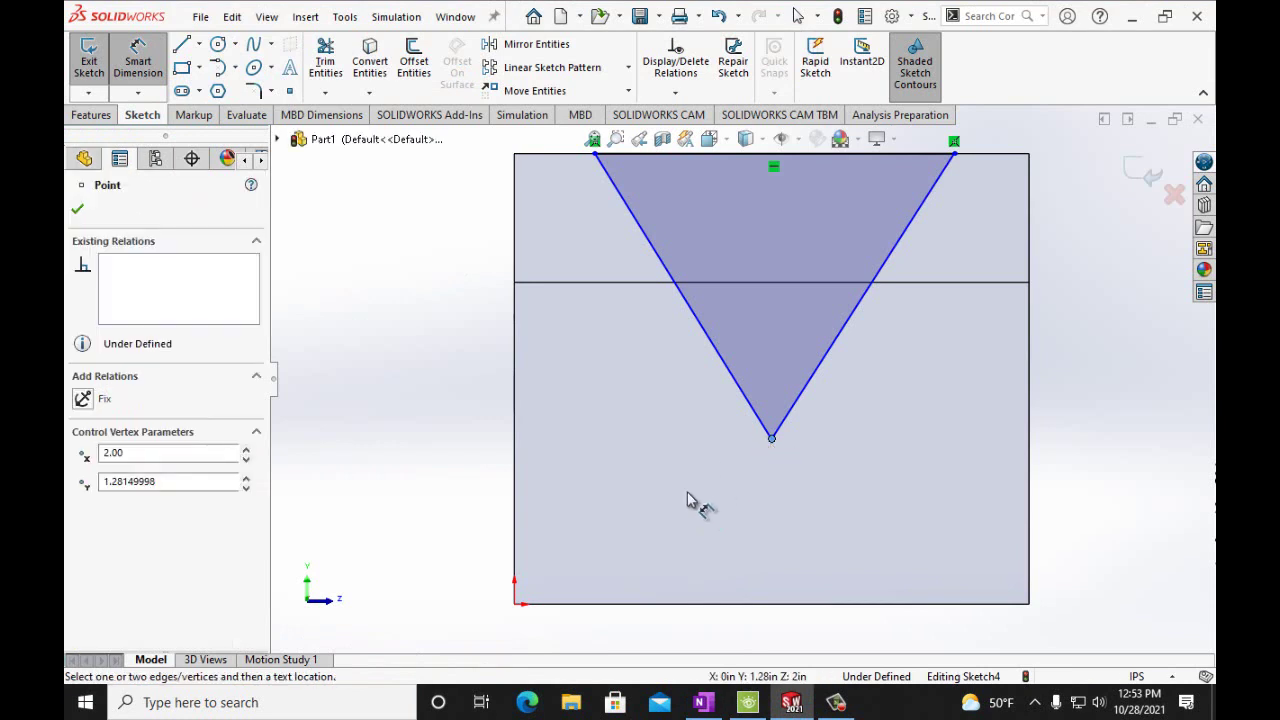
{"action": "left_click", "coordinate": [720, 605]}
{"action": "left_click", "coordinate": [414, 597]}
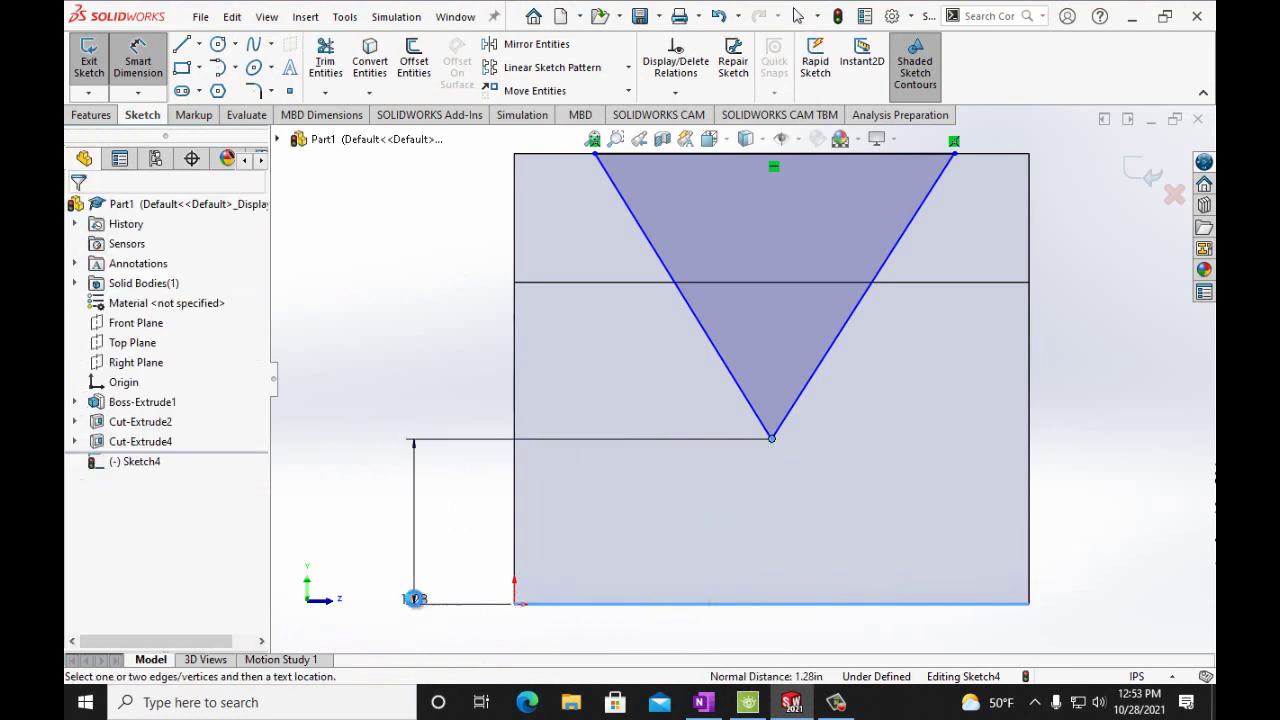
{"action": "type", "text": "1."}
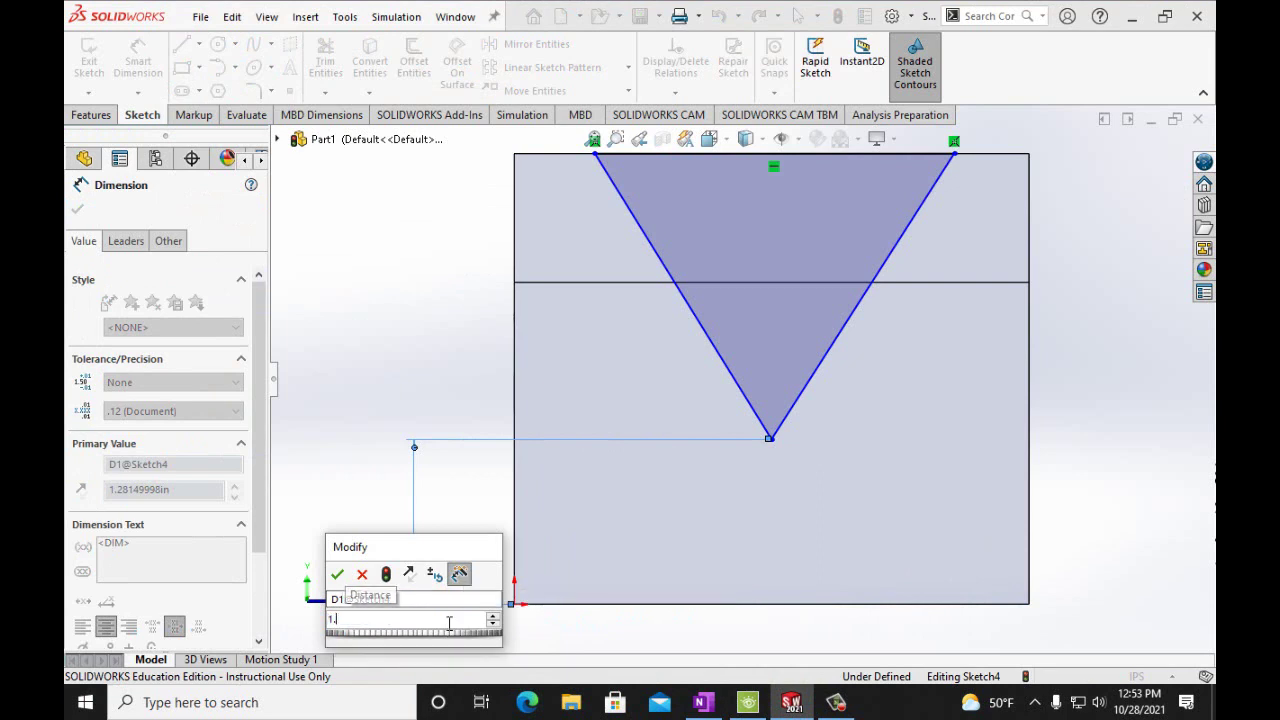
{"action": "type", "text": "5in"}
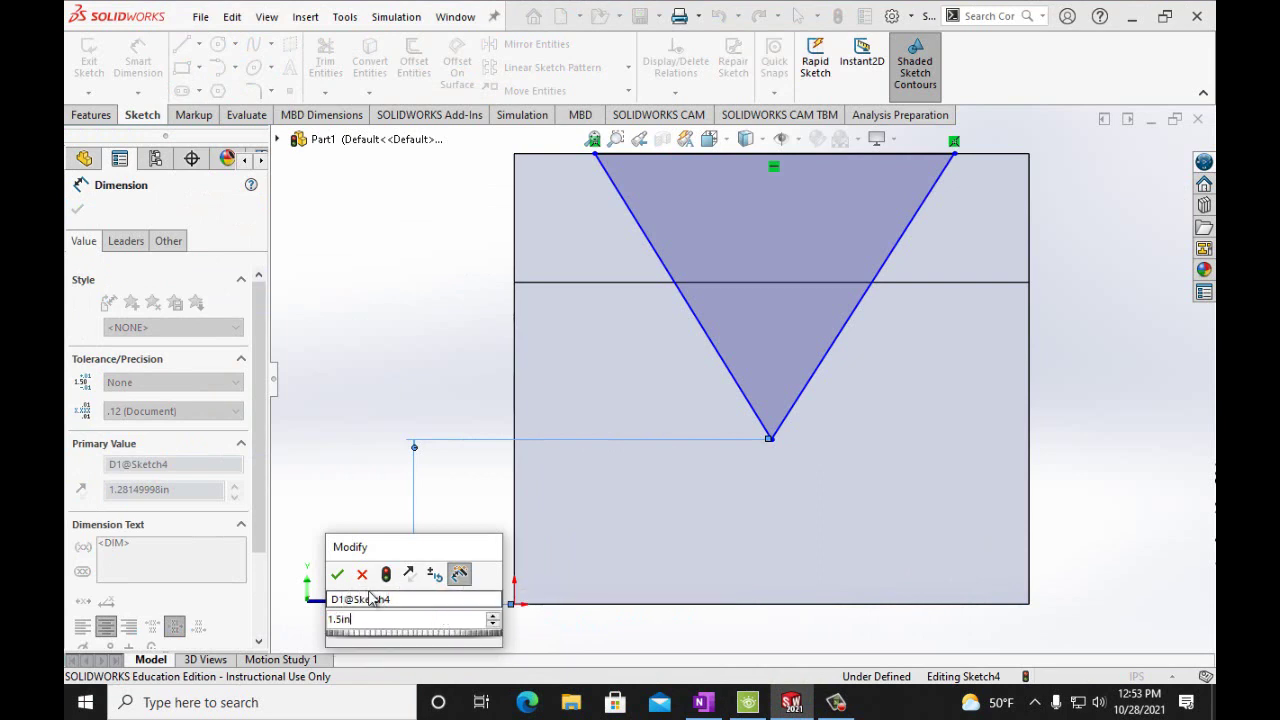
{"action": "left_click", "coordinate": [338, 573]}
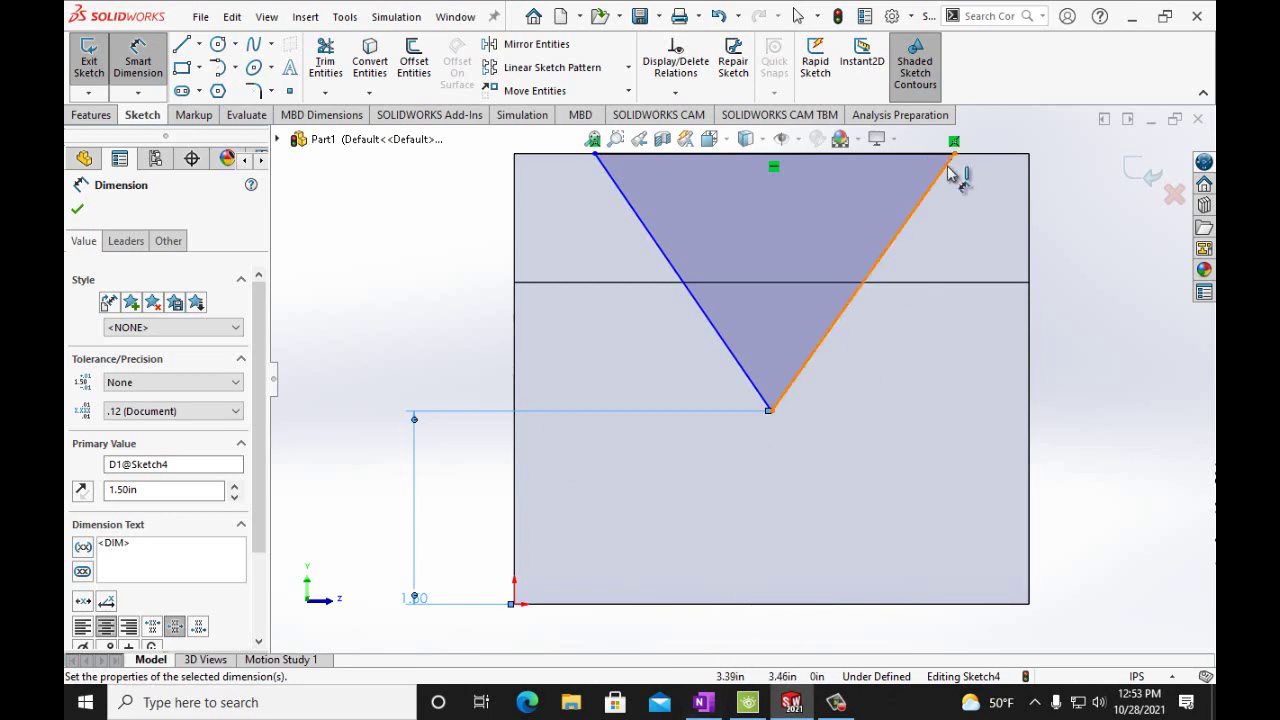
- Check the V's edge offset in the OneNote drawing and dimension its upper corner farther from the origin 0.5 in from the block's nearest top corner in SOLIDWORKS
{"action": "left_click", "coordinate": [703, 702]}
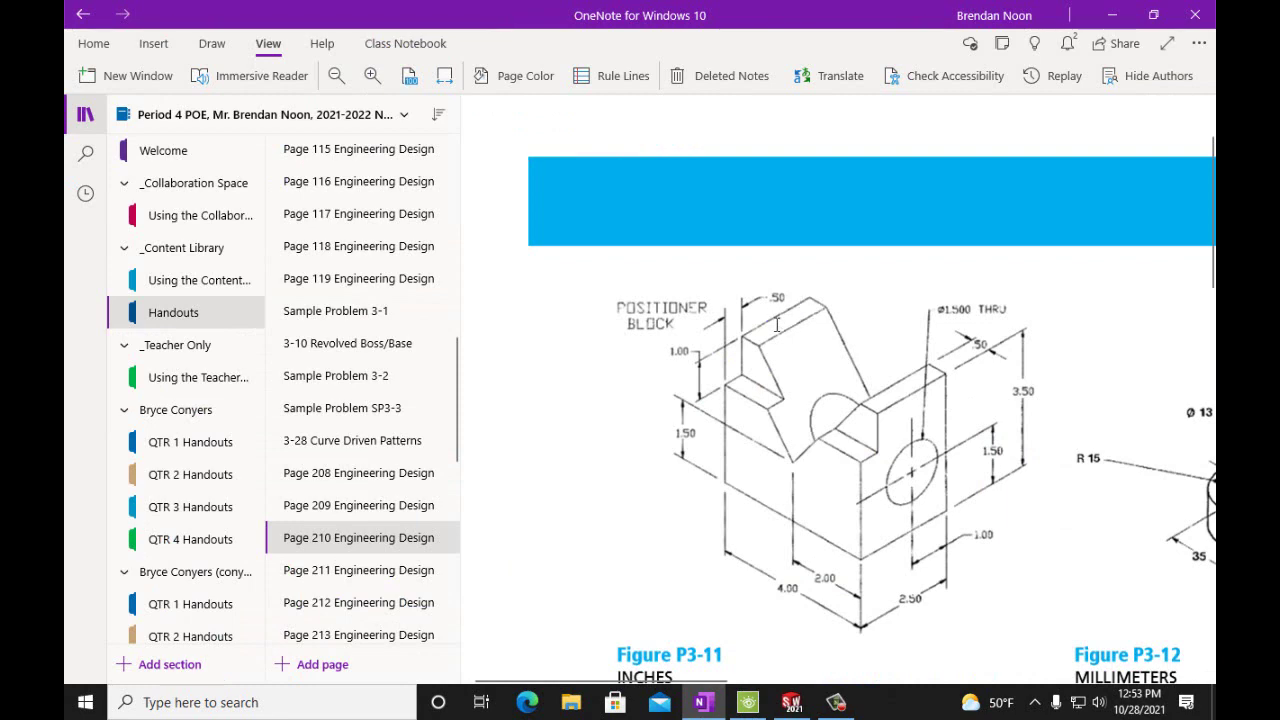
{"action": "left_click", "coordinate": [791, 702]}
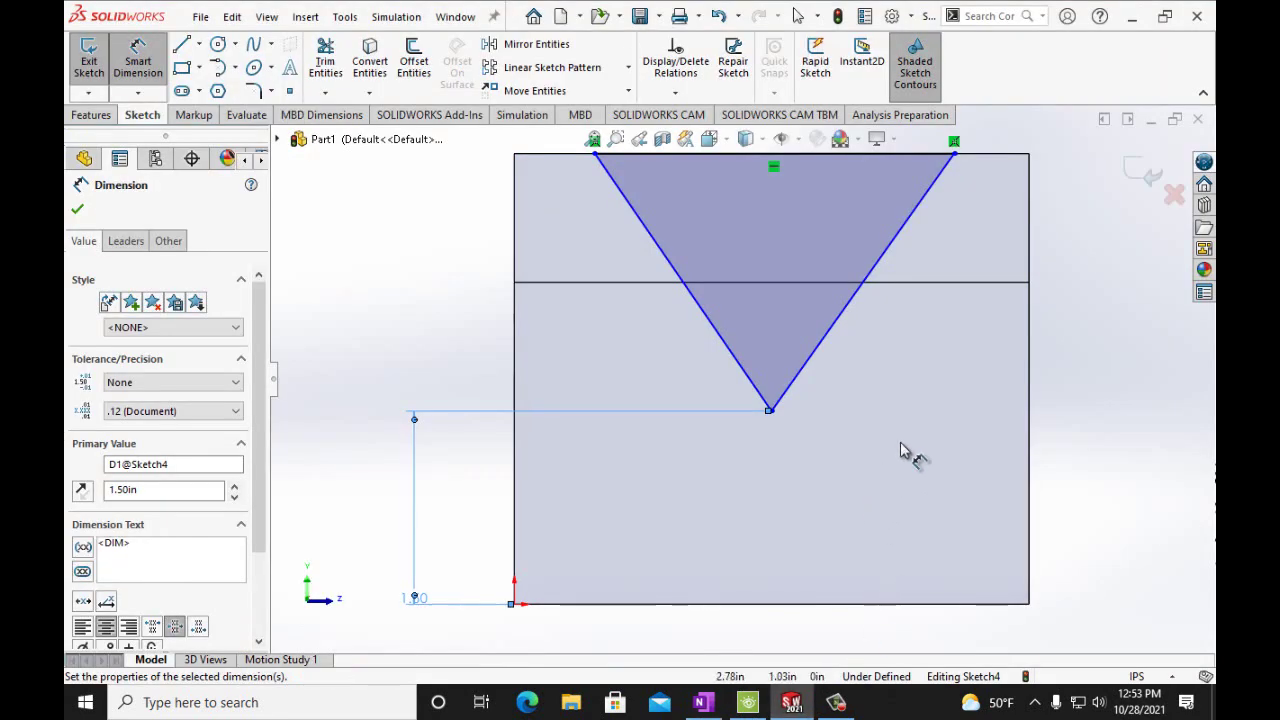
{"action": "left_click", "coordinate": [956, 156]}
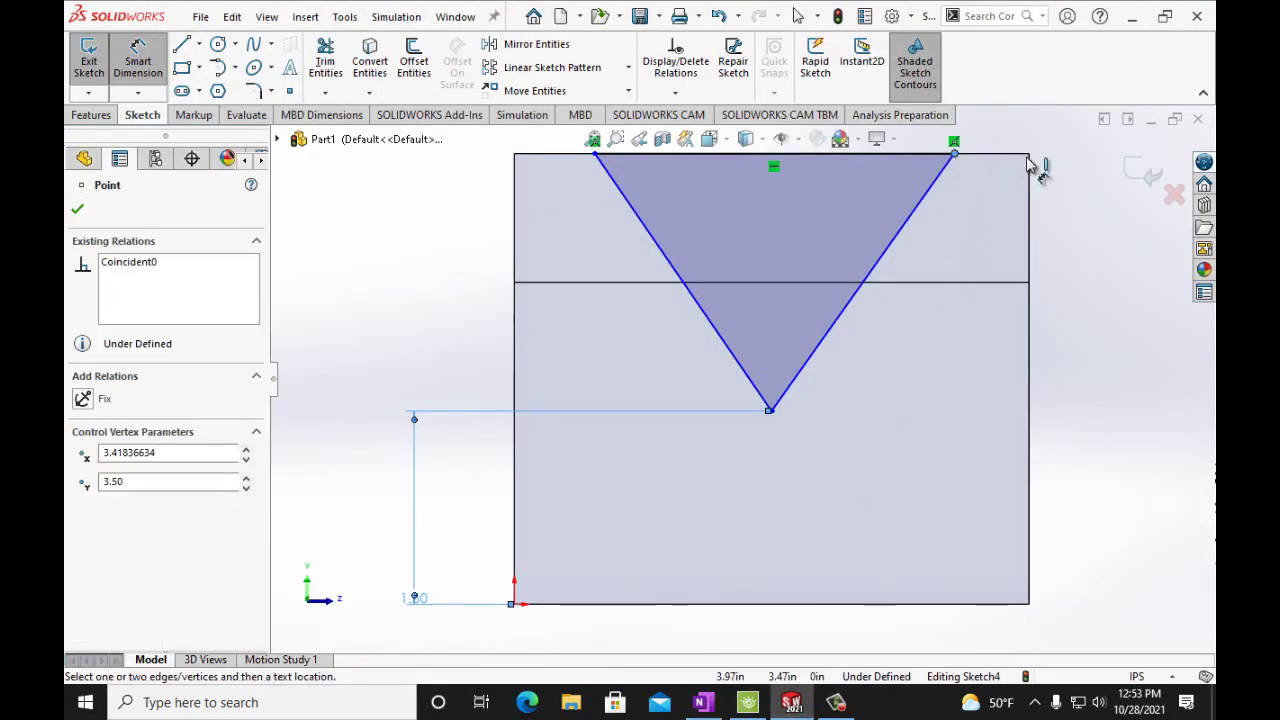
{"action": "left_click", "coordinate": [1029, 155]}
{"action": "left_click", "coordinate": [1034, 138]}
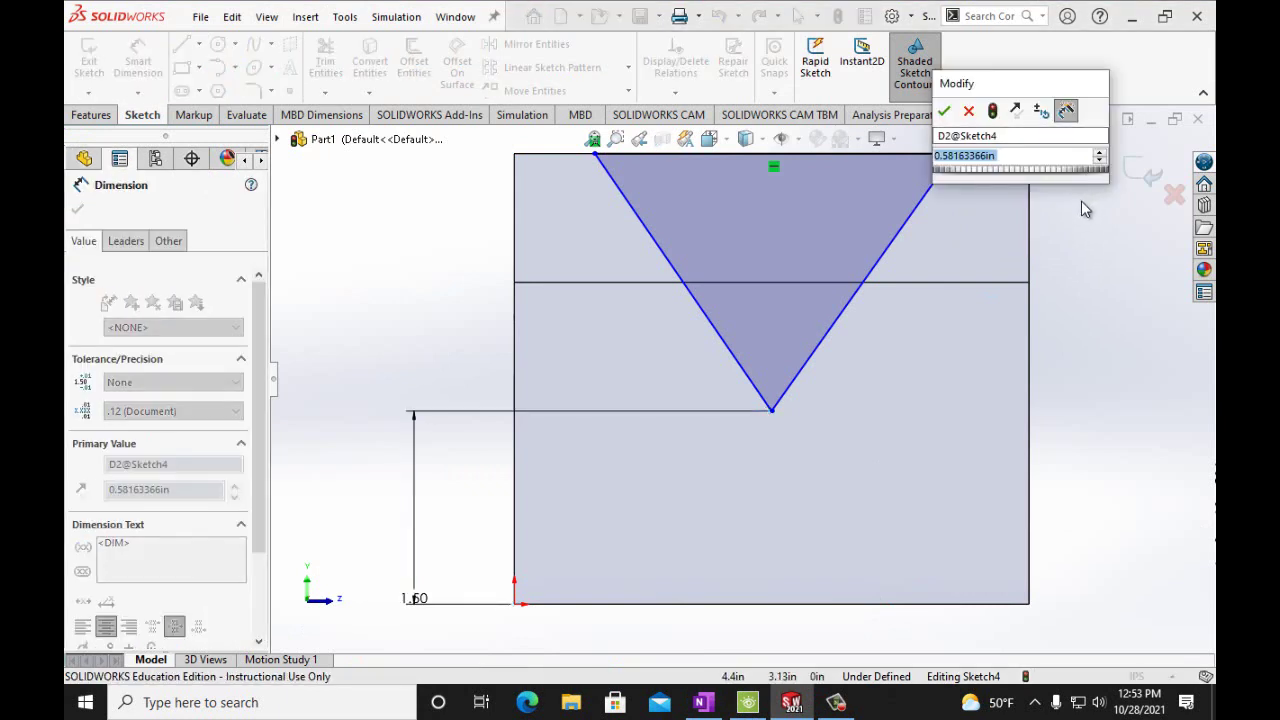
{"action": "type", "text": "0.5"}
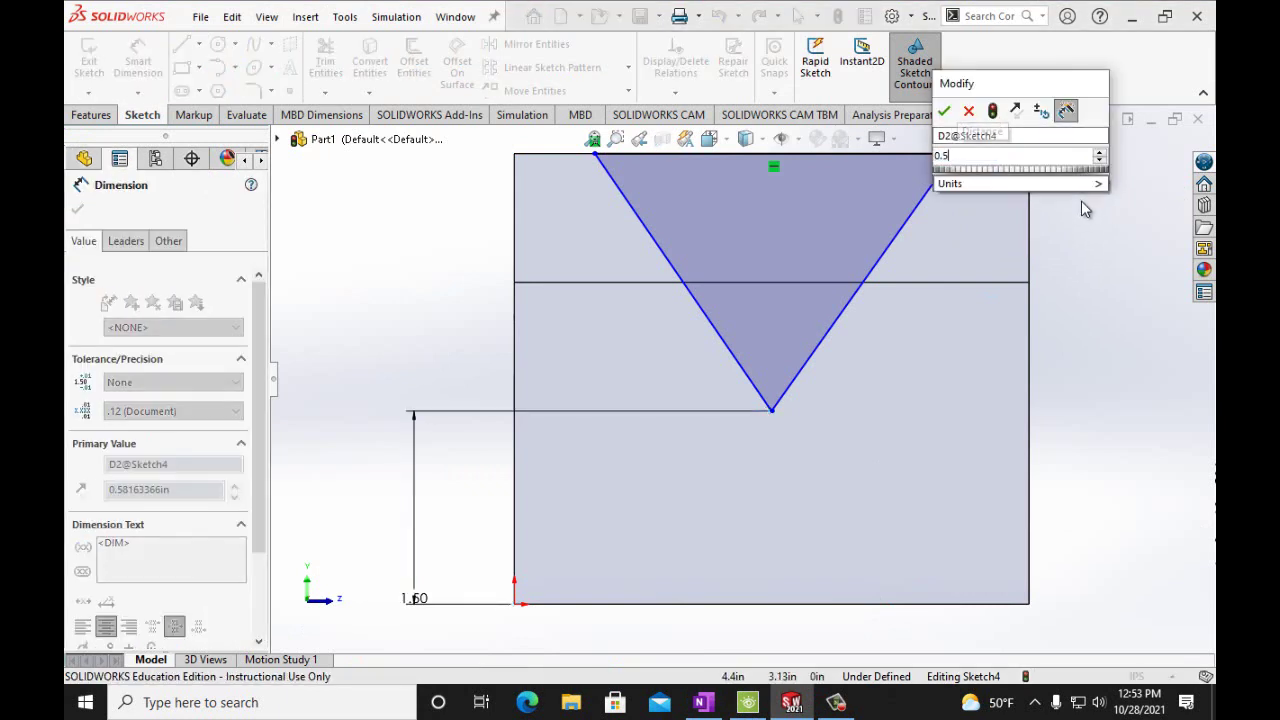
{"action": "left_click", "coordinate": [944, 111]}
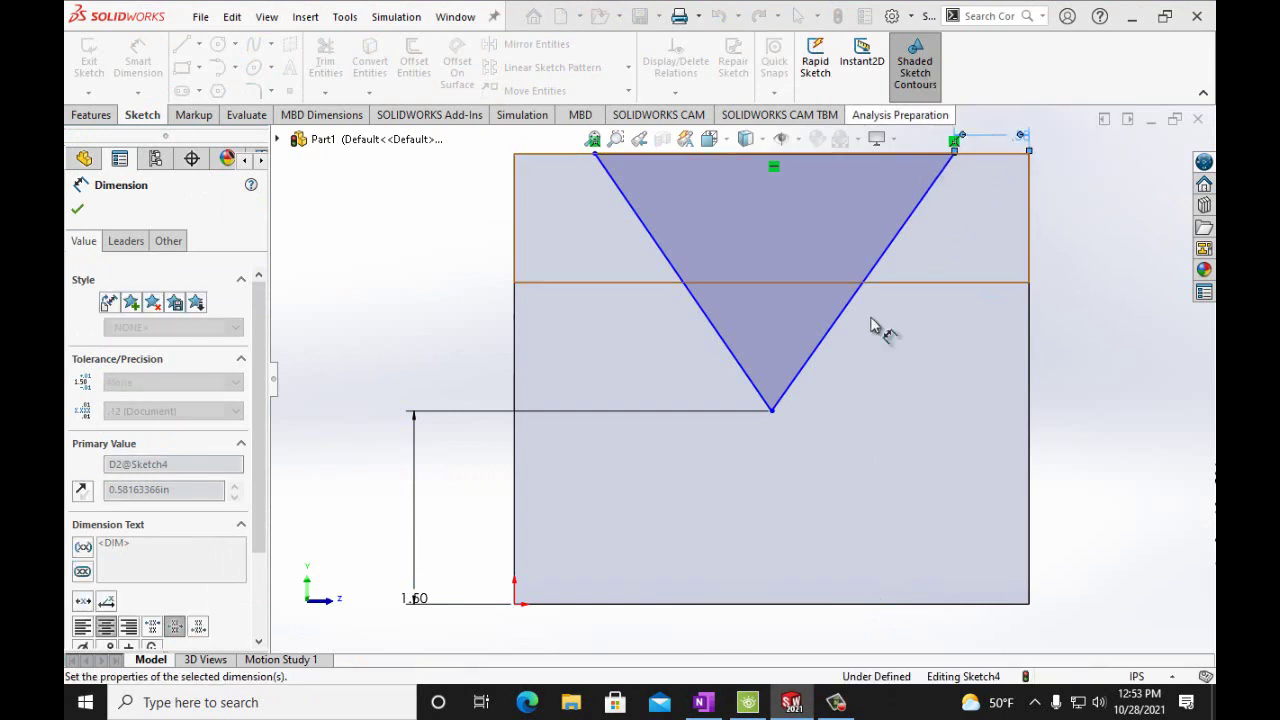
- Dimension the V's other upper corner 0.5 in from the block's top corner above the origin and finish dimensioning
{"action": "left_click", "coordinate": [596, 155]}
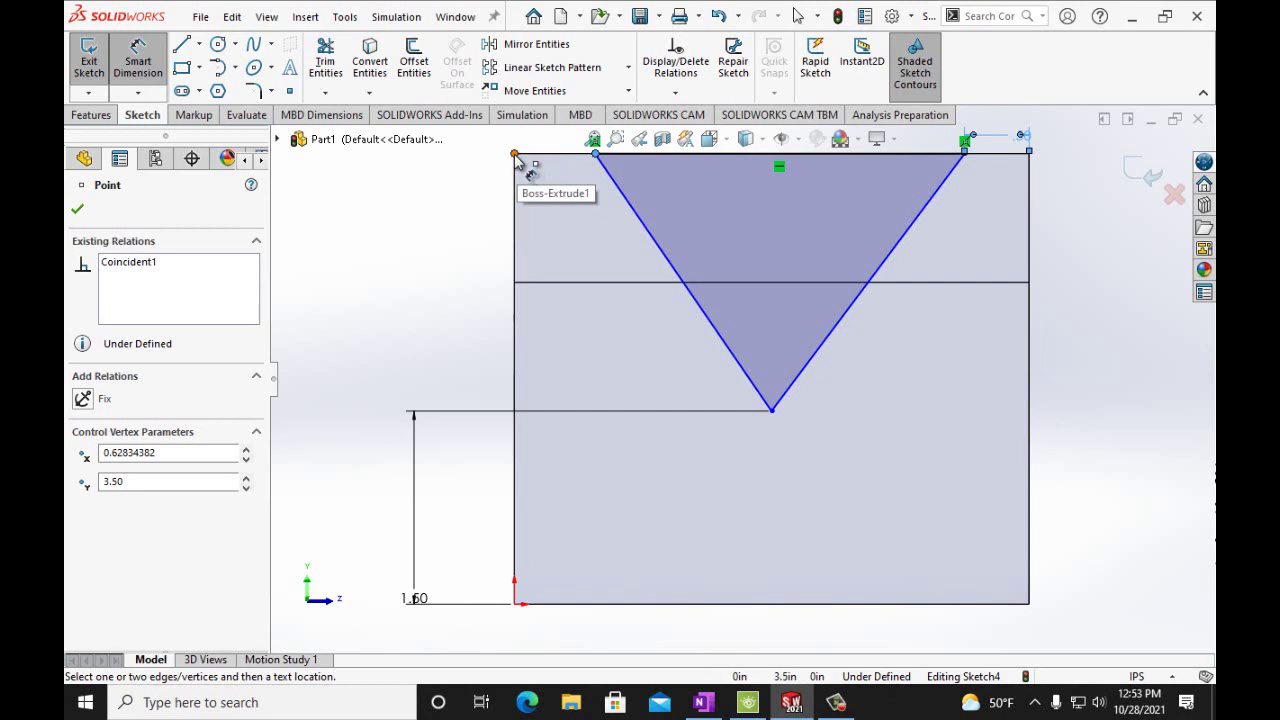
{"action": "left_click", "coordinate": [515, 156]}
{"action": "left_click", "coordinate": [593, 237]}
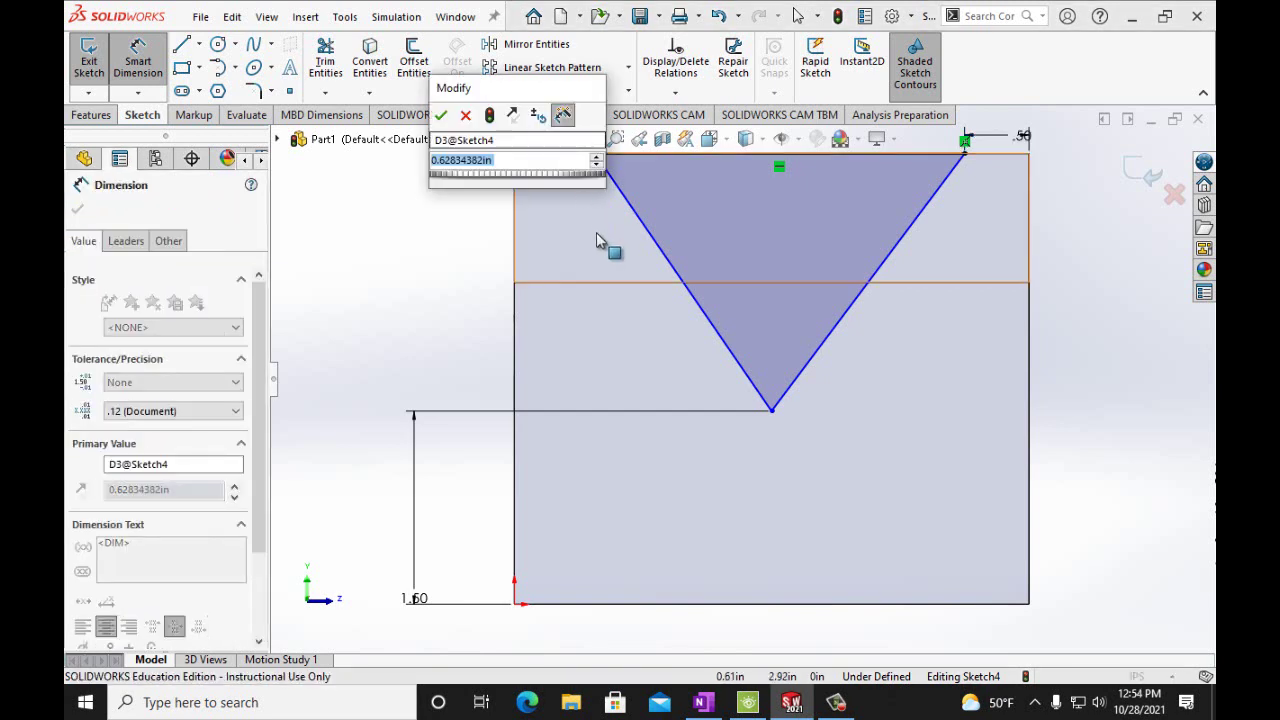
{"action": "type", "text": "0."}
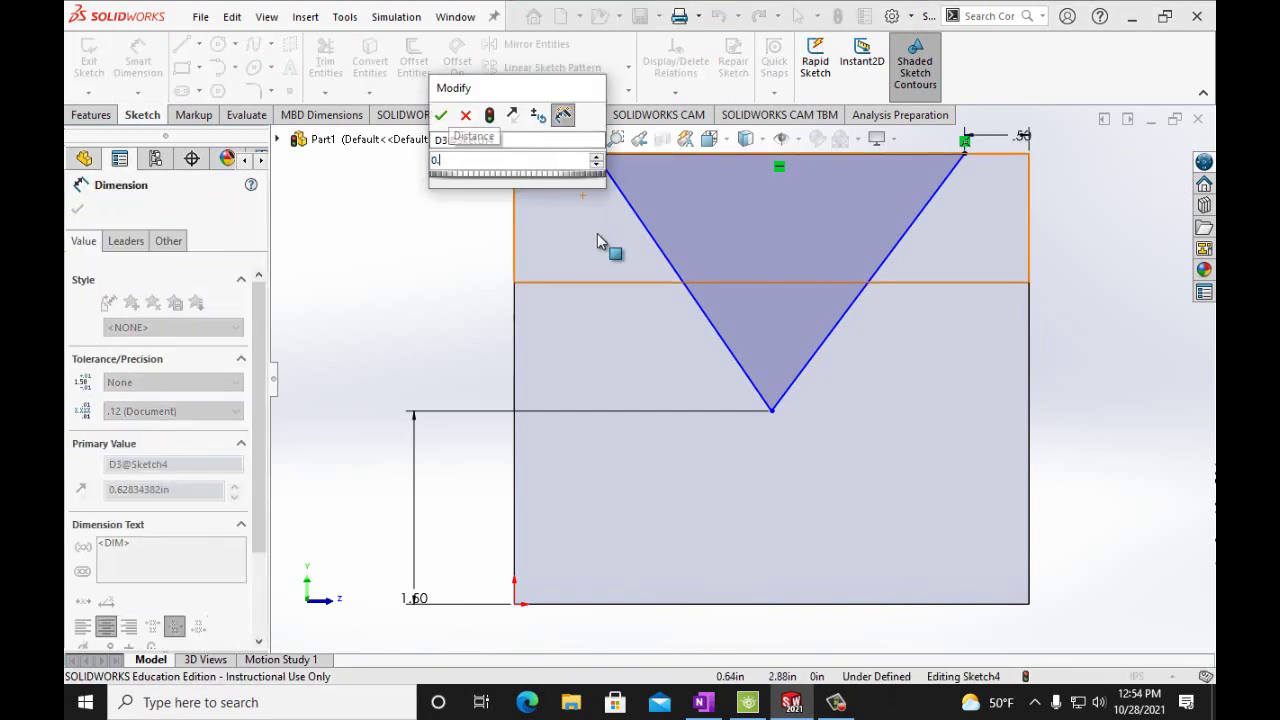
{"action": "type", "text": "5in"}
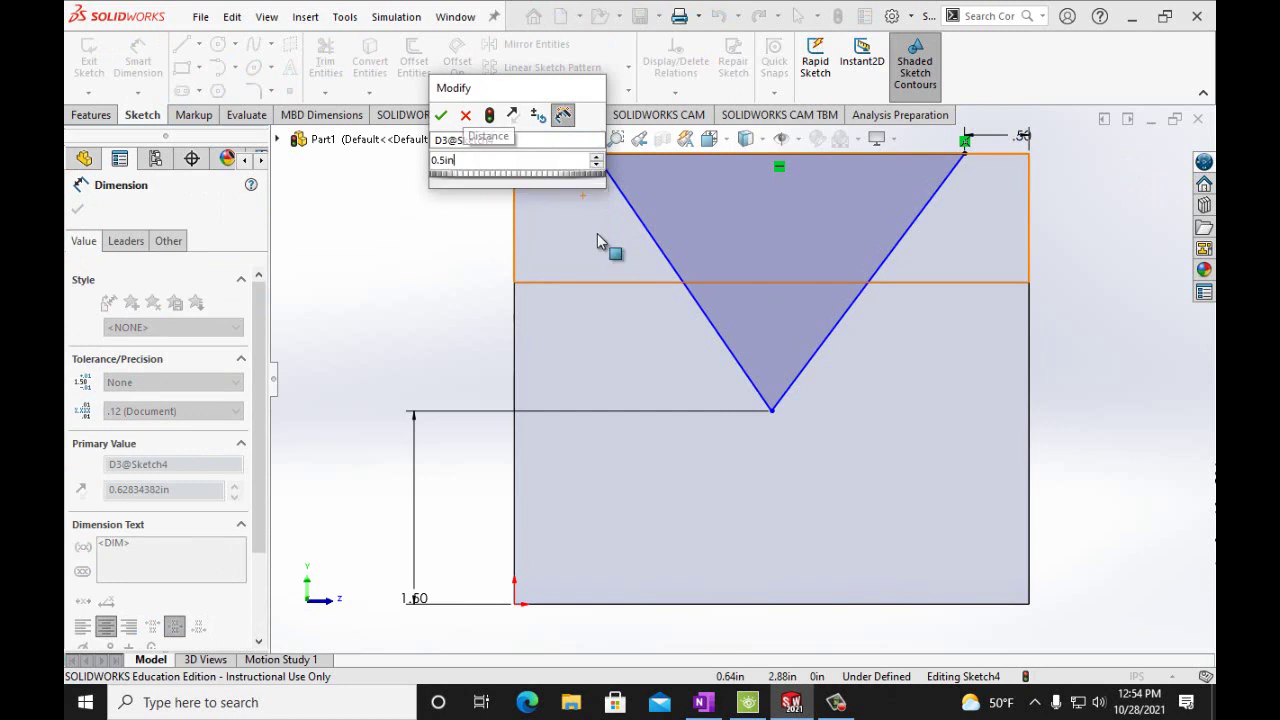
{"action": "left_click", "coordinate": [443, 117]}
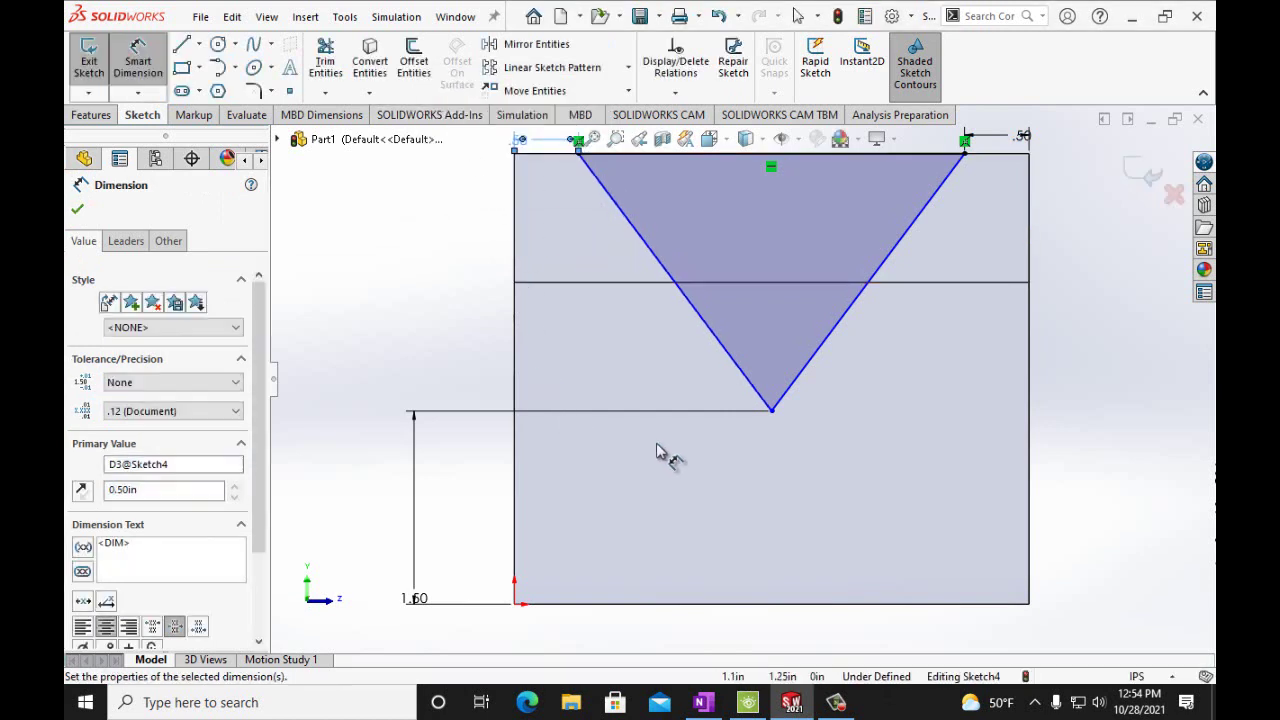
{"action": "left_click", "coordinate": [79, 212]}
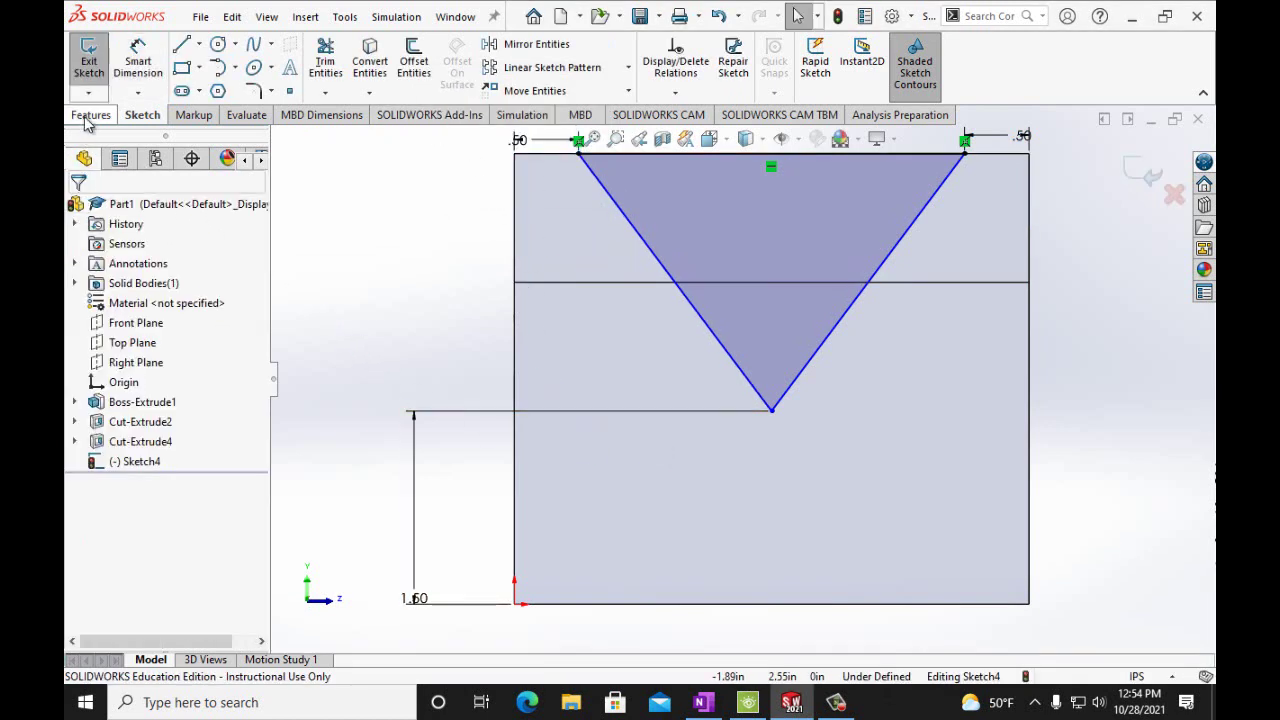
- Cut the V-shaped triangle across the whole block with a Through All extruded cut
{"action": "left_click", "coordinate": [90, 115]}
{"action": "left_click", "coordinate": [331, 82]}
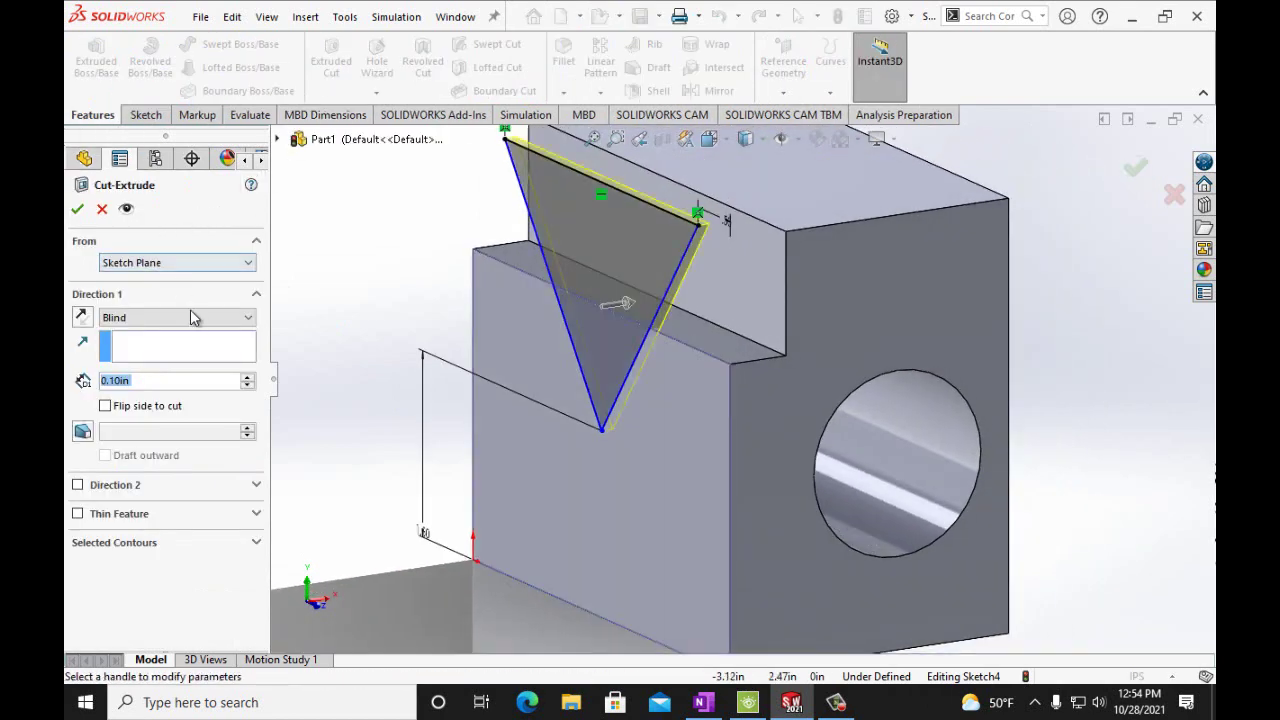
{"action": "left_click", "coordinate": [216, 328]}
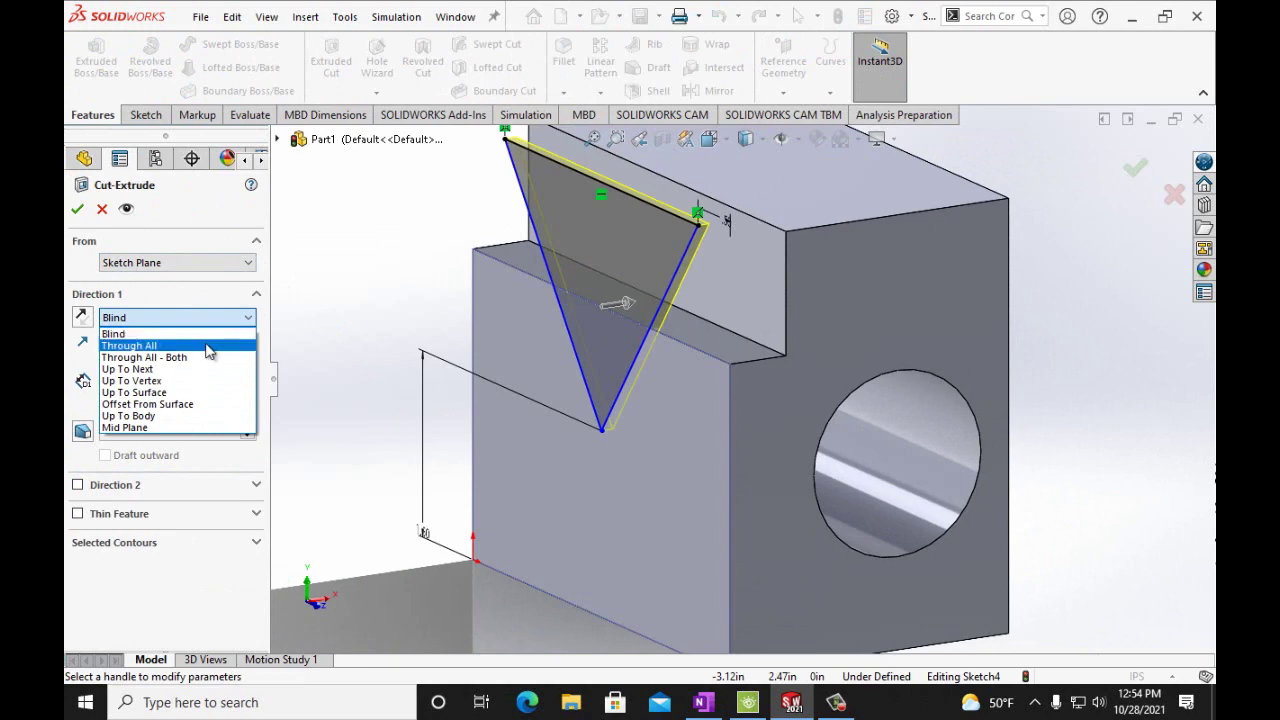
{"action": "left_click", "coordinate": [211, 349]}
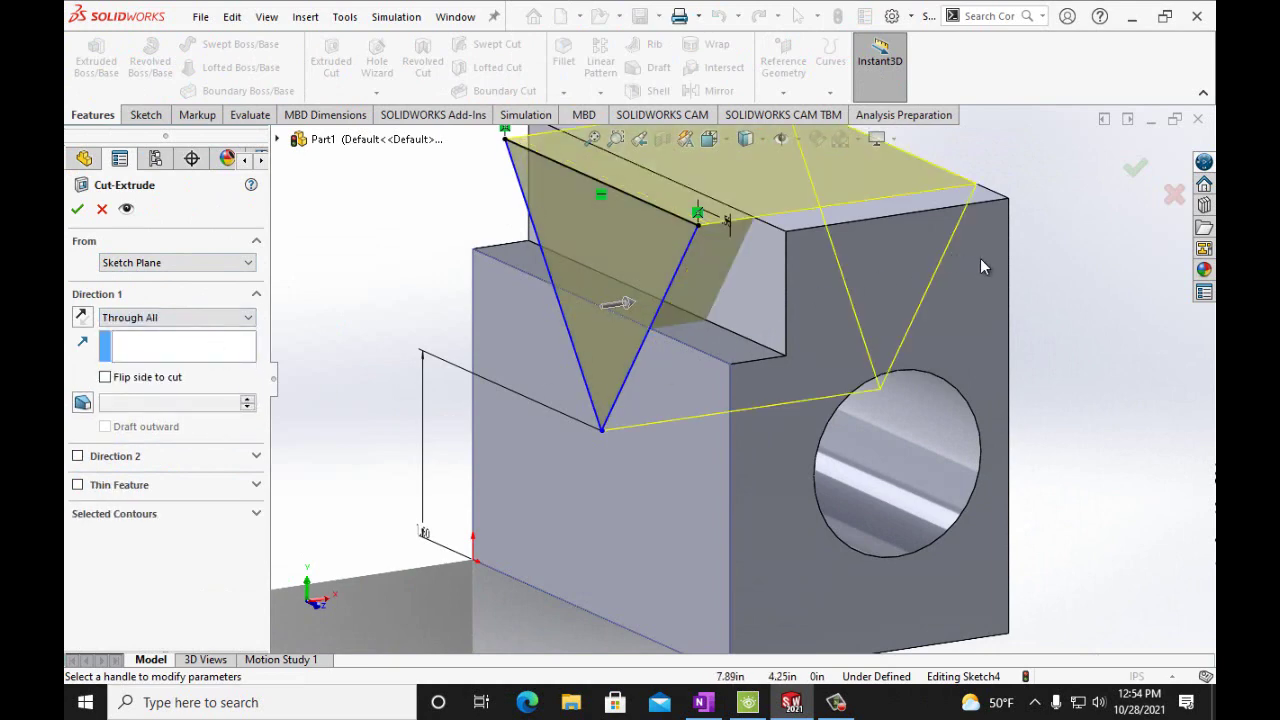
{"action": "left_click", "coordinate": [77, 208]}
- Examine the finished block from an angle showing the V cut and corner notch, and compare it with Figure P3-11 in OneNote
{"action": "left_click", "coordinate": [400, 290]}
{"action": "key", "text": "Left"}
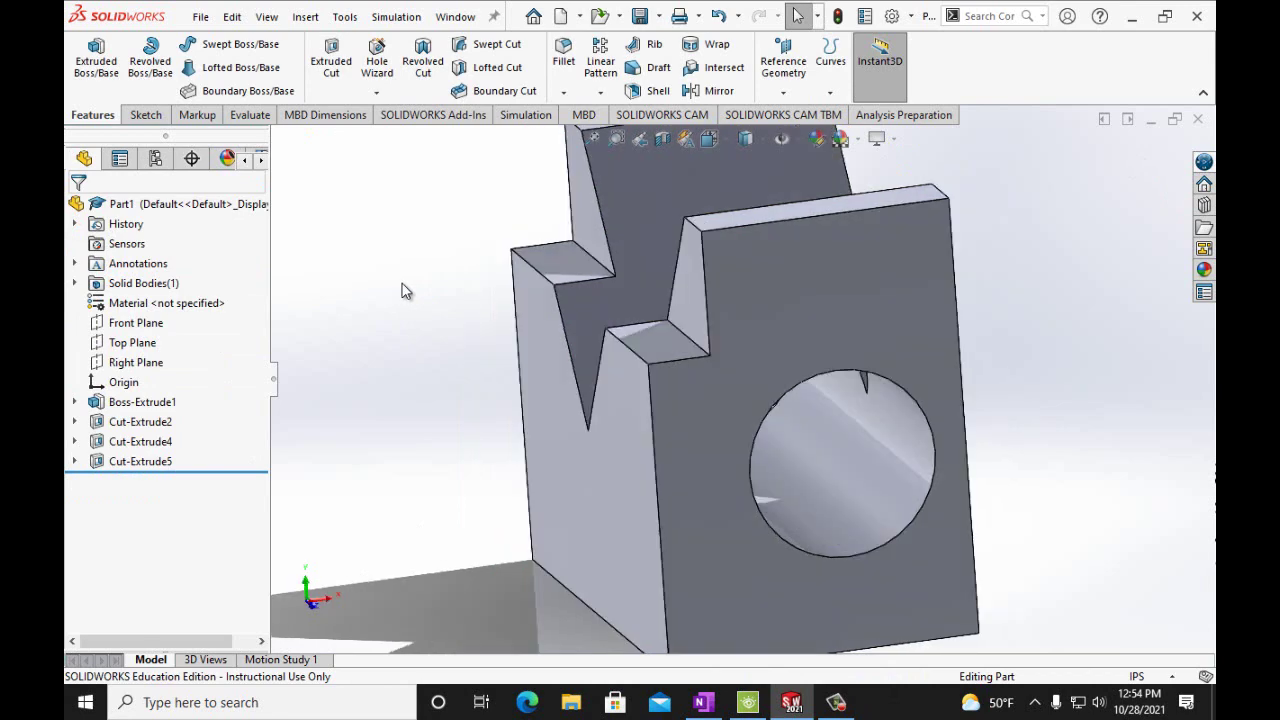
{"action": "key", "text": "Left"}
{"action": "key", "text": "Left"}
{"action": "key", "text": "Left"}
{"action": "key", "text": "Left"}
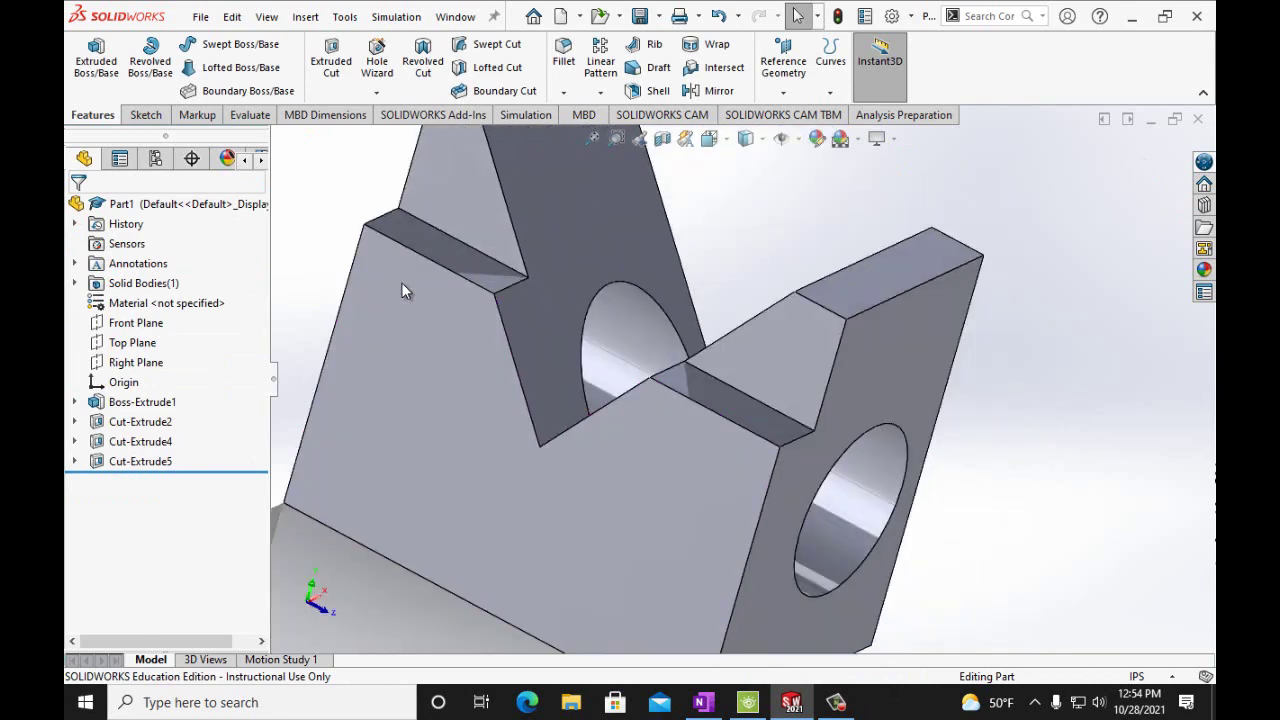
{"action": "scroll", "coordinate": [420, 280], "scroll_direction": "up", "scroll_amount": 3}
{"action": "scroll", "coordinate": [450, 285], "scroll_direction": "up", "scroll_amount": 1}
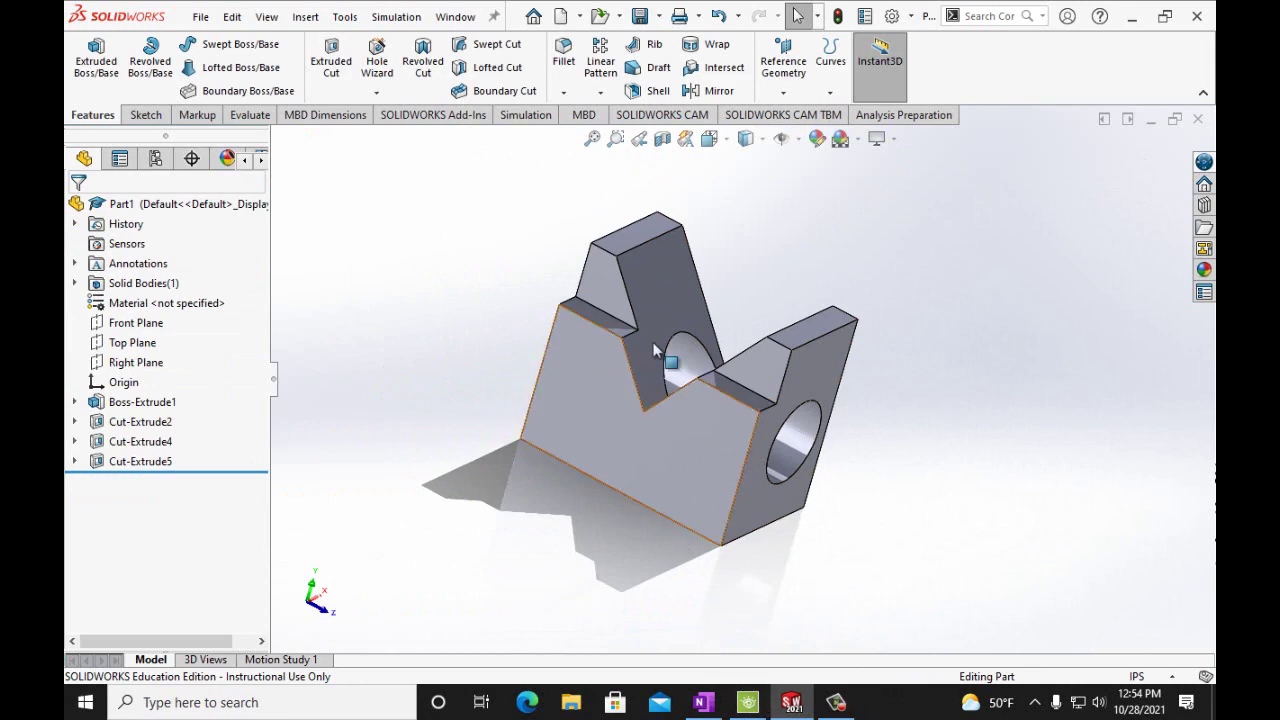
{"action": "left_click", "coordinate": [703, 701]}
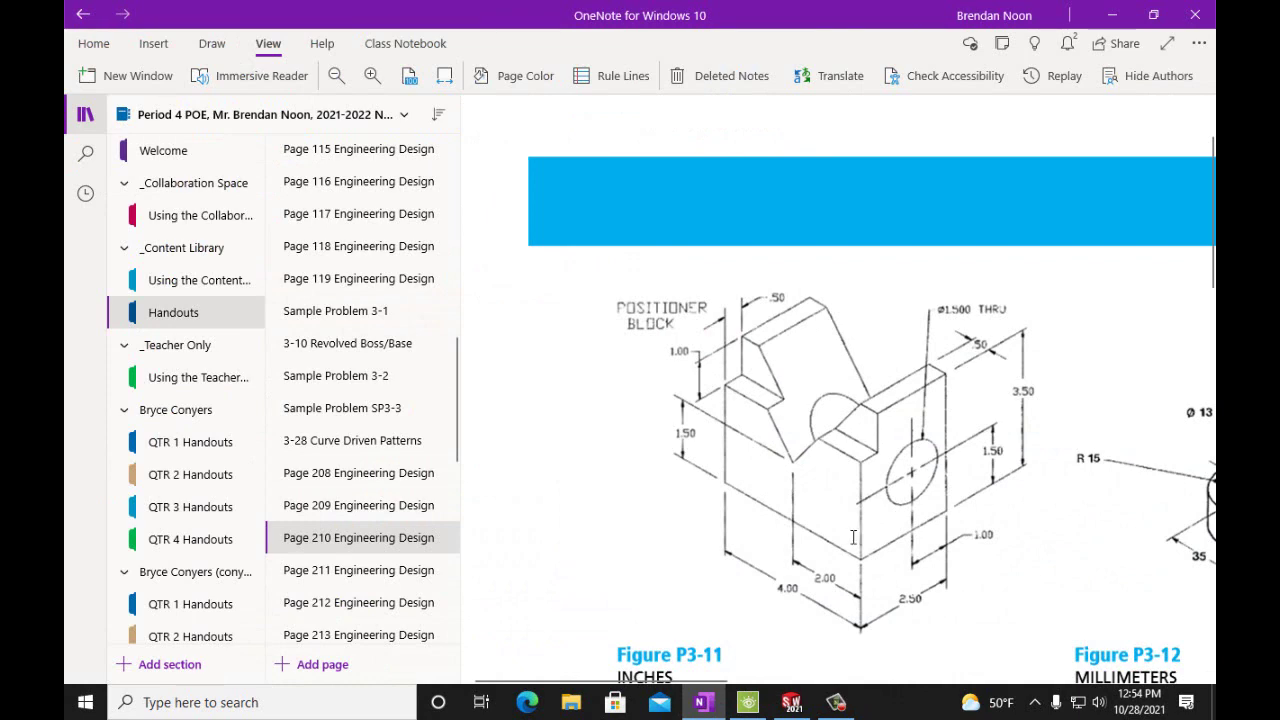
{"action": "left_click", "coordinate": [791, 702]}
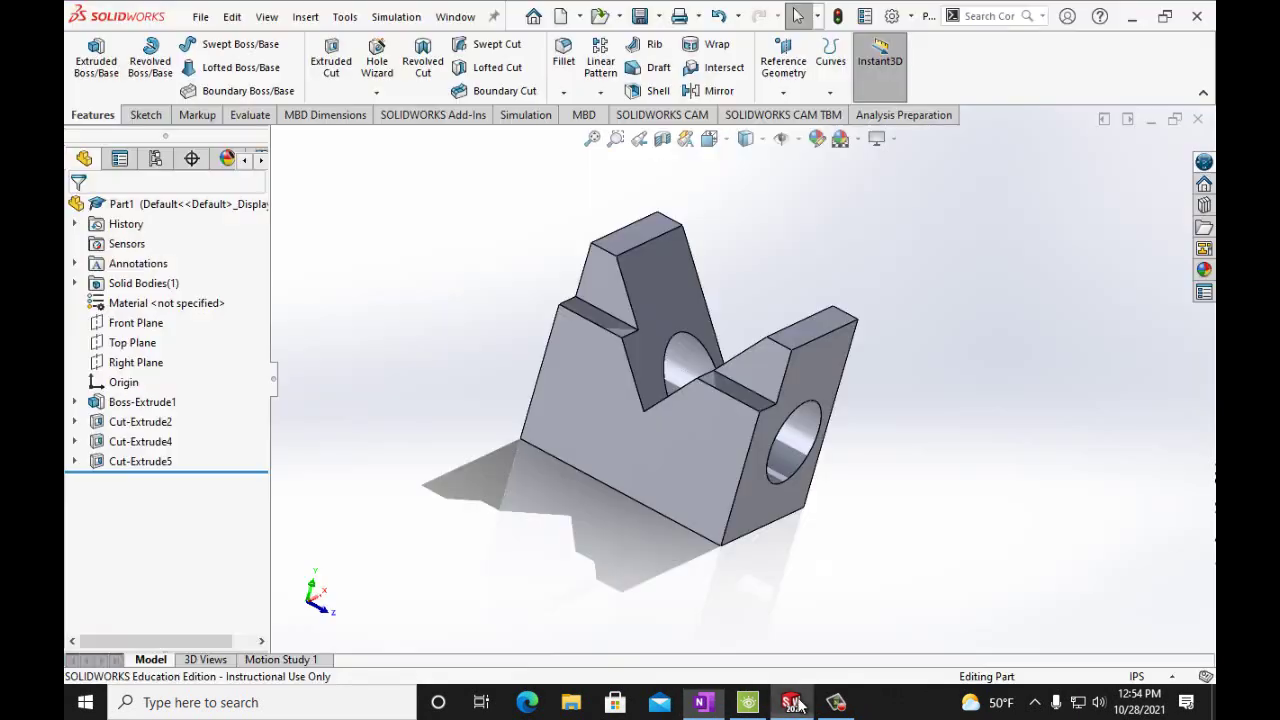
{"action": "left_click", "coordinate": [703, 702]}
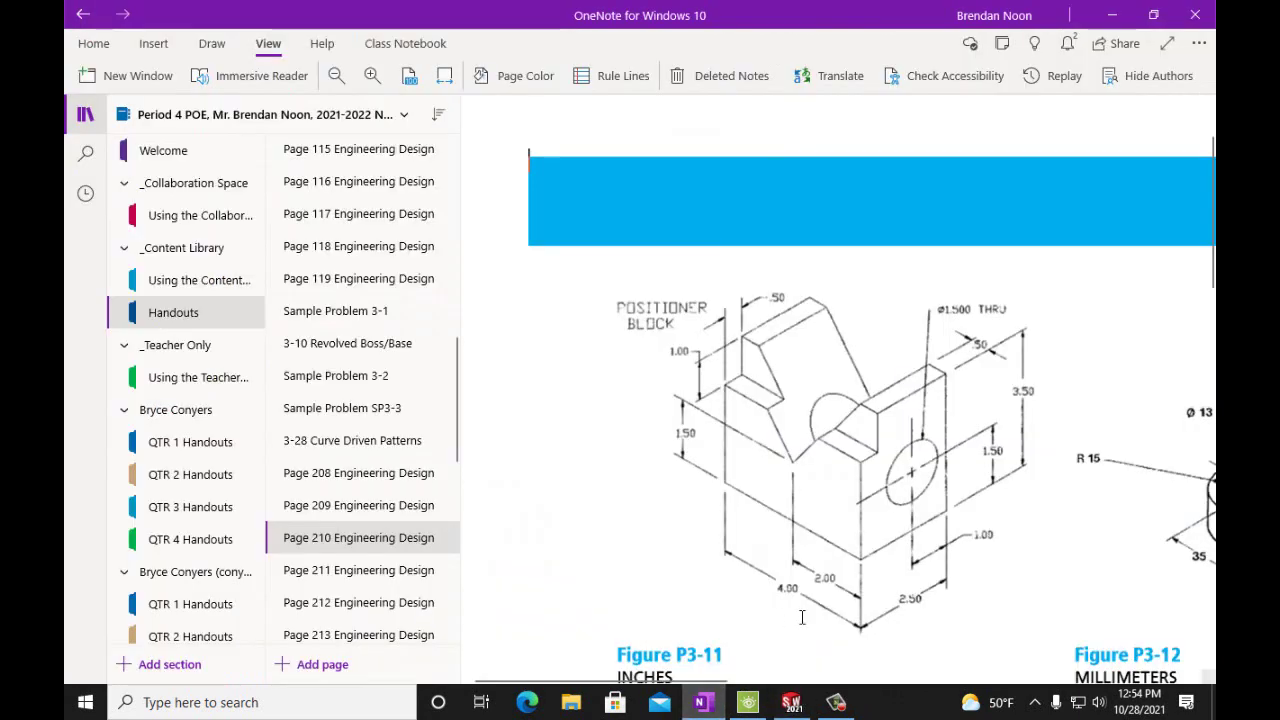
{"action": "left_click", "coordinate": [791, 702]}
- Save the part in the POE folder under the file name Part 3-11
{"action": "left_click", "coordinate": [200, 17]}
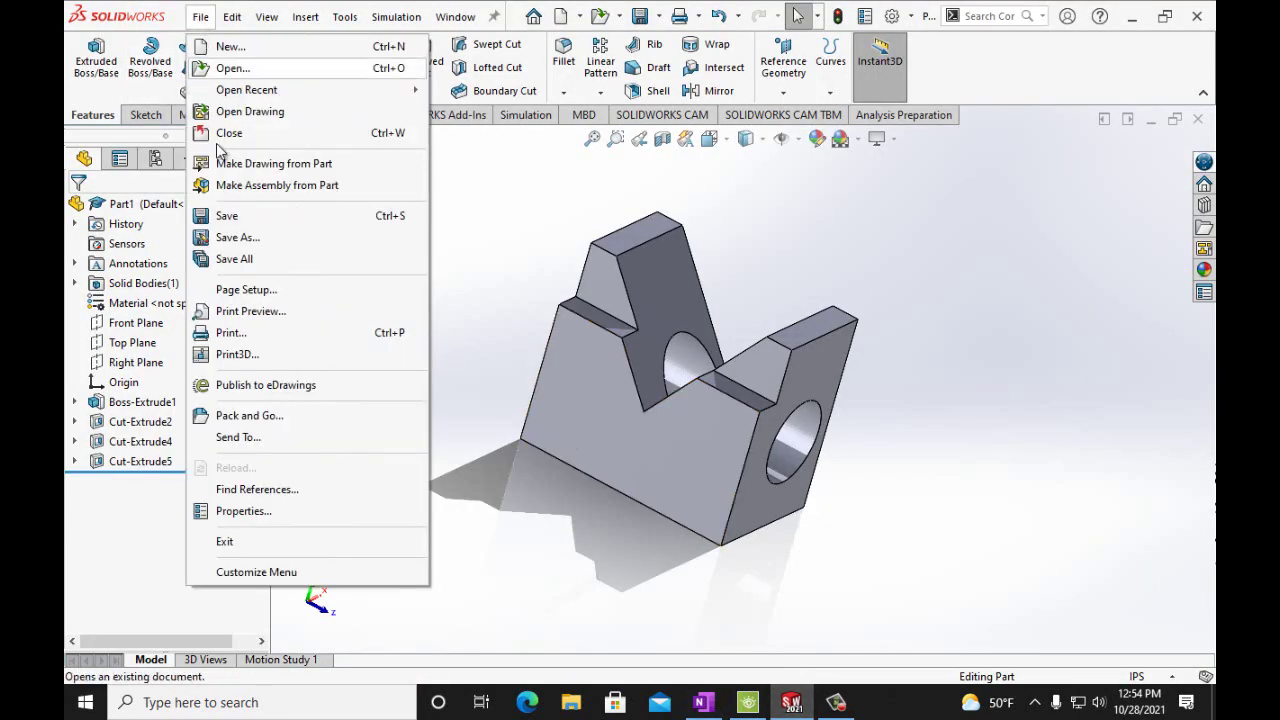
{"action": "left_click", "coordinate": [232, 238]}
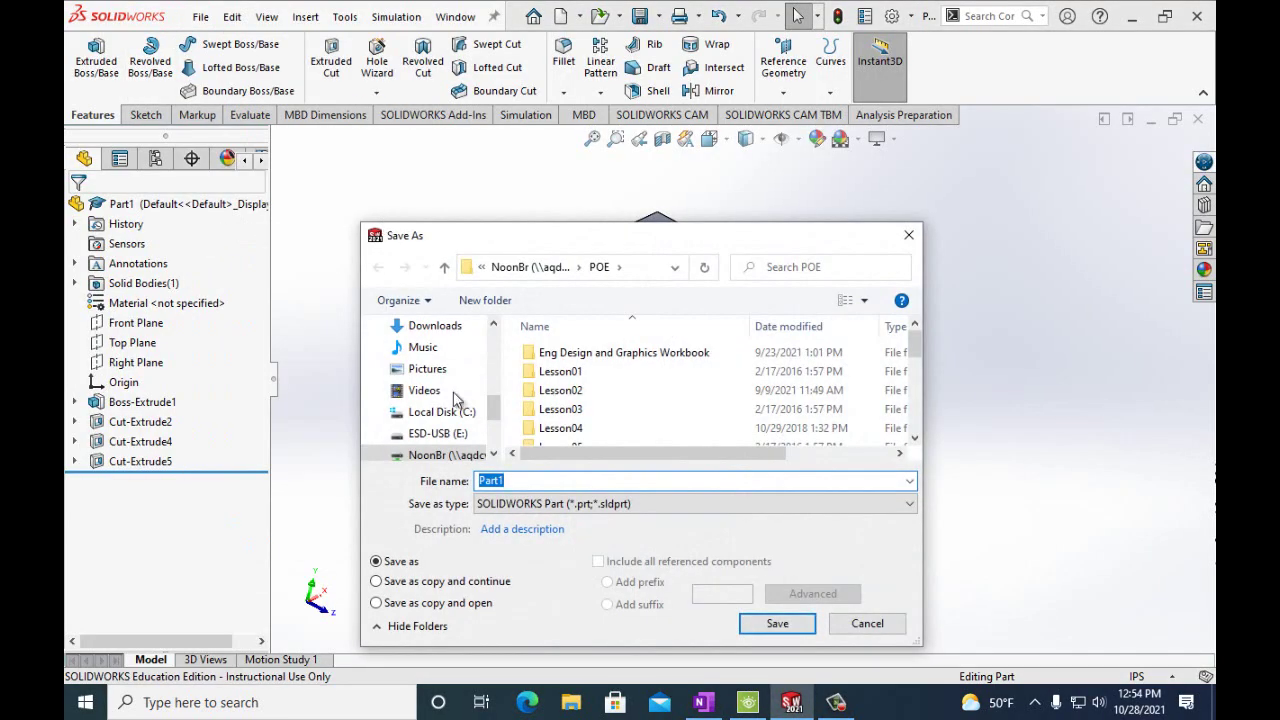
{"action": "left_click", "coordinate": [515, 483]}
{"action": "key", "text": "BackSpace"}
{"action": "type", "text": "3-11"}
{"action": "left_click", "coordinate": [777, 624]}
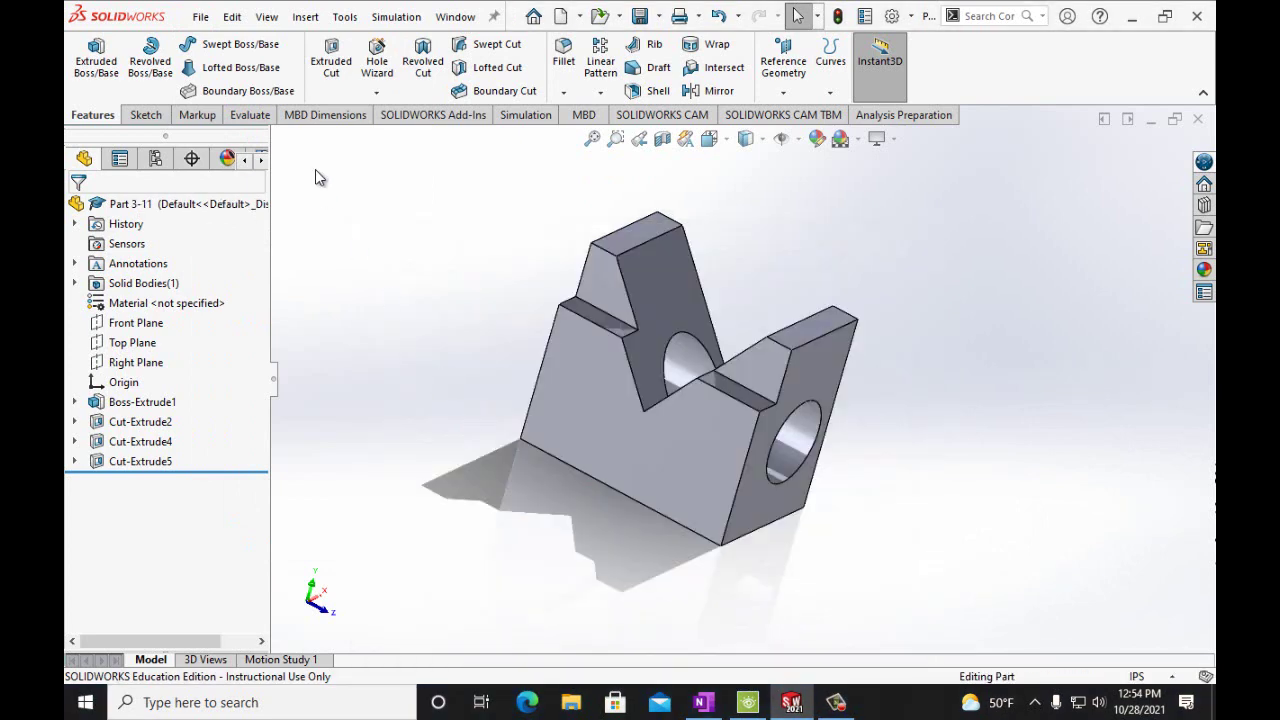
- Make a drawing from the part on a standard A (ANSI) Landscape sheet with the sheet format displayed
{"action": "left_click", "coordinate": [200, 17]}
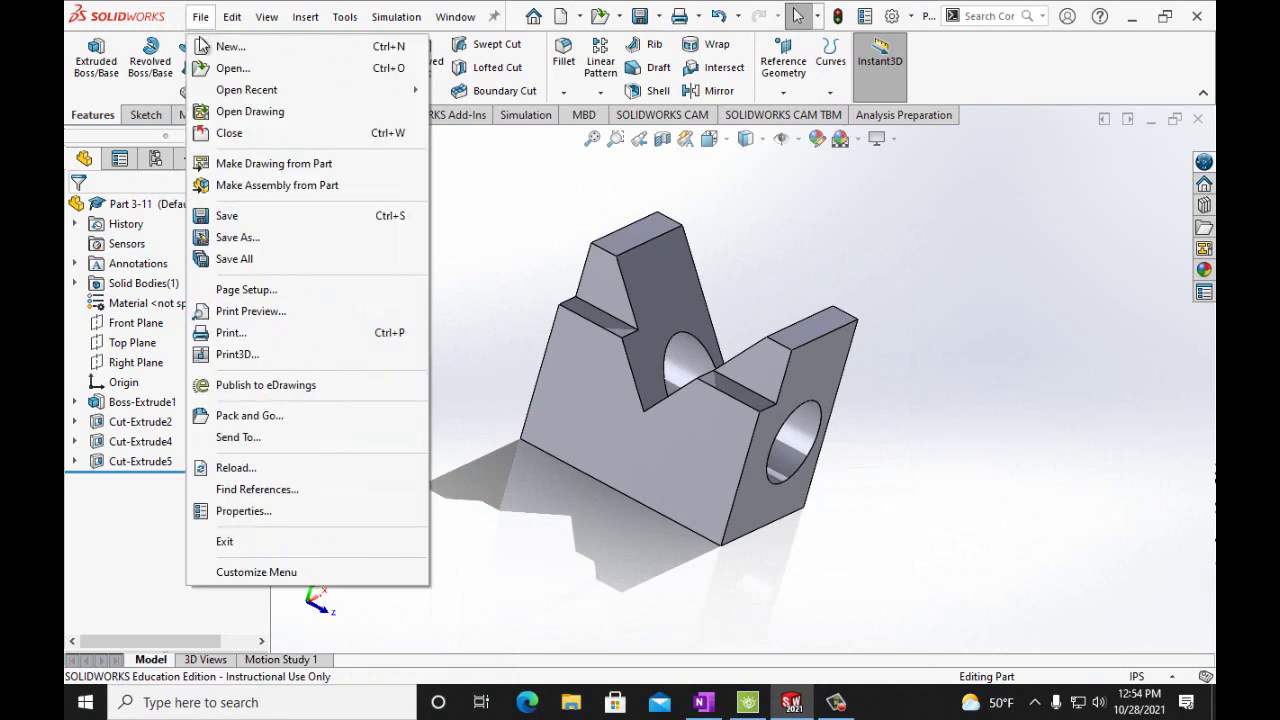
{"action": "left_click", "coordinate": [230, 166]}
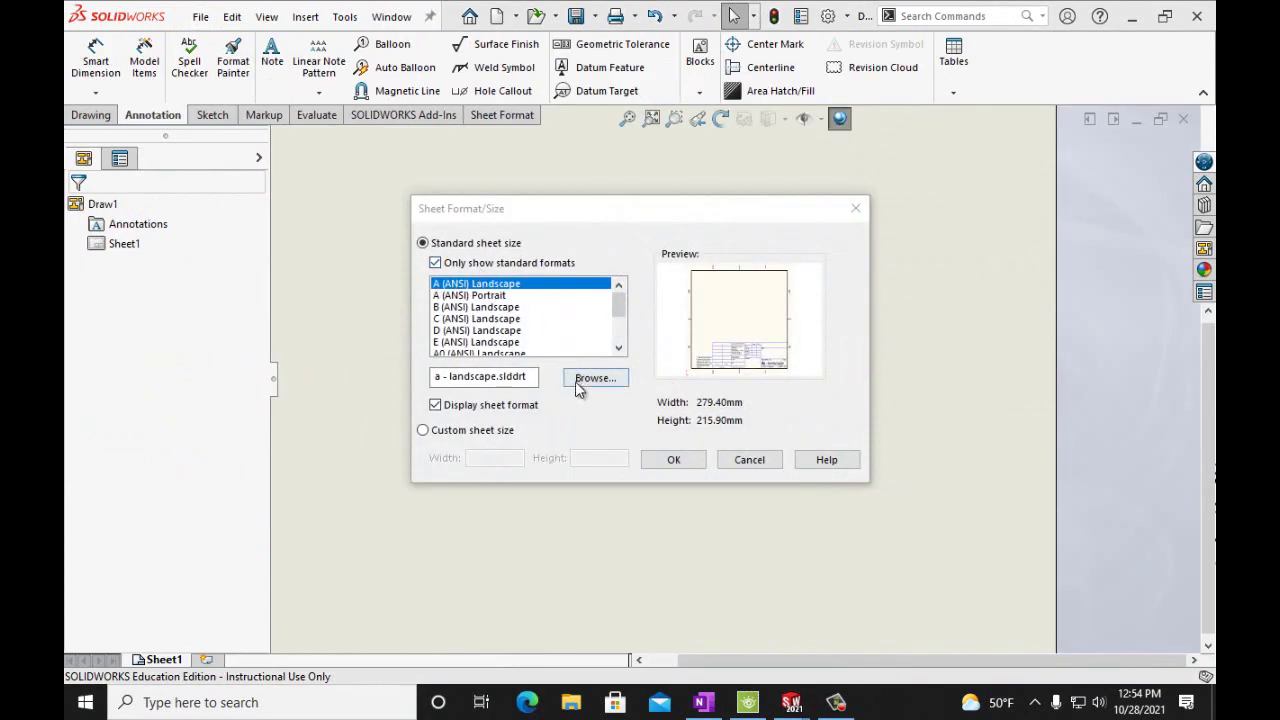
{"action": "left_click", "coordinate": [675, 460]}
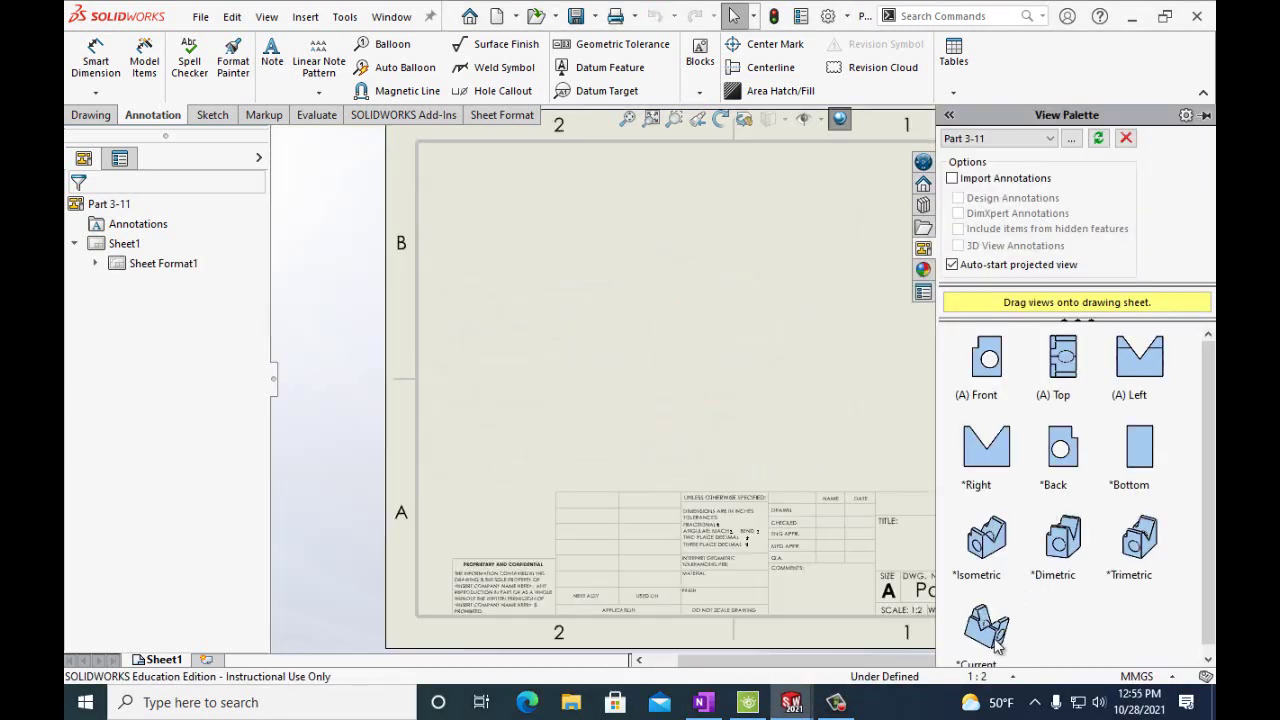
- Place the part's current view in the upper middle of the sheet and display it shaded with edges
{"action": "mouse_move", "coordinate": [993, 645]}
{"action": "left_mouse_down"}
{"action": "mouse_move", "coordinate": [720, 375]}
{"action": "mouse_move", "coordinate": [741, 329]}
{"action": "left_mouse_up"}
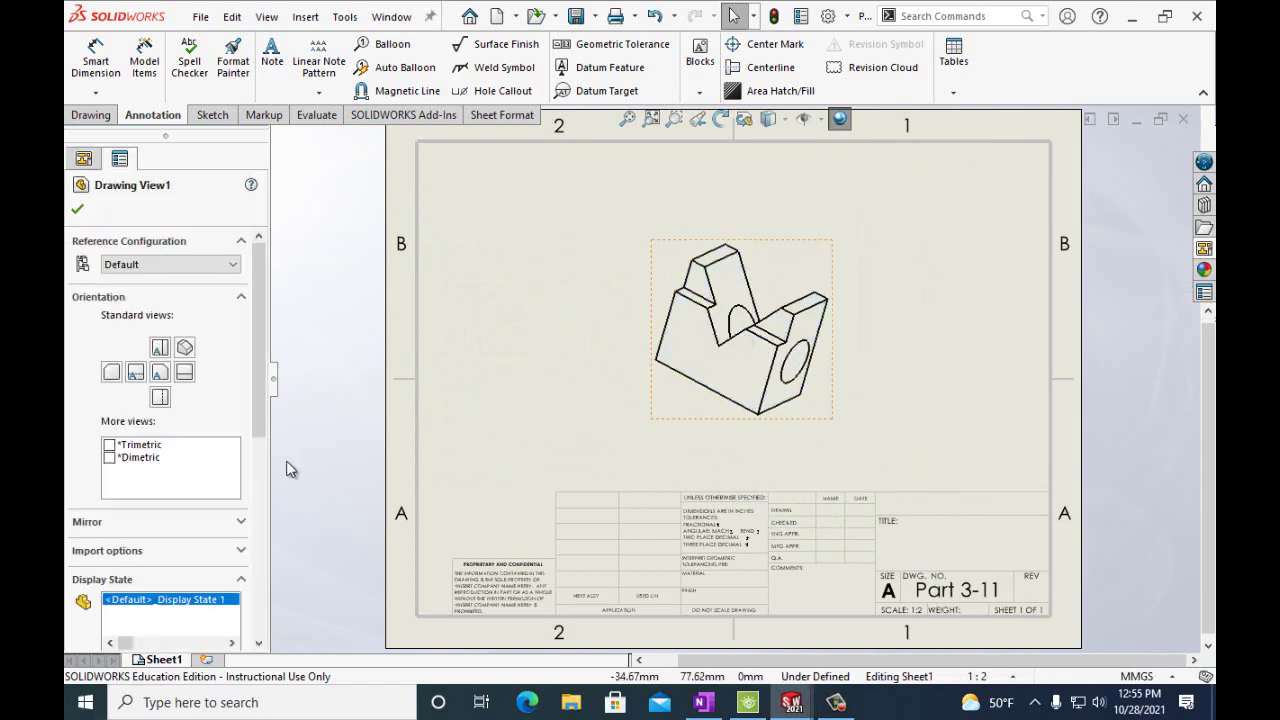
{"action": "left_click_drag", "start_coordinate": [257, 405], "coordinate": [259, 516]}
{"action": "left_click", "coordinate": [182, 464]}
- Set the drawing view to a custom scale of 1:1 and shift it slightly upward to clear the title block
{"action": "left_click_drag", "start_coordinate": [256, 467], "coordinate": [261, 530]}
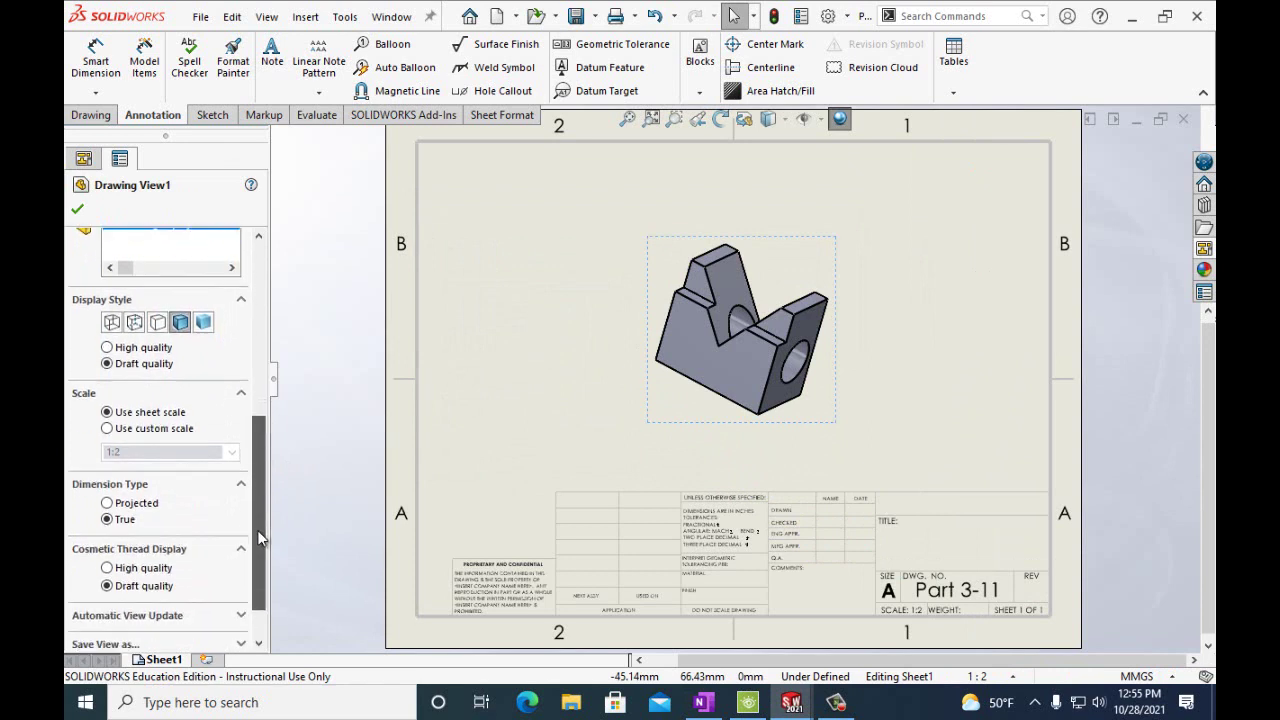
{"action": "left_click", "coordinate": [107, 428]}
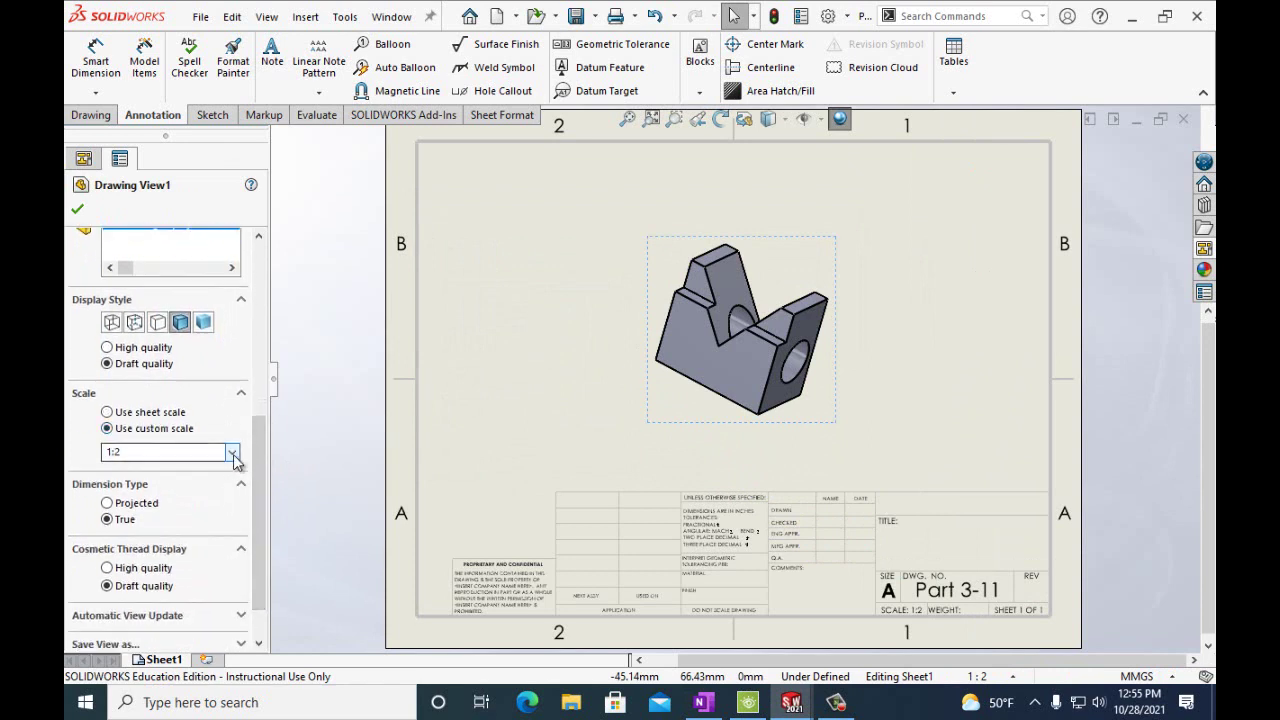
{"action": "left_click", "coordinate": [231, 452]}
{"action": "scroll", "coordinate": [234, 500], "scroll_direction": "up", "scroll_amount": 2}
{"action": "left_click", "coordinate": [186, 482]}
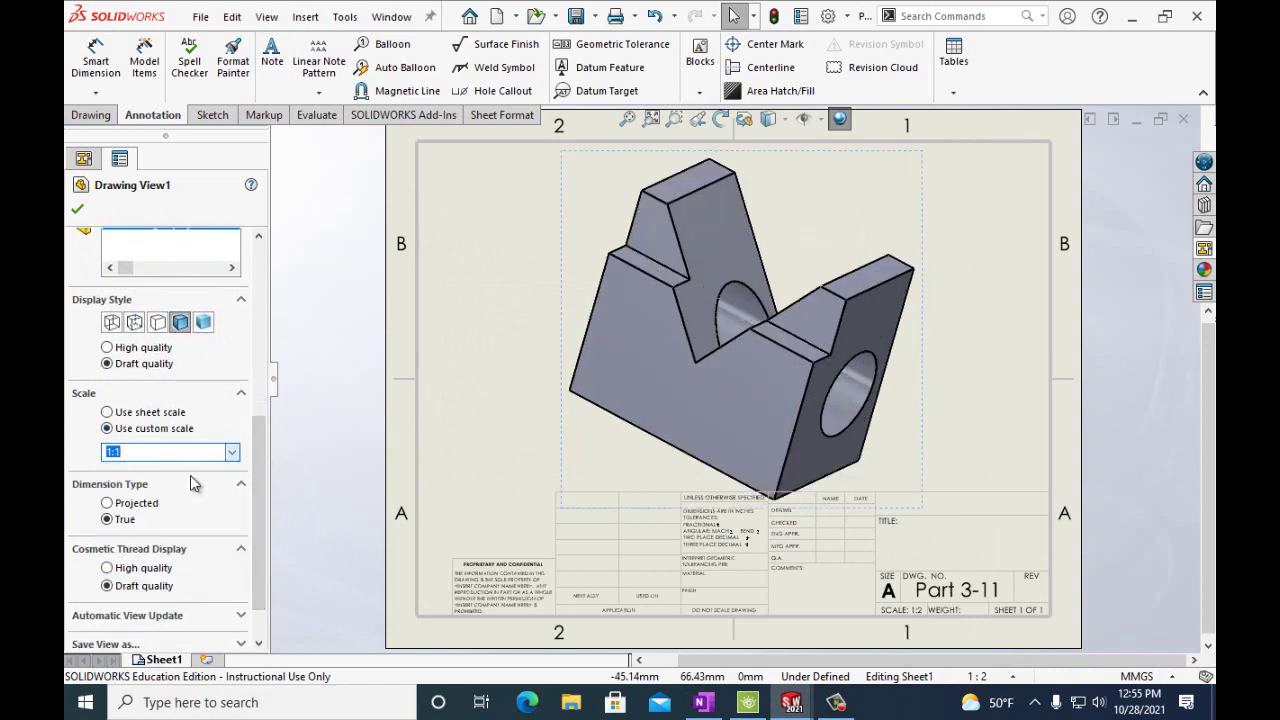
{"action": "mouse_move", "coordinate": [583, 343]}
{"action": "left_mouse_down"}
{"action": "mouse_move", "coordinate": [583, 326]}
{"action": "mouse_move", "coordinate": [574, 332]}
{"action": "left_mouse_up"}
{"action": "key", "text": "Escape"}
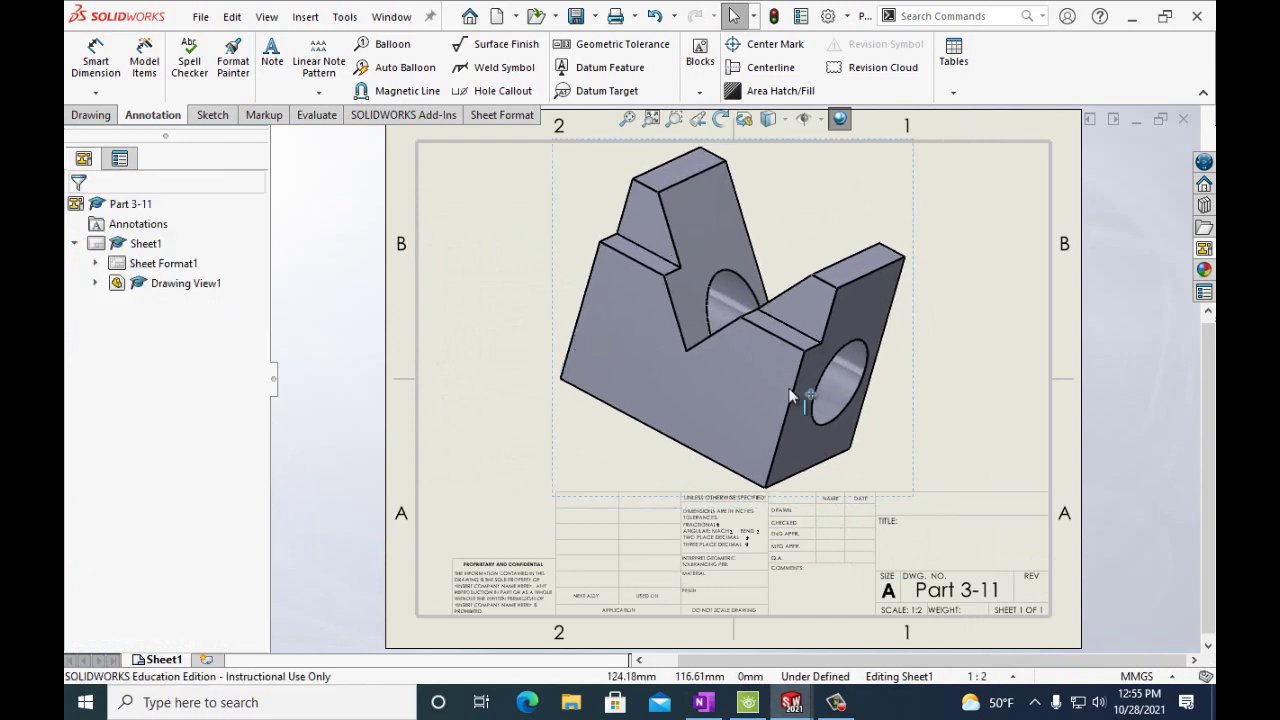
- Add a note with the author's name above TITLE in the title block, formatted in bold Dubai Medium at size 24
{"action": "left_click", "coordinate": [271, 60]}
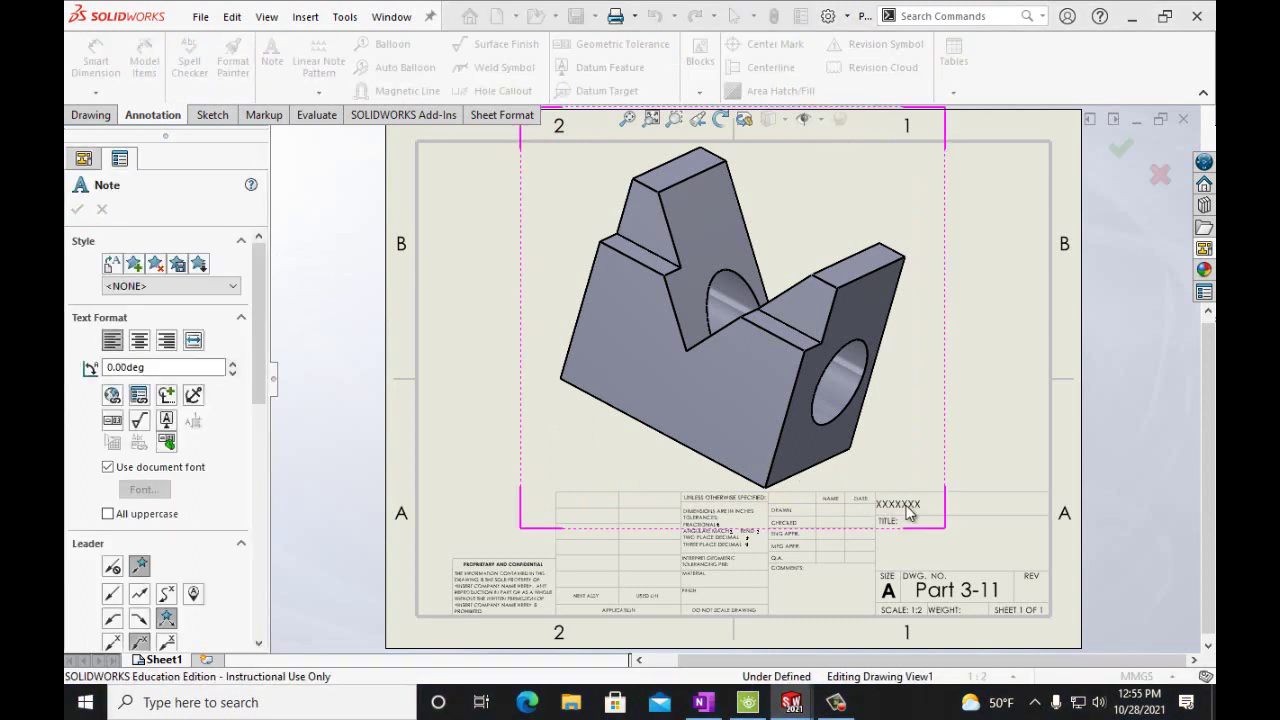
{"action": "left_click", "coordinate": [875, 502]}
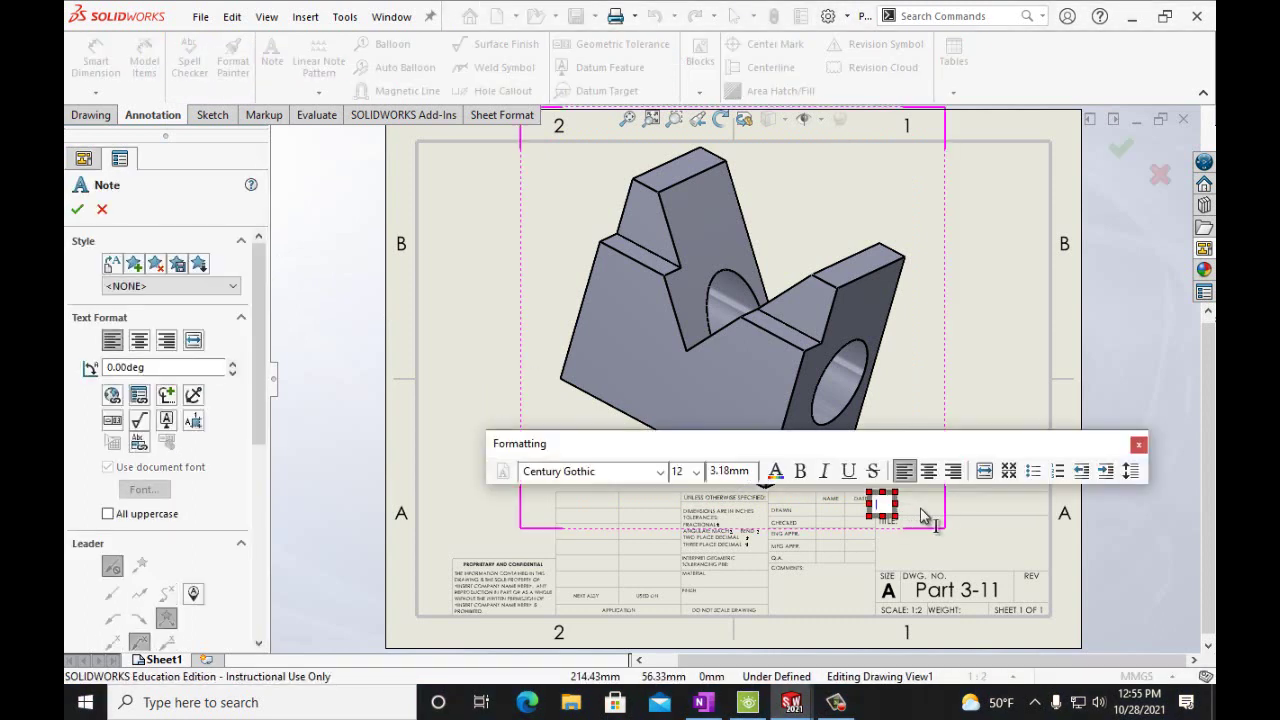
{"action": "left_click", "coordinate": [696, 471]}
{"action": "left_click", "coordinate": [695, 626]}
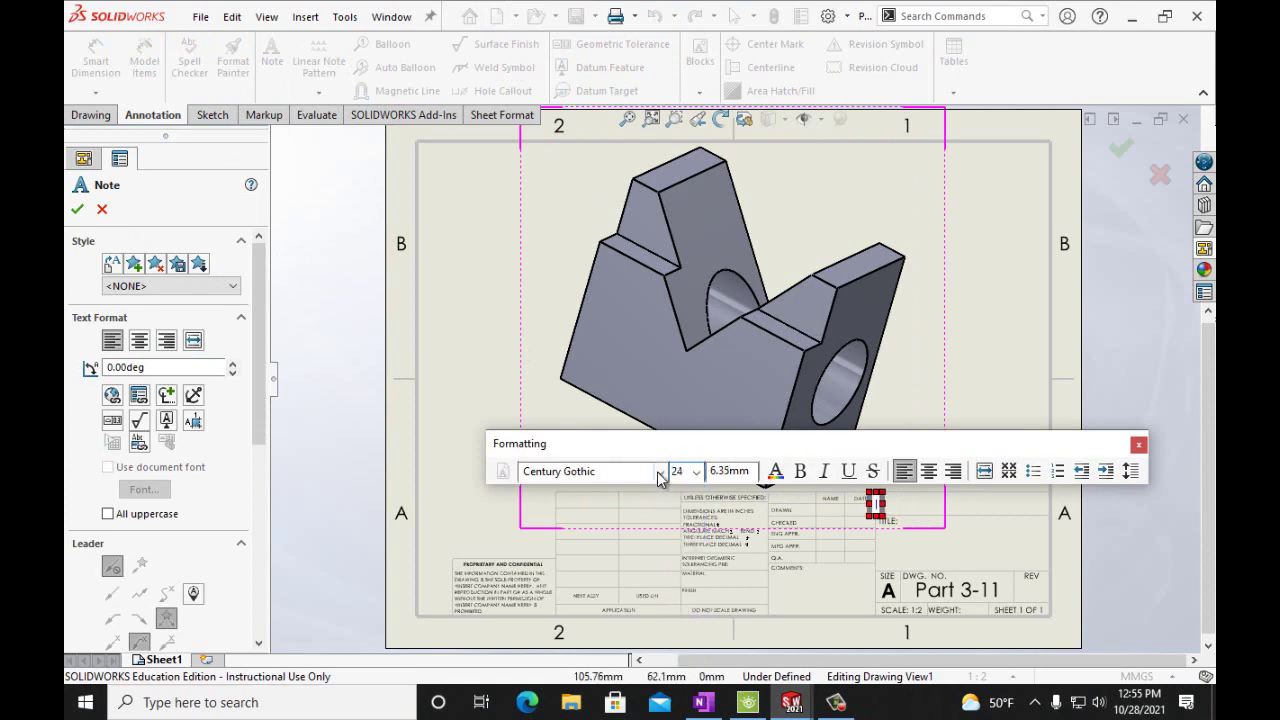
{"action": "left_click", "coordinate": [660, 471]}
{"action": "left_click", "coordinate": [605, 338]}
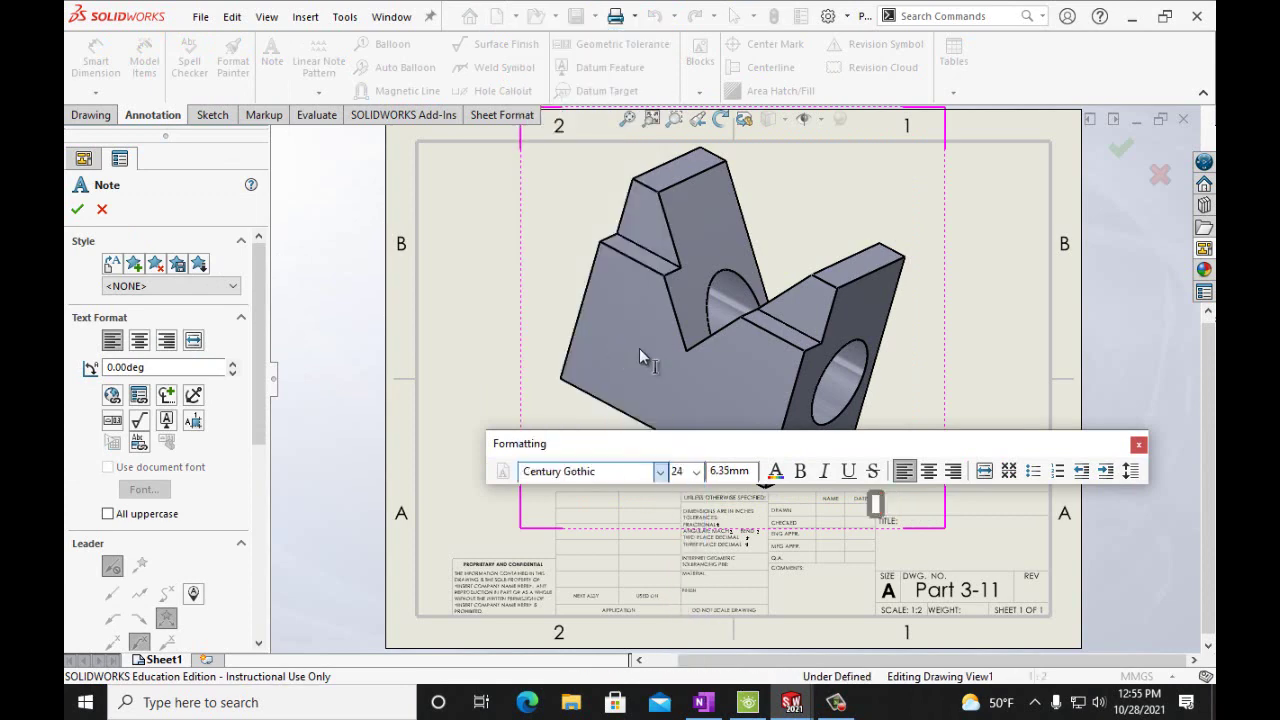
{"action": "left_click", "coordinate": [799, 476]}
{"action": "type", "text": "Mr. Noon"}
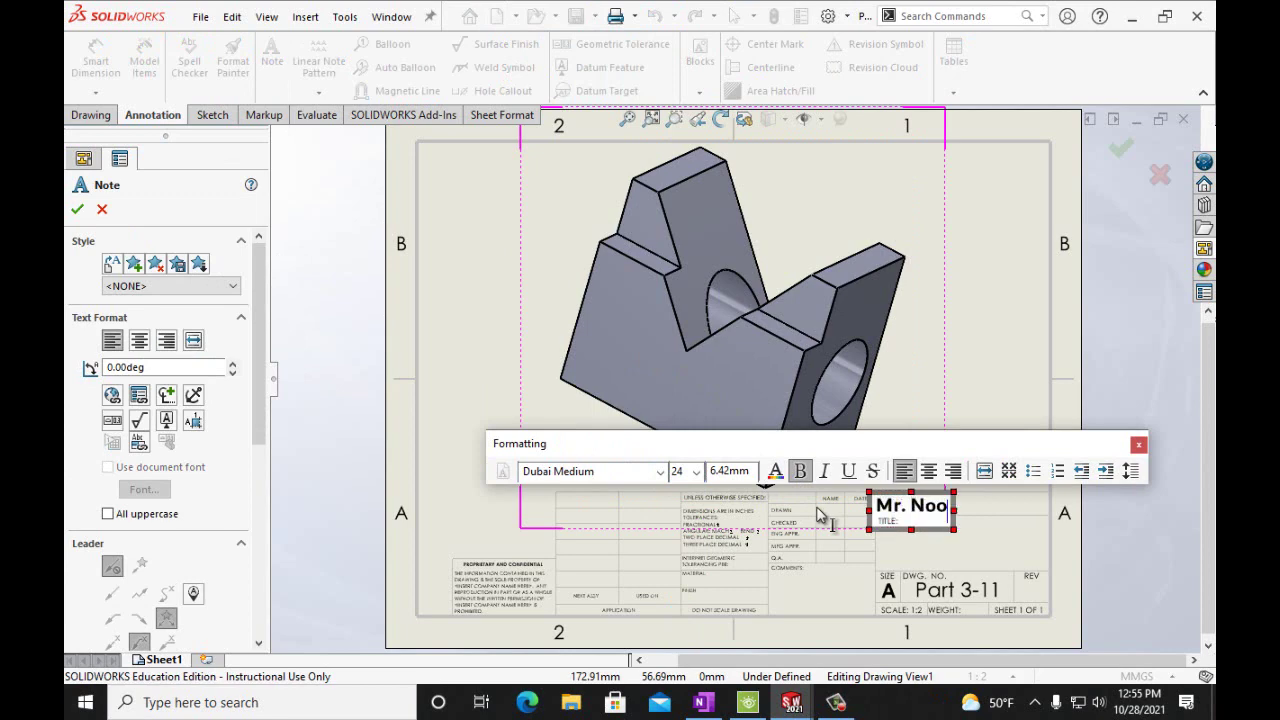
{"action": "left_click", "coordinate": [77, 209]}
- Save the drawing in the POE folder under the file name Part 3-11
{"action": "left_click", "coordinate": [200, 17]}
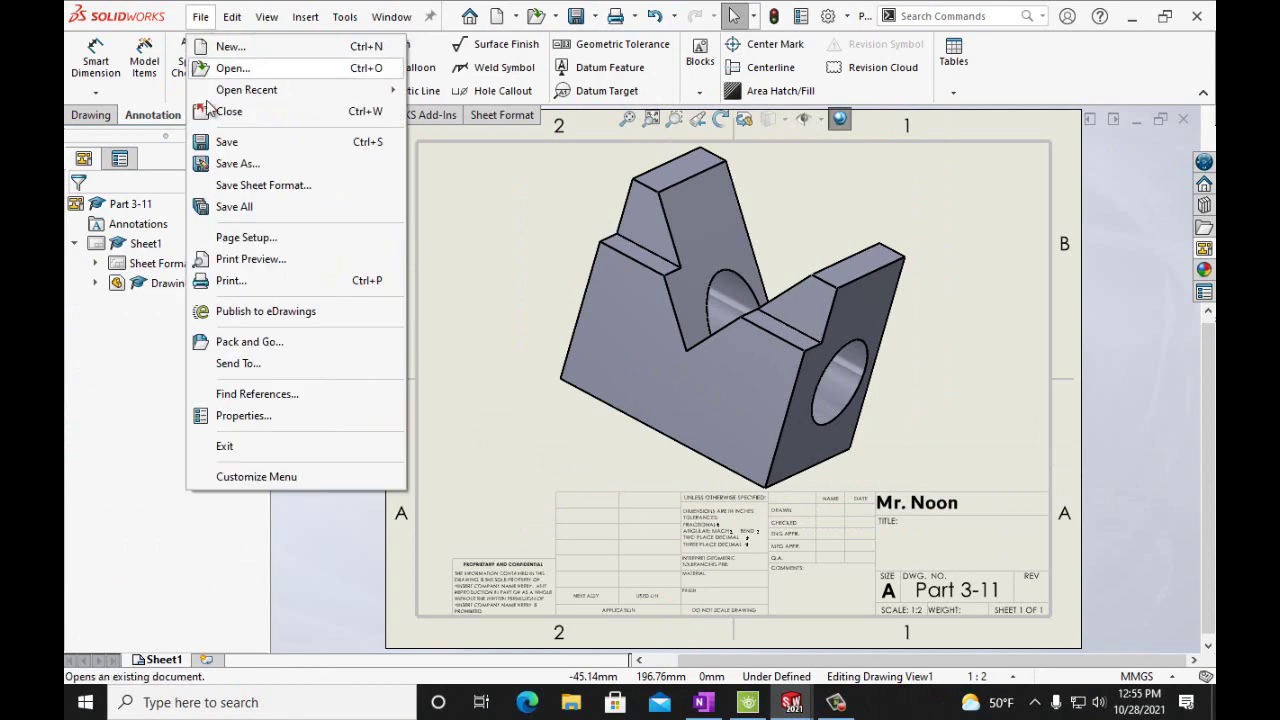
{"action": "left_click", "coordinate": [225, 140]}
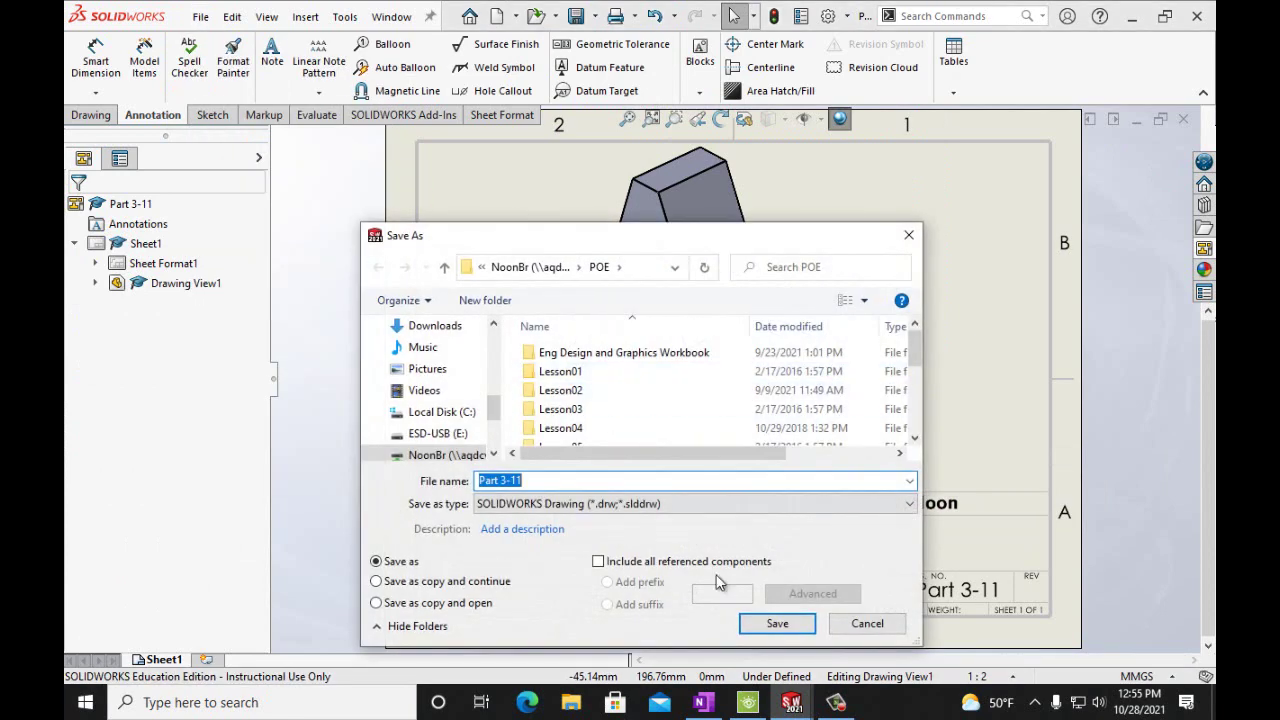
{"action": "left_click", "coordinate": [774, 627]}
- Print the current sheet to OneNote for Windows 10 and insert the printout in the current Handouts section
{"action": "left_click", "coordinate": [200, 17]}
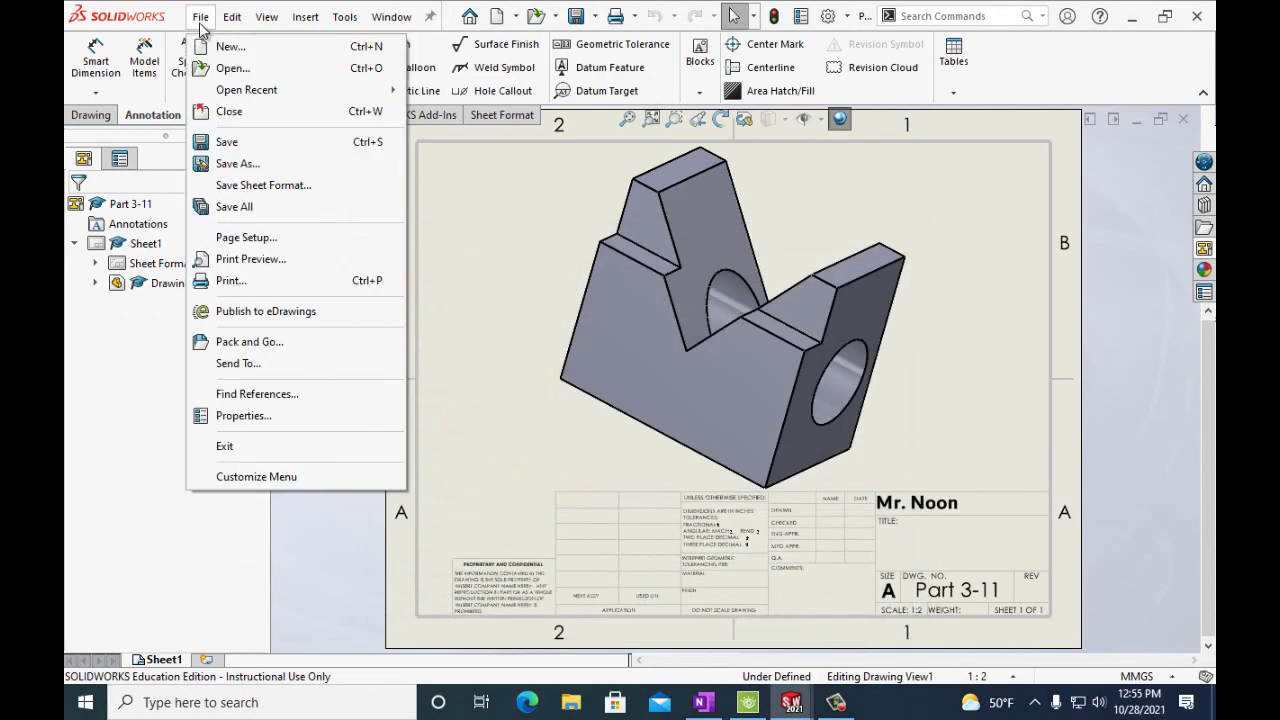
{"action": "left_click", "coordinate": [231, 280]}
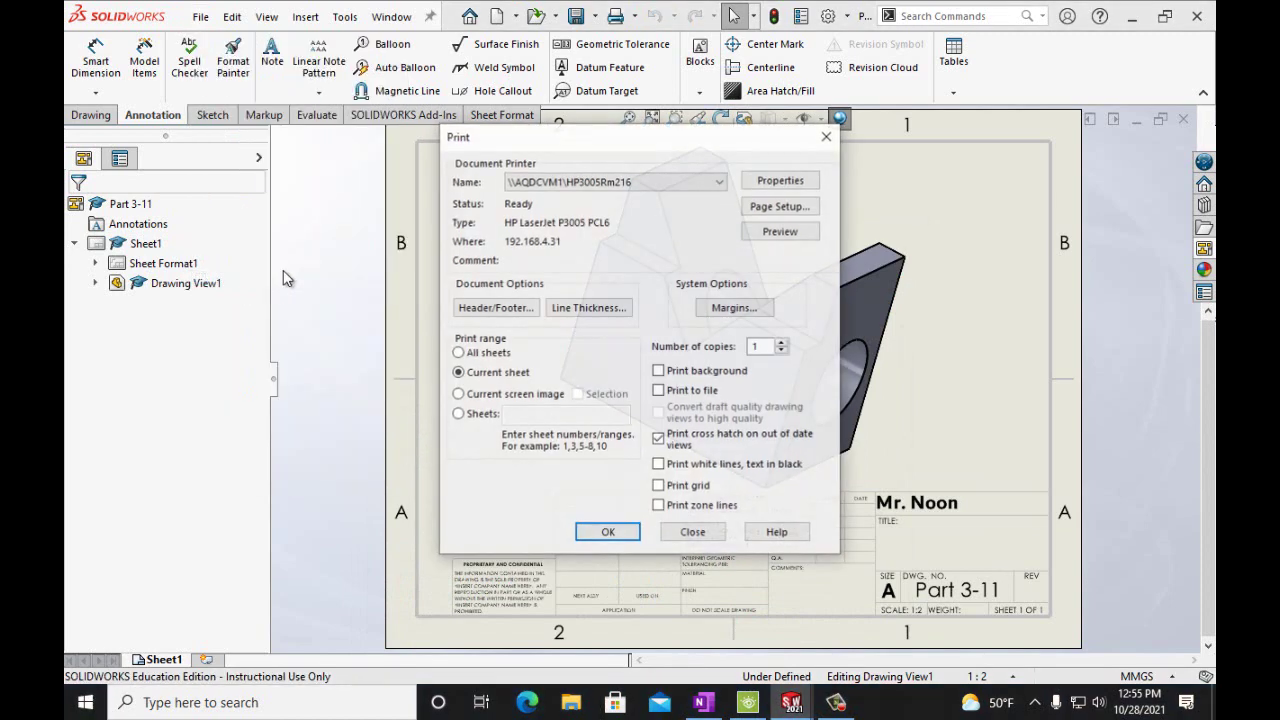
{"action": "left_click", "coordinate": [672, 182]}
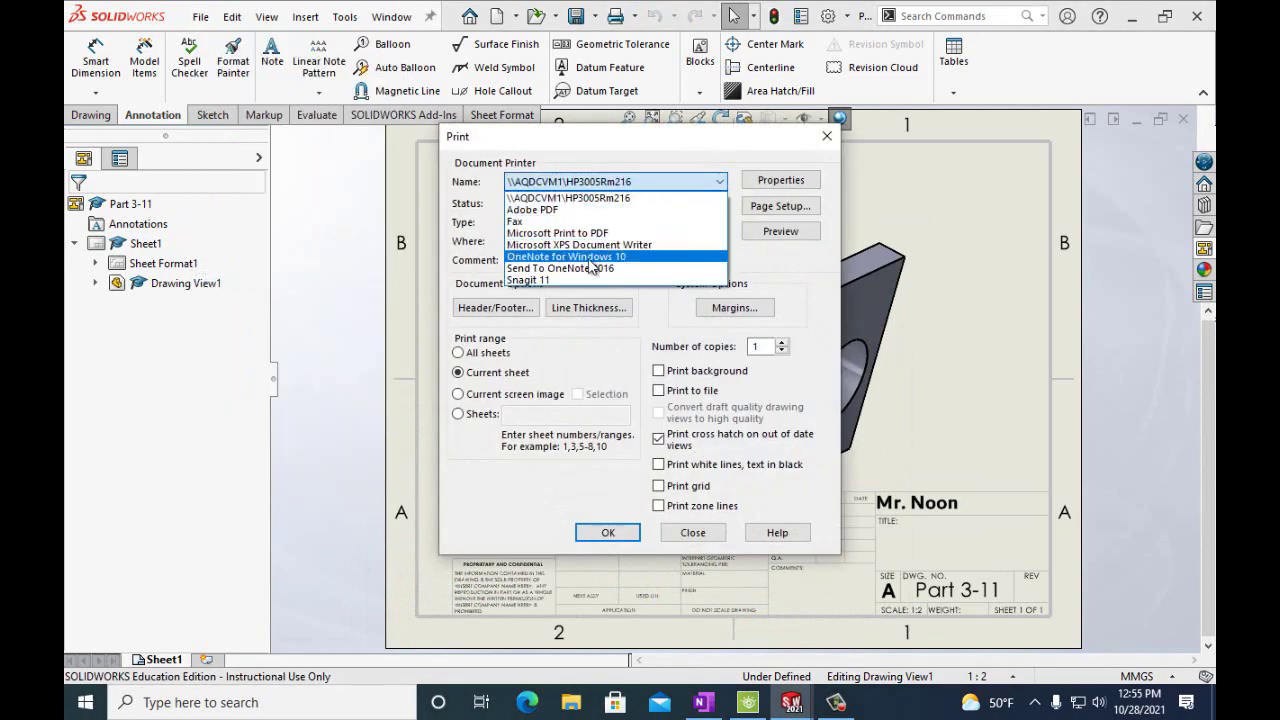
{"action": "left_click", "coordinate": [586, 275]}
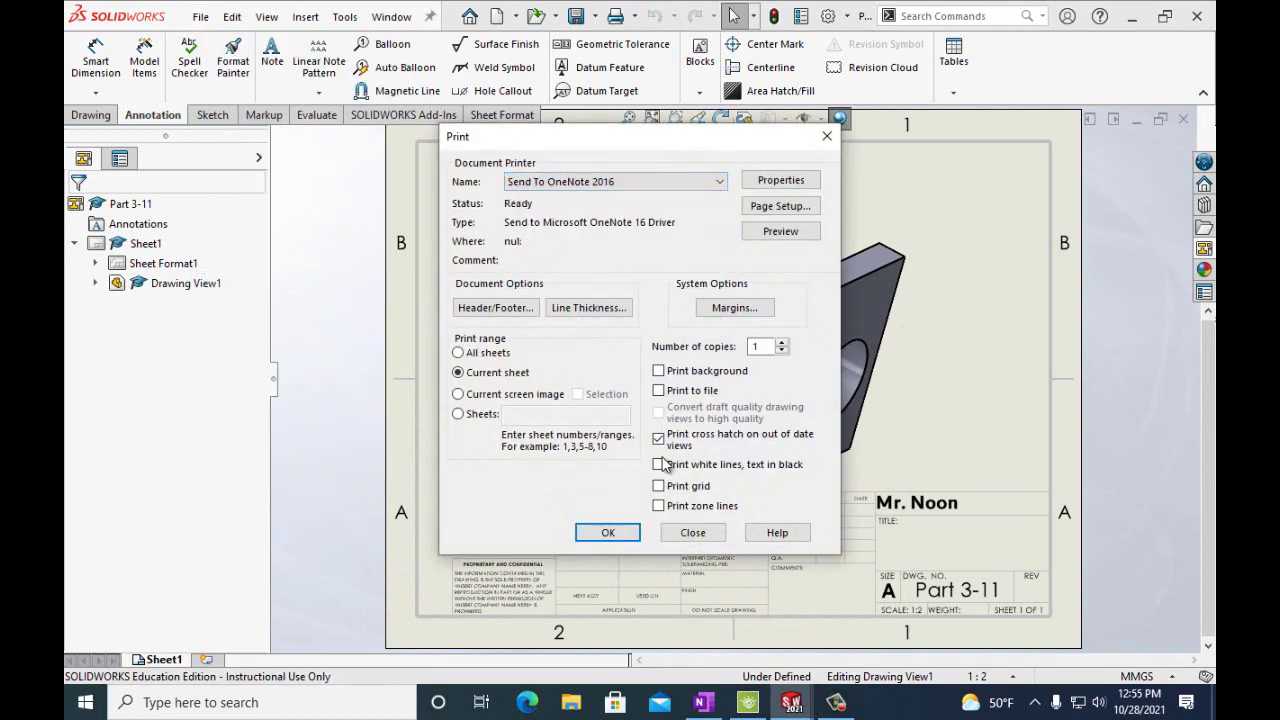
{"action": "left_click", "coordinate": [718, 182]}
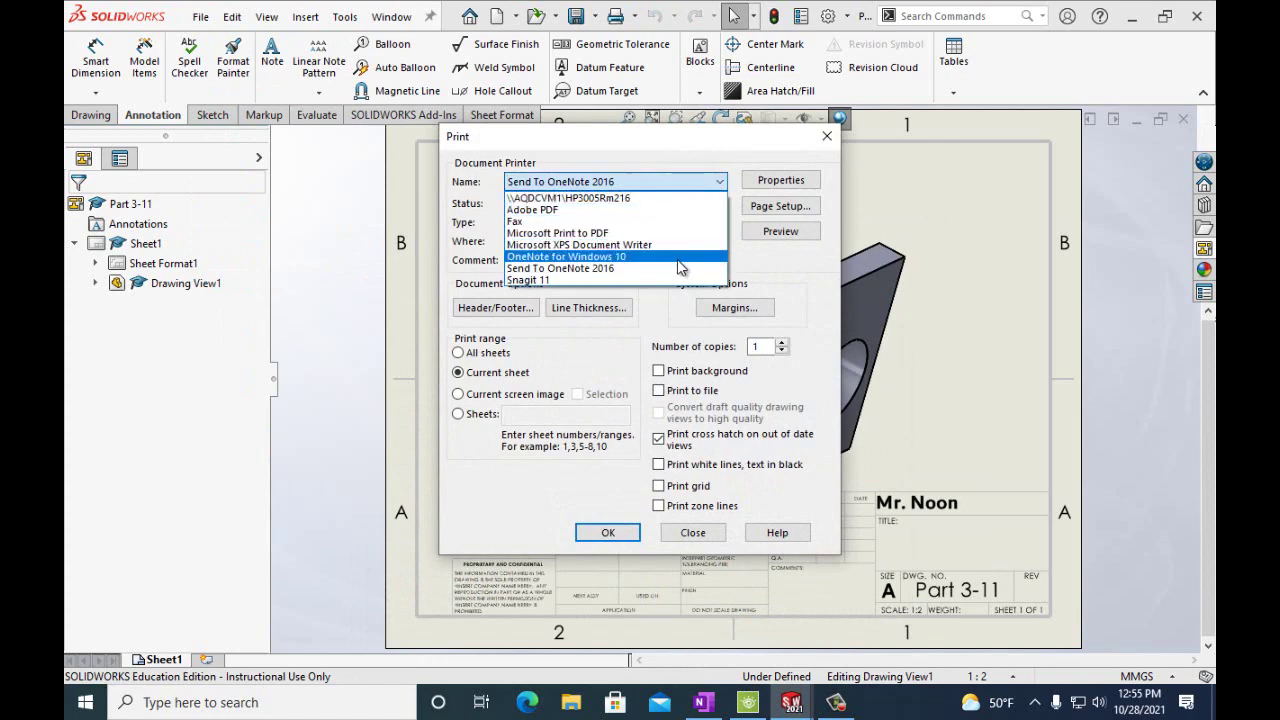
{"action": "left_click", "coordinate": [684, 264]}
{"action": "left_click", "coordinate": [609, 533]}
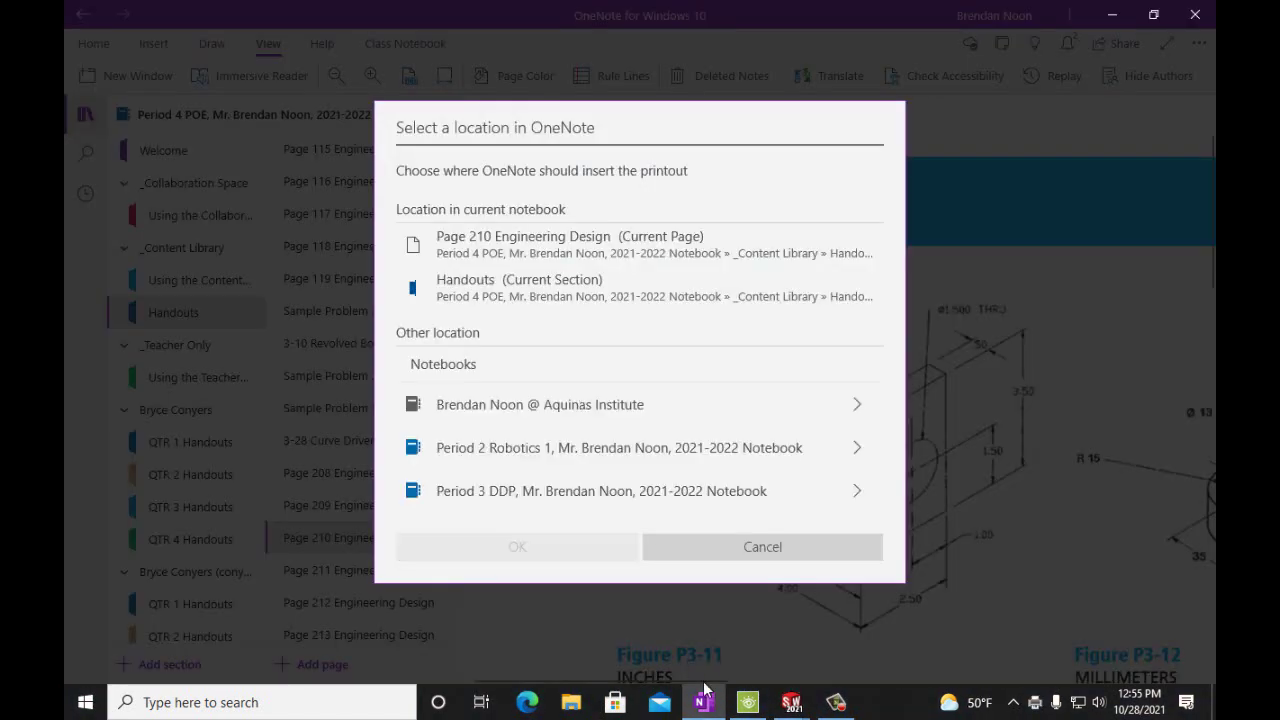
{"action": "left_click", "coordinate": [449, 292]}
{"action": "left_click", "coordinate": [531, 552]}
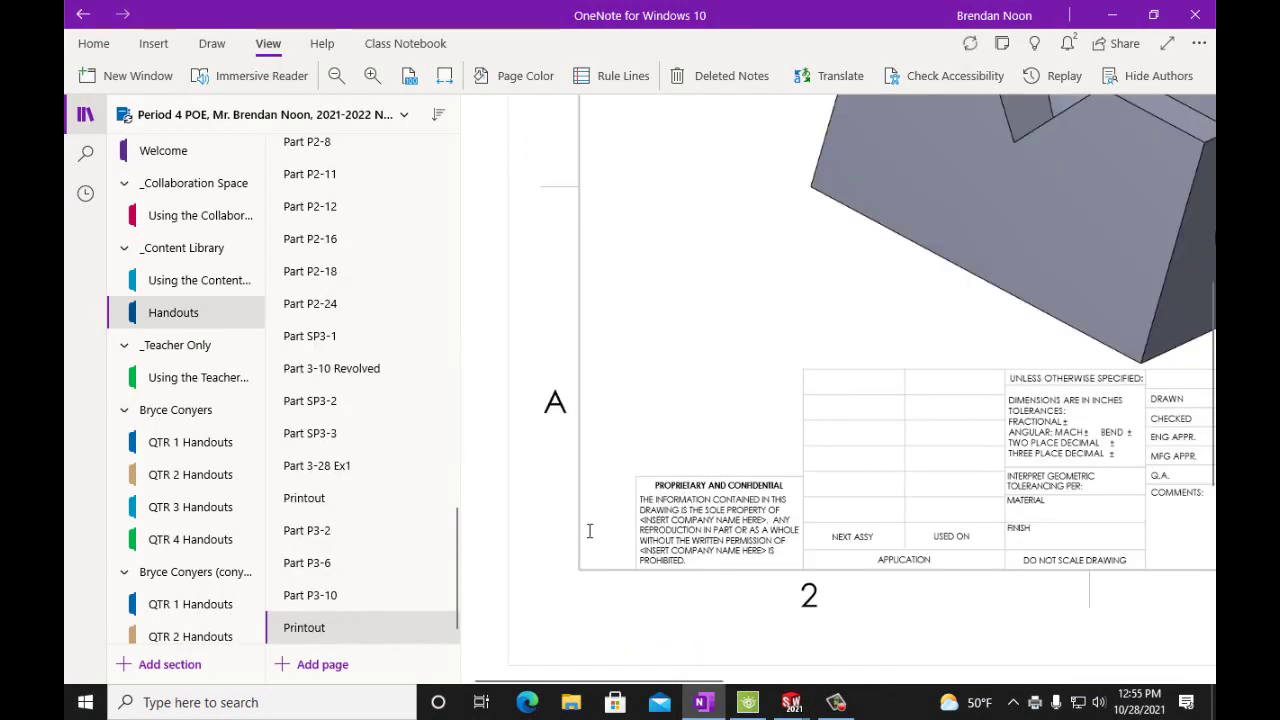
- Retitle the new printout page in OneNote as Part P3-11
{"action": "left_click_drag", "start_coordinate": [700, 677], "coordinate": [765, 678]}
{"action": "scroll", "coordinate": [640, 480], "scroll_direction": "up", "scroll_amount": 5}
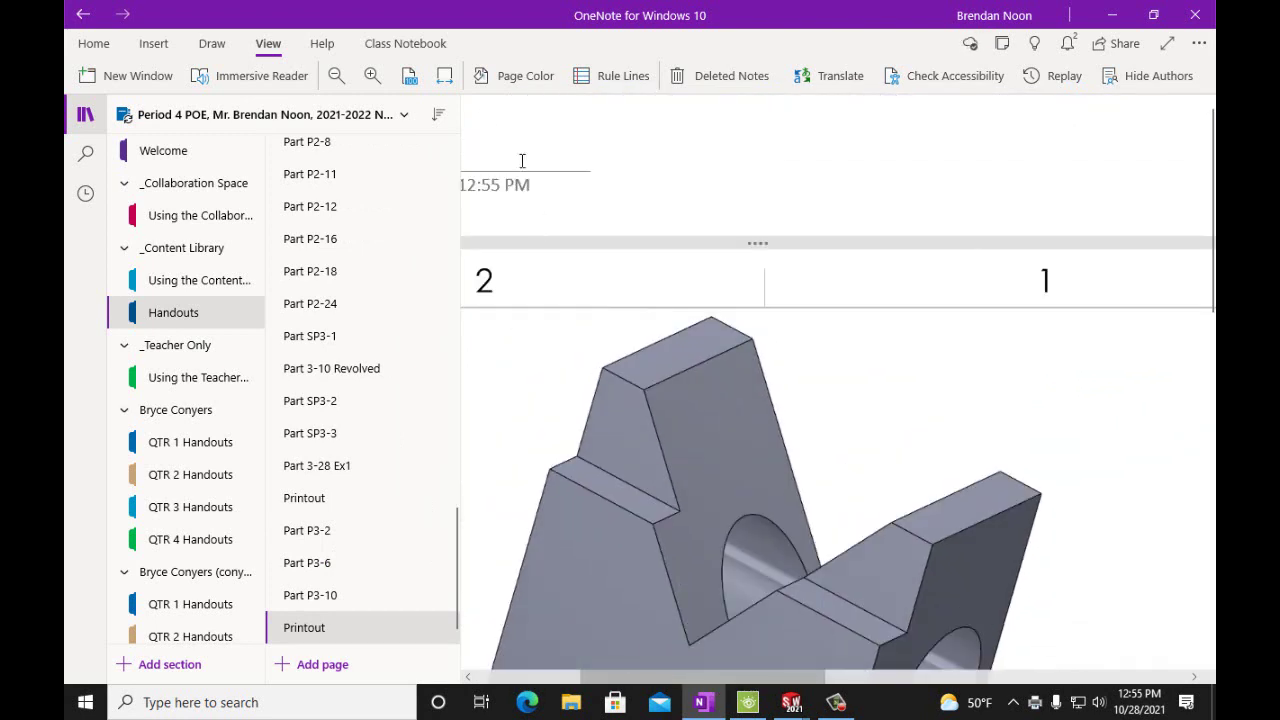
{"action": "scroll", "coordinate": [522, 160], "scroll_direction": "left", "scroll_amount": 3}
{"action": "left_click", "coordinate": [673, 150]}
{"action": "key", "text": "BackSpace"}
{"action": "key", "text": "BackSpace"}
{"action": "key", "text": "BackSpace"}
{"action": "key", "text": "BackSpace"}
{"action": "key", "text": "BackSpace"}
{"action": "key", "text": "BackSpace"}
{"action": "key", "text": "BackSpace"}
{"action": "type", "text": "art P"}
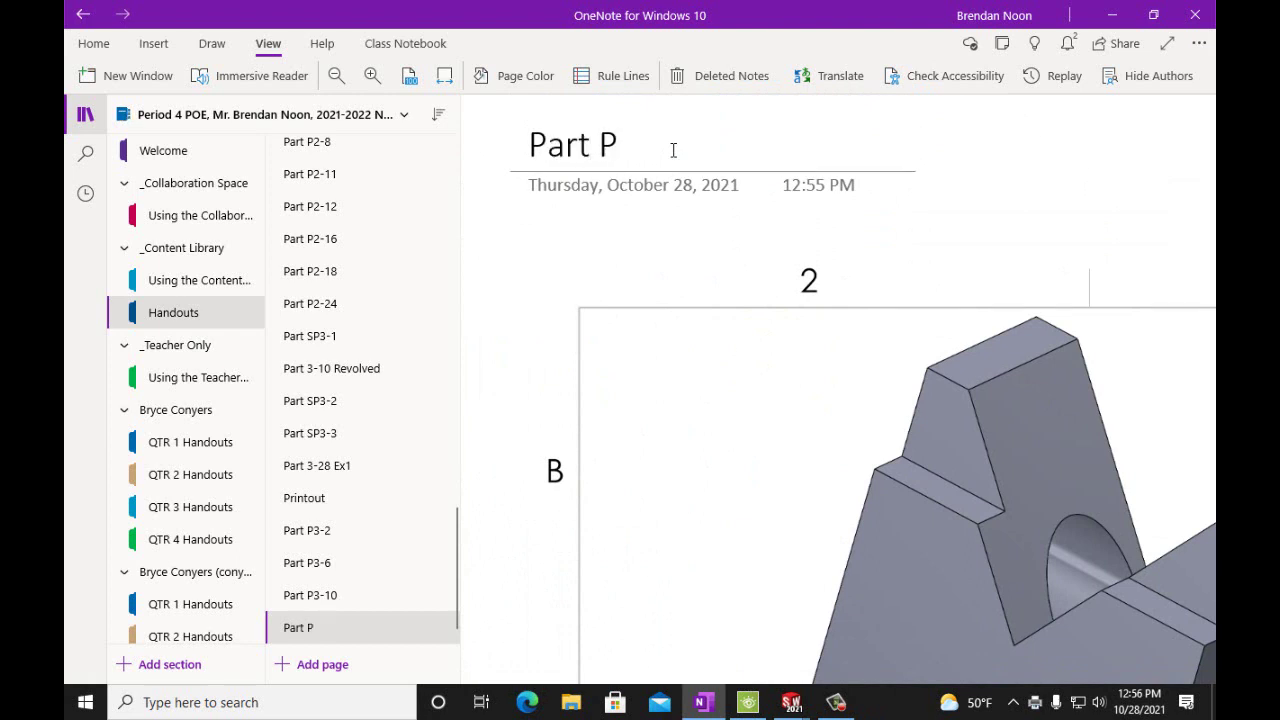
{"action": "type", "text": "3-11"}
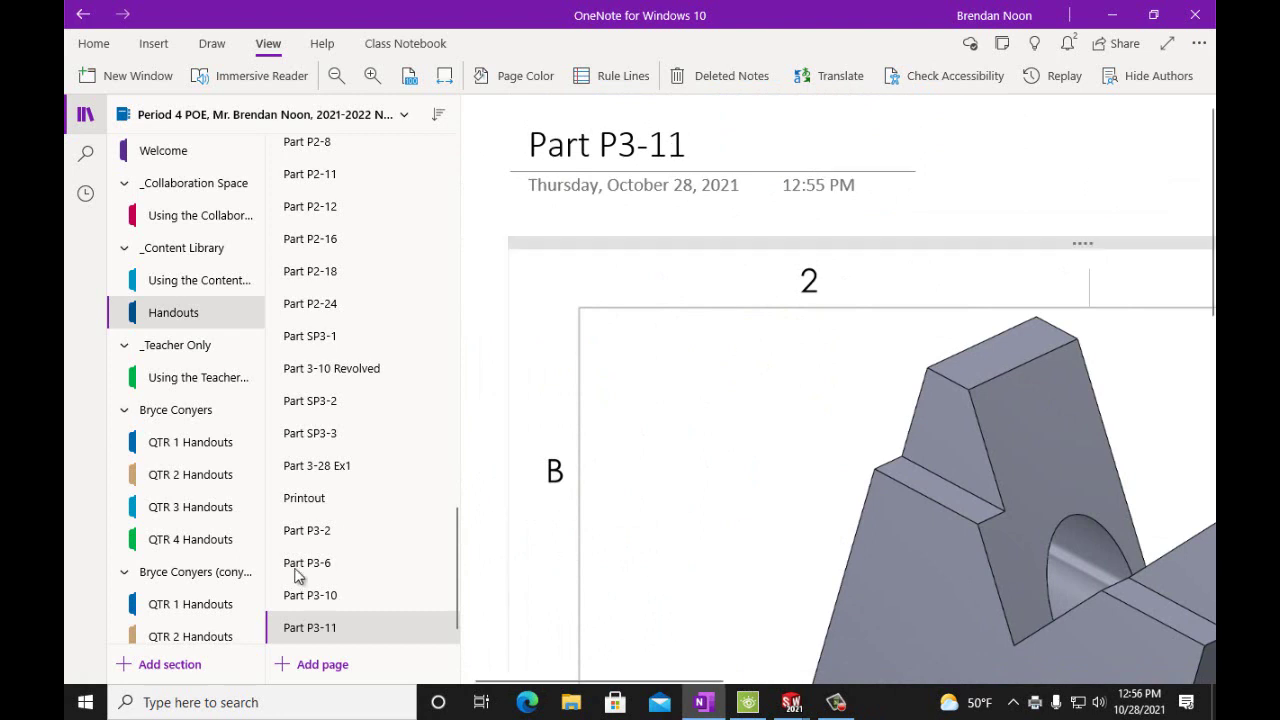
- Open the Page 210 Engineering Design handout and bring Figure P3-14 into view
{"action": "left_click_drag", "start_coordinate": [457, 598], "coordinate": [461, 473]}
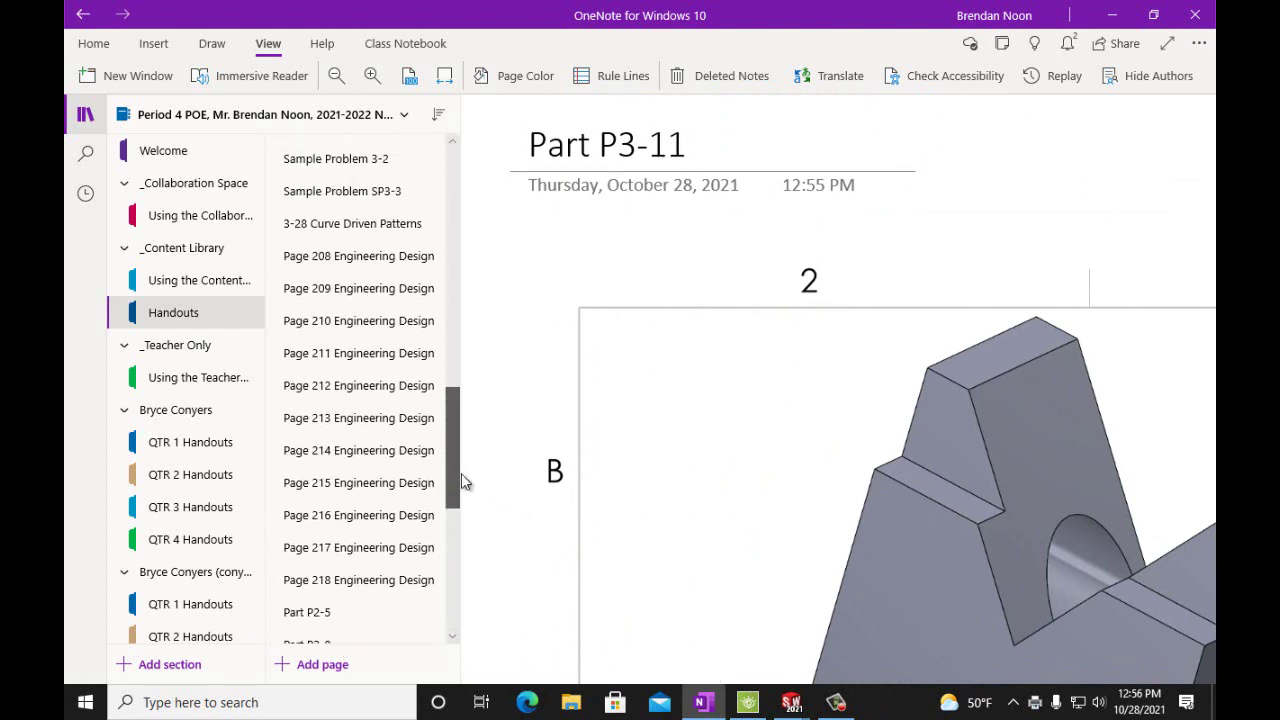
{"action": "left_click", "coordinate": [378, 316]}
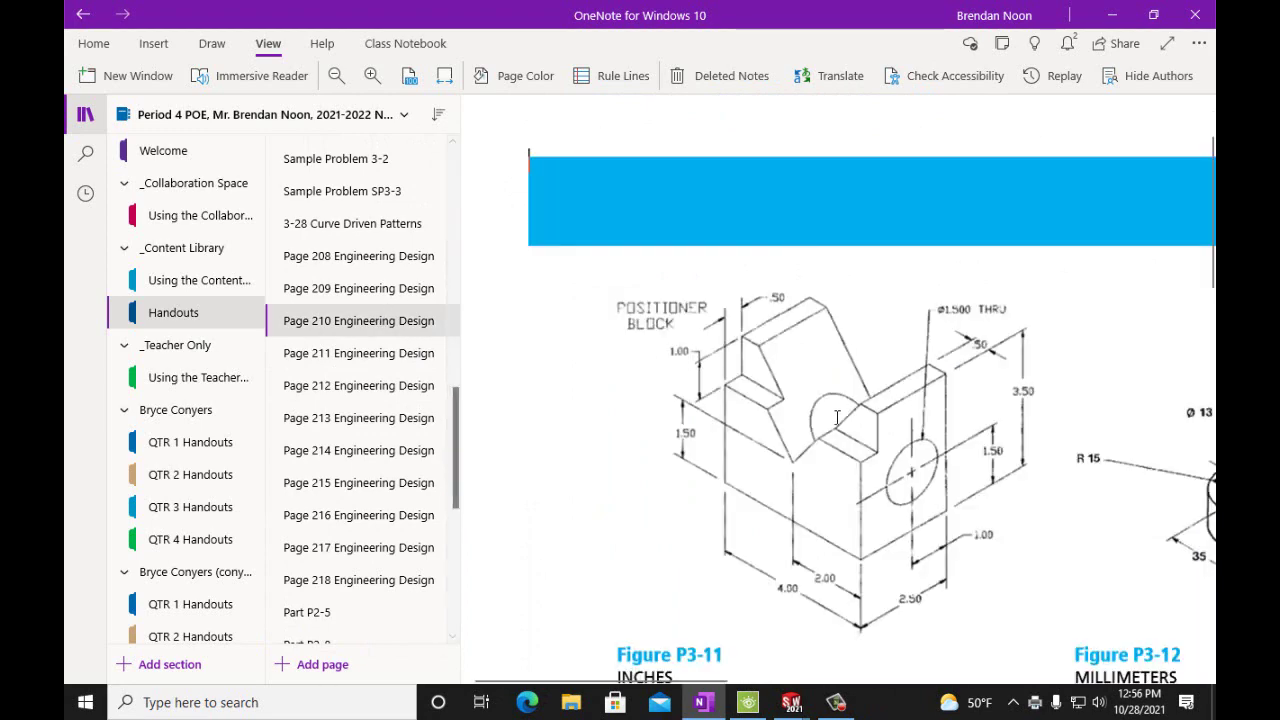
{"action": "scroll", "coordinate": [845, 407], "scroll_direction": "down", "scroll_amount": 5}
{"action": "scroll", "coordinate": [845, 407], "scroll_direction": "down", "scroll_amount": 1}
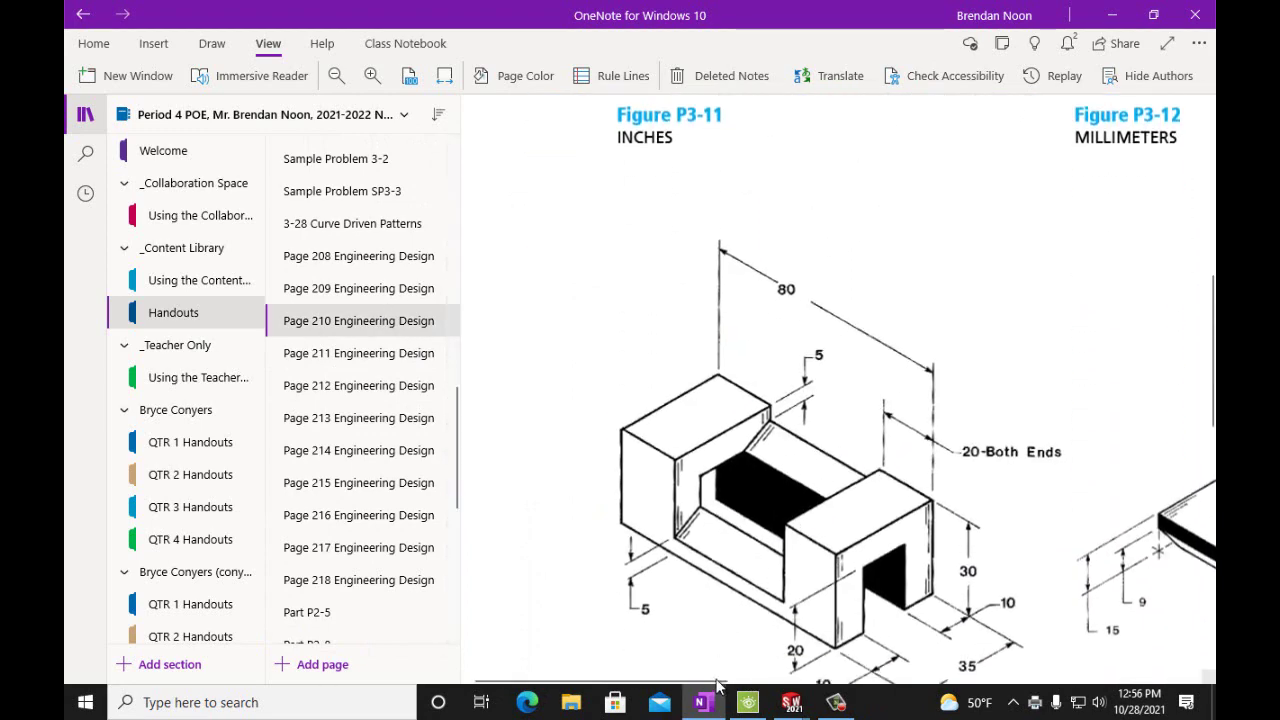
{"action": "left_click_drag", "start_coordinate": [731, 681], "coordinate": [925, 681]}
{"action": "scroll", "coordinate": [801, 589], "scroll_direction": "down", "scroll_amount": 3}
{"action": "left_click_drag", "start_coordinate": [798, 679], "coordinate": [767, 681]}
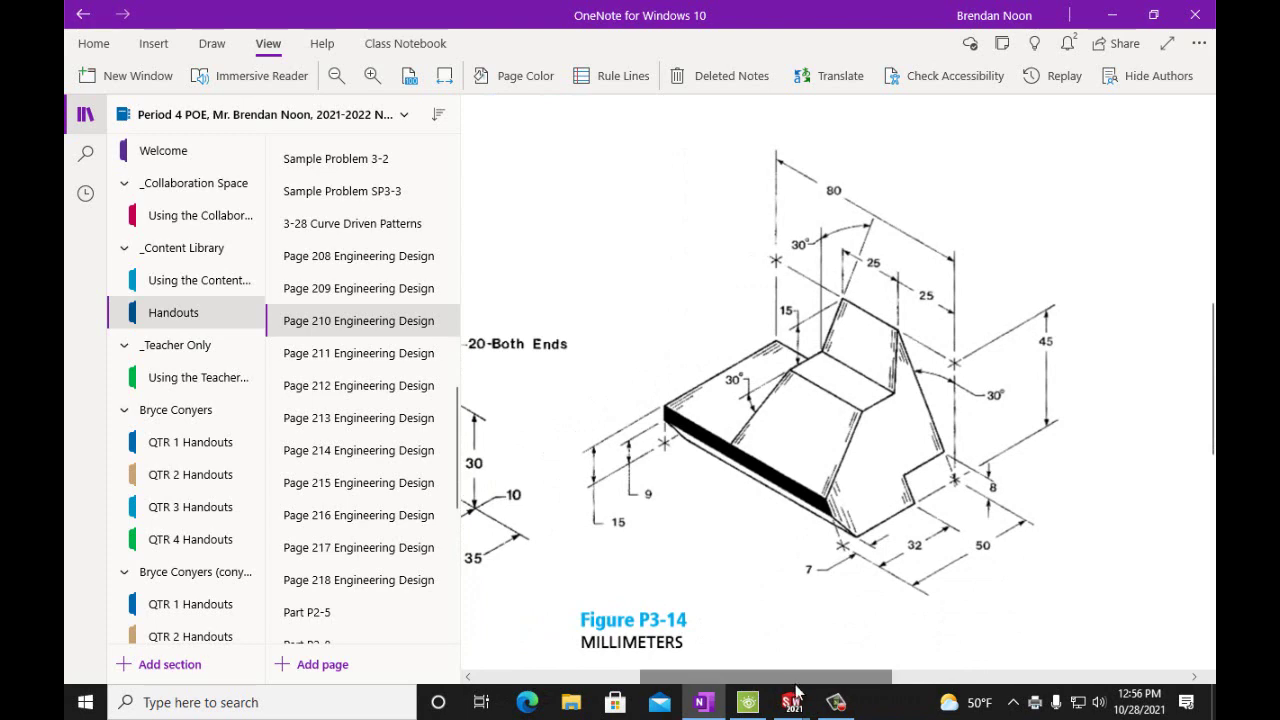
- Switch to SOLIDWORKS and close the Part 3-11 drawing and part, saving all modified documents
{"action": "mouse_move", "coordinate": [791, 702]}
{"action": "left_click", "coordinate": [845, 648]}
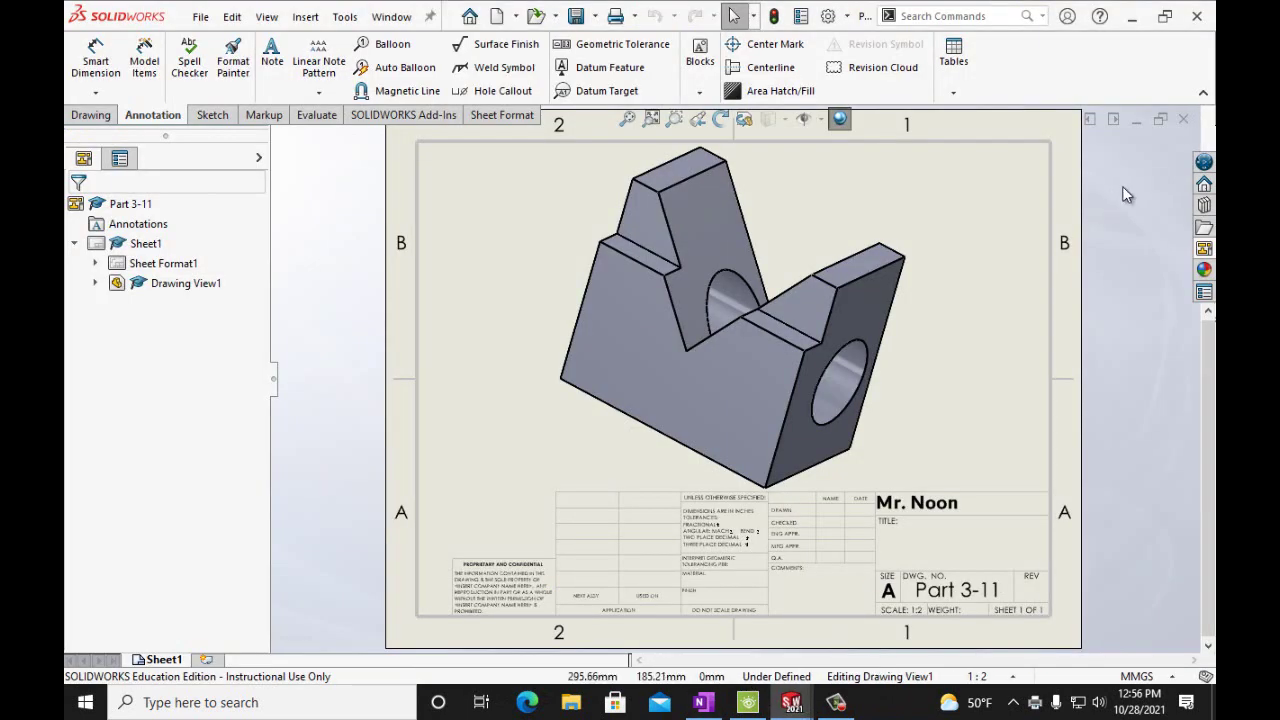
{"action": "left_click", "coordinate": [1183, 118]}
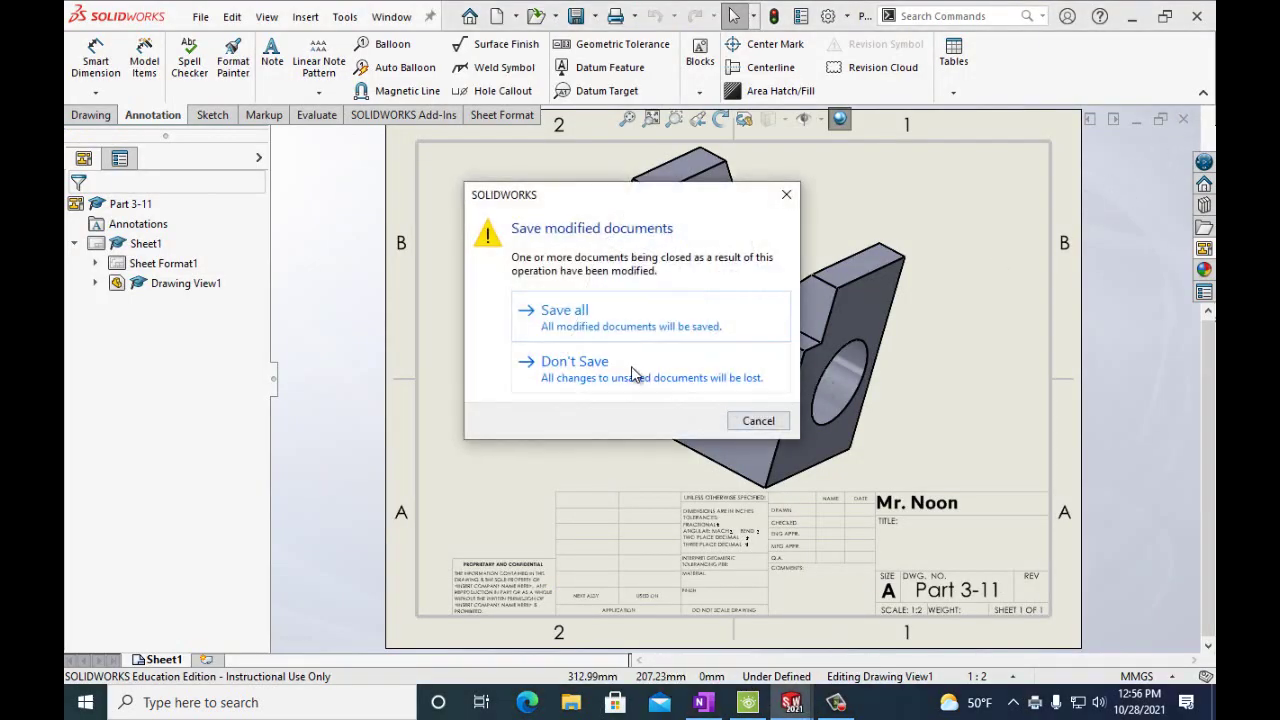
{"action": "left_click", "coordinate": [600, 320]}
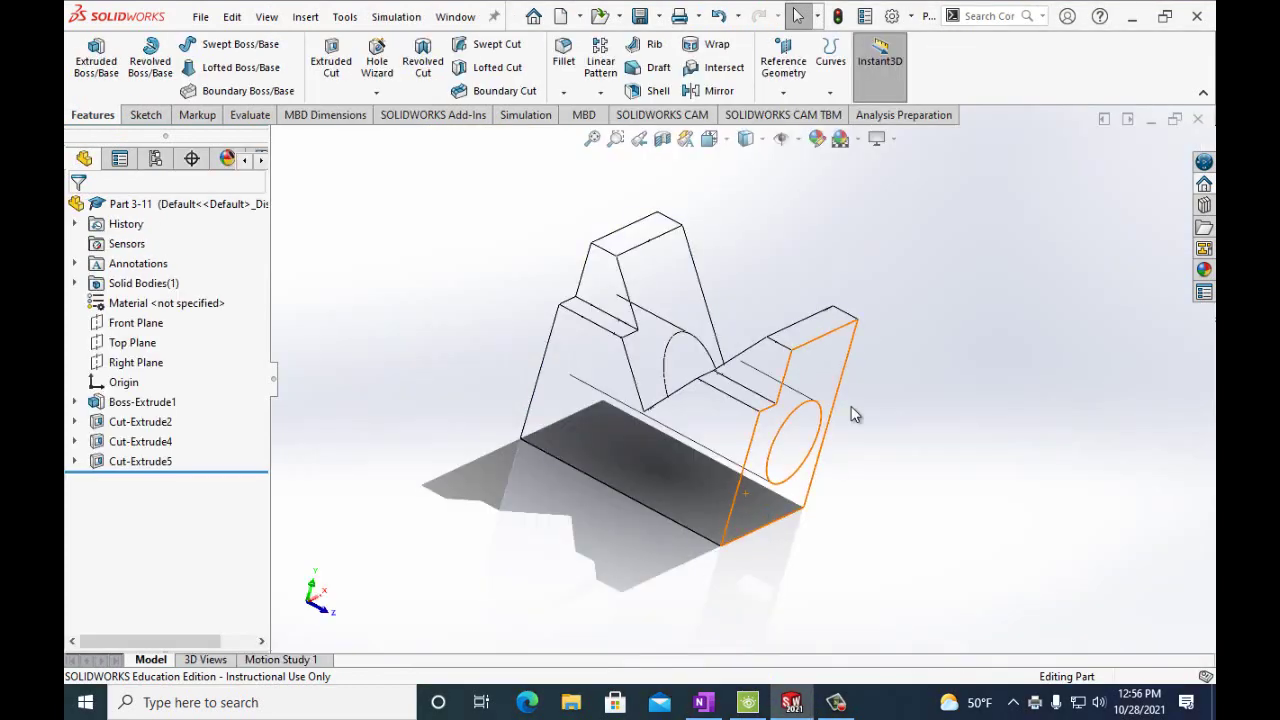
{"action": "left_click", "coordinate": [1201, 125]}
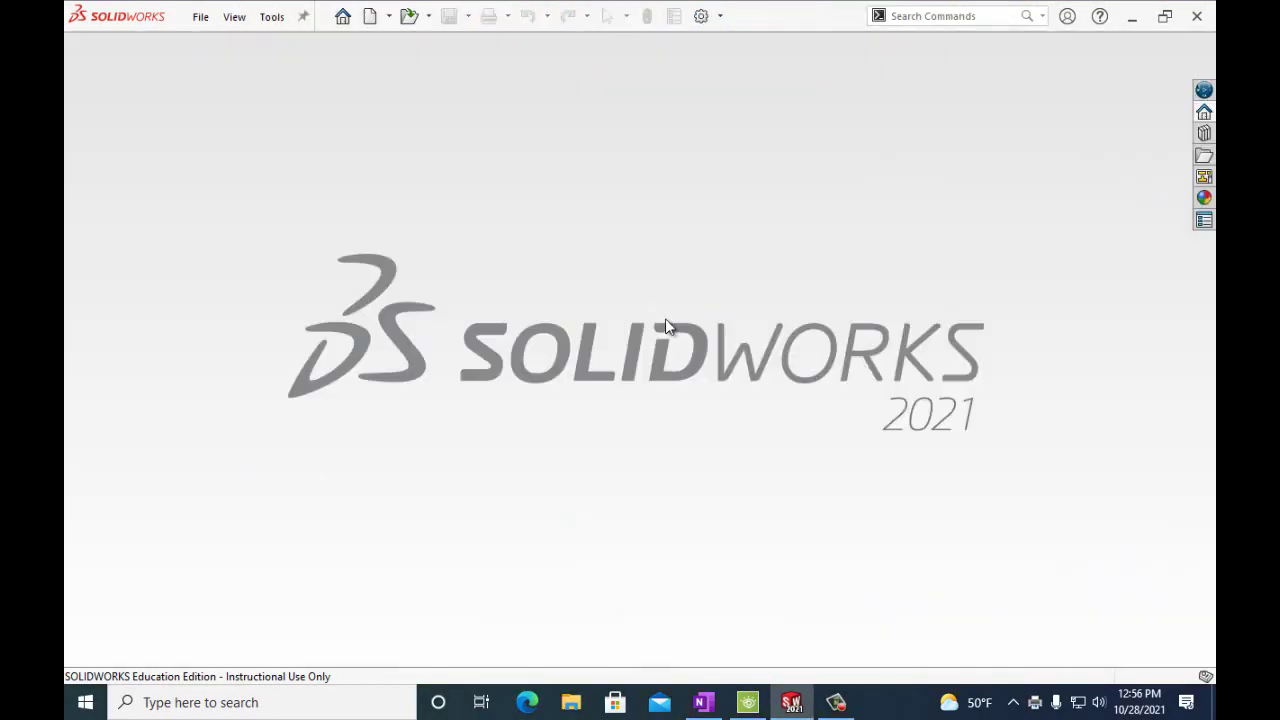
- Create a new, empty part document
{"action": "left_click", "coordinate": [203, 24]}
{"action": "left_click", "coordinate": [219, 46]}
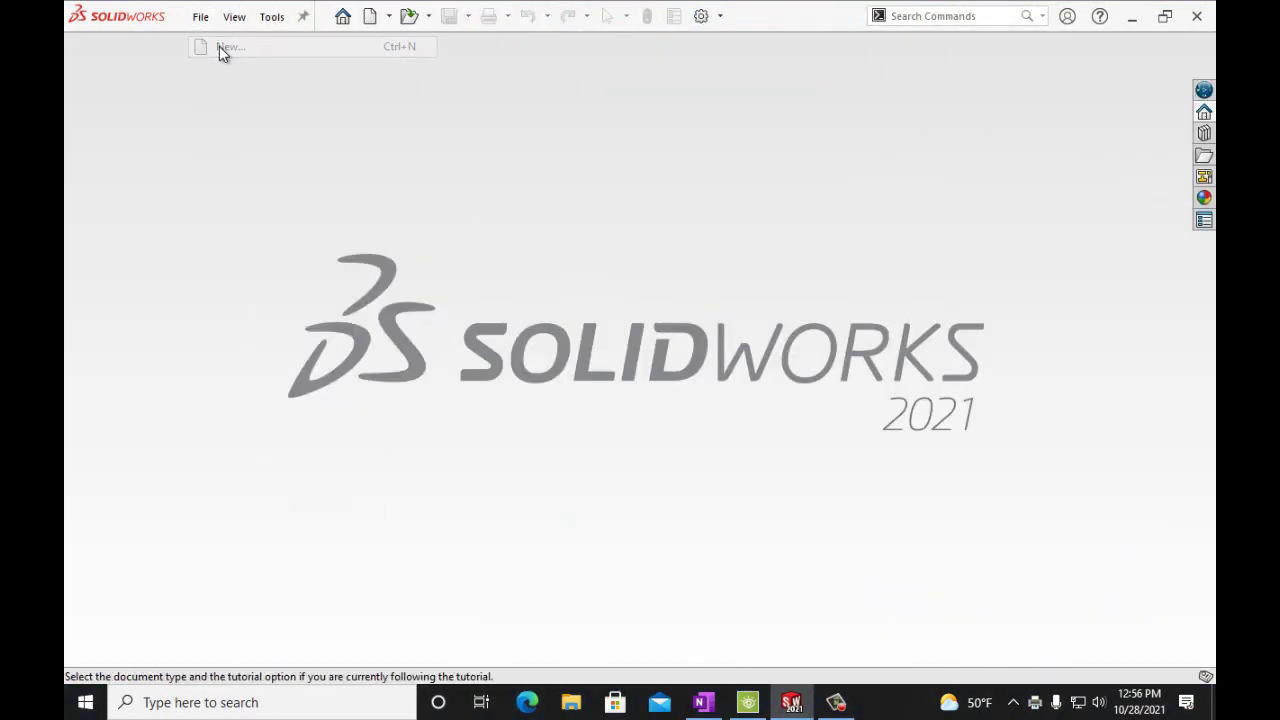
{"action": "left_click", "coordinate": [792, 514]}
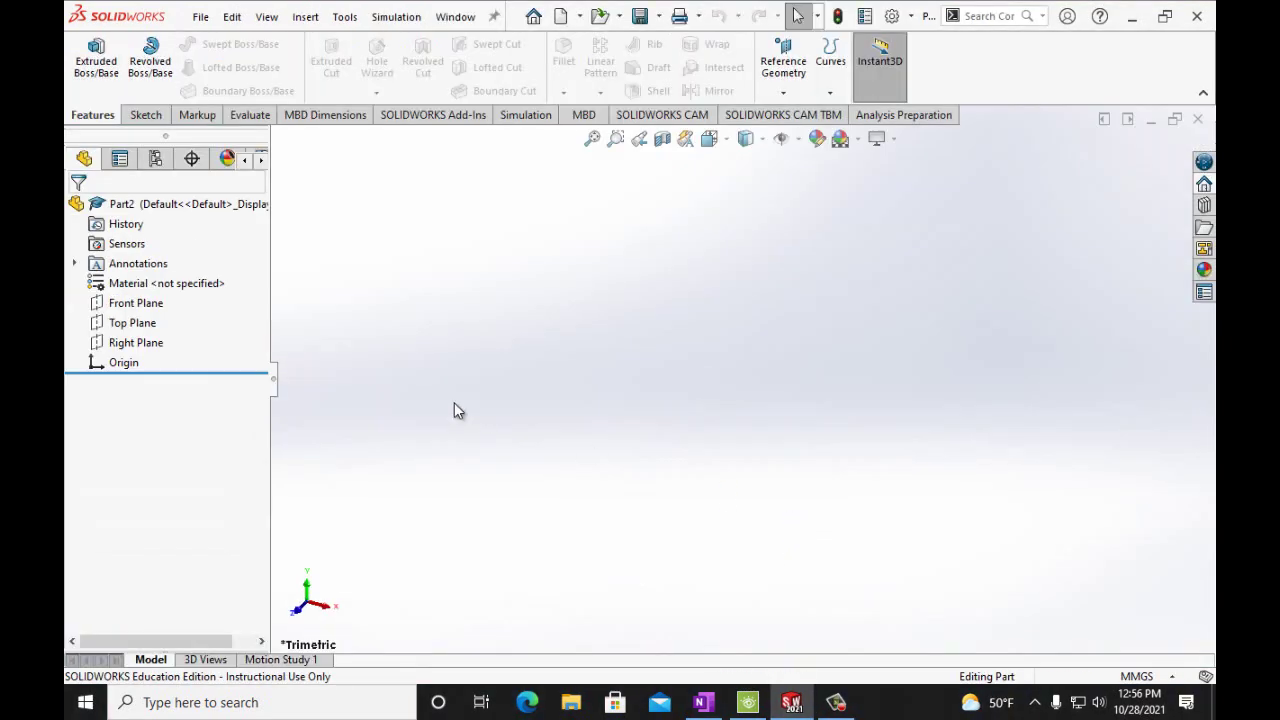
- Restore the SOLIDWORKS and OneNote windows down from full screen so that both share the desktop
{"action": "left_click", "coordinate": [719, 708]}
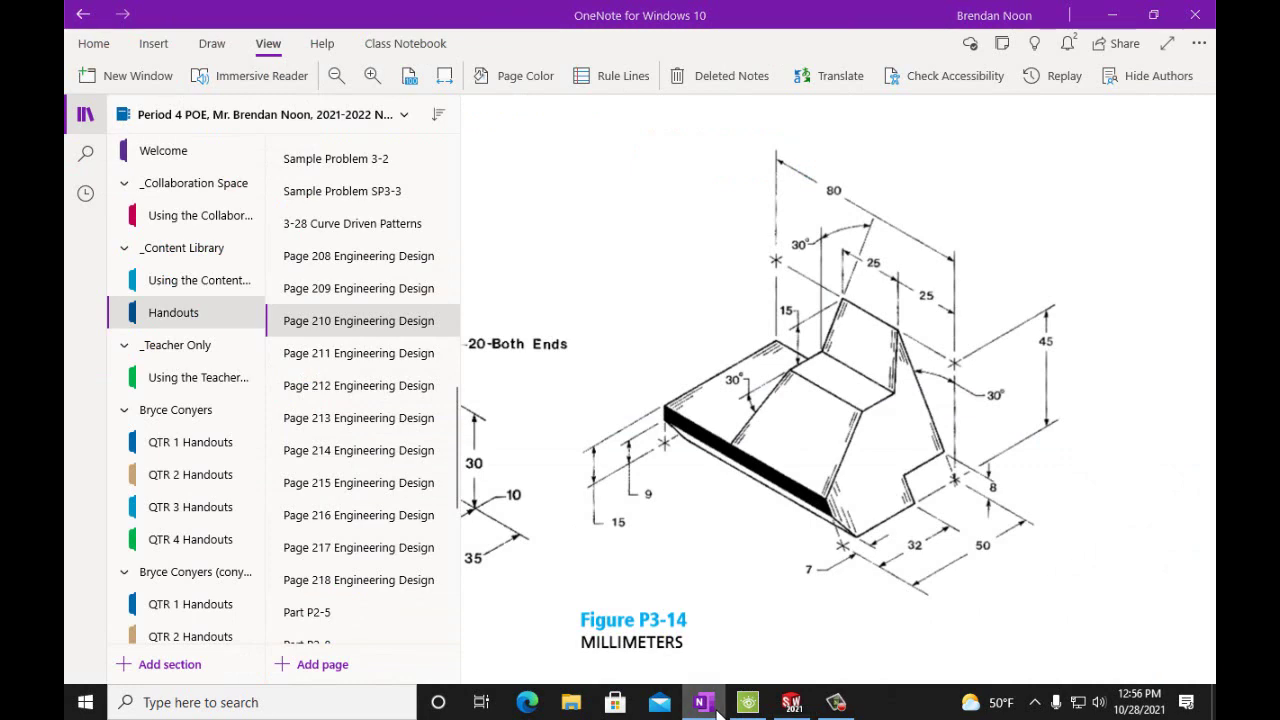
{"action": "left_click", "coordinate": [1111, 15]}
{"action": "left_click", "coordinate": [1165, 16]}
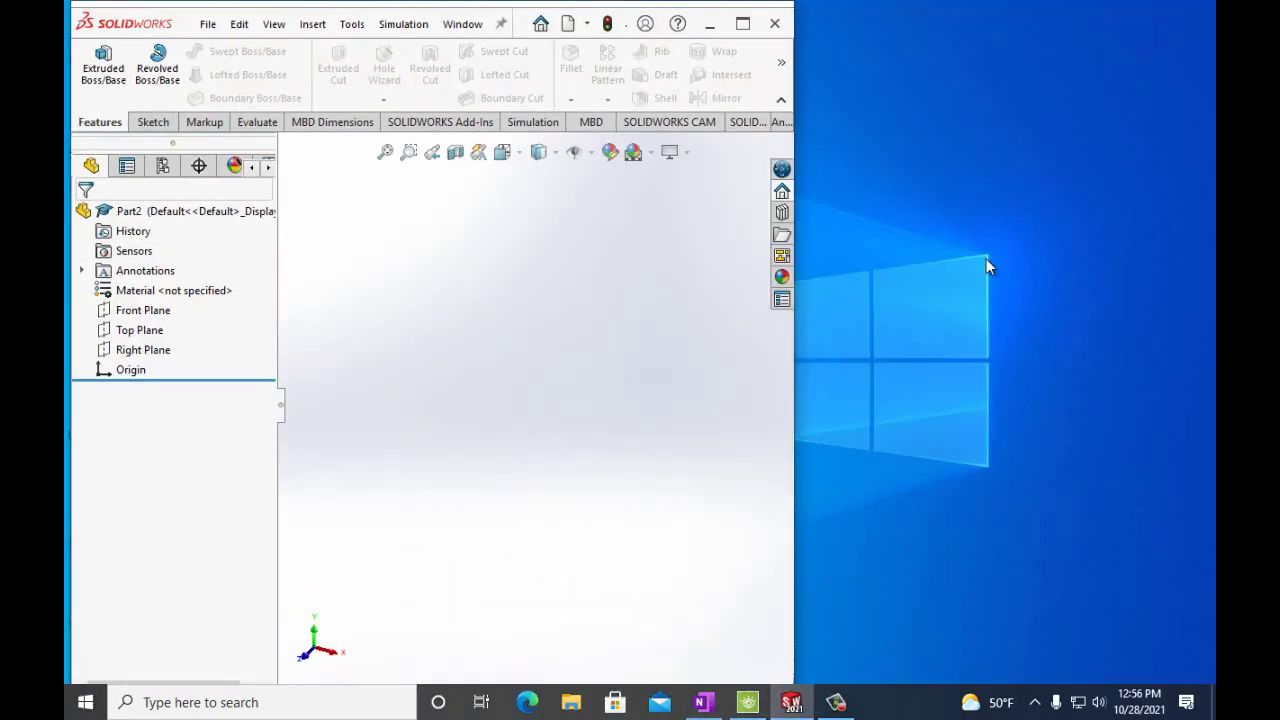
{"action": "left_click", "coordinate": [705, 703]}
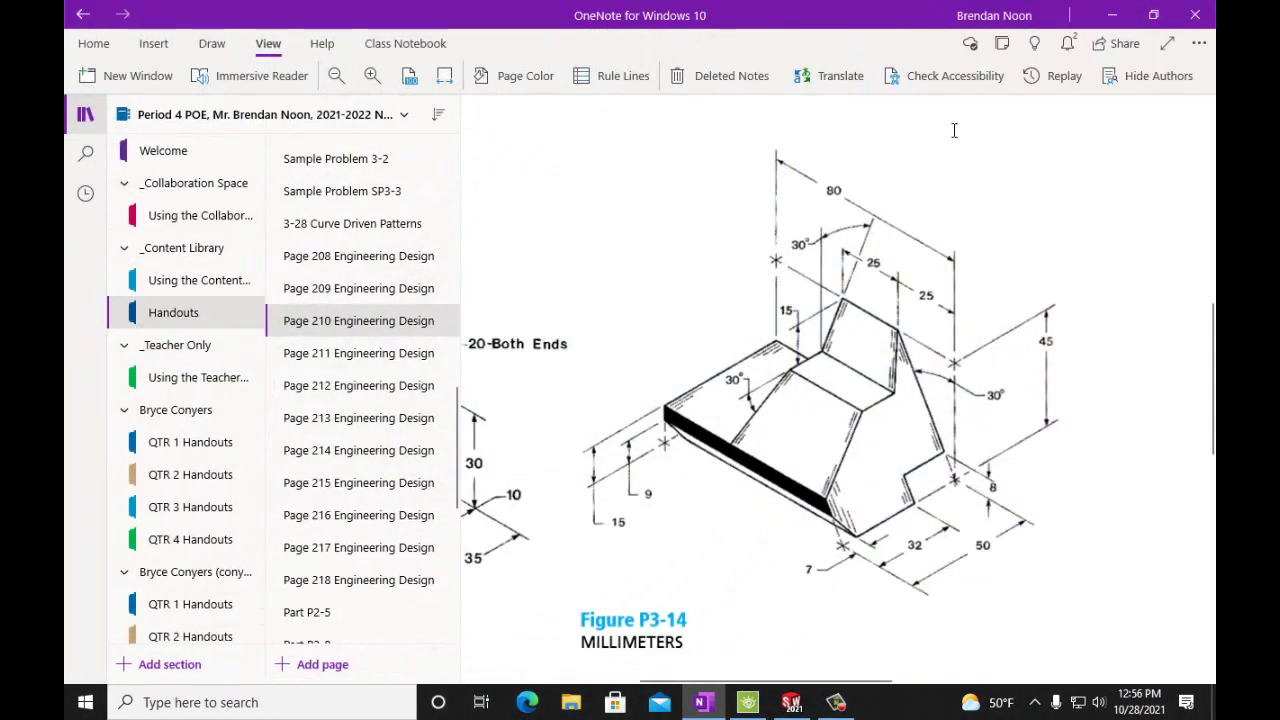
{"action": "left_click", "coordinate": [1153, 15]}
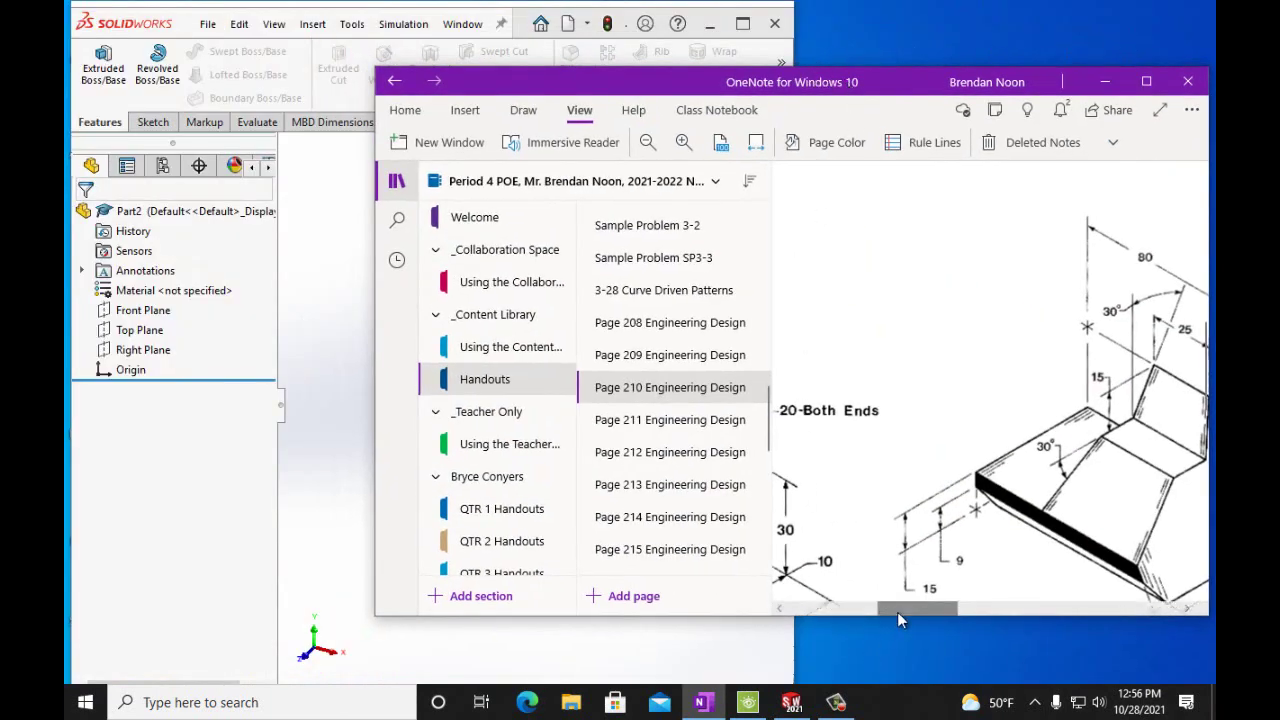
- Frame Figure P3-14 in the OneNote window, shift the window over SOLIDWORKS and widen it to show all the figure's dimensions
{"action": "left_click_drag", "start_coordinate": [897, 612], "coordinate": [919, 612]}
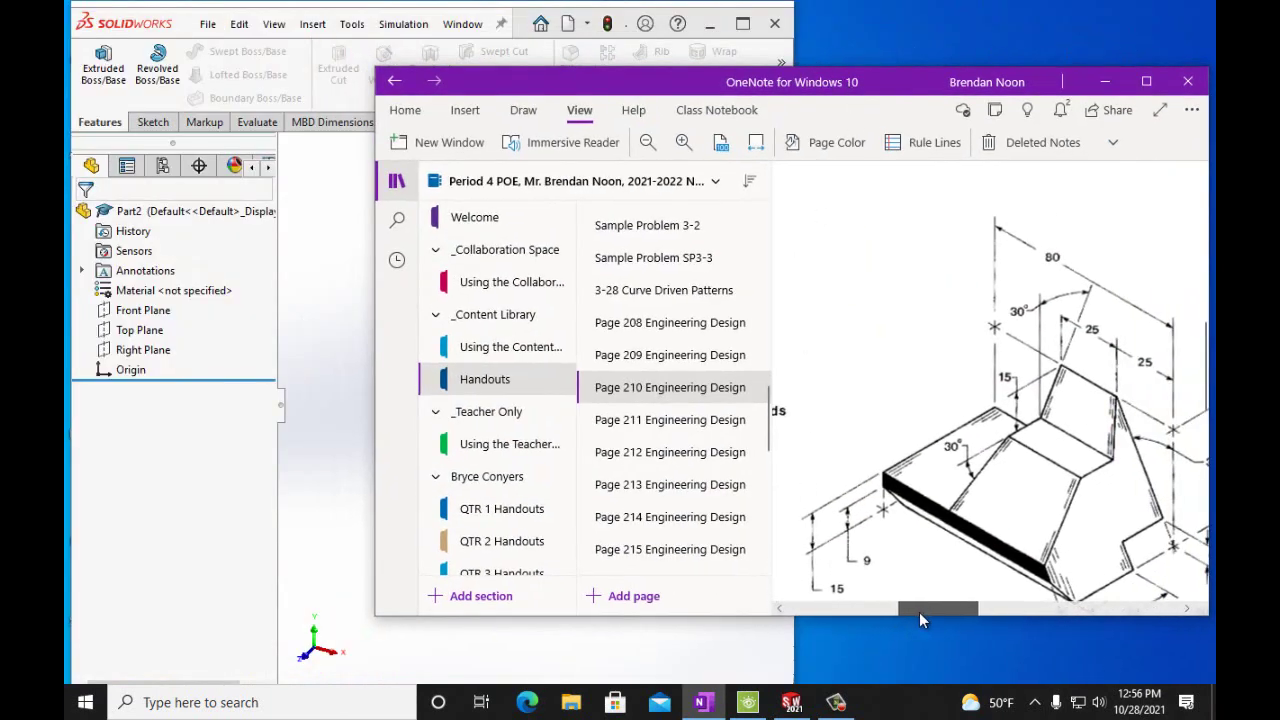
{"action": "scroll", "coordinate": [958, 535], "scroll_direction": "down", "scroll_amount": 2}
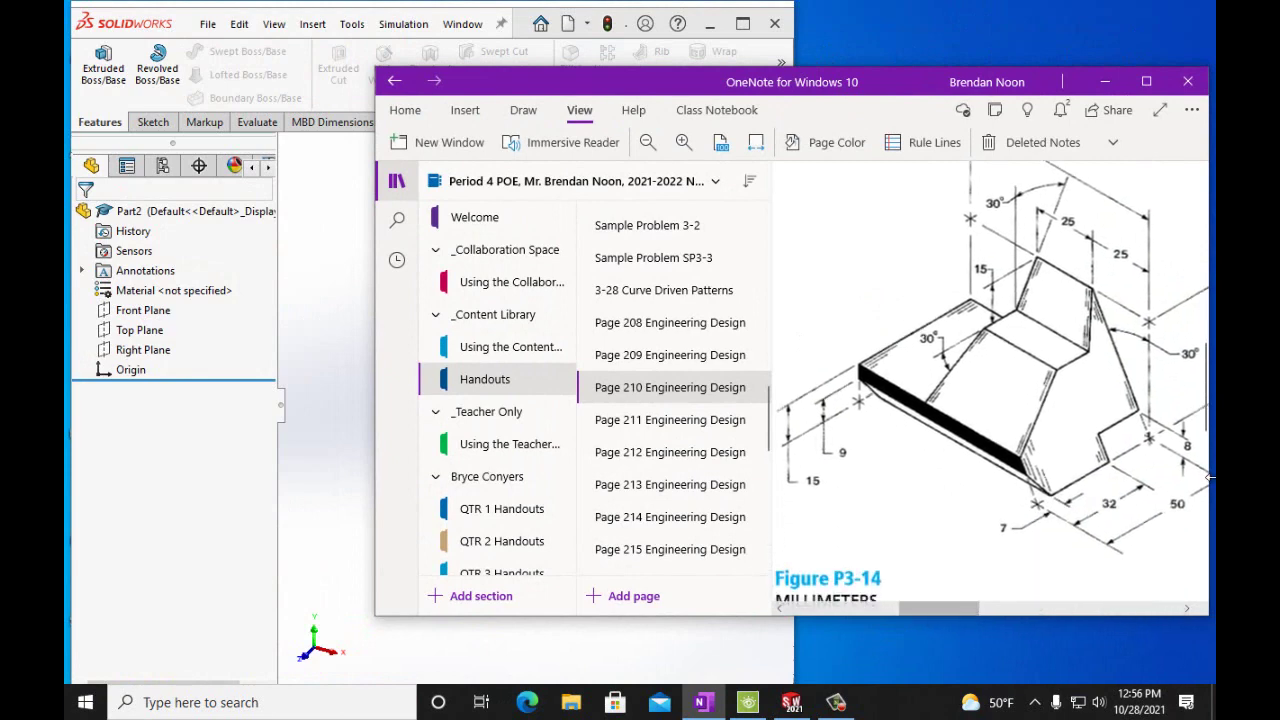
{"action": "left_click_drag", "start_coordinate": [1207, 479], "coordinate": [1212, 480]}
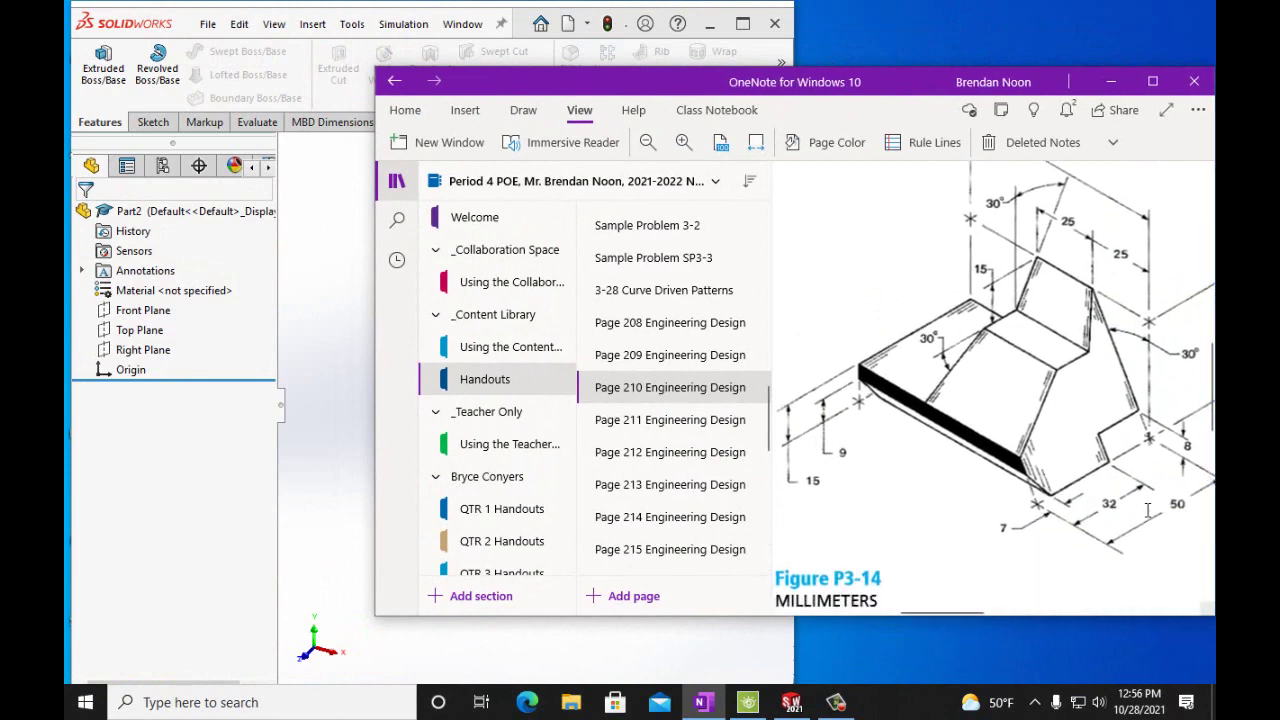
{"action": "left_click_drag", "start_coordinate": [896, 92], "coordinate": [825, 111]}
{"action": "left_click_drag", "start_coordinate": [1148, 315], "coordinate": [1206, 318]}
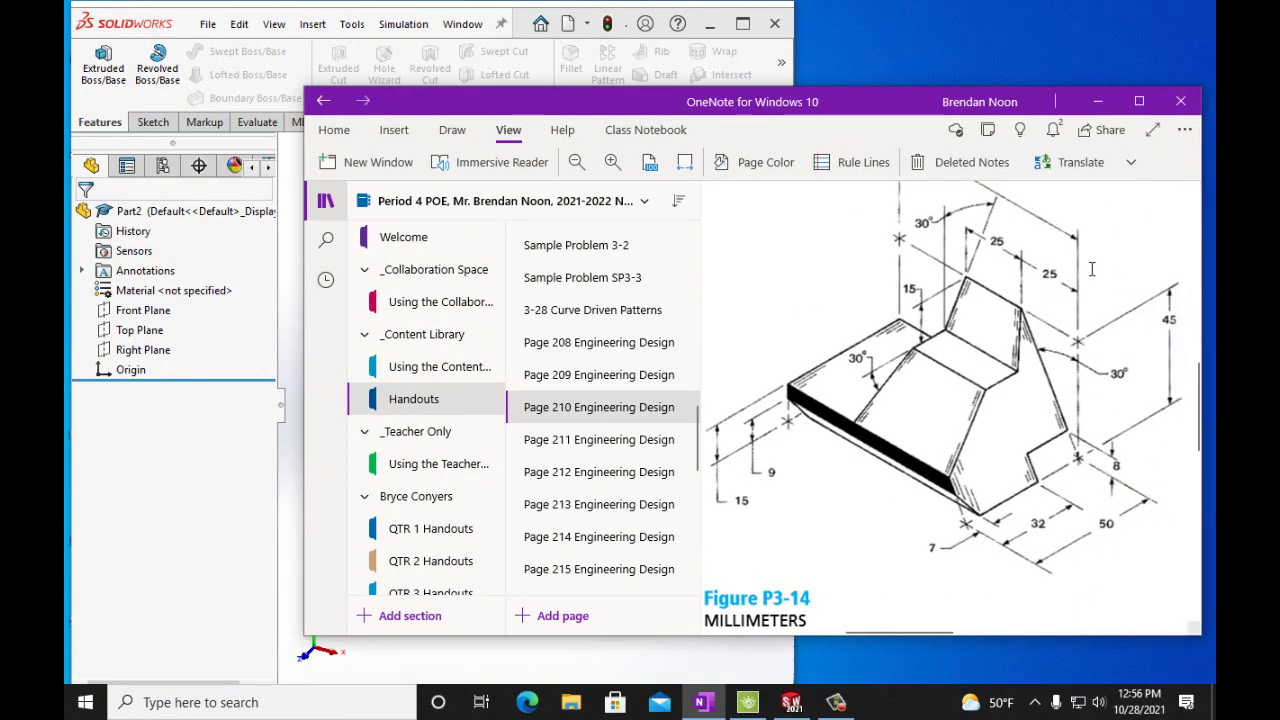
- Shift the OneNote window aside so Figure P3-14 stays readable, and bring the SOLIDWORKS part to the front
{"action": "left_click_drag", "start_coordinate": [884, 95], "coordinate": [907, 99]}
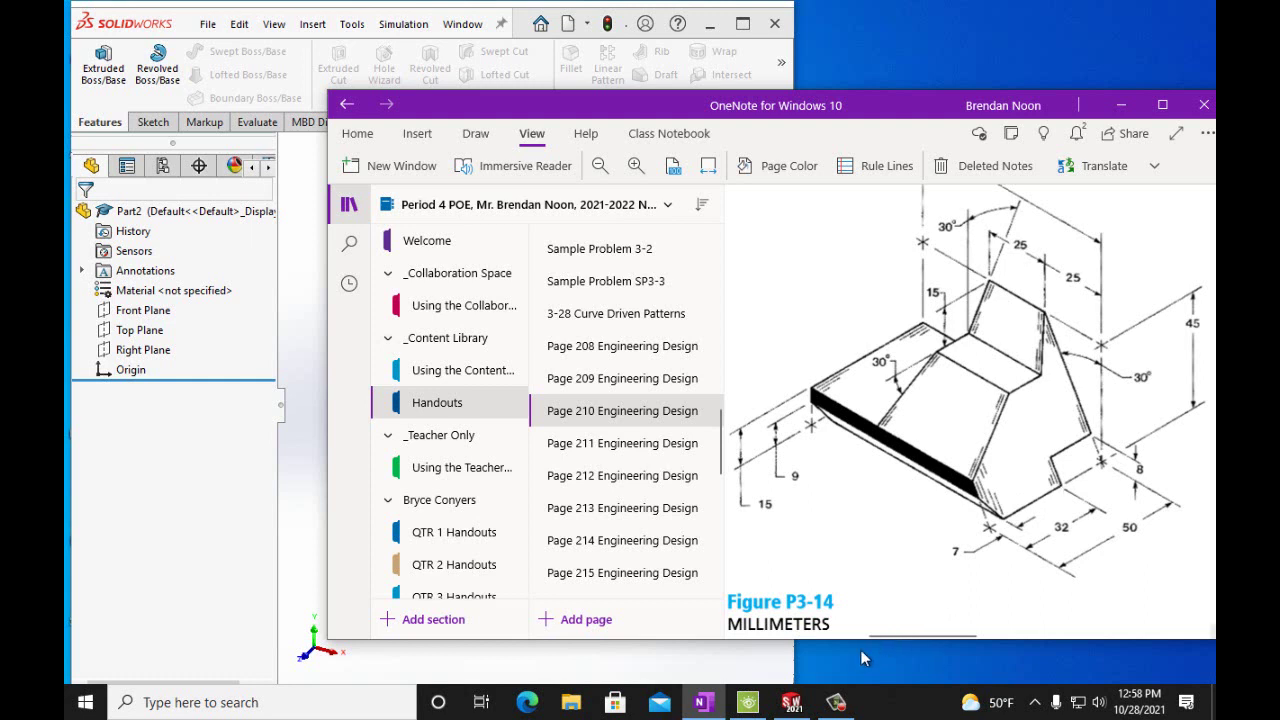
{"action": "mouse_move", "coordinate": [808, 703]}
{"action": "left_click", "coordinate": [790, 704]}
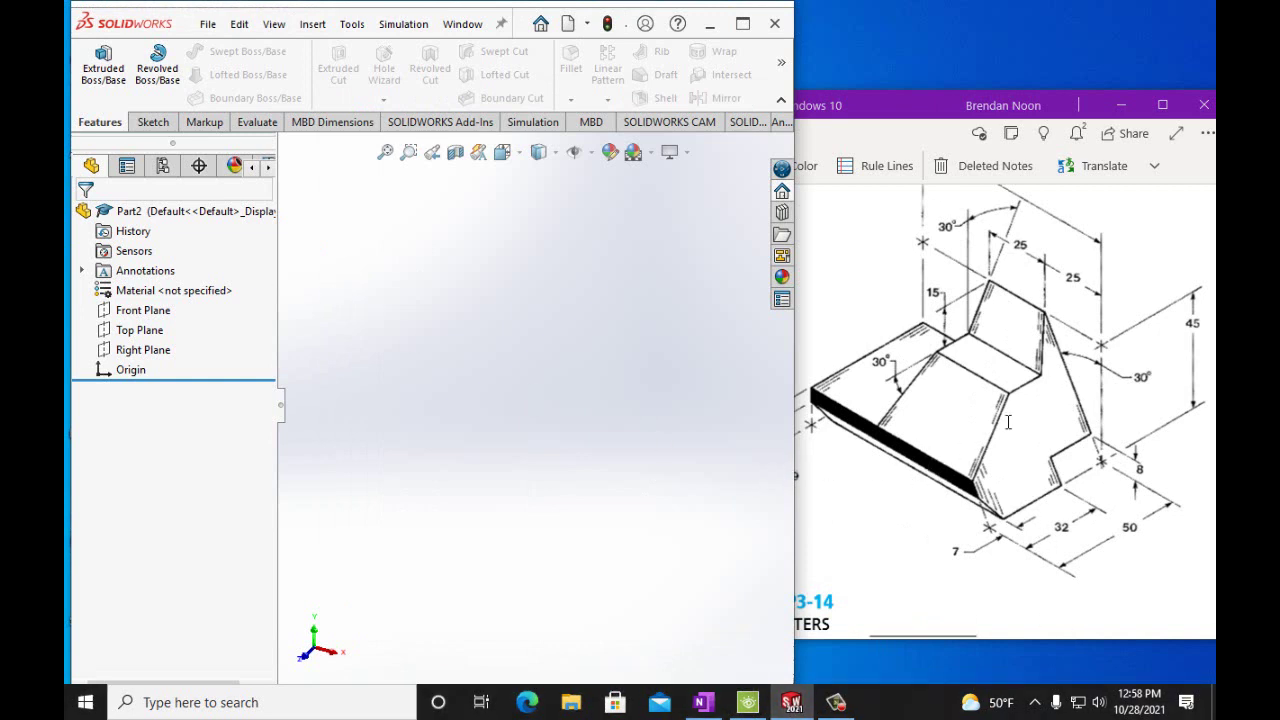
- Sketch on the Right Plane a bottom line about 79 mm long from the origin, a rise of about 19 mm and an outward ledge of about 26 mm
{"action": "left_click", "coordinate": [143, 350]}
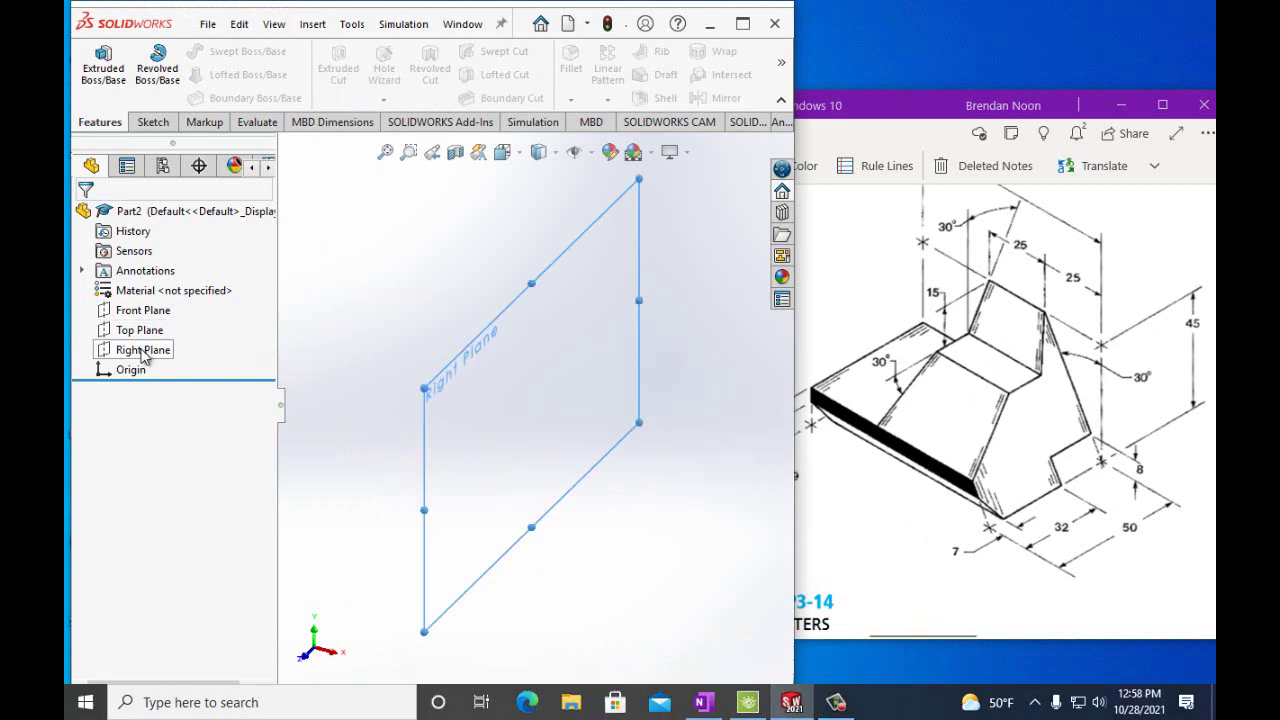
{"action": "left_click", "coordinate": [153, 122]}
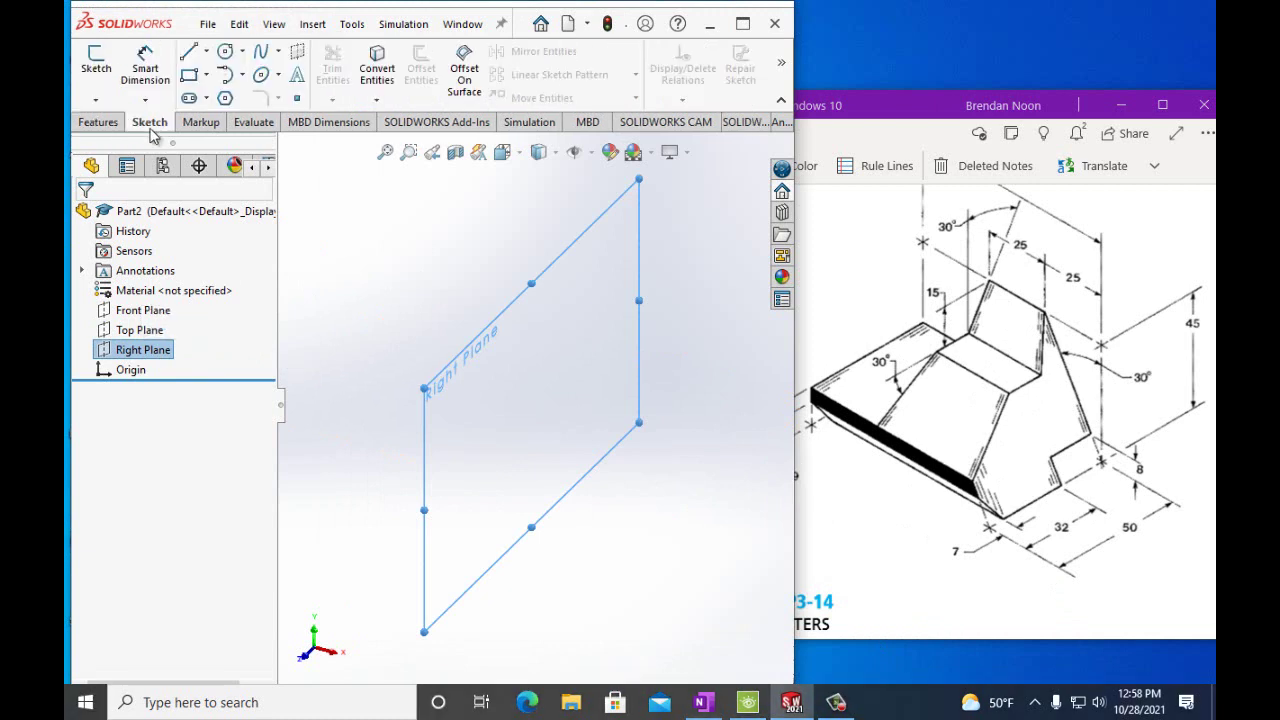
{"action": "left_click", "coordinate": [93, 72]}
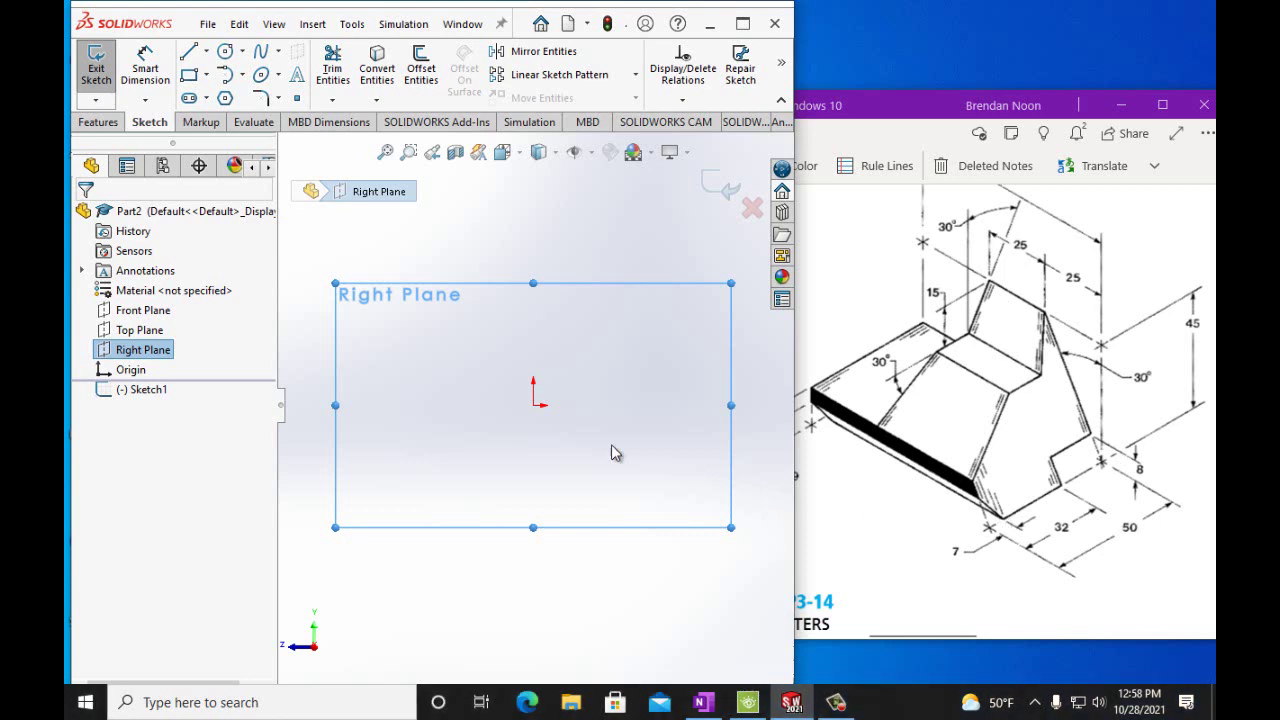
{"action": "left_click", "coordinate": [188, 51]}
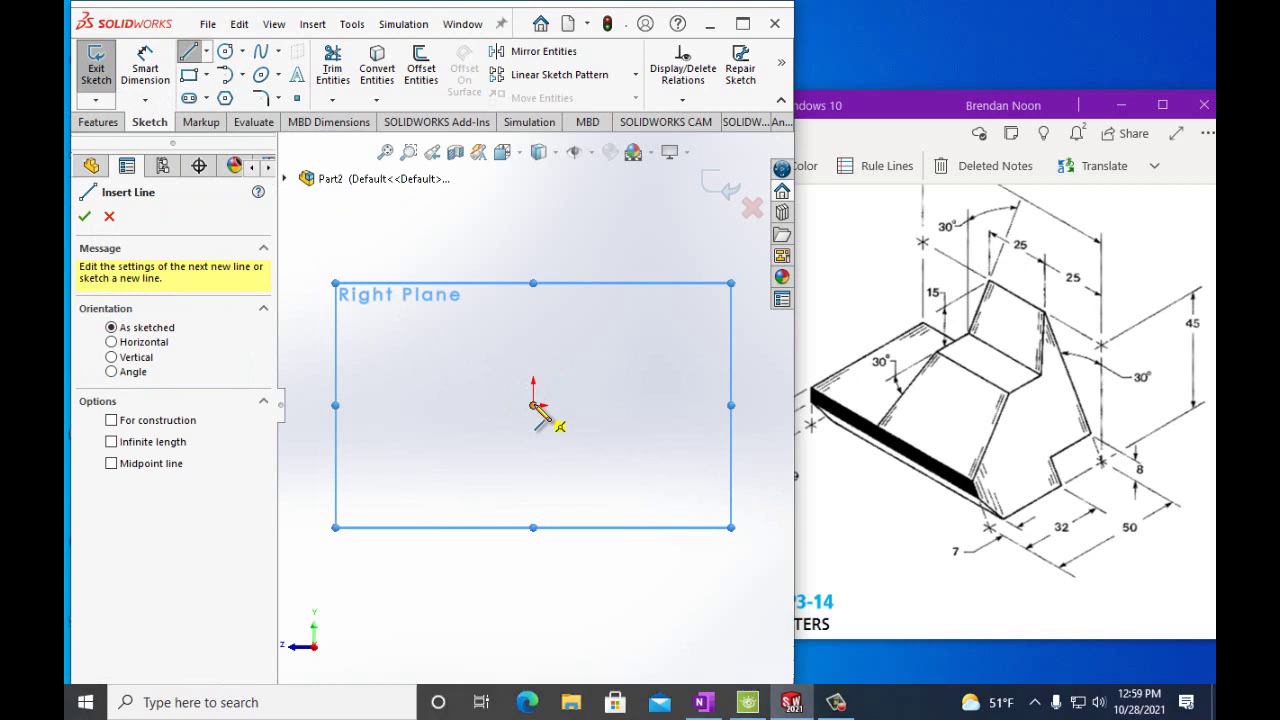
{"action": "left_click", "coordinate": [534, 405]}
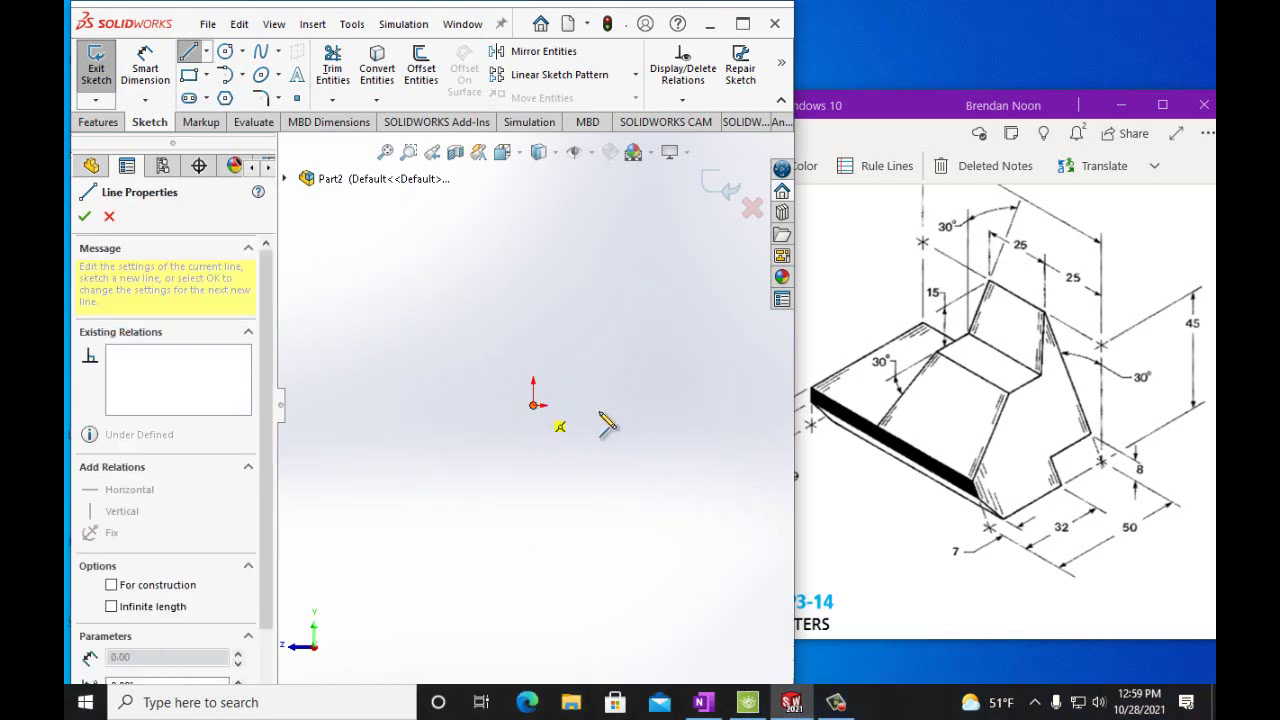
{"action": "left_click", "coordinate": [710, 405]}
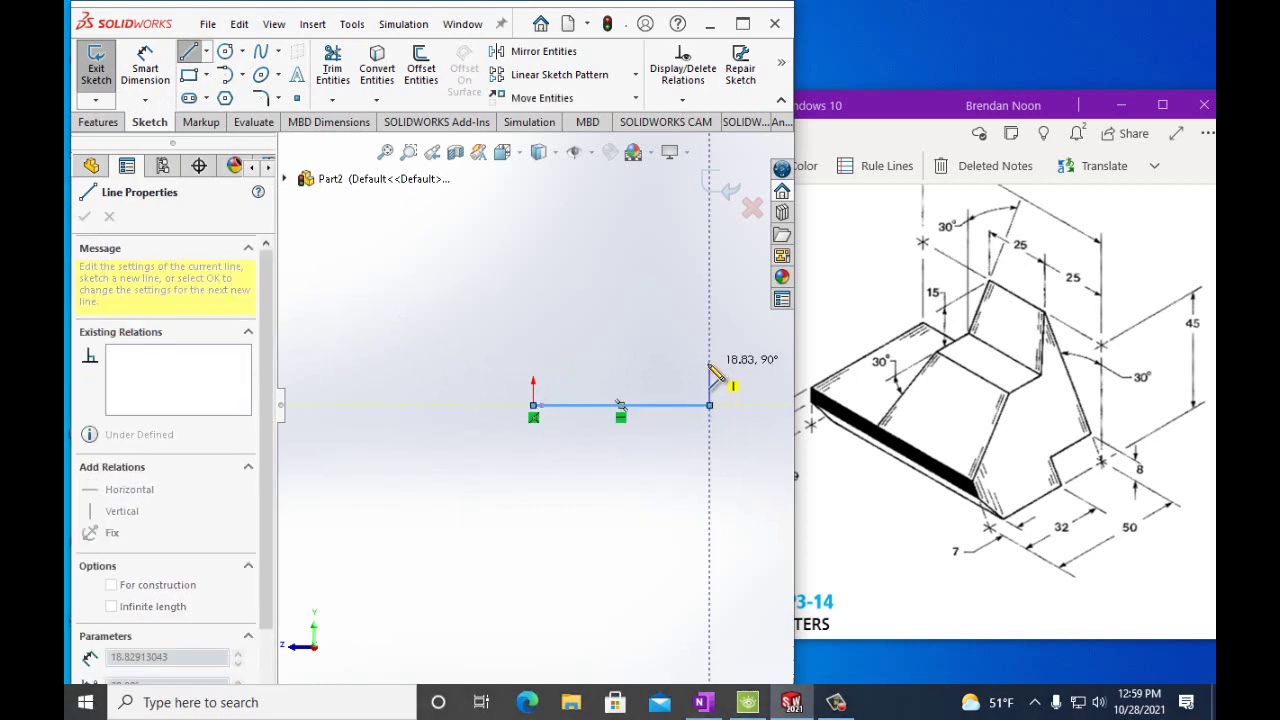
{"action": "left_click", "coordinate": [710, 363]}
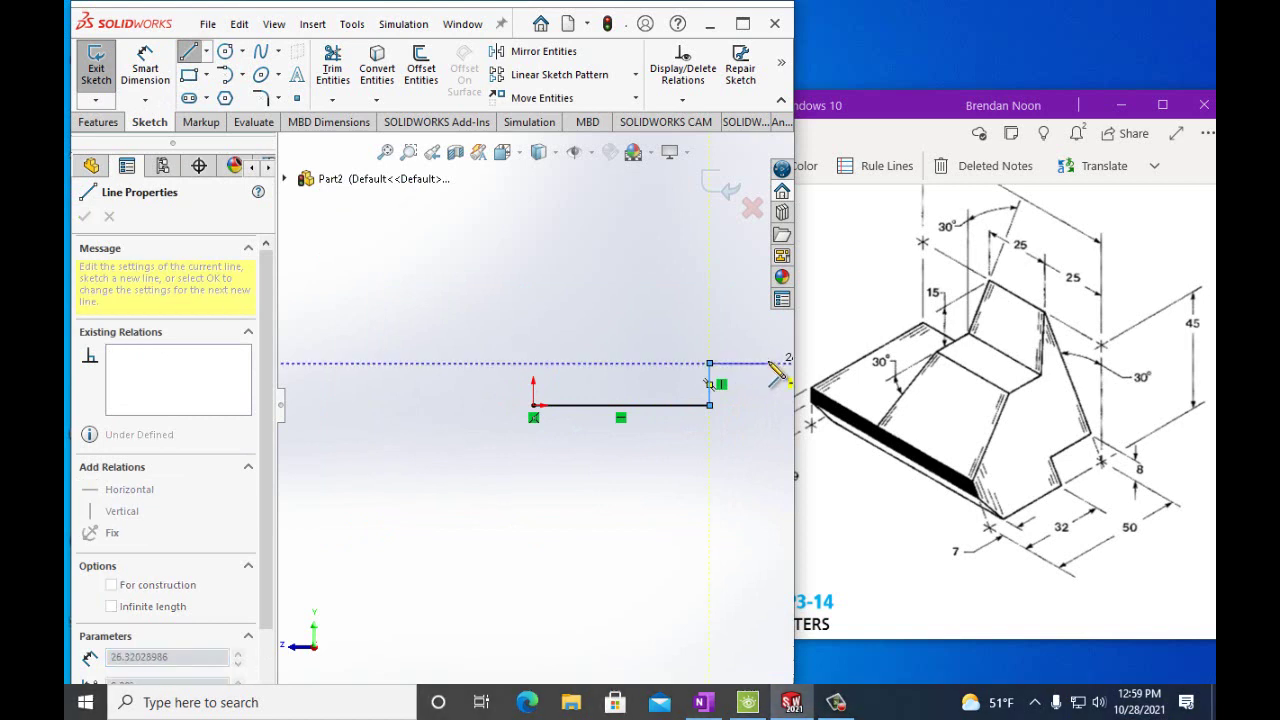
{"action": "double_click", "coordinate": [768, 363]}
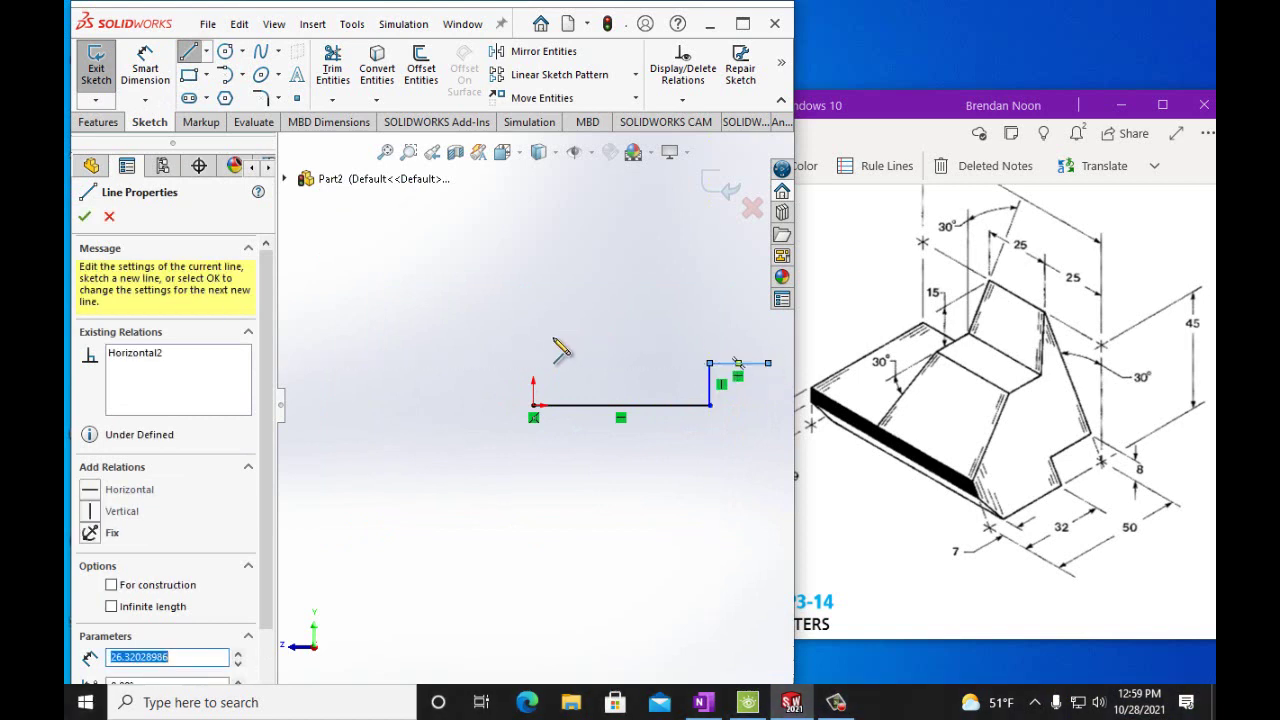
- Draw from the origin an outward slant about 18 mm long, a vertical line about 15 mm, a long inward slope and a horizontal line about 25 mm
{"action": "left_click", "coordinate": [533, 405]}
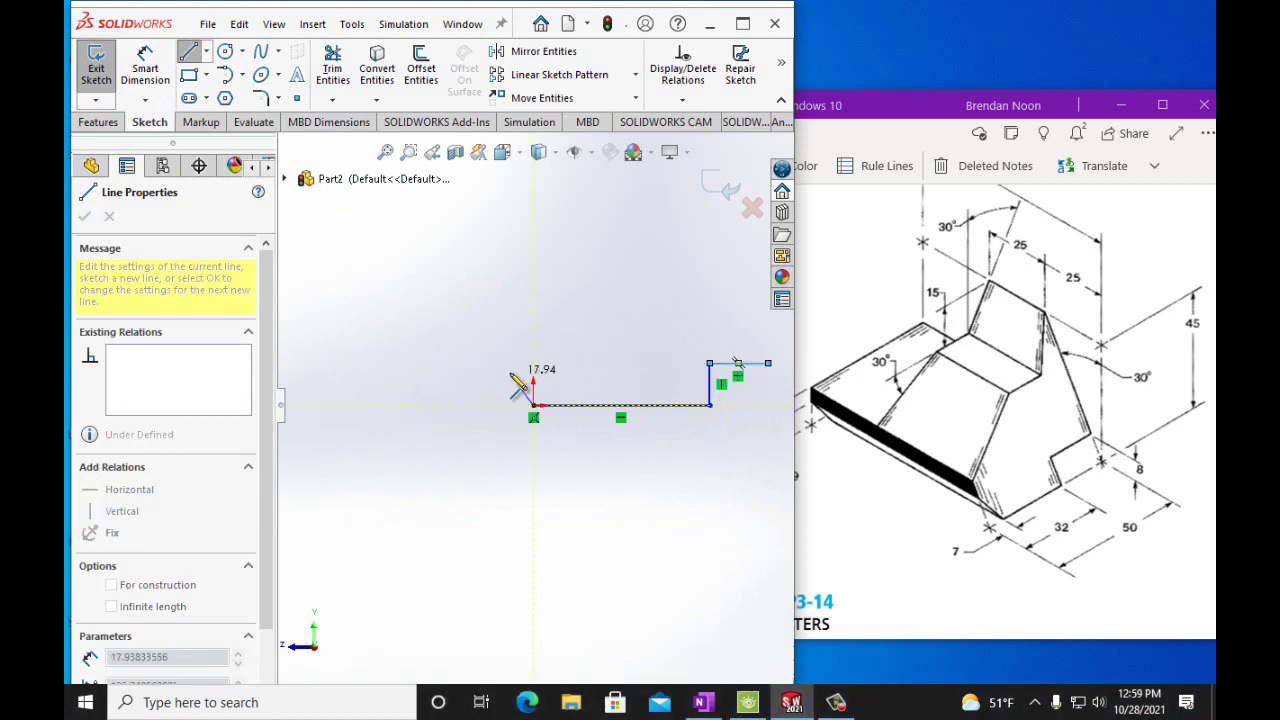
{"action": "double_click", "coordinate": [511, 341]}
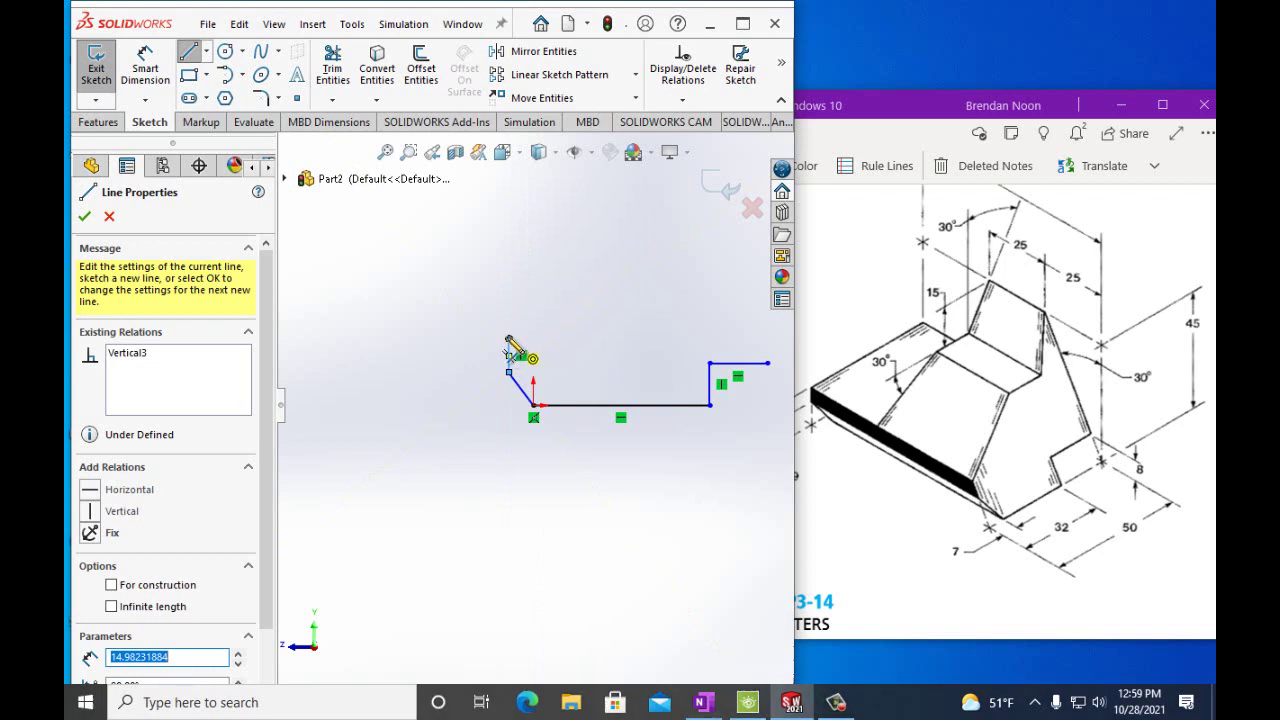
{"action": "left_click", "coordinate": [509, 341]}
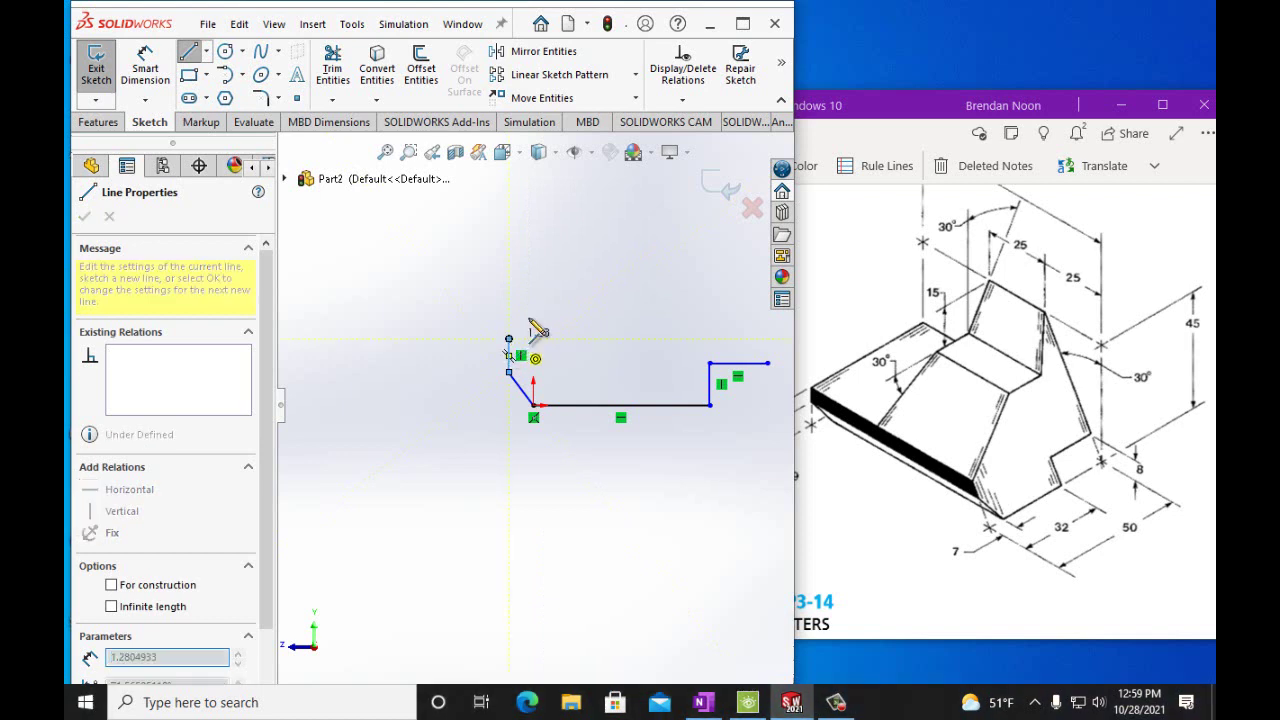
{"action": "left_click", "coordinate": [625, 224]}
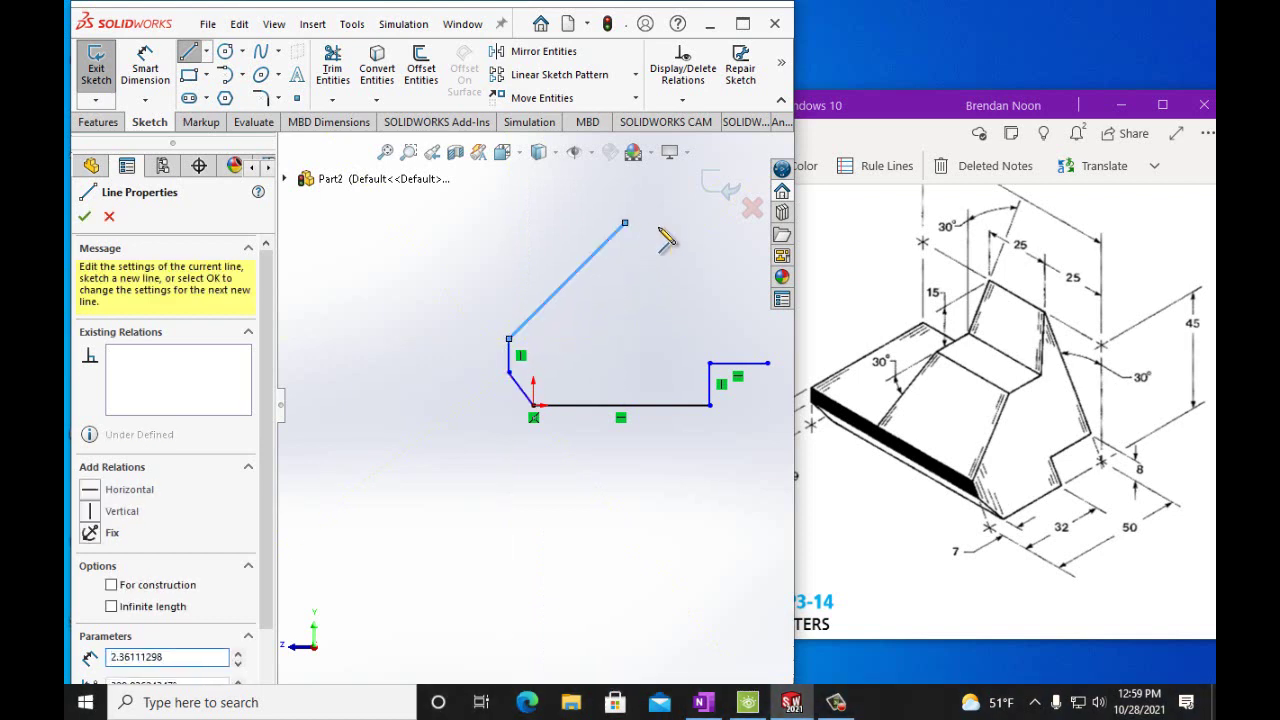
{"action": "left_click", "coordinate": [681, 223]}
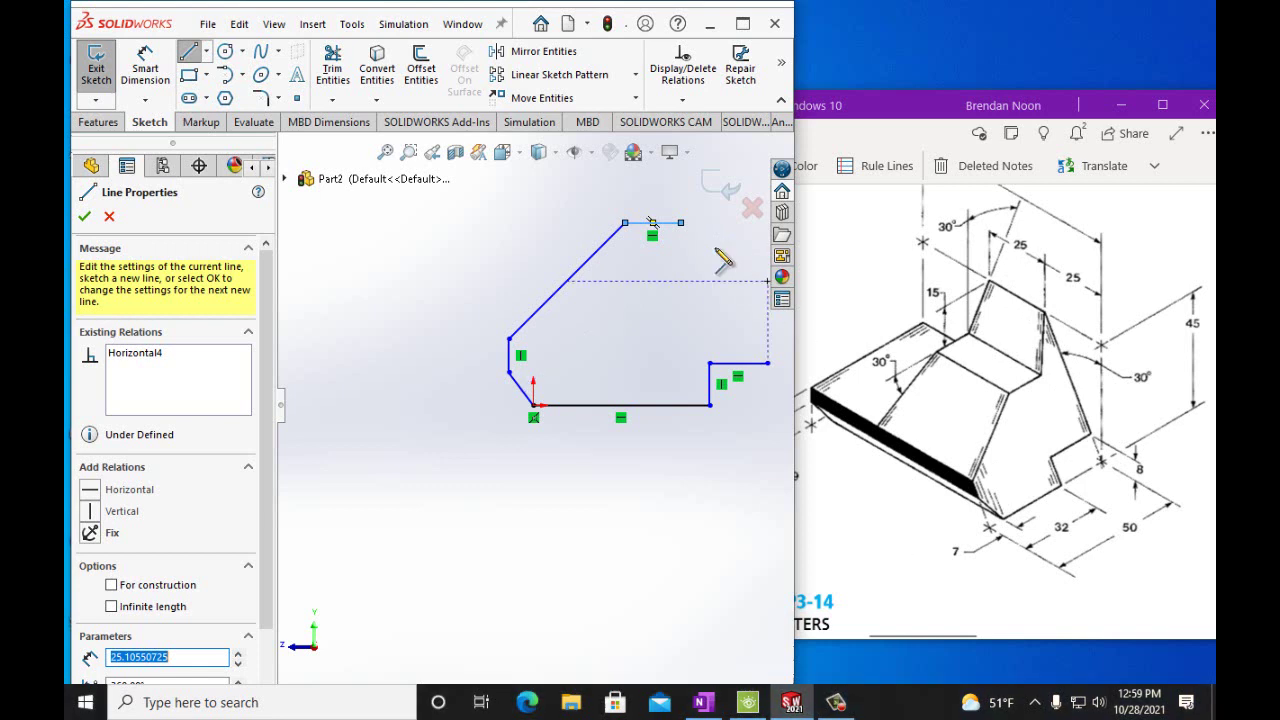
- Close the profile with an upward slope about 67 mm long and a vertical line about 117 mm long down to the ledge's open end
{"action": "scroll", "coordinate": [702, 269], "scroll_direction": "up", "scroll_amount": 2}
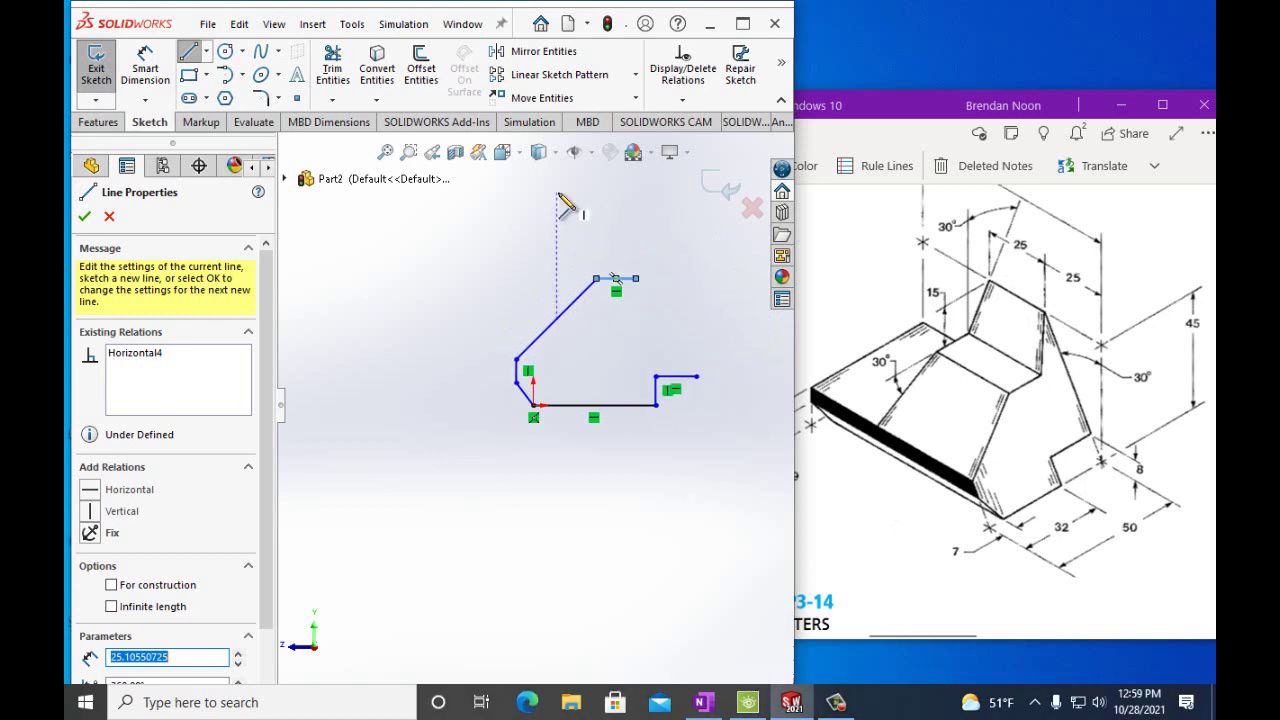
{"action": "left_click", "coordinate": [637, 279]}
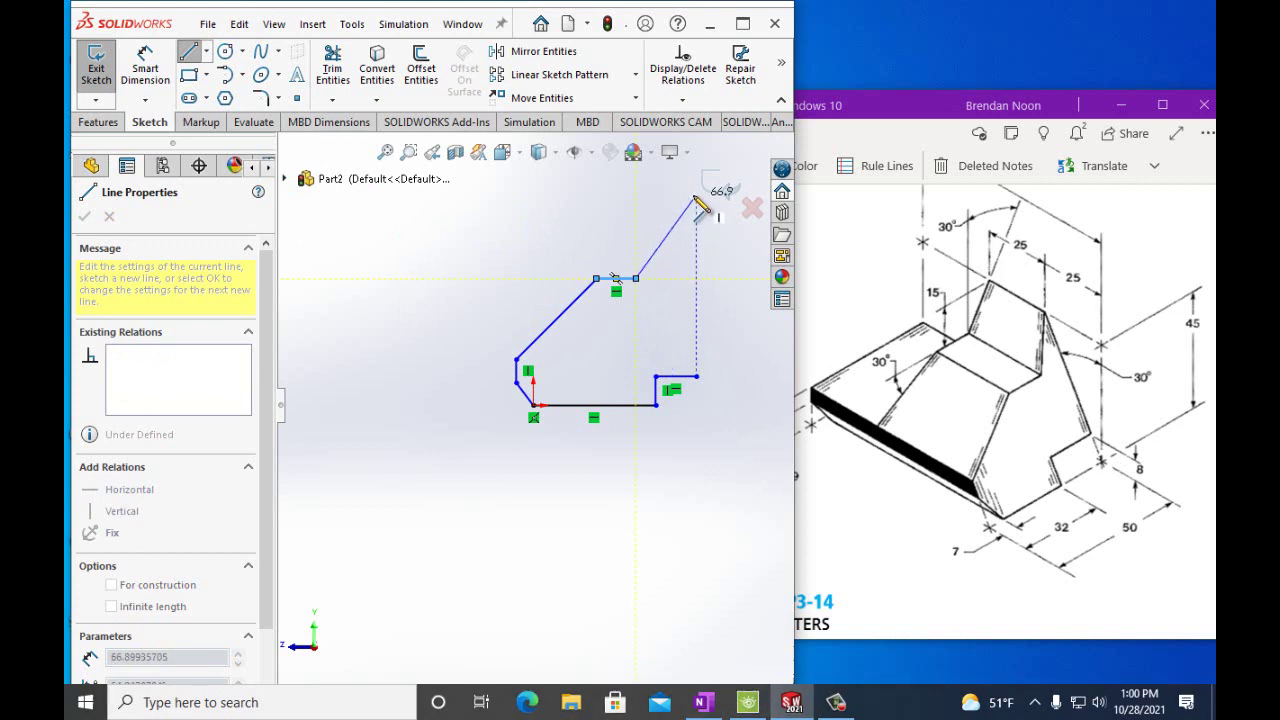
{"action": "left_click", "coordinate": [696, 195]}
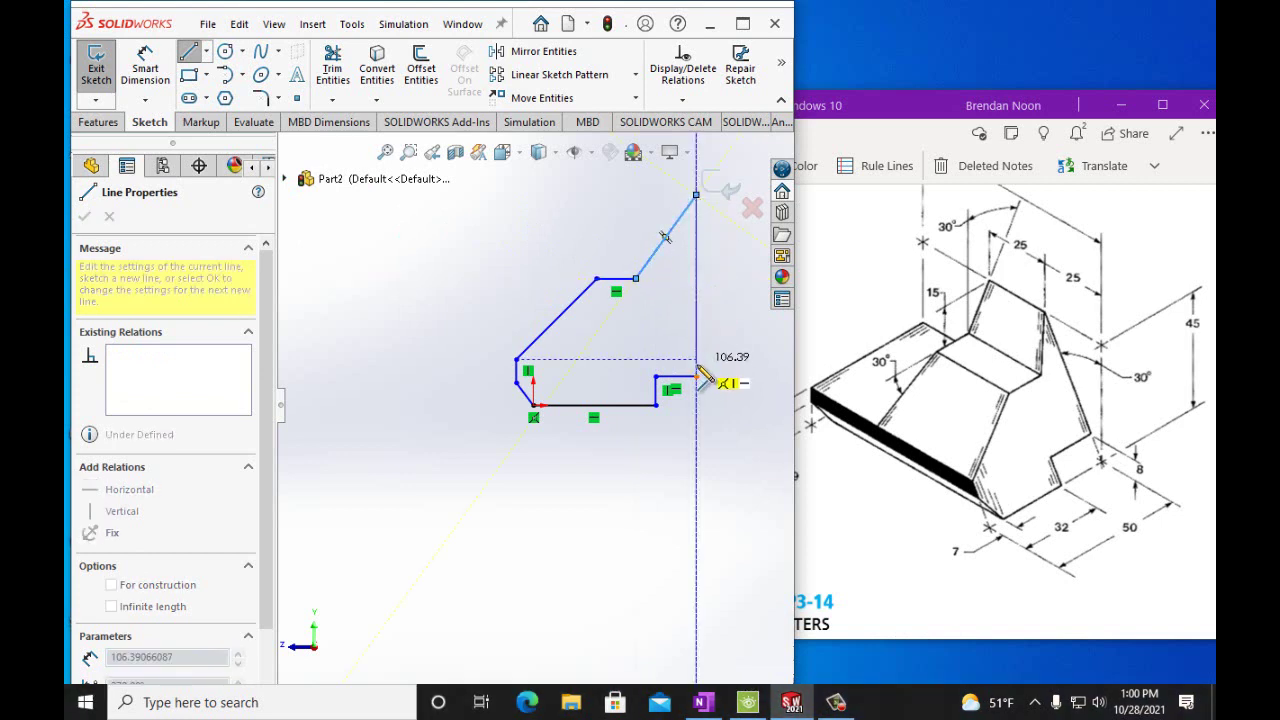
{"action": "left_click", "coordinate": [697, 378]}
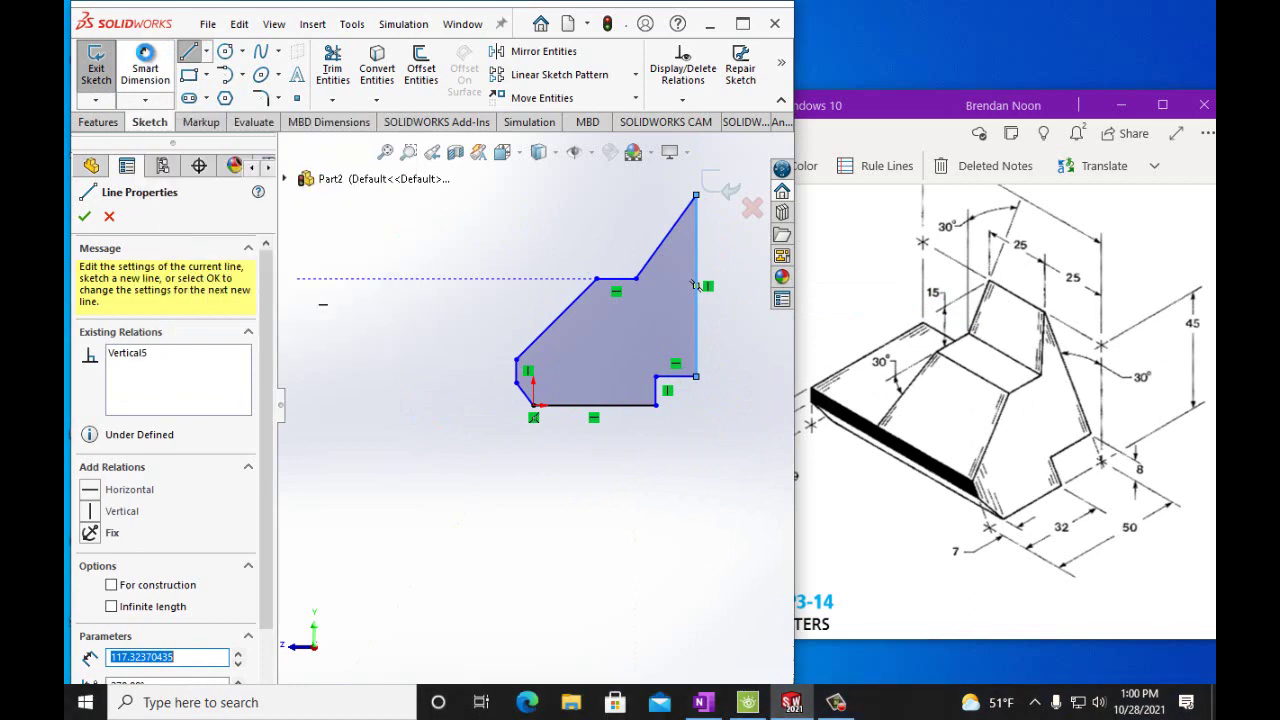
- Dimension the profile's bottom edge to 25 mm
{"action": "left_click", "coordinate": [145, 58]}
{"action": "left_click", "coordinate": [607, 407]}
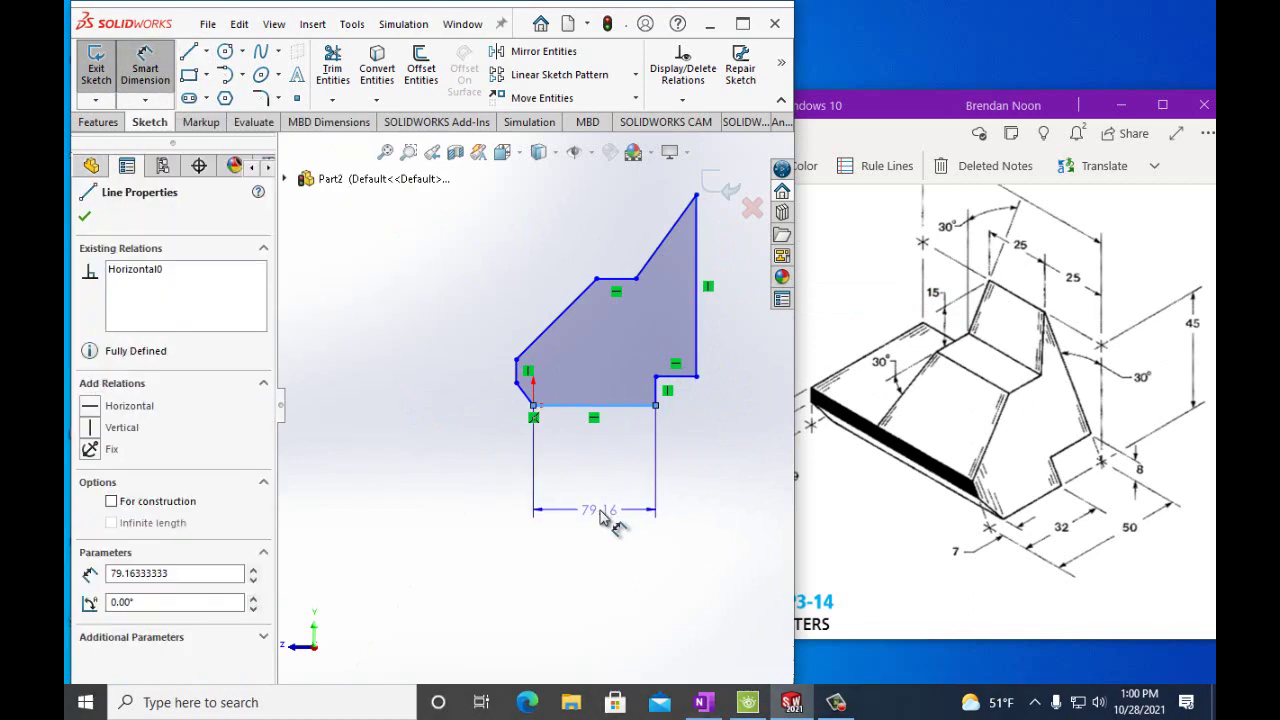
{"action": "left_click", "coordinate": [601, 512]}
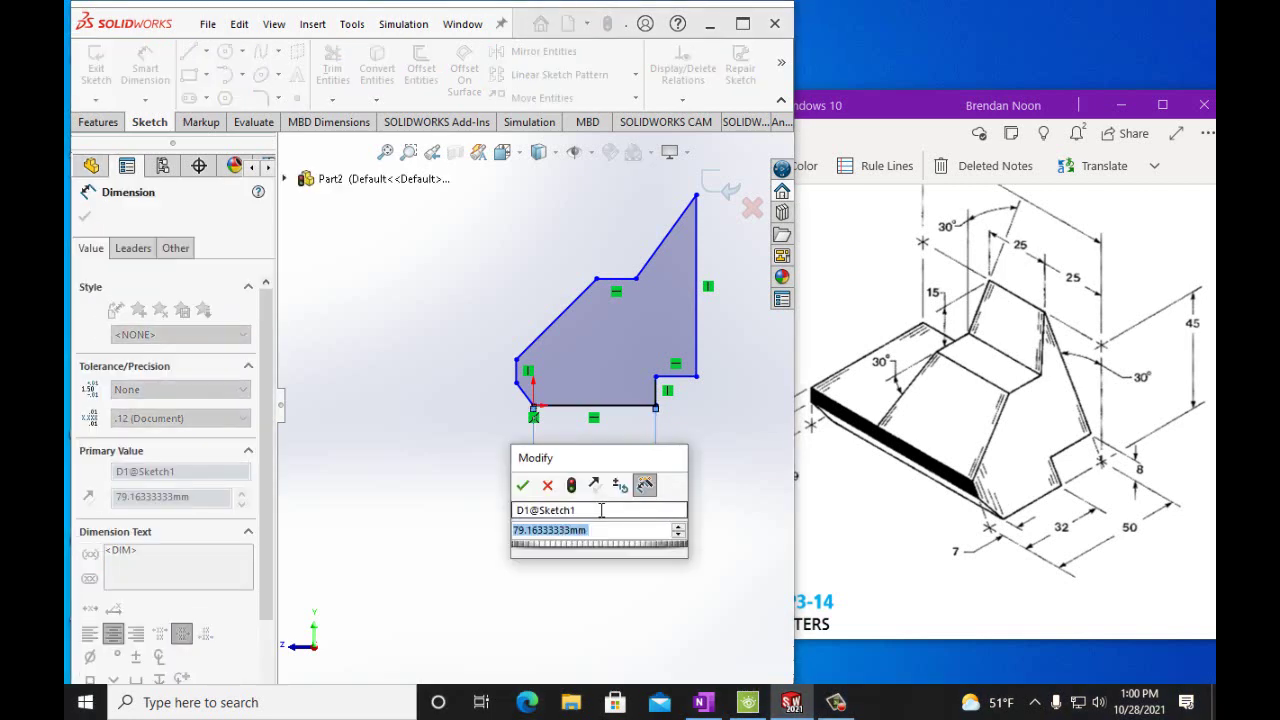
{"action": "type", "text": "25mm"}
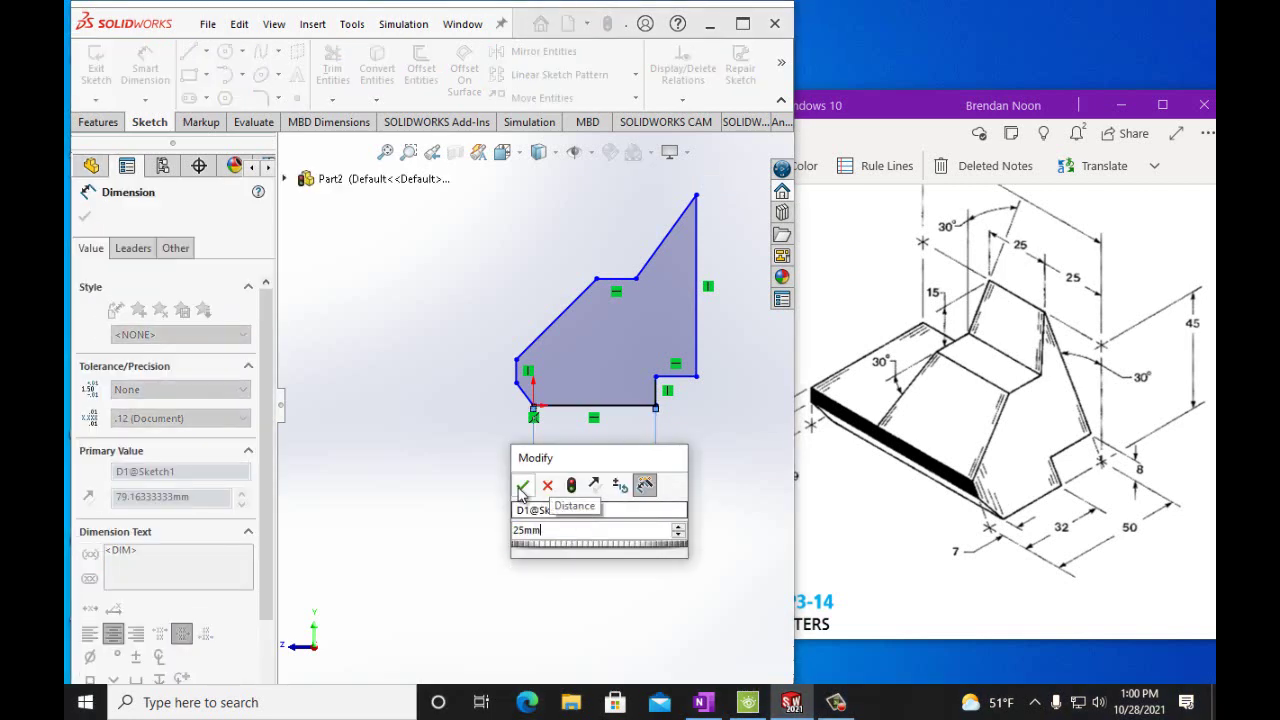
{"action": "left_click", "coordinate": [522, 488]}
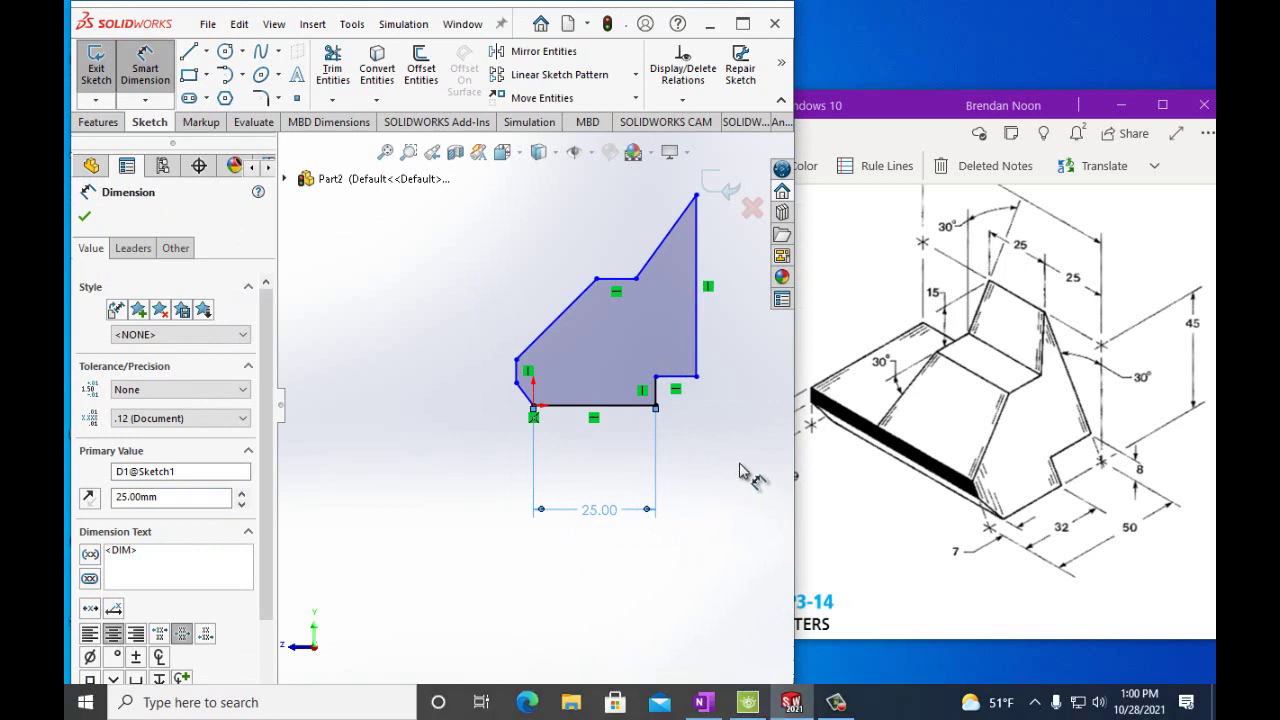
- Dimension the horizontal distance from the notch's lower corner to the upper end of the short slanted line as 32 mm
{"action": "left_click", "coordinate": [655, 407]}
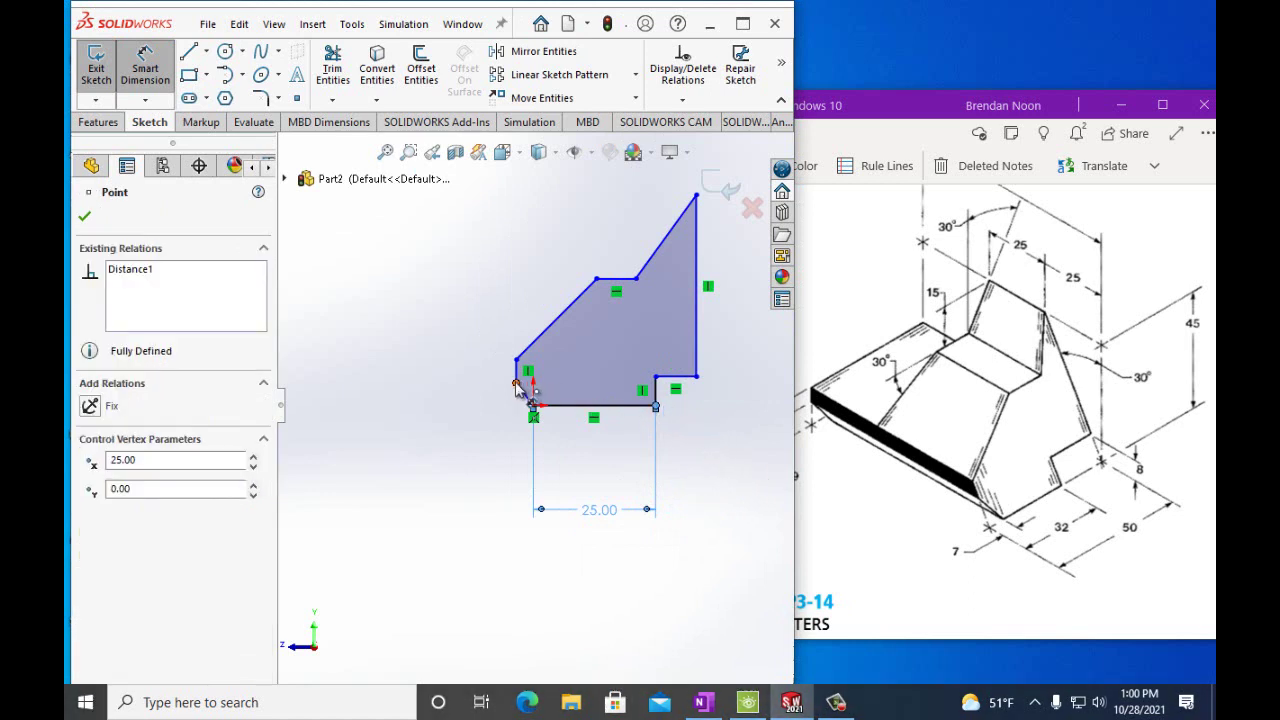
{"action": "left_click", "coordinate": [516, 384]}
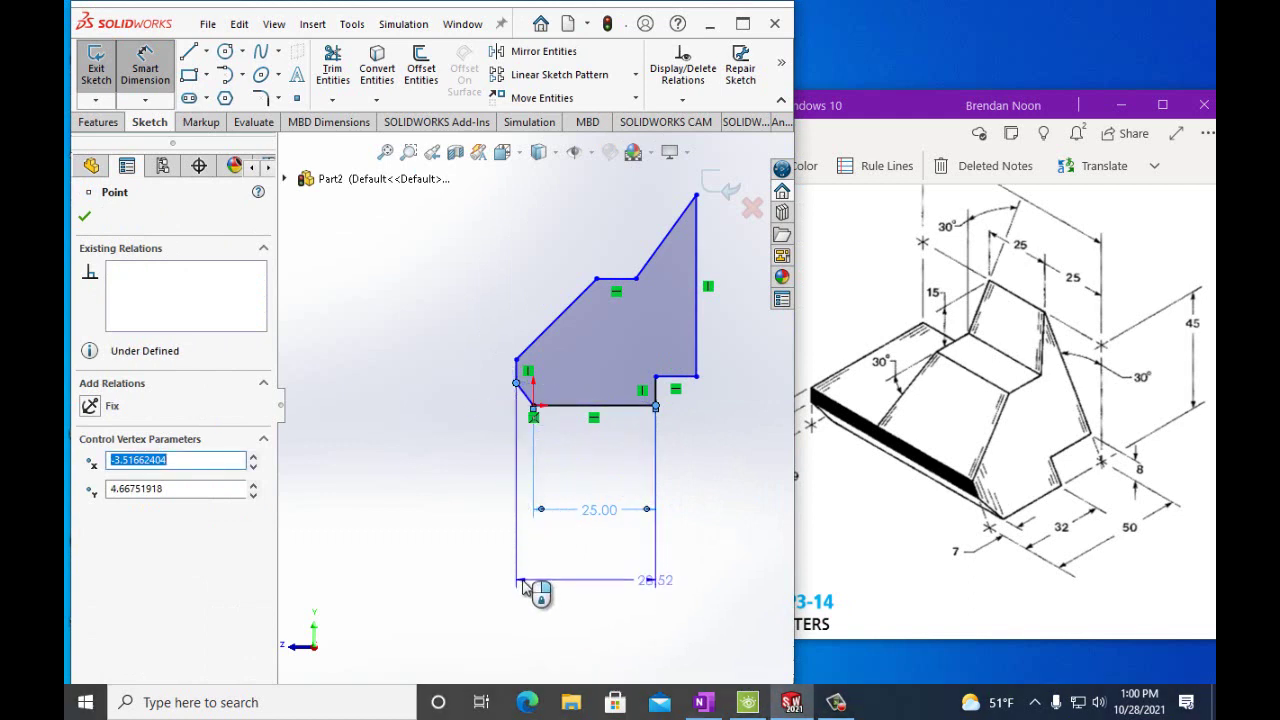
{"action": "left_click", "coordinate": [522, 587]}
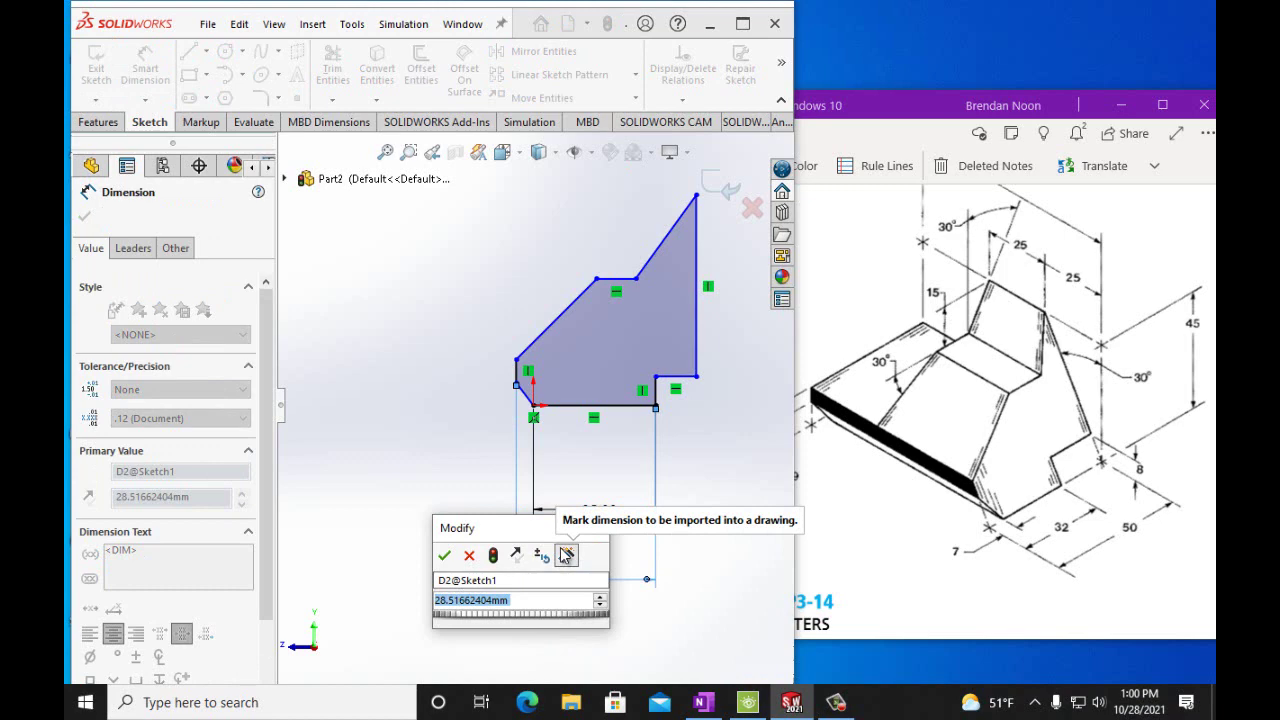
{"action": "type", "text": "32mm"}
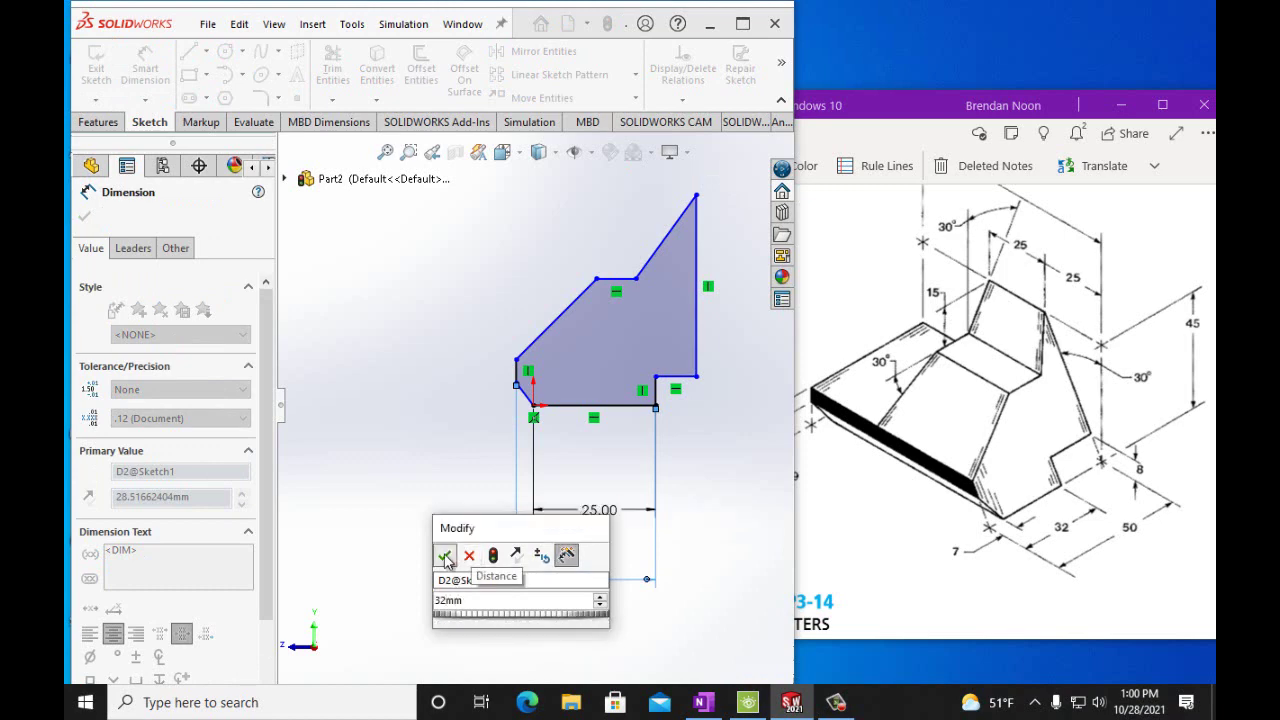
{"action": "left_click", "coordinate": [445, 557]}
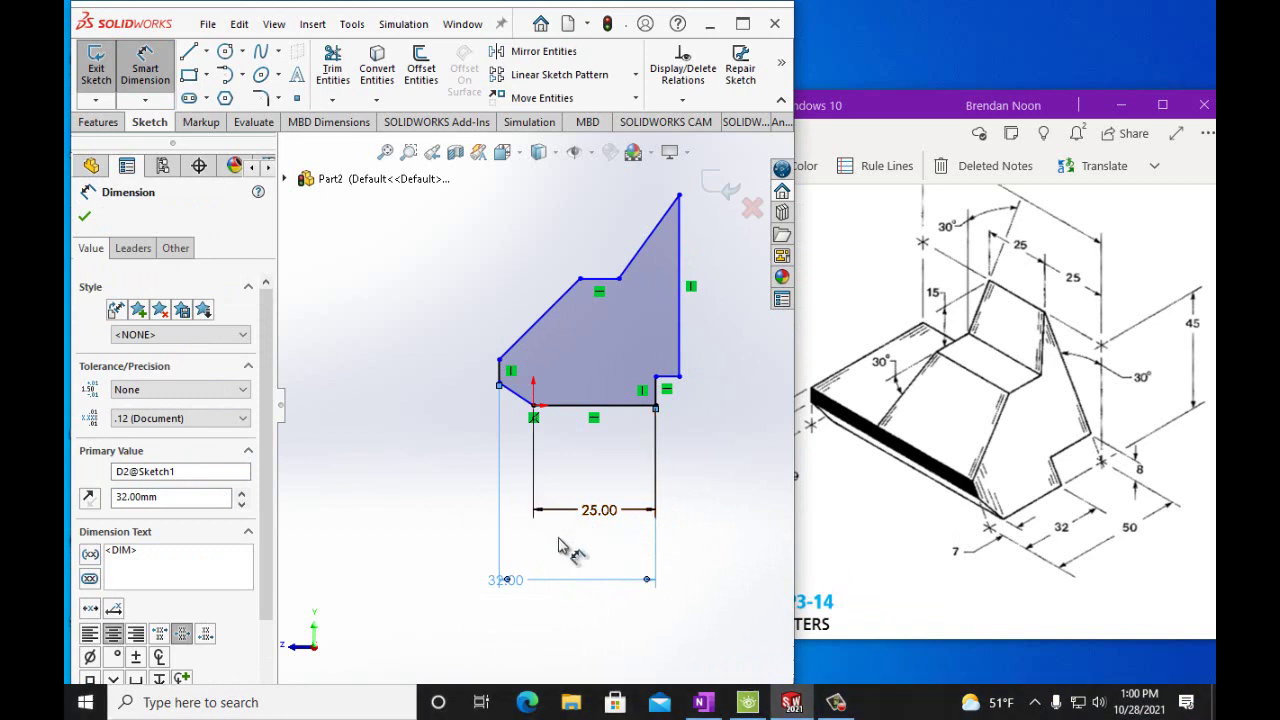
- Dimension the profile's overall width, from the short slanted line's upper end to the notch's outer corner, as 50 mm
{"action": "left_click", "coordinate": [500, 386]}
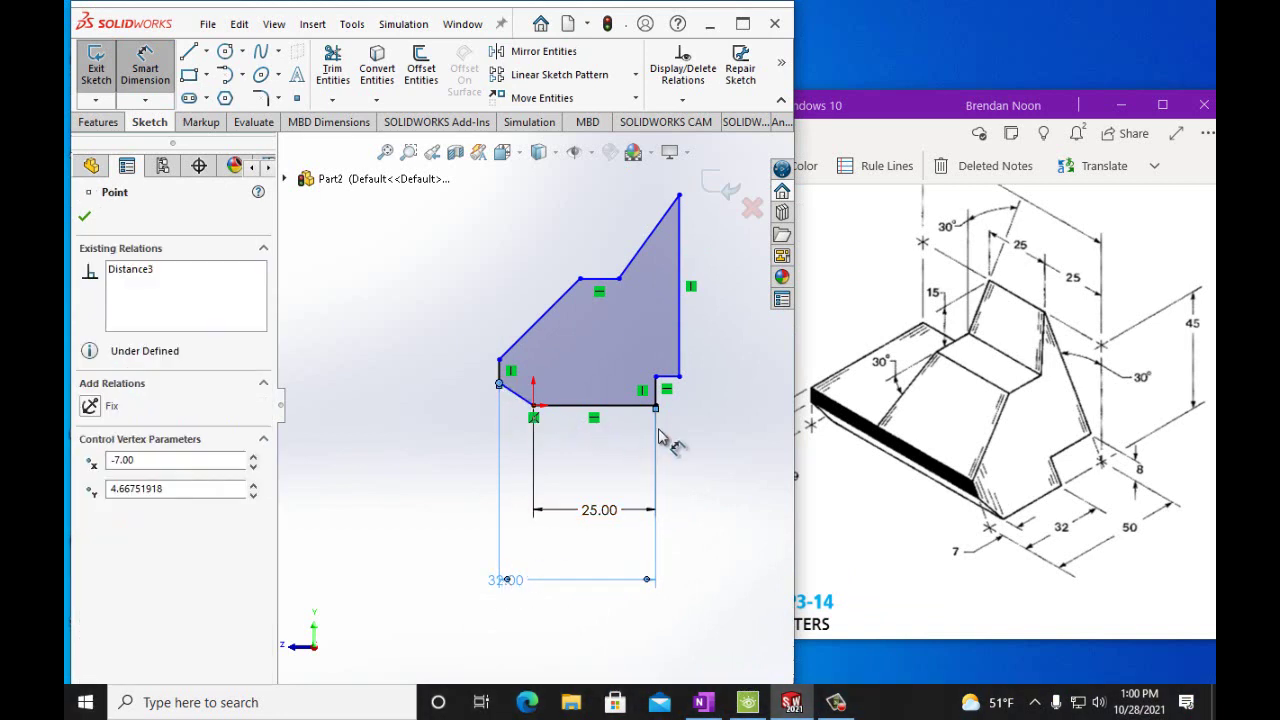
{"action": "left_click", "coordinate": [680, 378]}
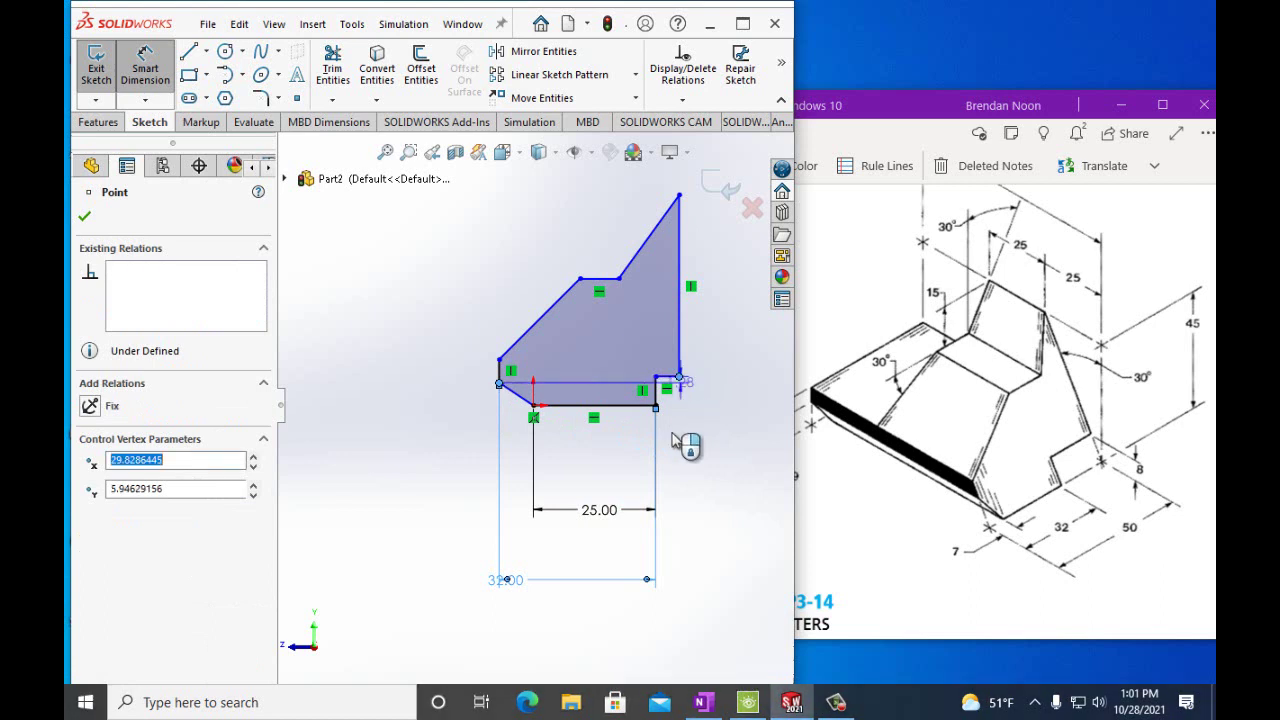
{"action": "left_click", "coordinate": [676, 655]}
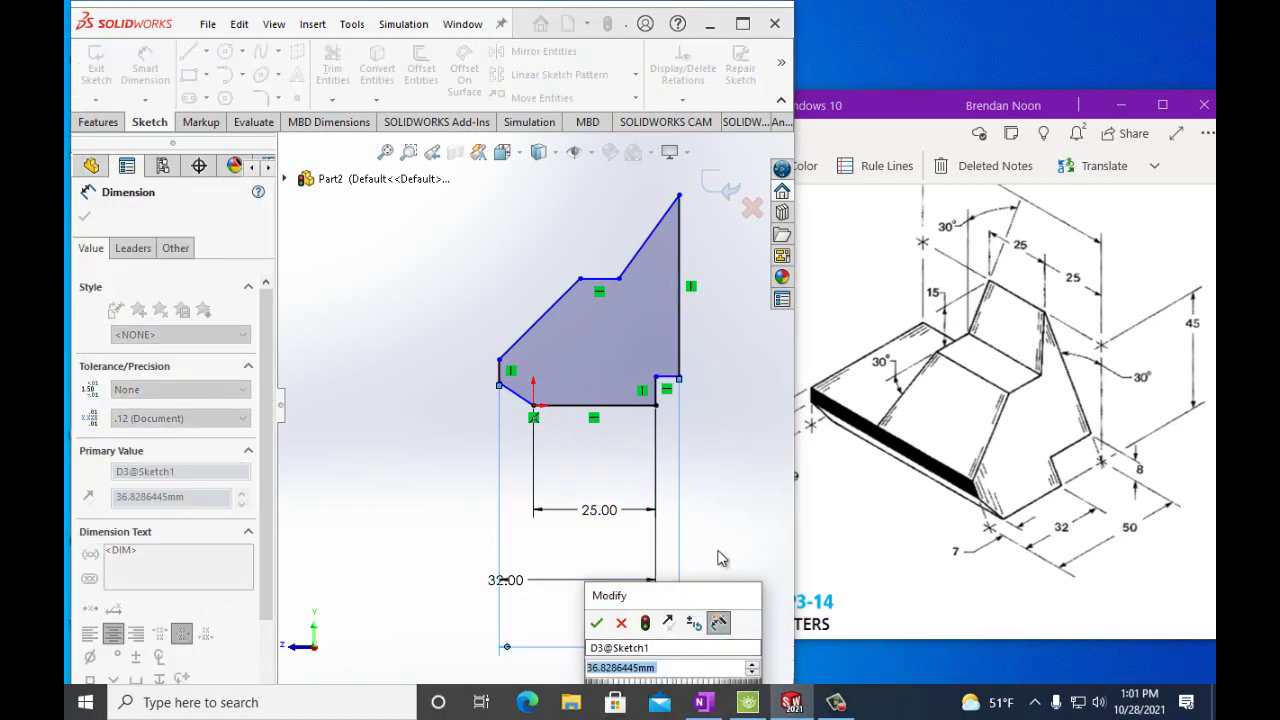
{"action": "type", "text": "50mm"}
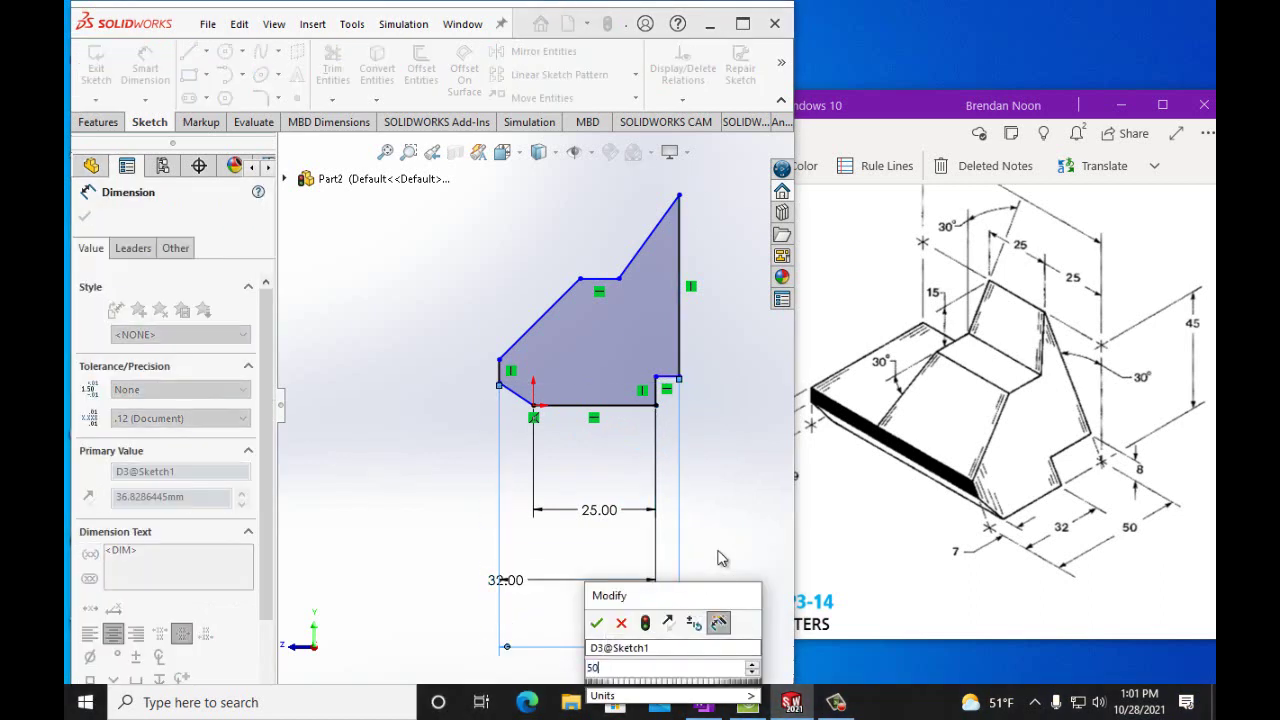
{"action": "left_click", "coordinate": [596, 622]}
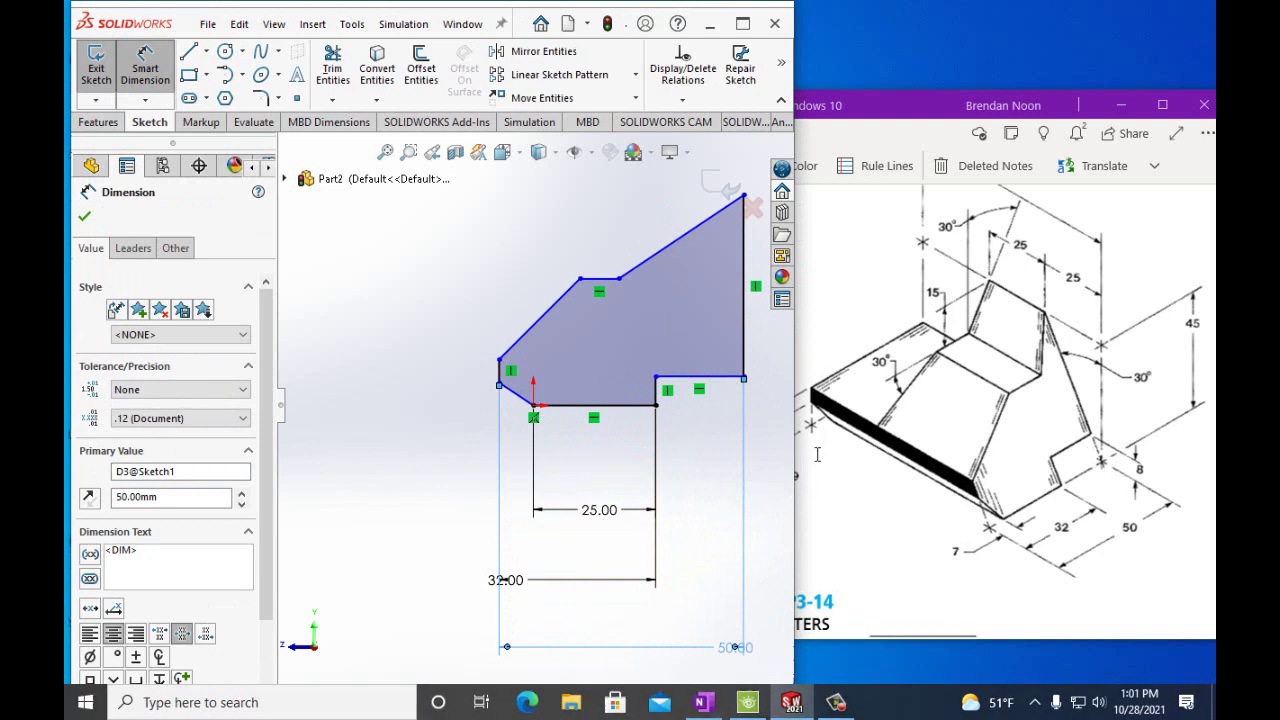
- Dimension the notch's vertical edge to 8 mm
{"action": "left_click", "coordinate": [656, 393]}
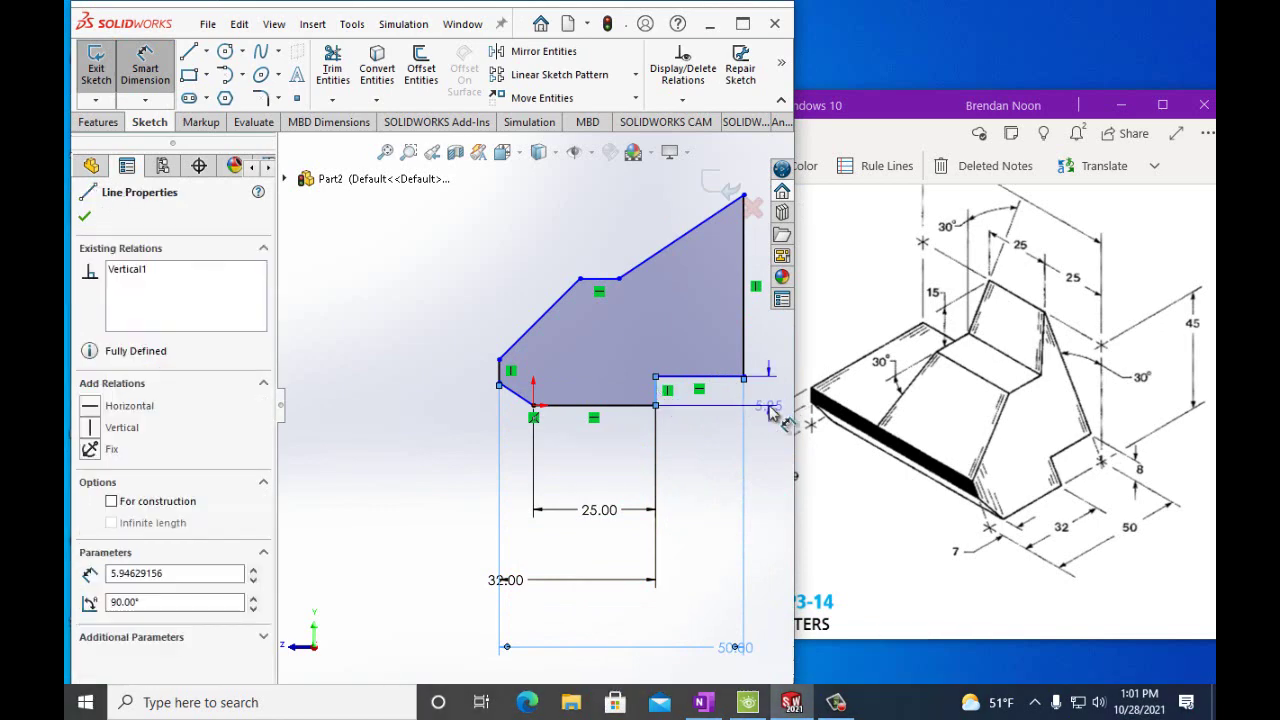
{"action": "left_click", "coordinate": [771, 408]}
{"action": "type", "text": "8"}
{"action": "key", "text": "Return"}
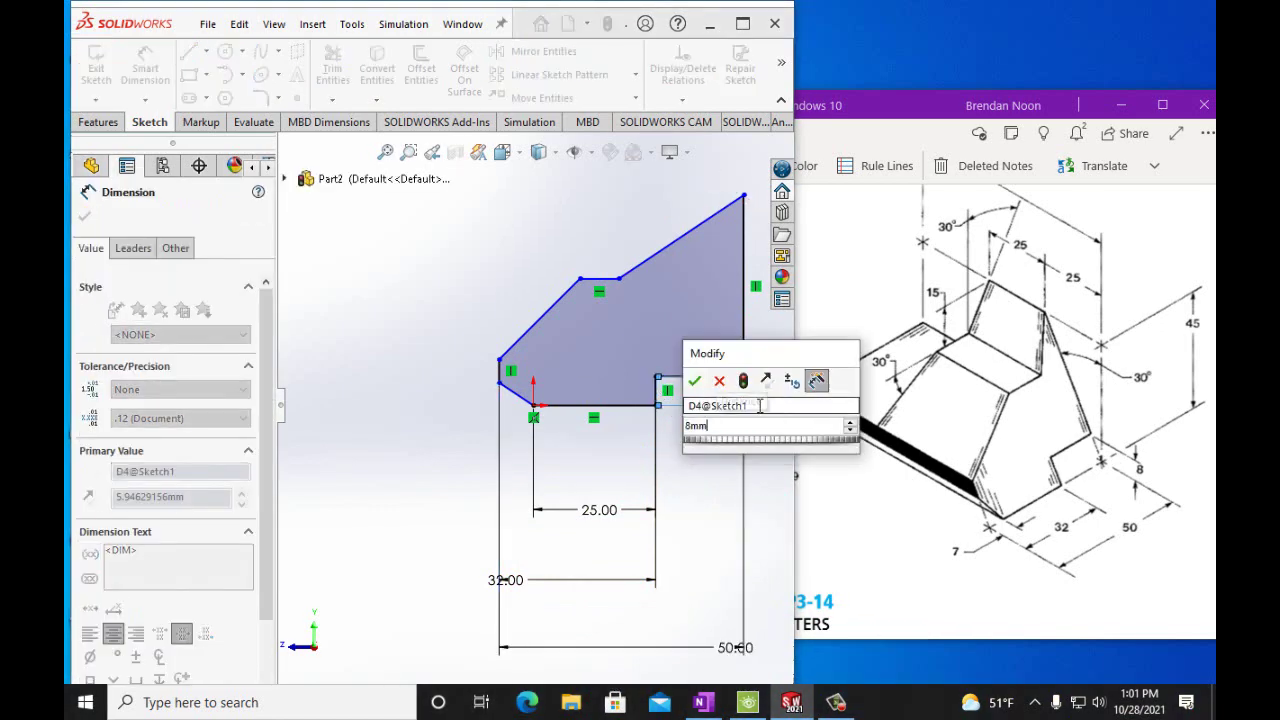
- Accept the notch's 8 mm dimension and dimension the profile's overall height, from the notch's lower corner to the peak, as 45 mm
{"action": "left_click", "coordinate": [696, 383]}
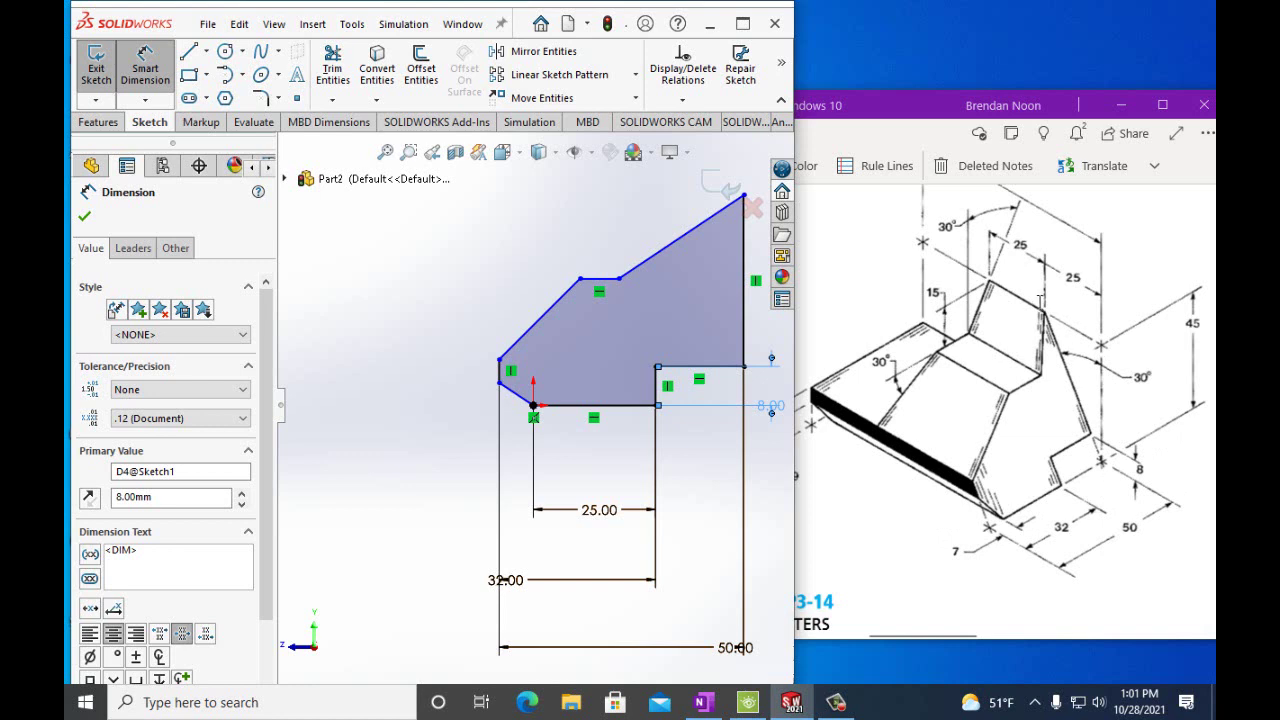
{"action": "left_click", "coordinate": [657, 406]}
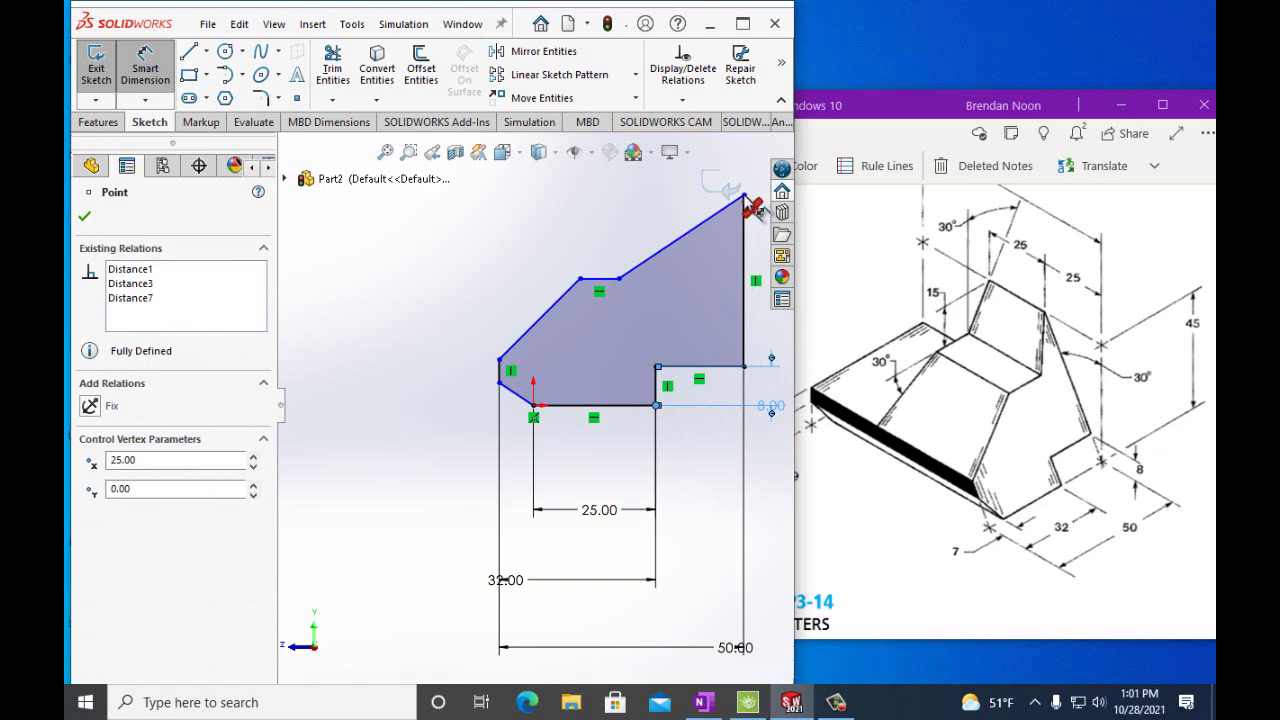
{"action": "left_click_drag", "start_coordinate": [750, 205], "coordinate": [681, 262]}
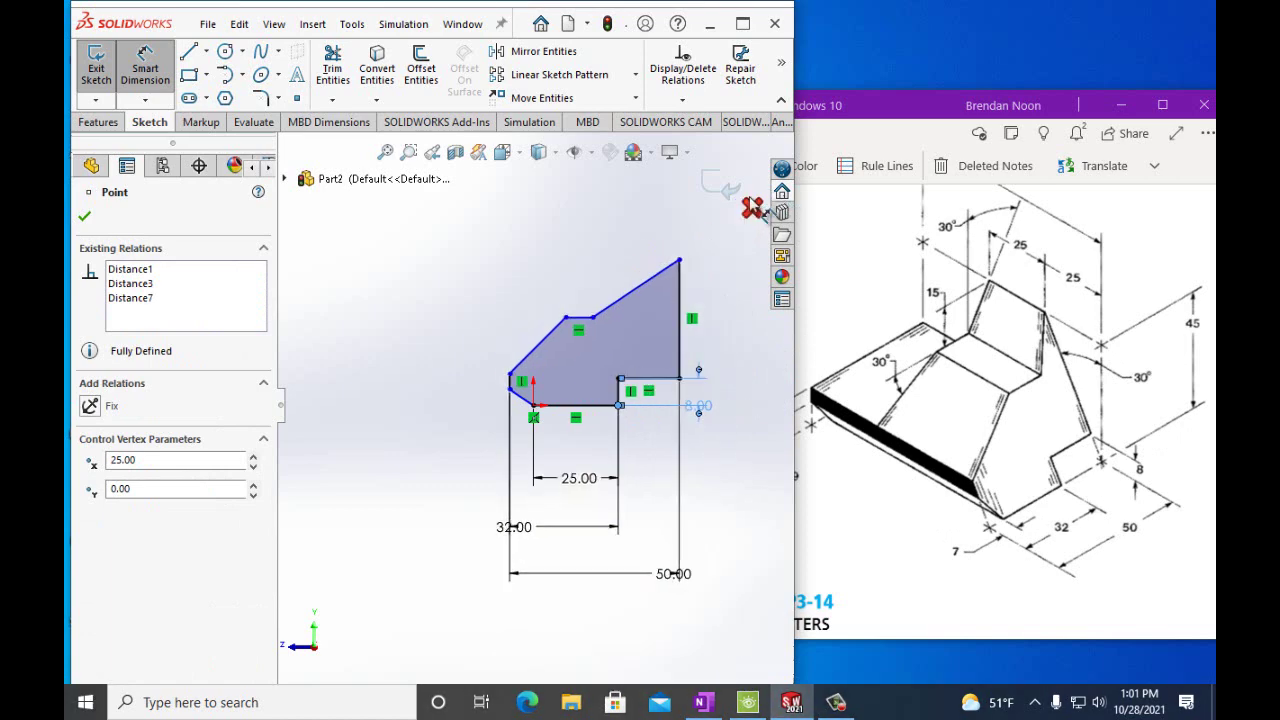
{"action": "left_click", "coordinate": [736, 271]}
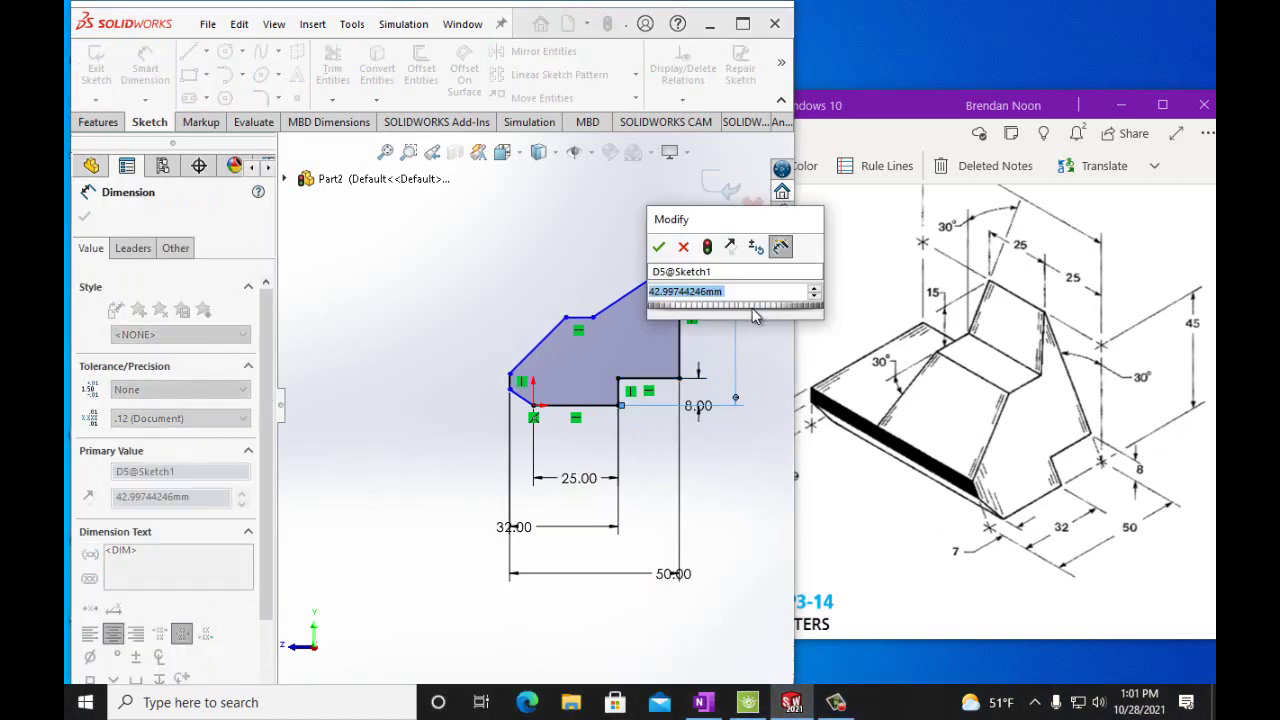
{"action": "type", "text": "45mm"}
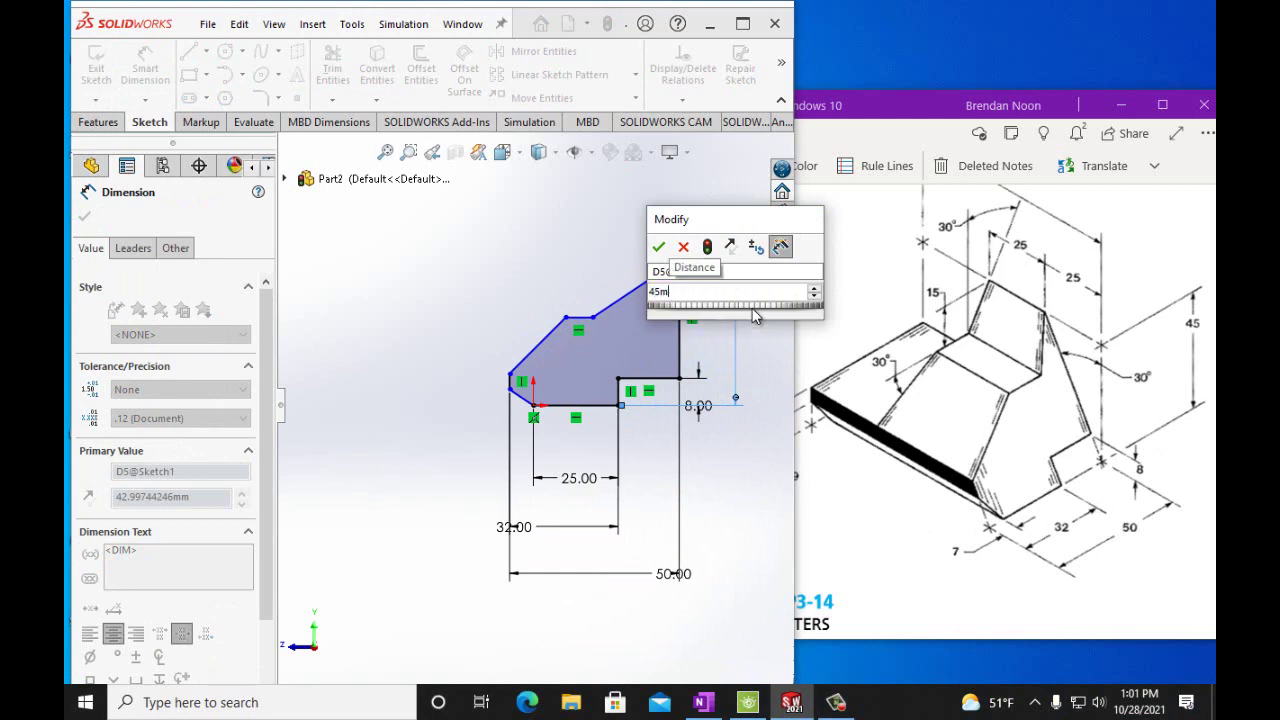
{"action": "left_click", "coordinate": [660, 248]}
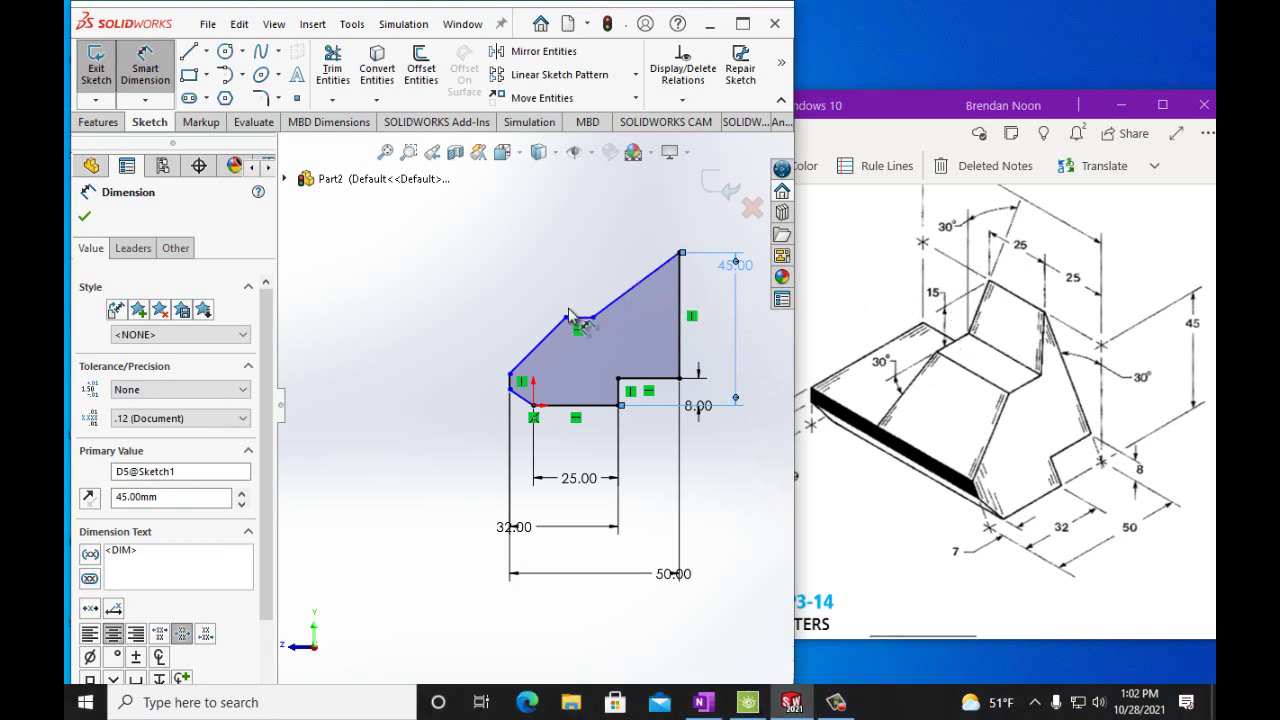
- Dimension the vertical distance from the short upper horizontal edge to the profile's peak as 15 mm
{"action": "left_click", "coordinate": [565, 317]}
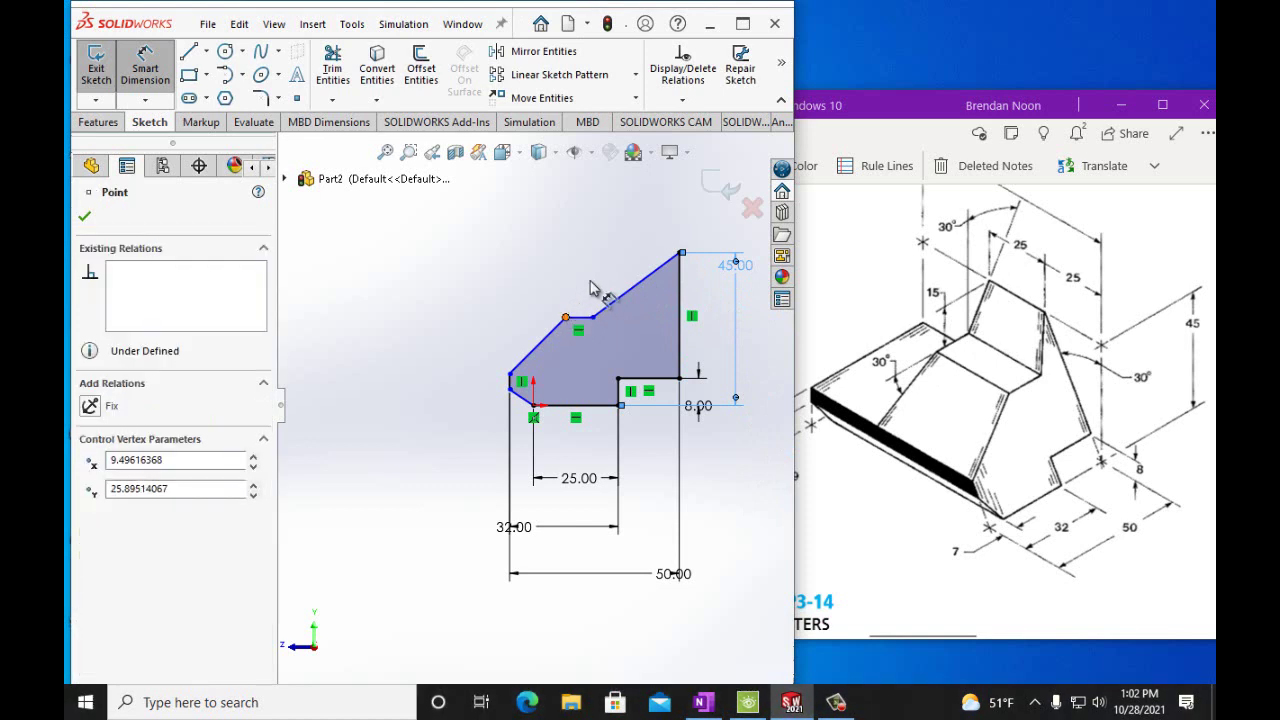
{"action": "left_click", "coordinate": [680, 252]}
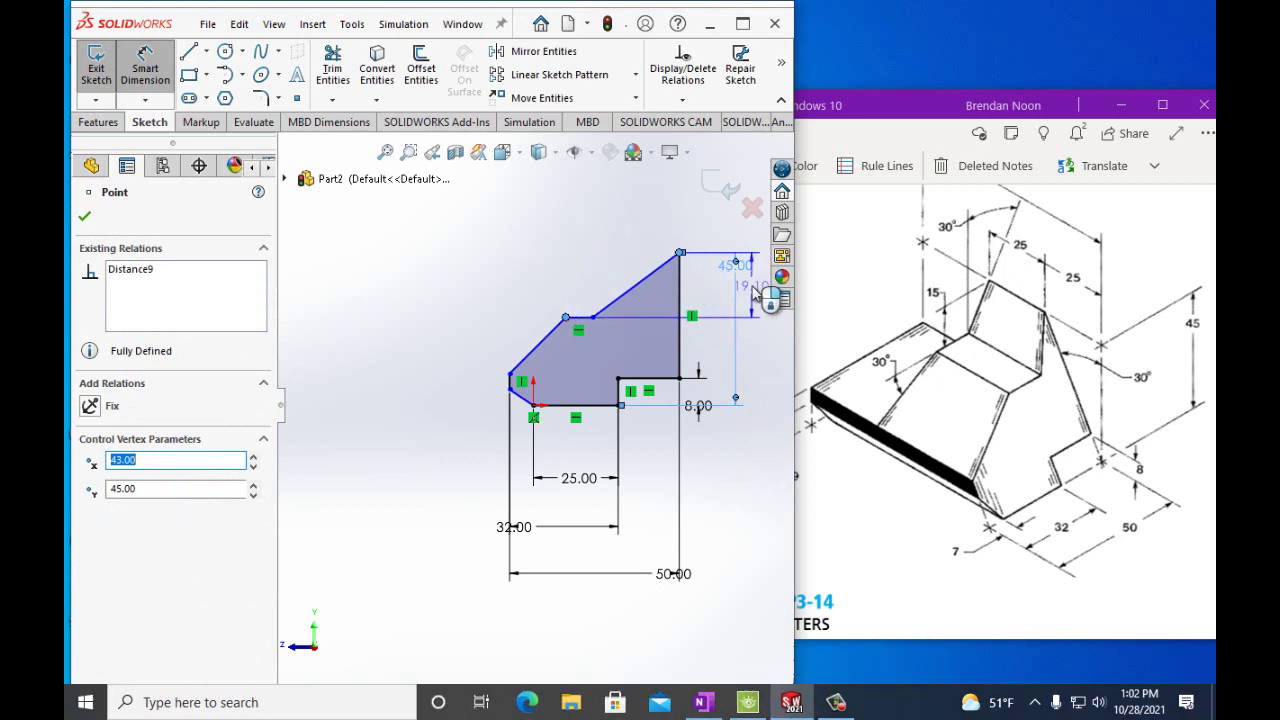
{"action": "left_click", "coordinate": [764, 290]}
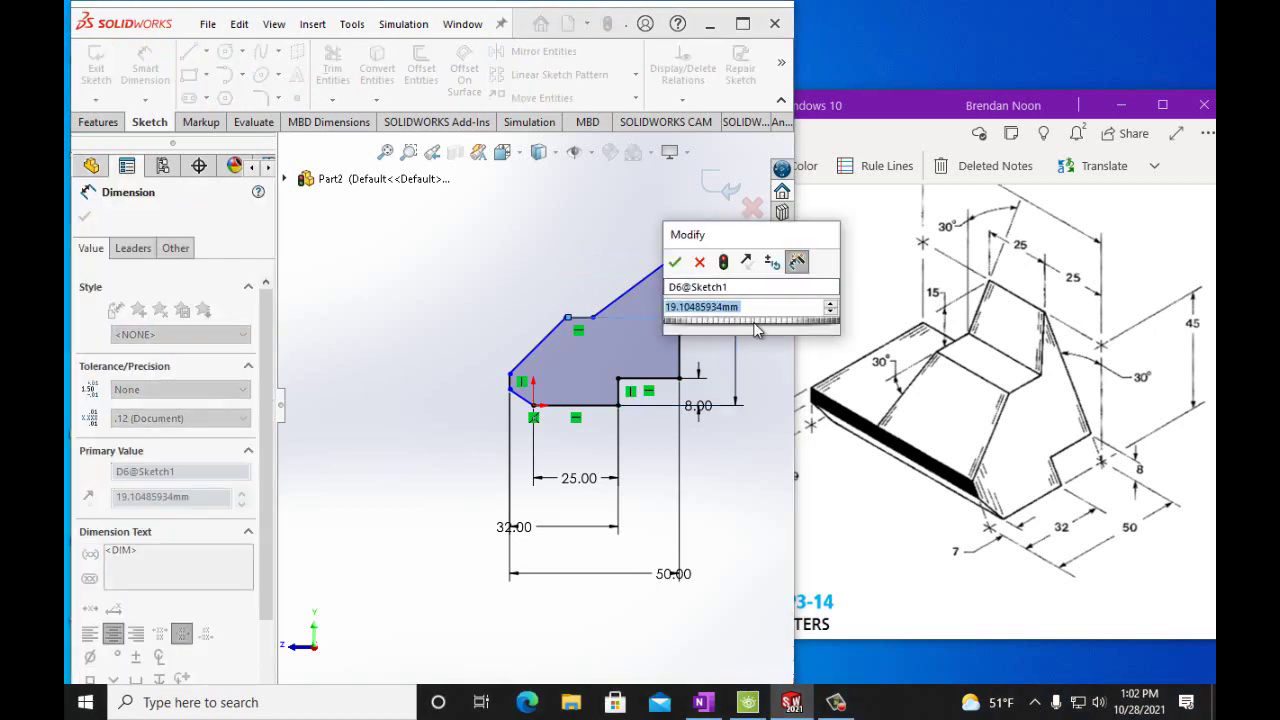
{"action": "type", "text": "15mm"}
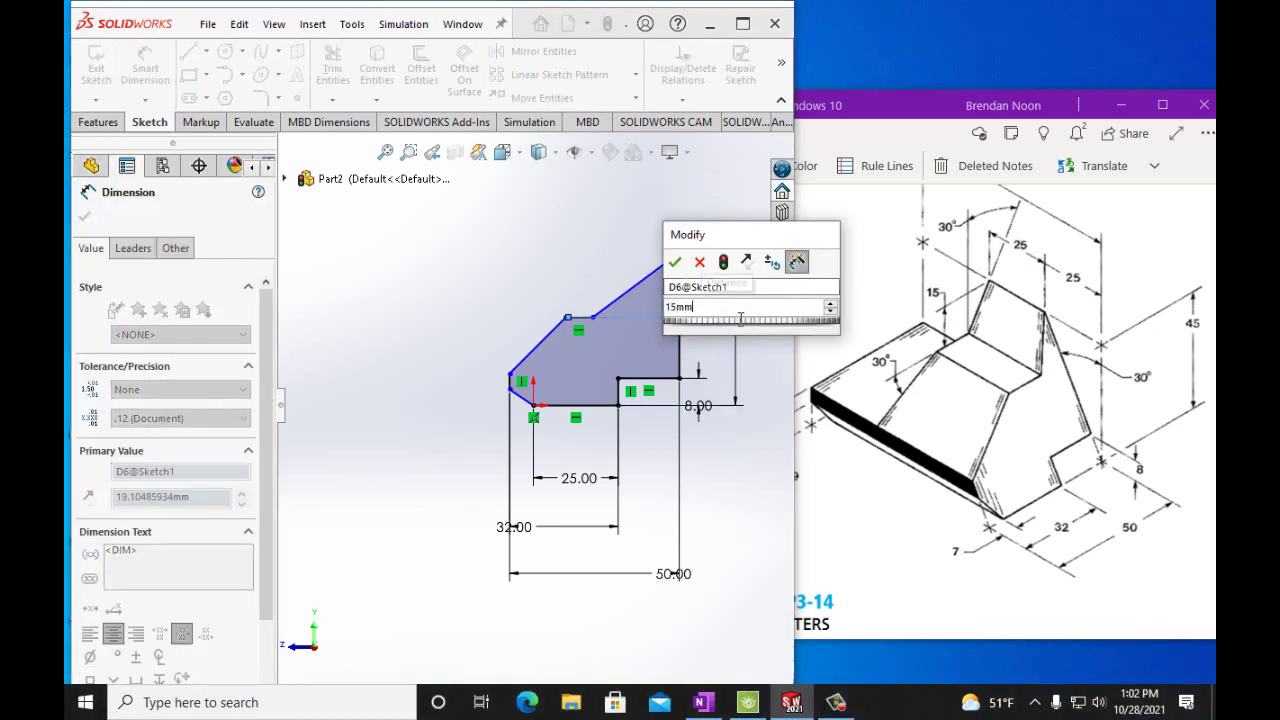
{"action": "left_click", "coordinate": [675, 261]}
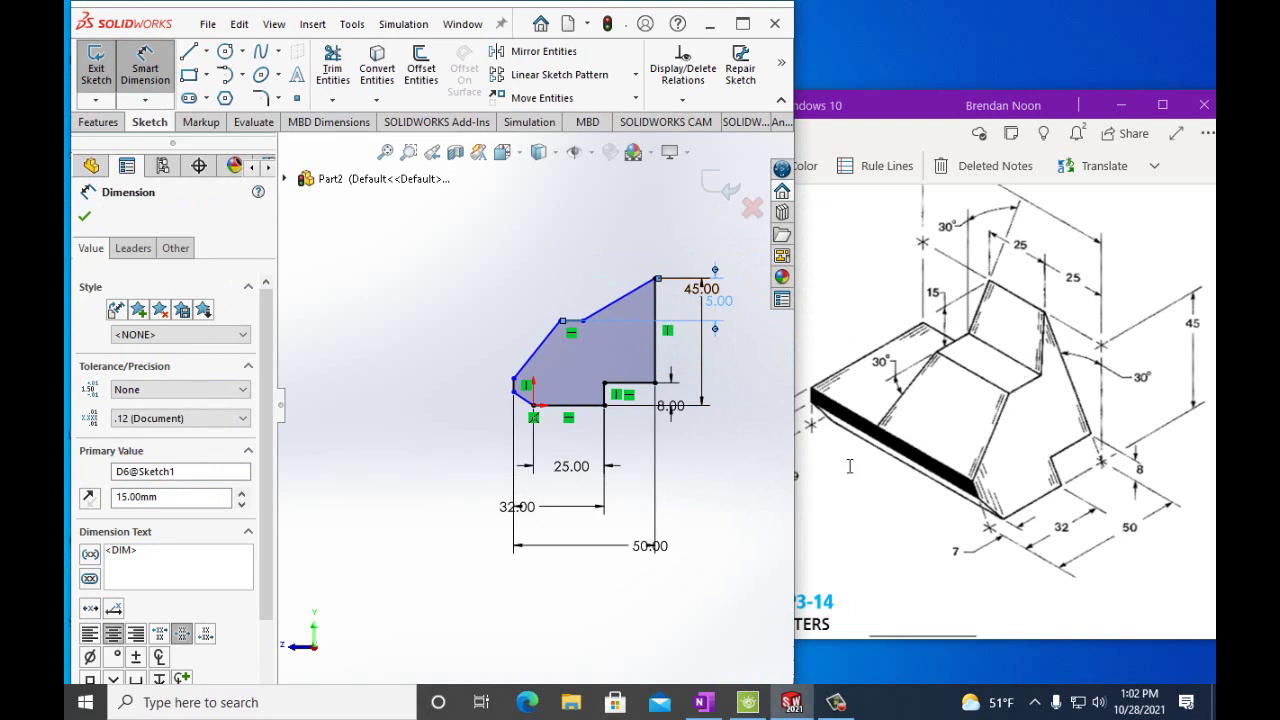
- Check the height values in the OneNote figure and dimension the short vertical edge's upper end 15 mm above the origin
{"action": "left_click_drag", "start_coordinate": [893, 634], "coordinate": [868, 640]}
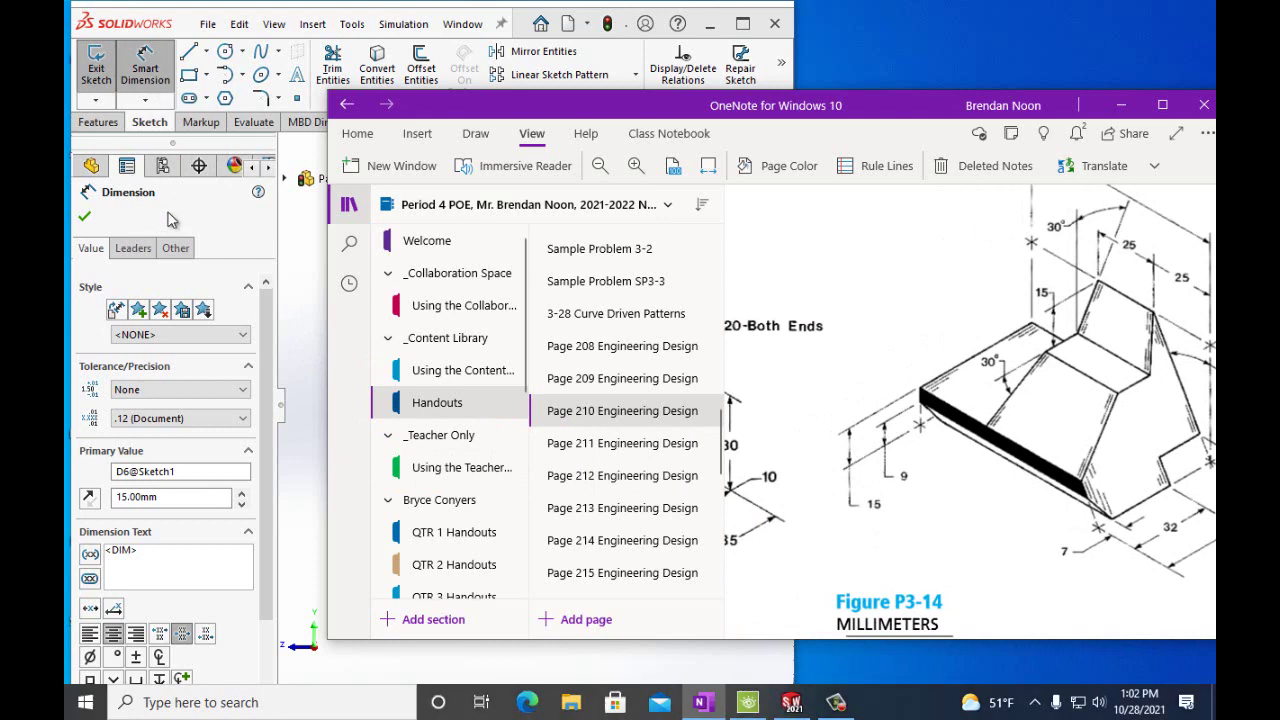
{"action": "left_click", "coordinate": [300, 338]}
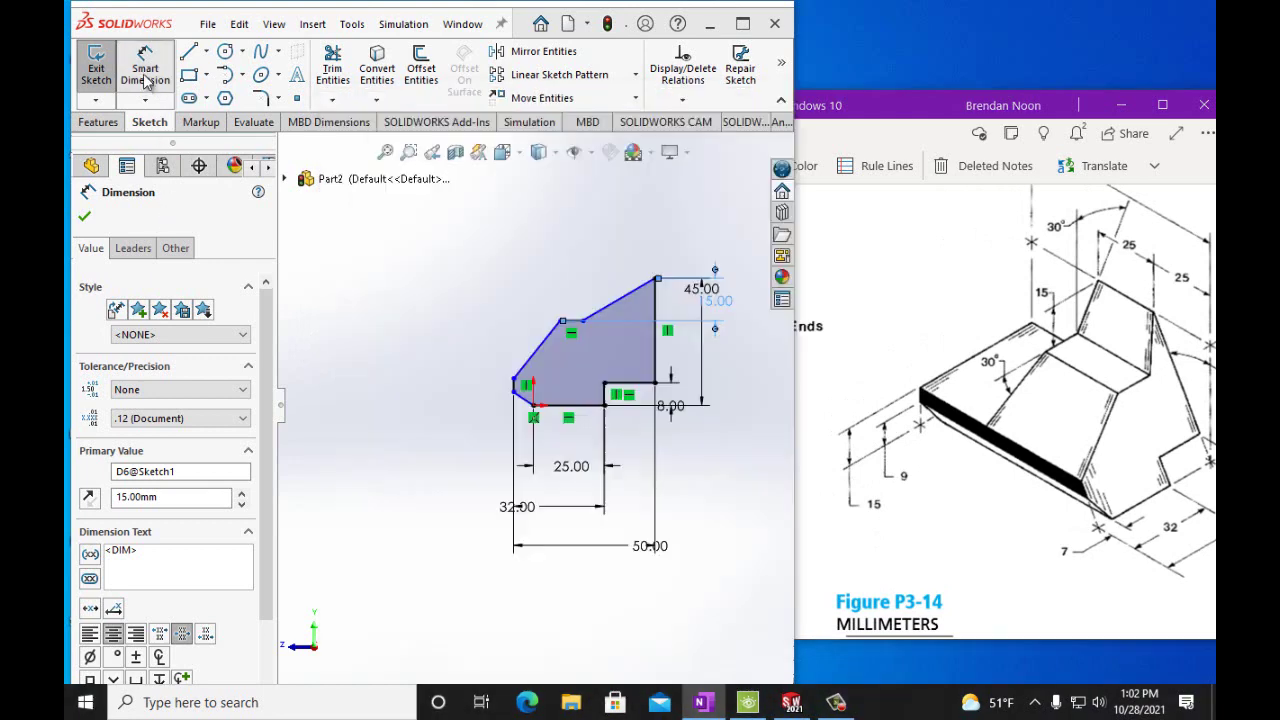
{"action": "left_click", "coordinate": [332, 291]}
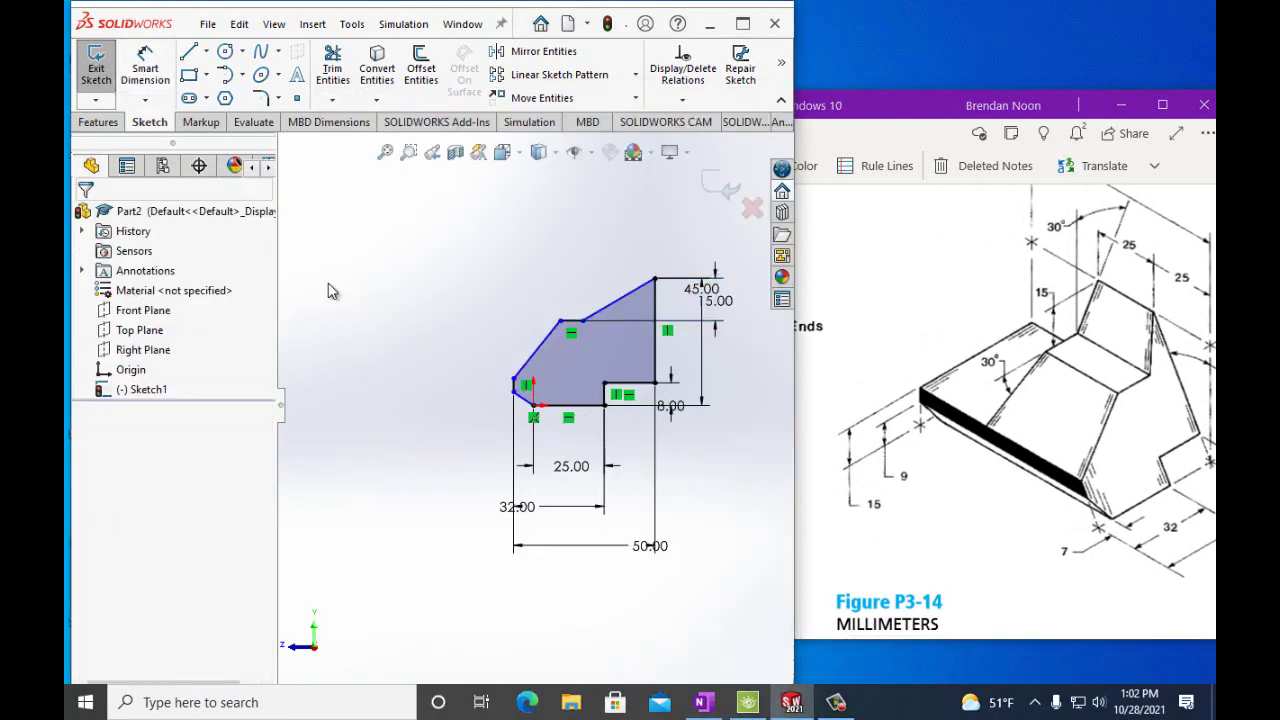
{"action": "left_click", "coordinate": [149, 80]}
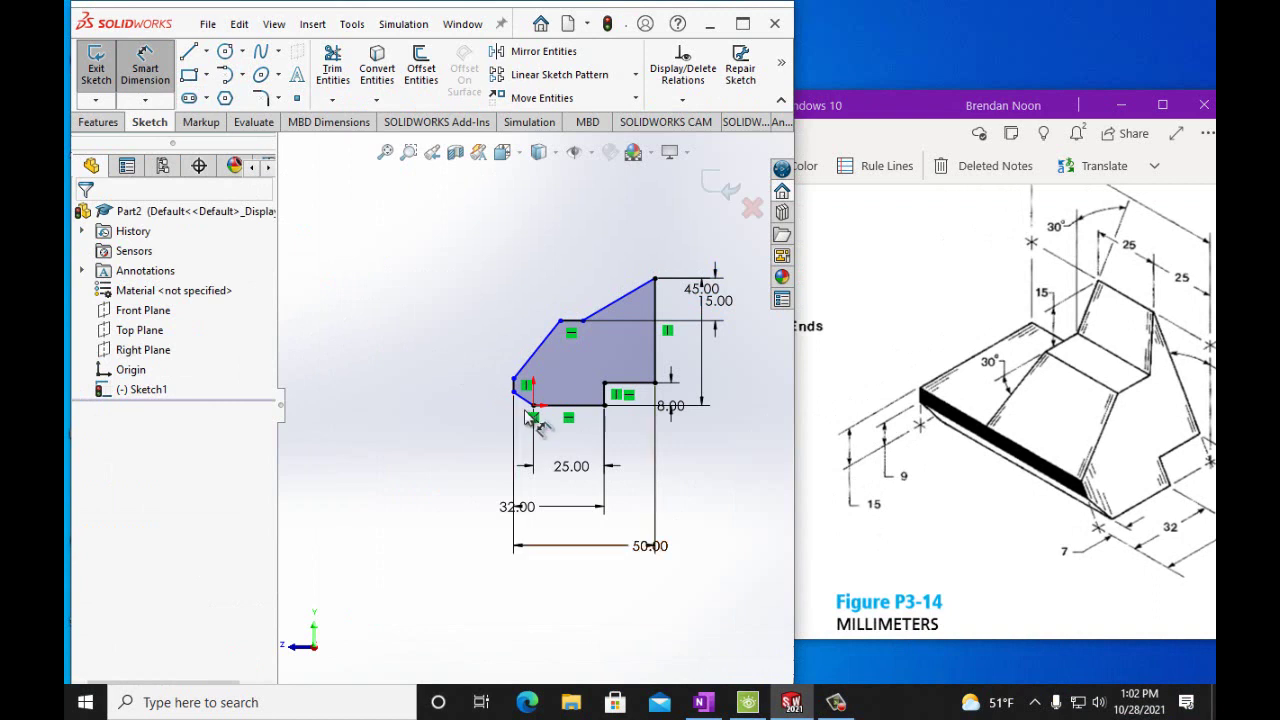
{"action": "left_click", "coordinate": [514, 393]}
{"action": "mouse_move", "coordinate": [516, 398]}
{"action": "left_mouse_down"}
{"action": "mouse_move", "coordinate": [512, 382]}
{"action": "mouse_move", "coordinate": [529, 377]}
{"action": "mouse_move", "coordinate": [457, 357]}
{"action": "mouse_move", "coordinate": [366, 362]}
{"action": "left_mouse_up"}
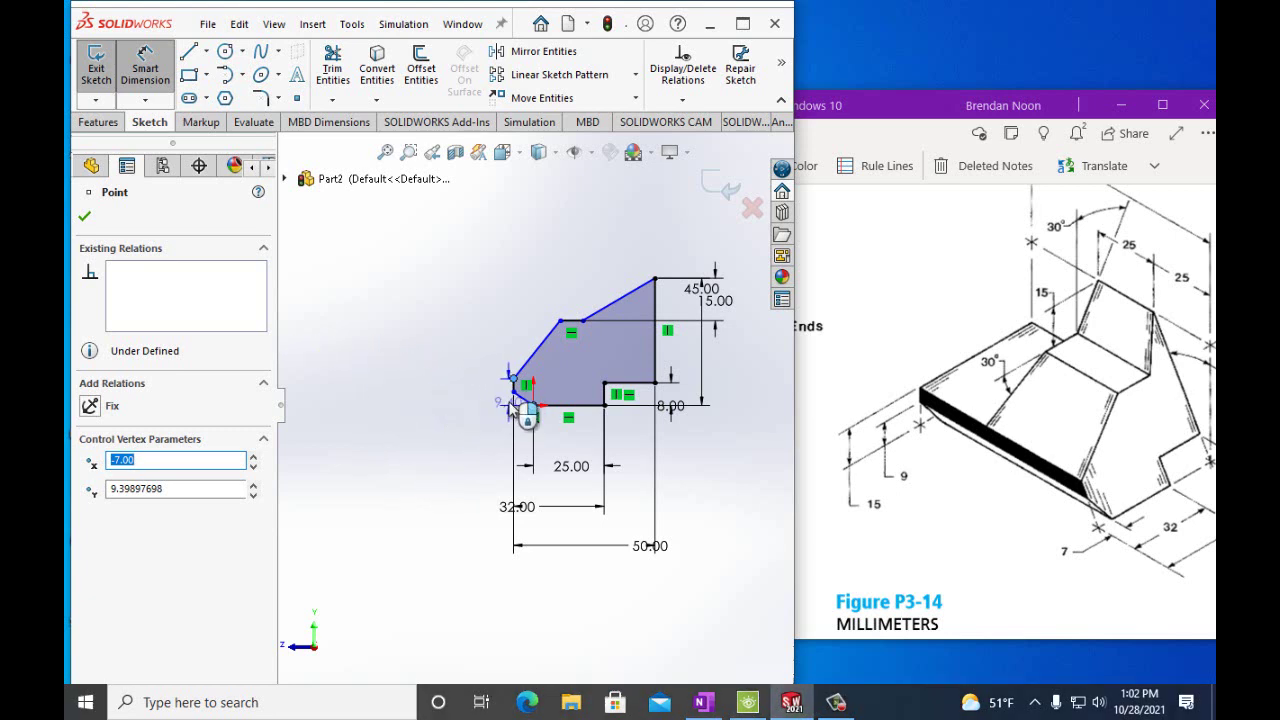
{"action": "left_click", "coordinate": [500, 409]}
{"action": "left_click", "coordinate": [501, 409]}
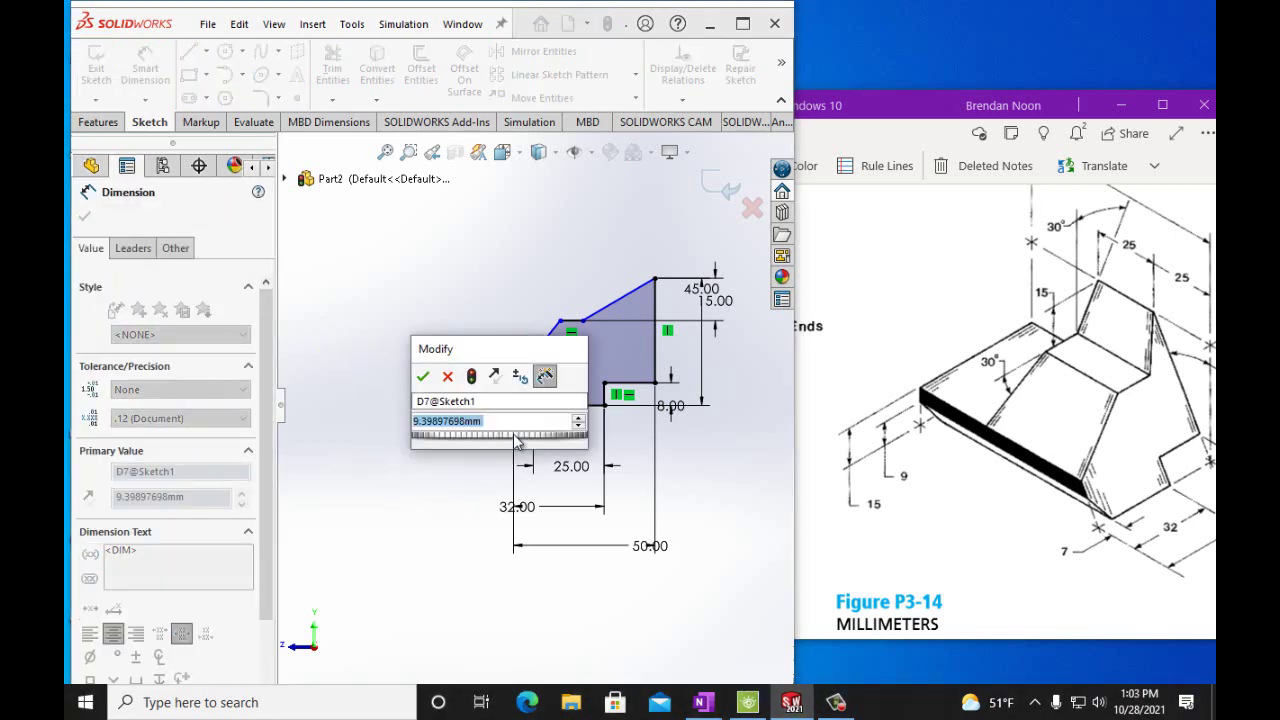
{"action": "type", "text": "15mm"}
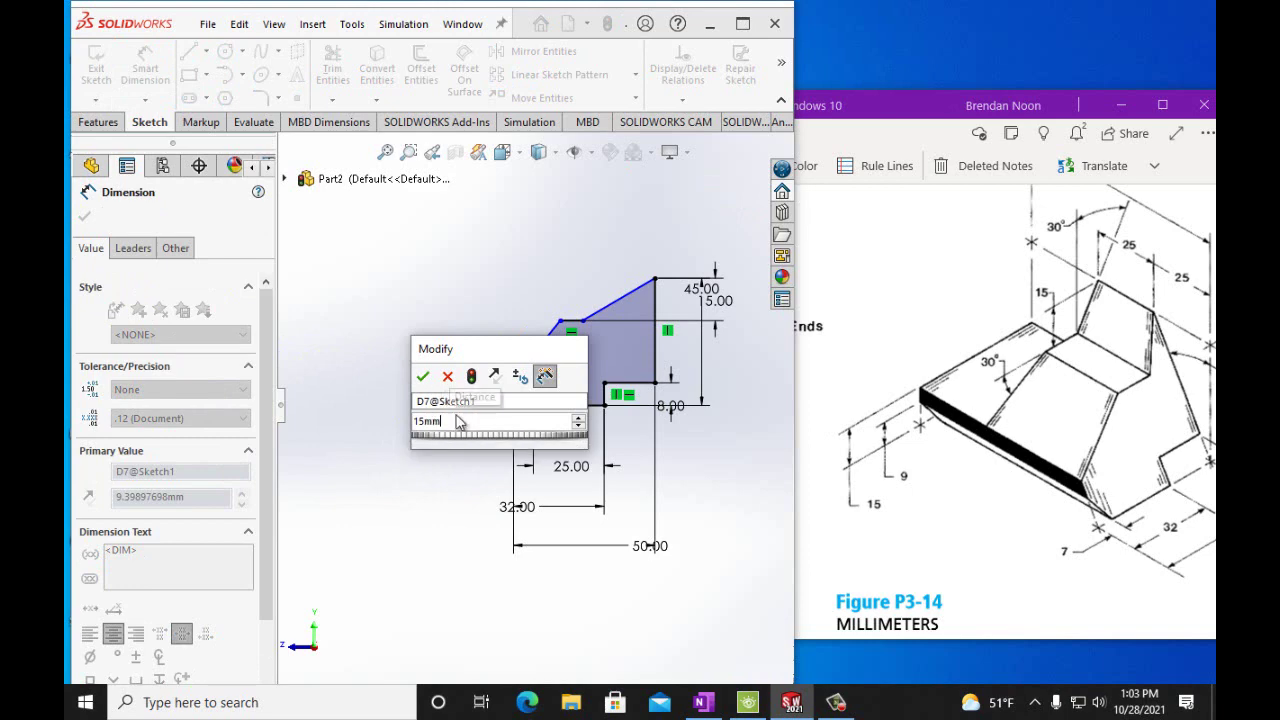
{"action": "left_click", "coordinate": [424, 381]}
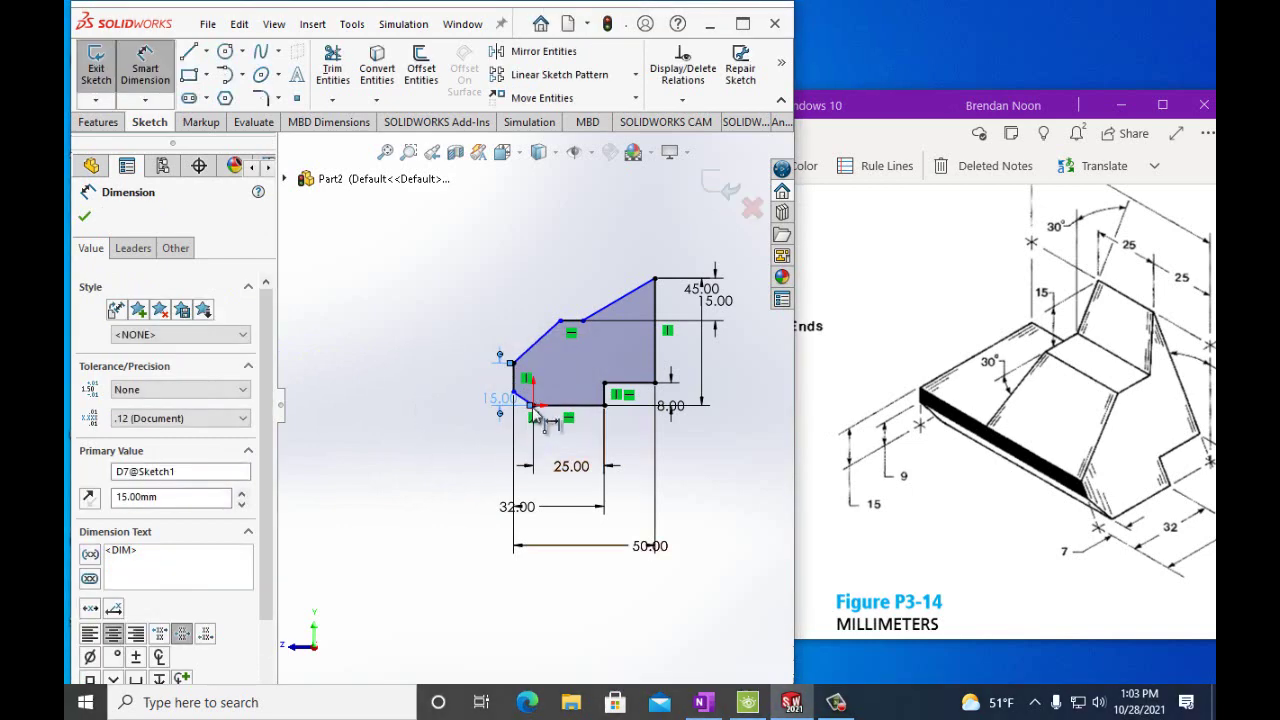
- Dimension the vertical distance from the origin to the short vertical edge's lower end as 9 mm
{"action": "scroll", "coordinate": [535, 410], "scroll_direction": "down", "scroll_amount": 4}
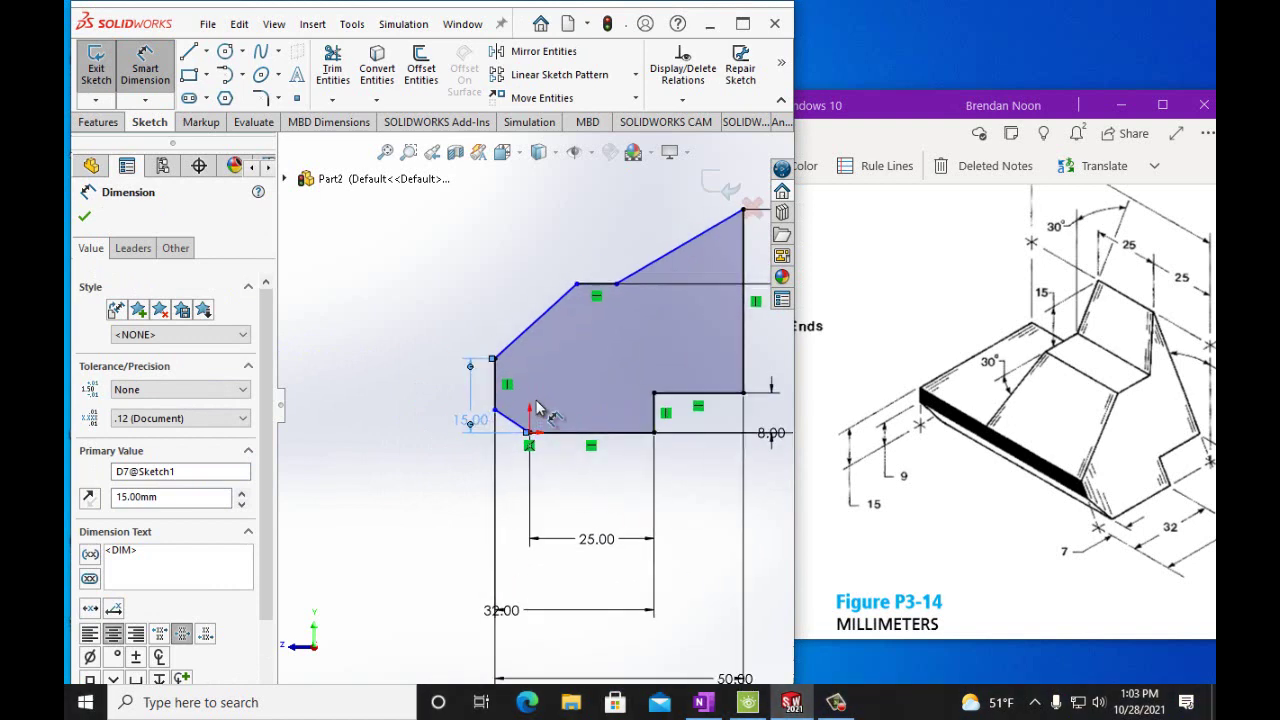
{"action": "left_click", "coordinate": [522, 471]}
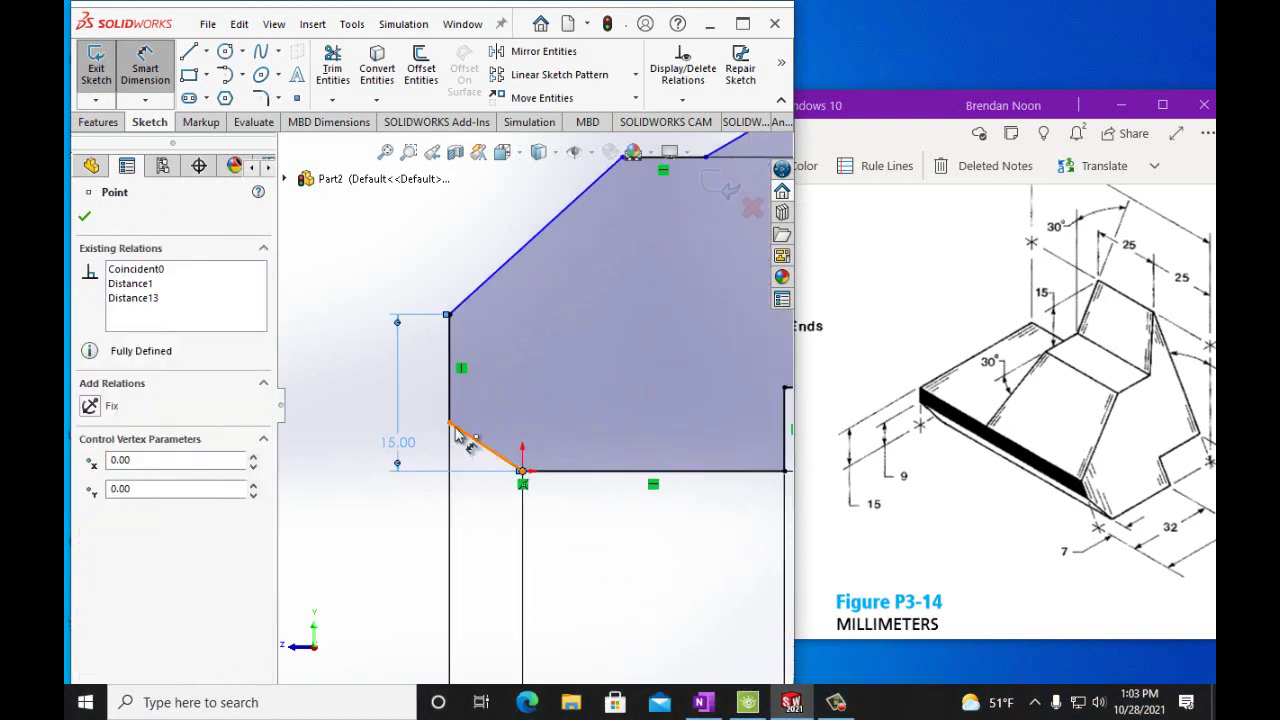
{"action": "left_click", "coordinate": [449, 424]}
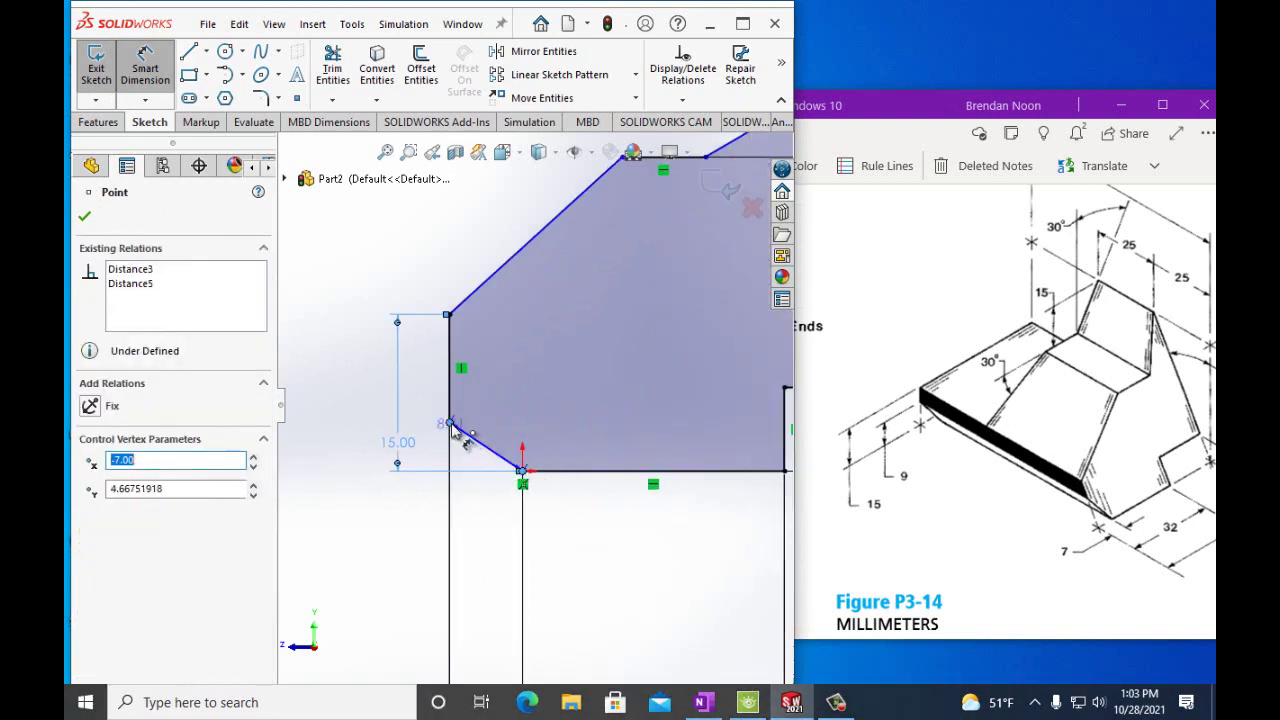
{"action": "left_click", "coordinate": [437, 428]}
{"action": "left_click", "coordinate": [437, 427]}
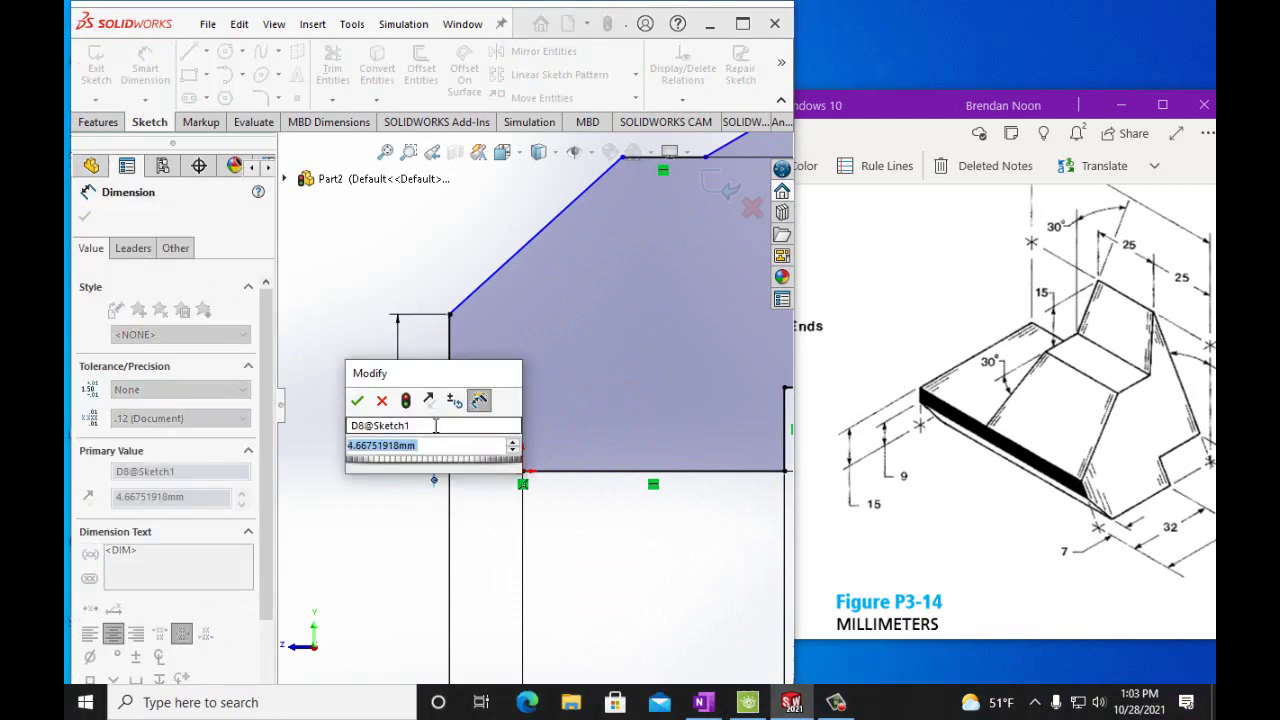
{"action": "type", "text": "9"}
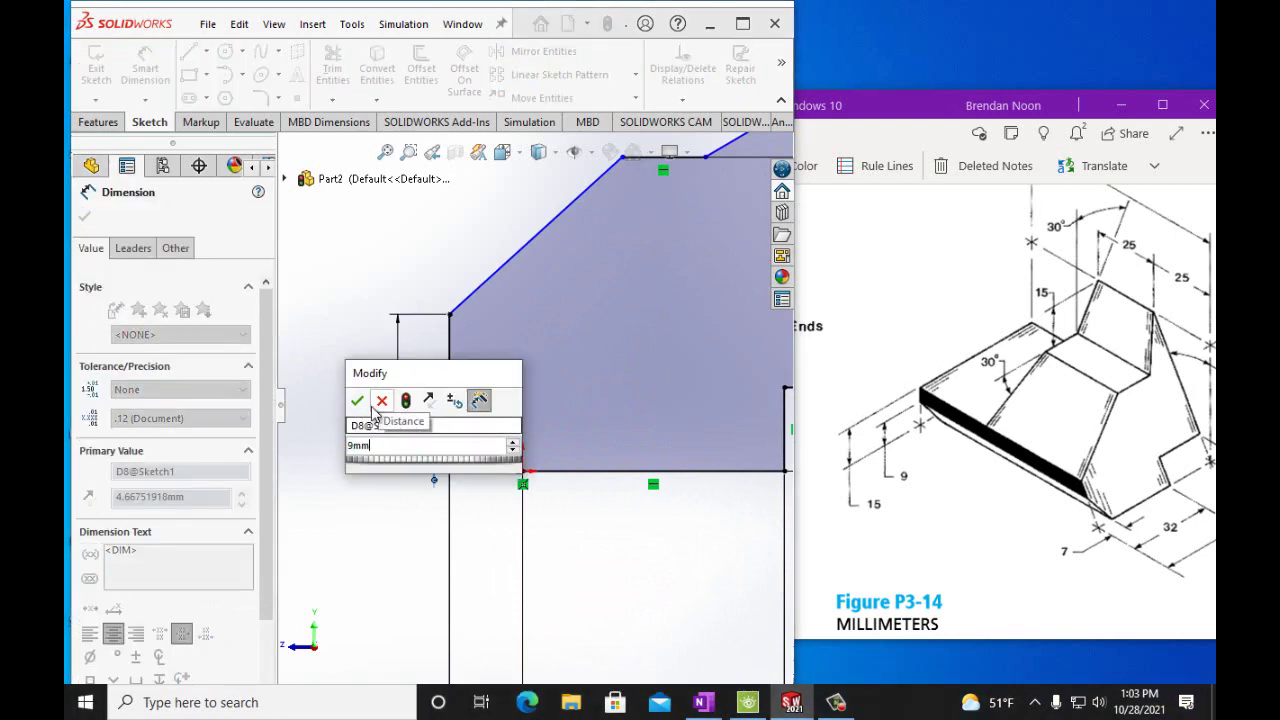
{"action": "left_click", "coordinate": [357, 400]}
{"action": "scroll", "coordinate": [591, 537], "scroll_direction": "up", "scroll_amount": 5}
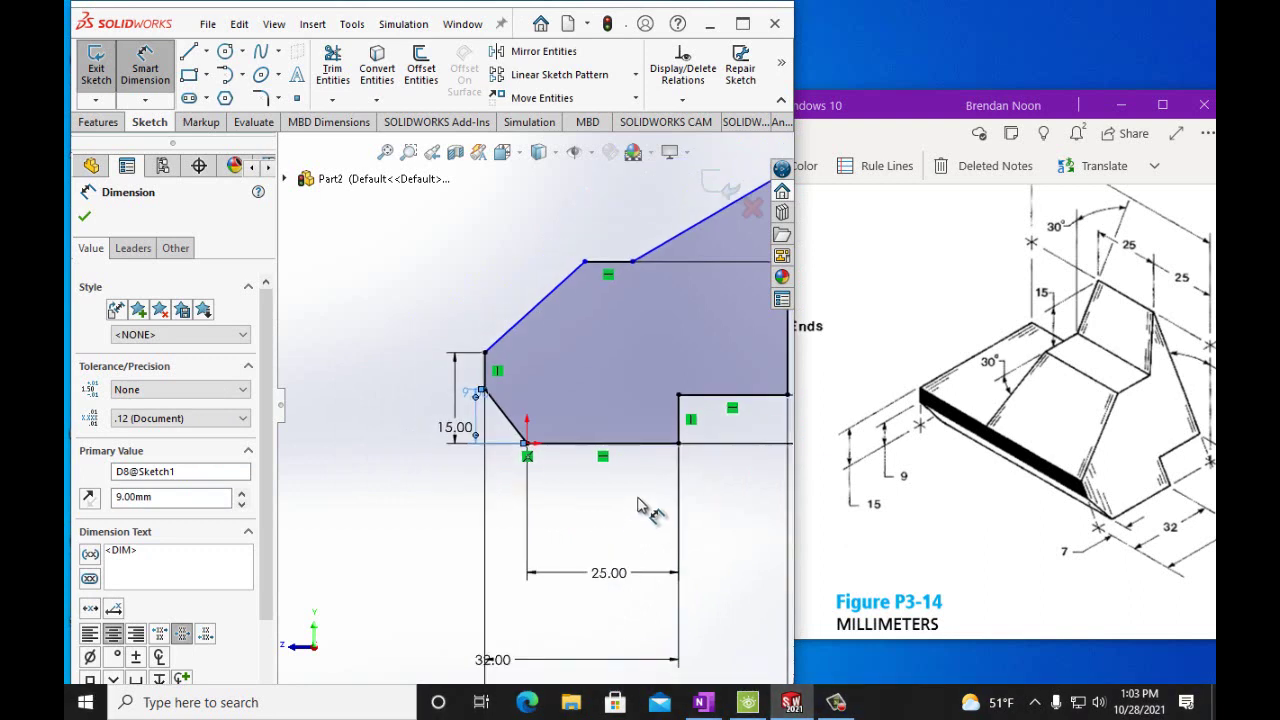
{"action": "scroll", "coordinate": [680, 500], "scroll_direction": "up", "scroll_amount": 1}
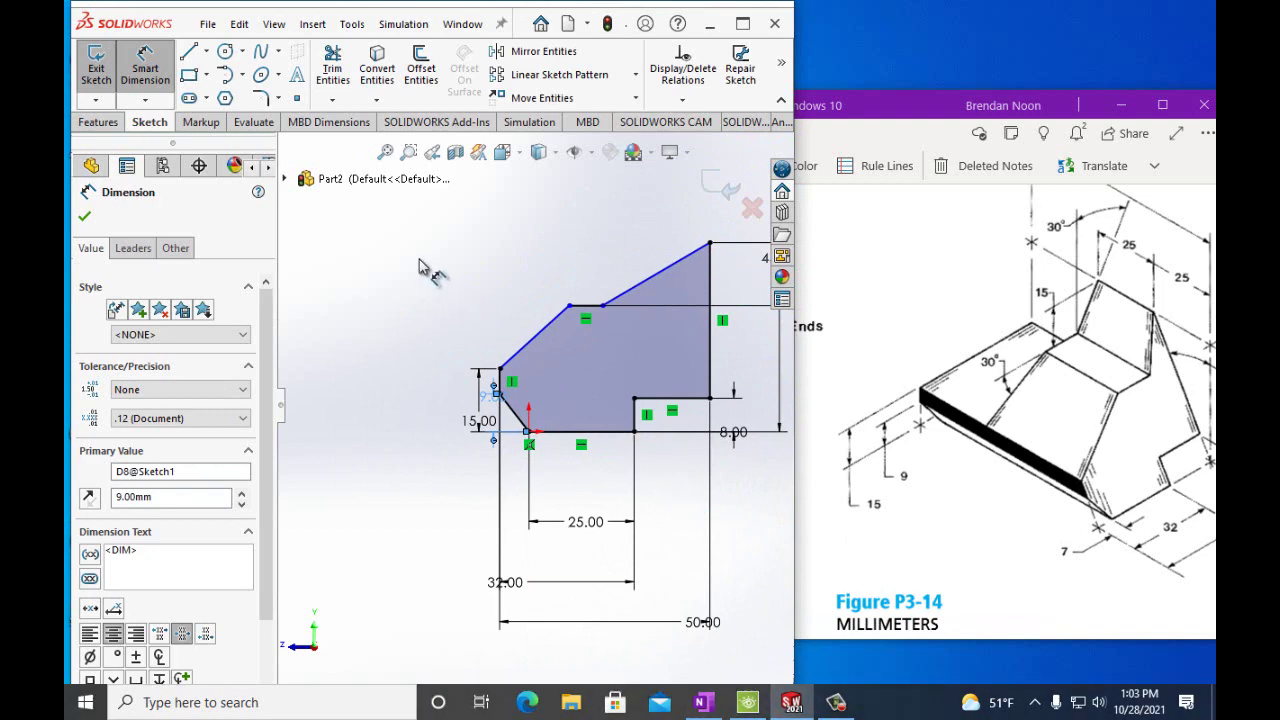
- Examine Figure P3-14 in OneNote for the angles of the sloped faces and compare them with the undefined sketch lines
{"action": "left_click", "coordinate": [940, 636]}
{"action": "mouse_move", "coordinate": [940, 636]}
{"action": "left_mouse_down"}
{"action": "mouse_move", "coordinate": [975, 636]}
{"action": "mouse_move", "coordinate": [962, 637]}
{"action": "left_mouse_up"}
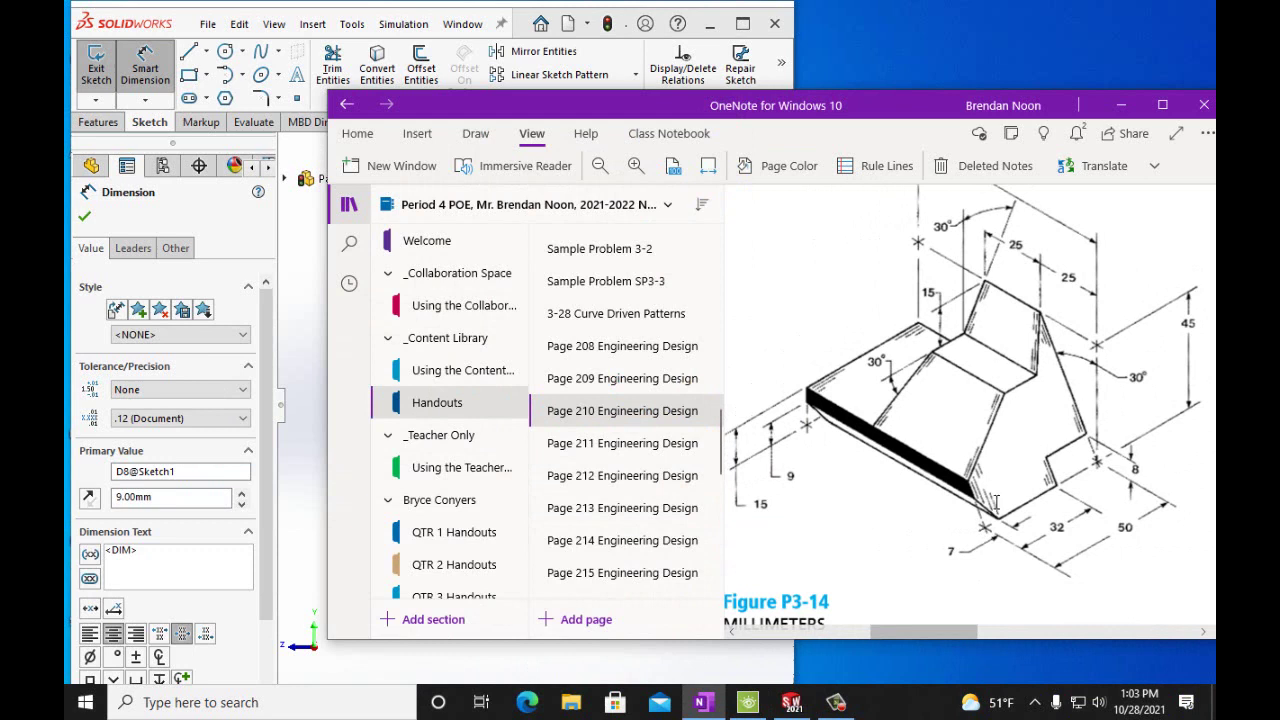
{"action": "scroll", "coordinate": [991, 492], "scroll_direction": "down", "scroll_amount": 2}
{"action": "scroll", "coordinate": [991, 492], "scroll_direction": "up", "scroll_amount": 3}
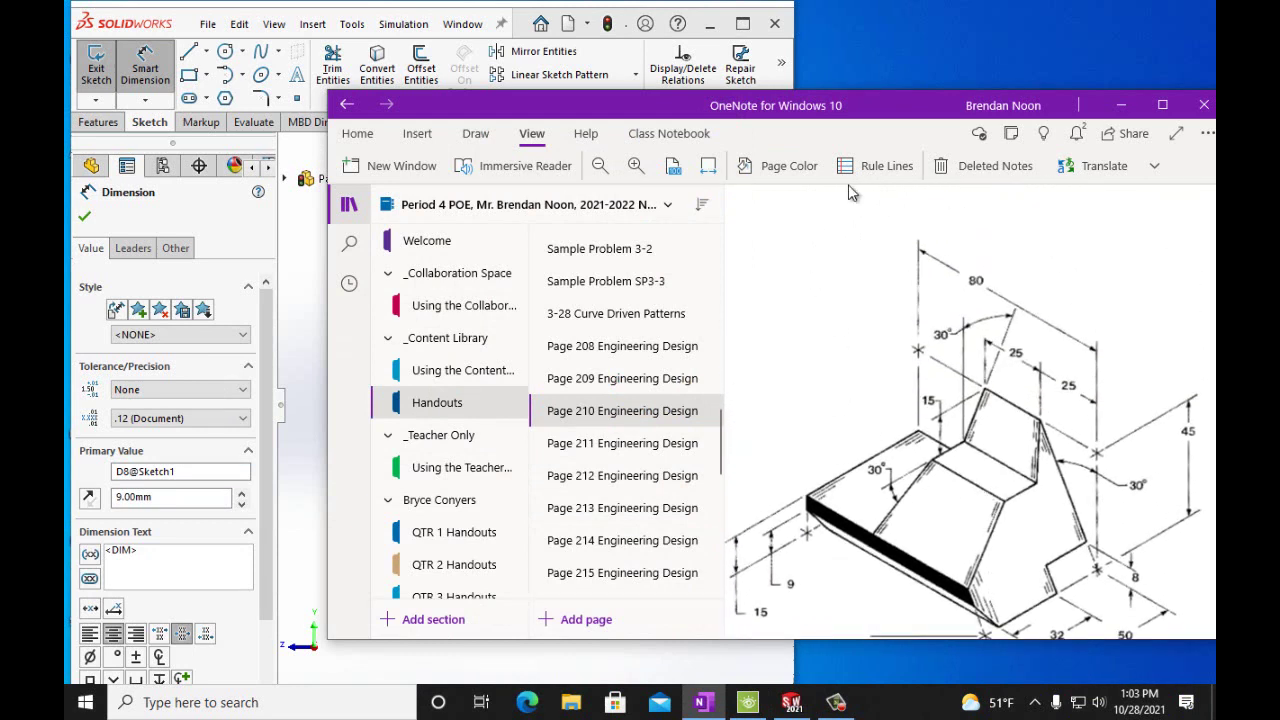
{"action": "left_click", "coordinate": [196, 42]}
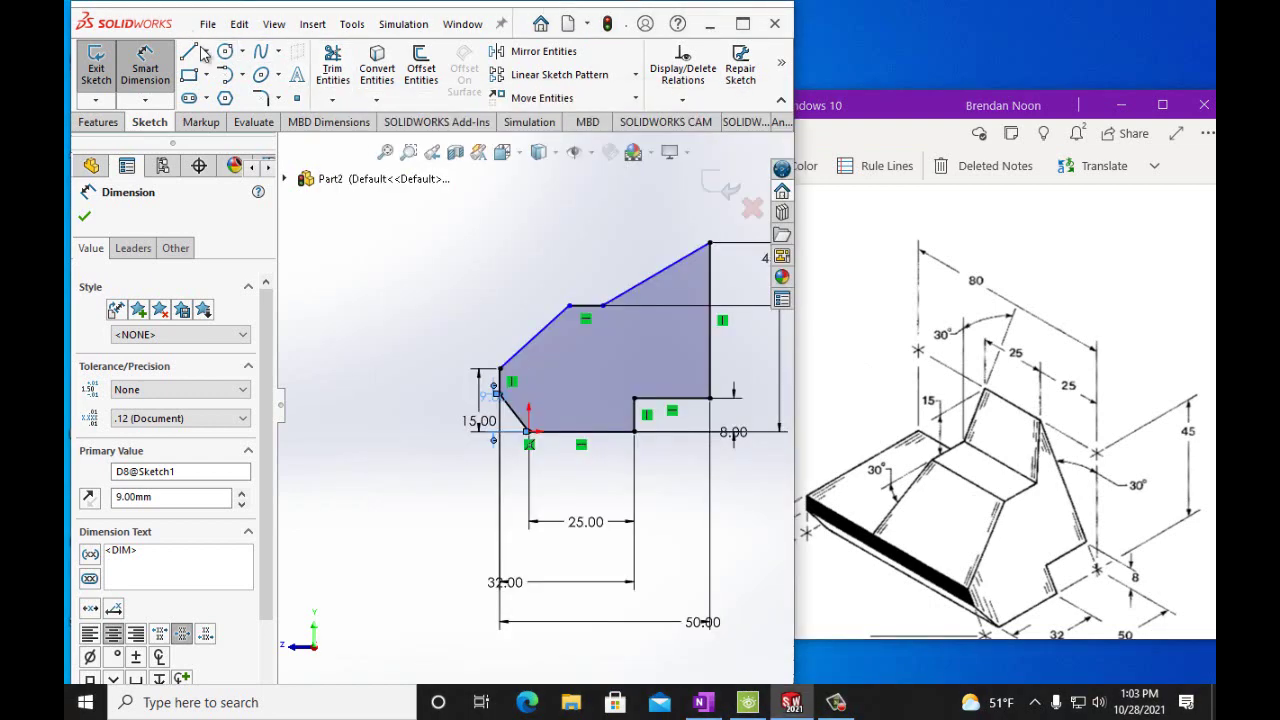
{"action": "scroll", "coordinate": [712, 430], "scroll_direction": "up", "scroll_amount": 2}
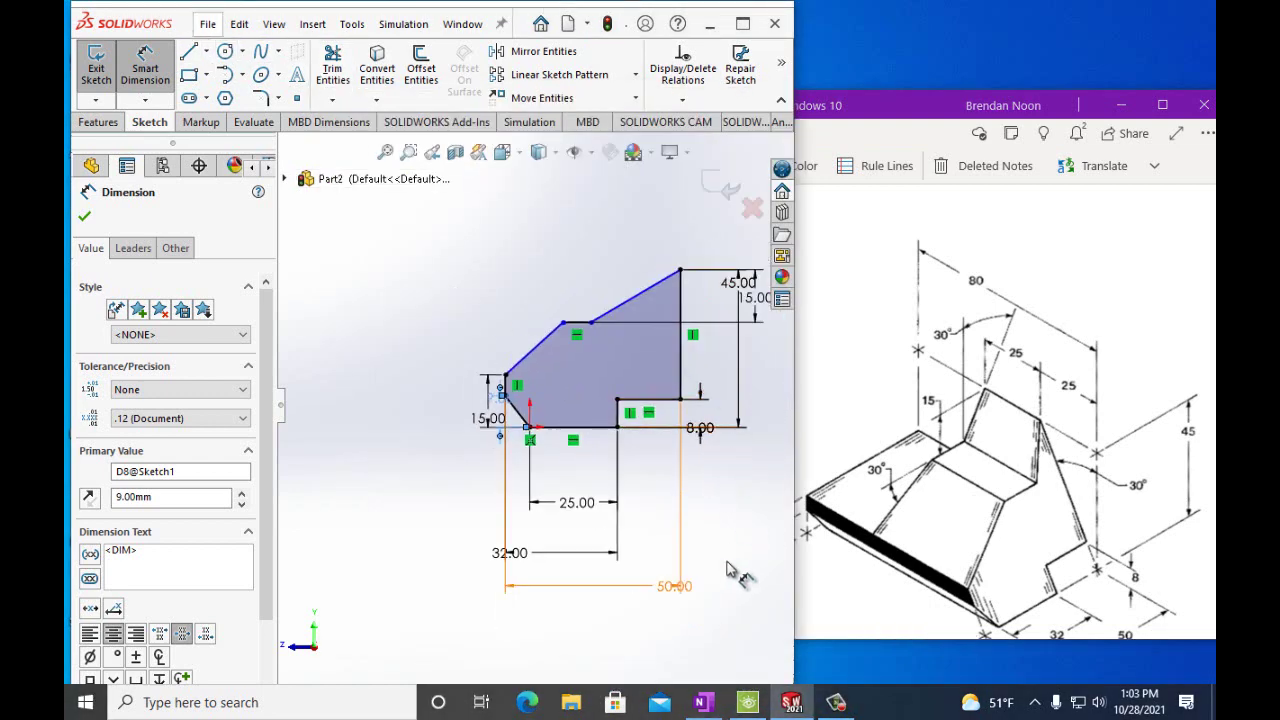
{"action": "scroll", "coordinate": [680, 482], "scroll_direction": "up", "scroll_amount": 4}
{"action": "scroll", "coordinate": [670, 467], "scroll_direction": "down", "scroll_amount": 2}
{"action": "scroll", "coordinate": [472, 268], "scroll_direction": "down", "scroll_amount": 1}
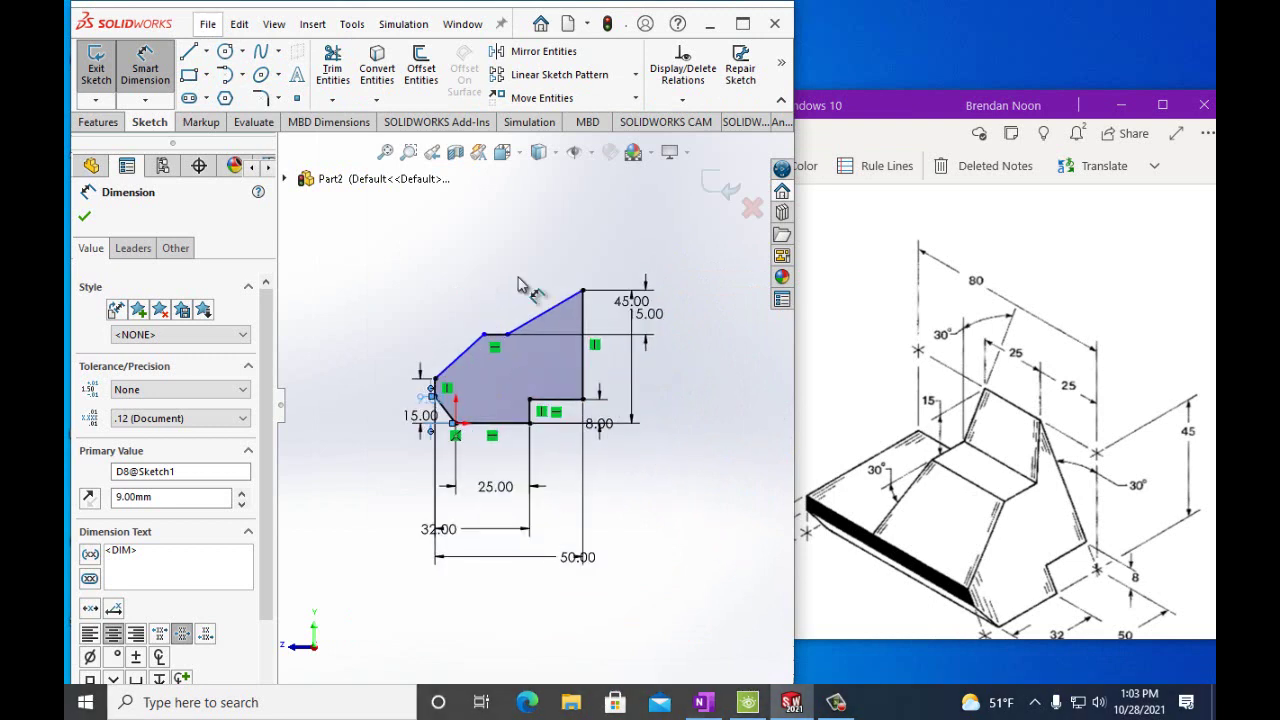
{"action": "scroll", "coordinate": [560, 207], "scroll_direction": "down", "scroll_amount": 1}
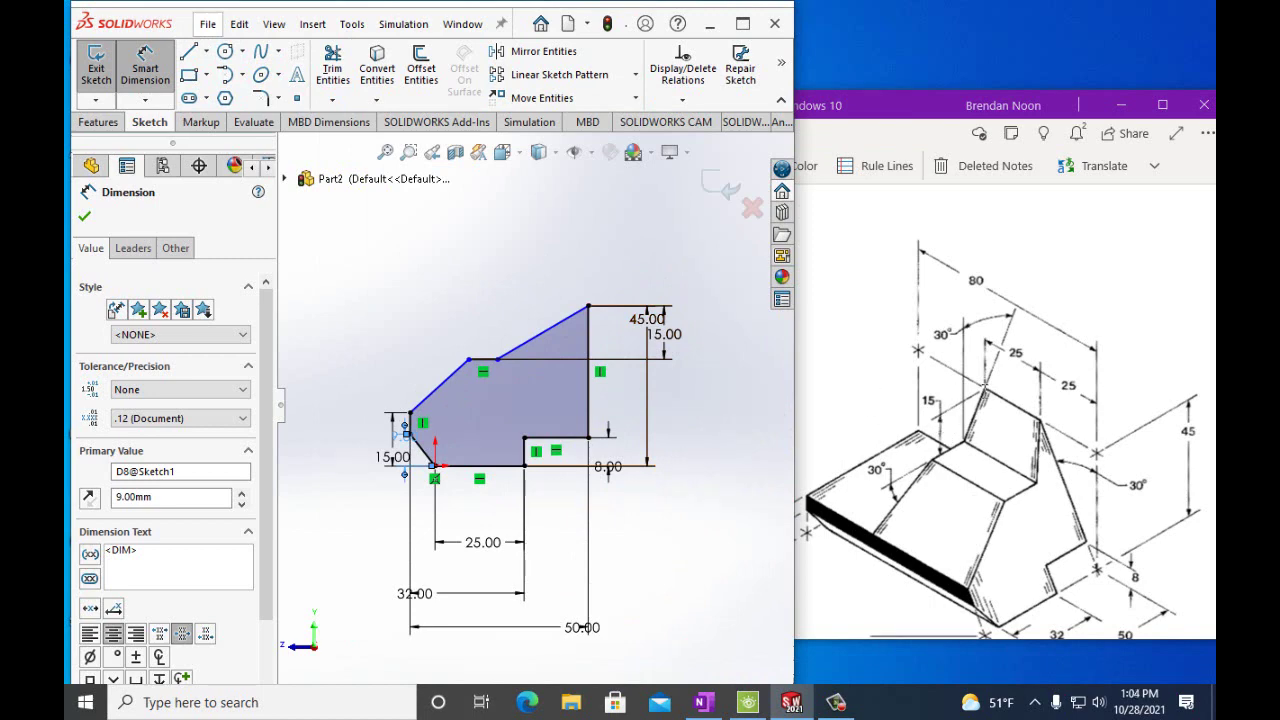
- Dimension the angle between the short upper horizontal edge and the lower sloped edge, trying 30° and undoing that value
{"action": "left_click", "coordinate": [463, 359]}
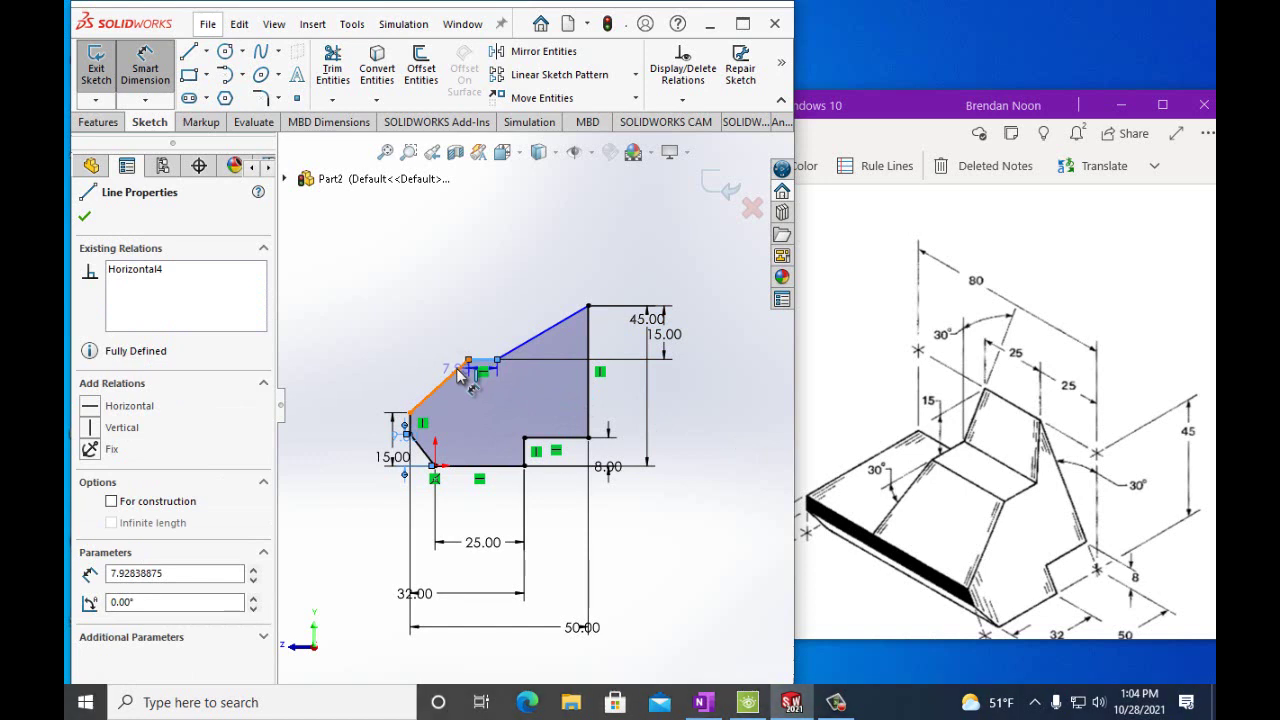
{"action": "left_click", "coordinate": [450, 374]}
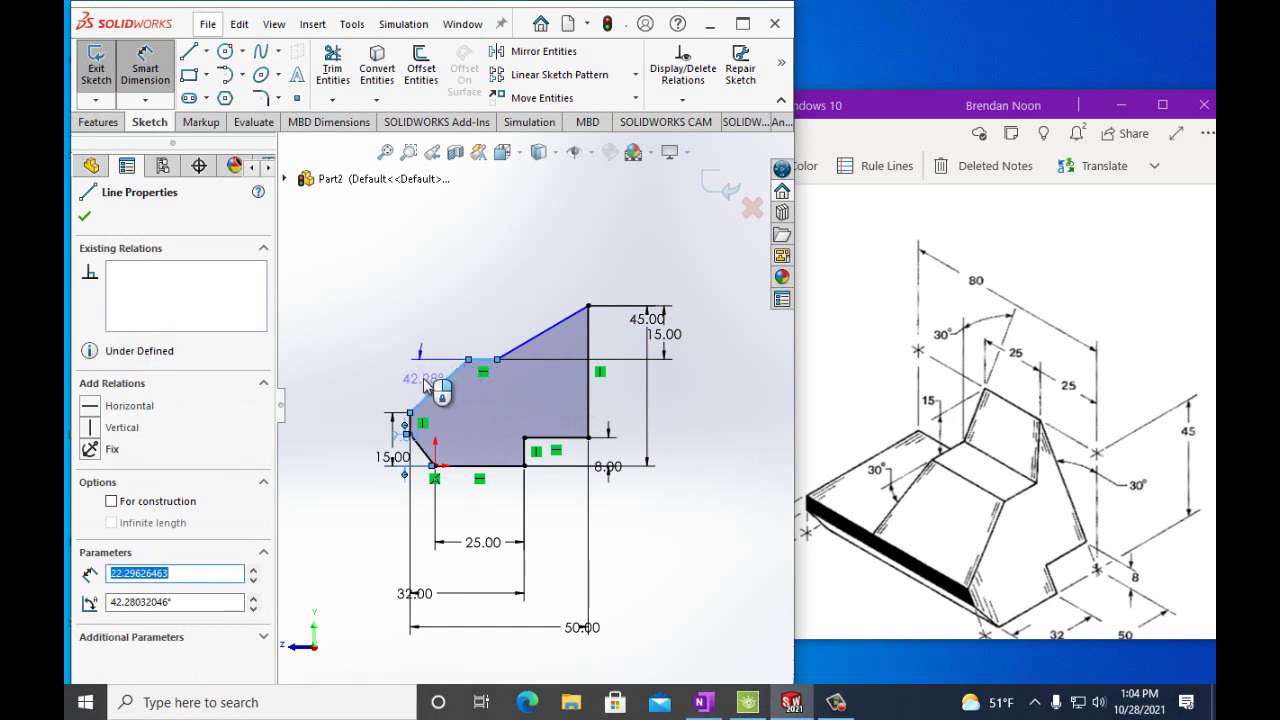
{"action": "left_click", "coordinate": [442, 380]}
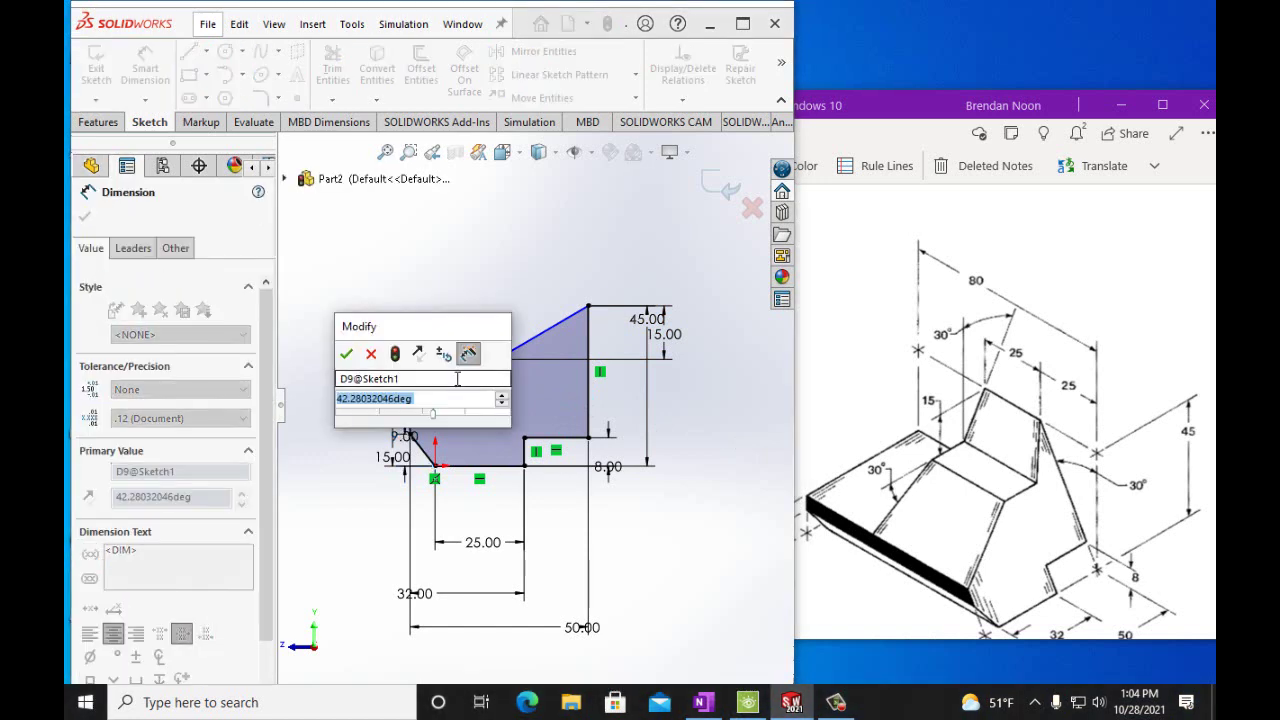
{"action": "type", "text": "30d"}
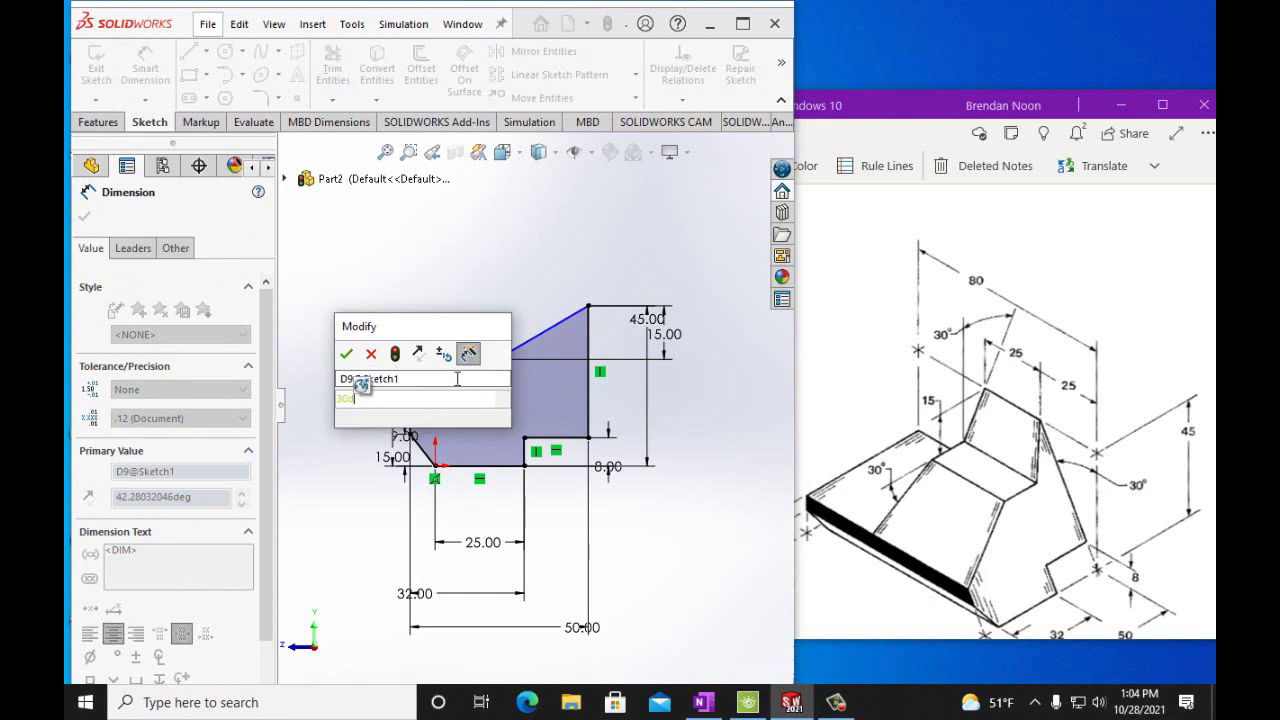
{"action": "left_click", "coordinate": [346, 353]}
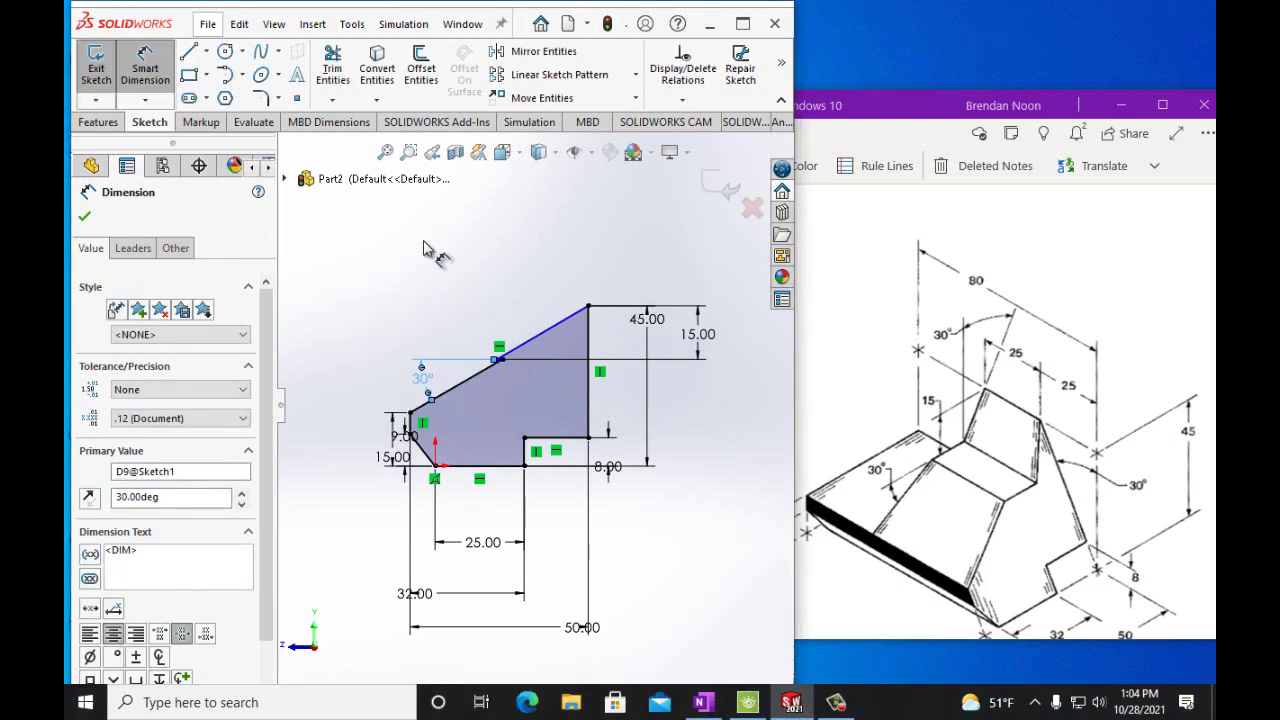
{"action": "left_click", "coordinate": [240, 24]}
{"action": "left_click", "coordinate": [258, 68]}
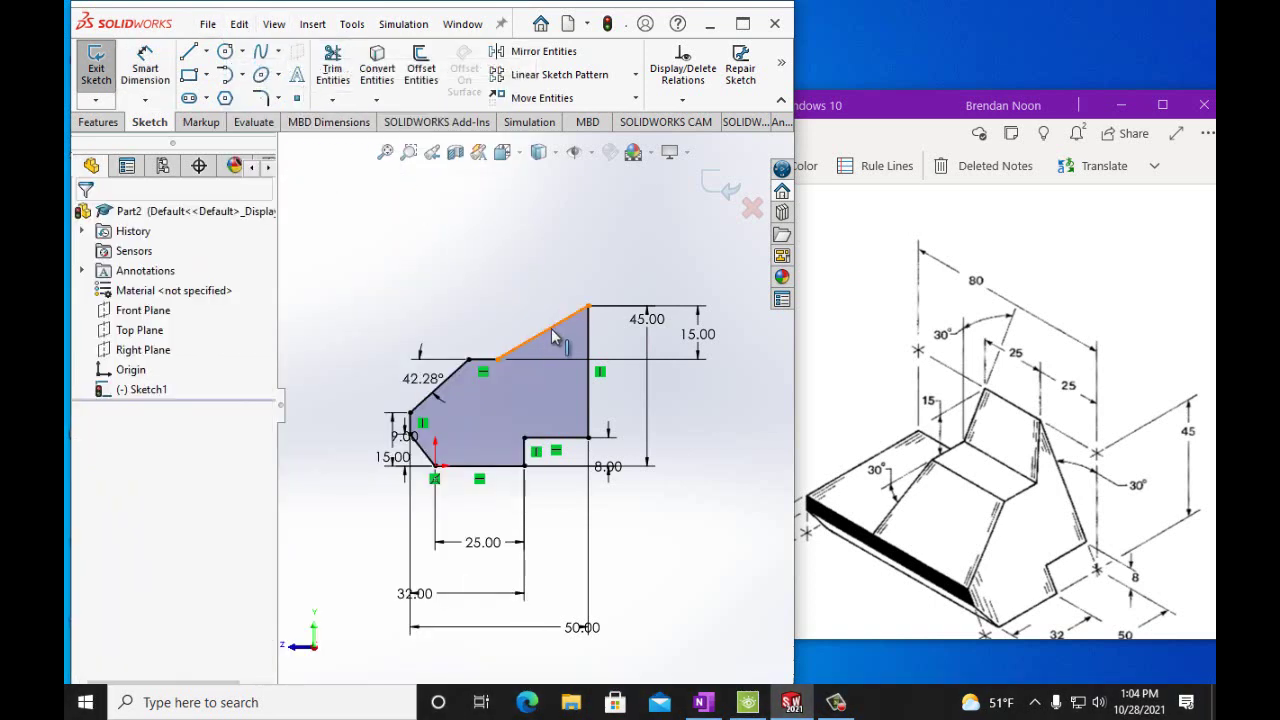
- Try to dimension the angle between the short upper horizontal edge and the upper sloped edge, and undo it
{"action": "left_click", "coordinate": [490, 368]}
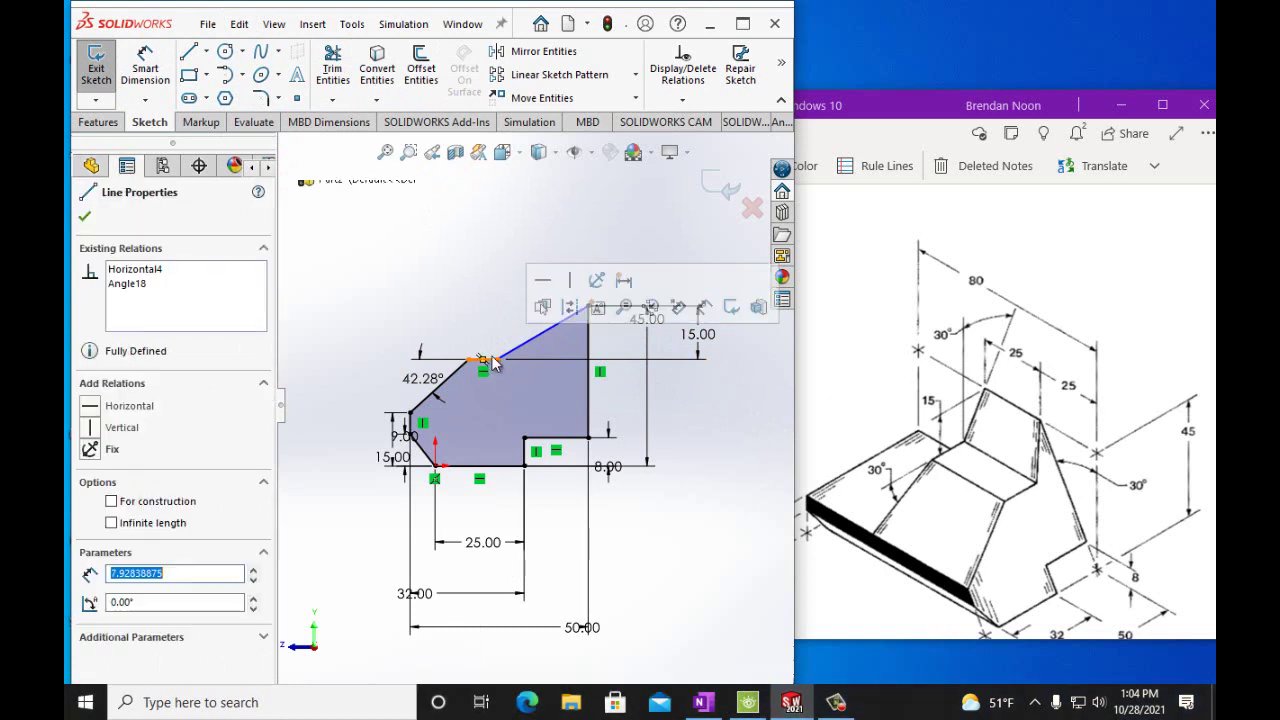
{"action": "left_click", "coordinate": [507, 352]}
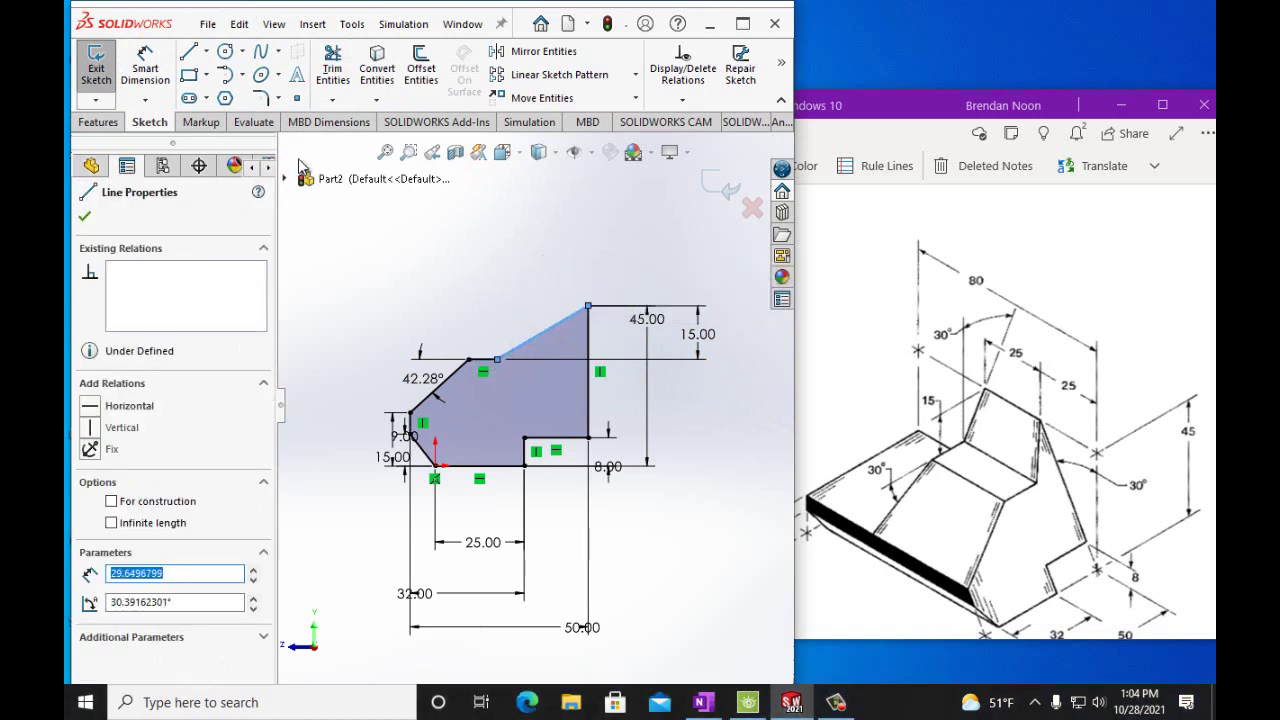
{"action": "left_click", "coordinate": [85, 221]}
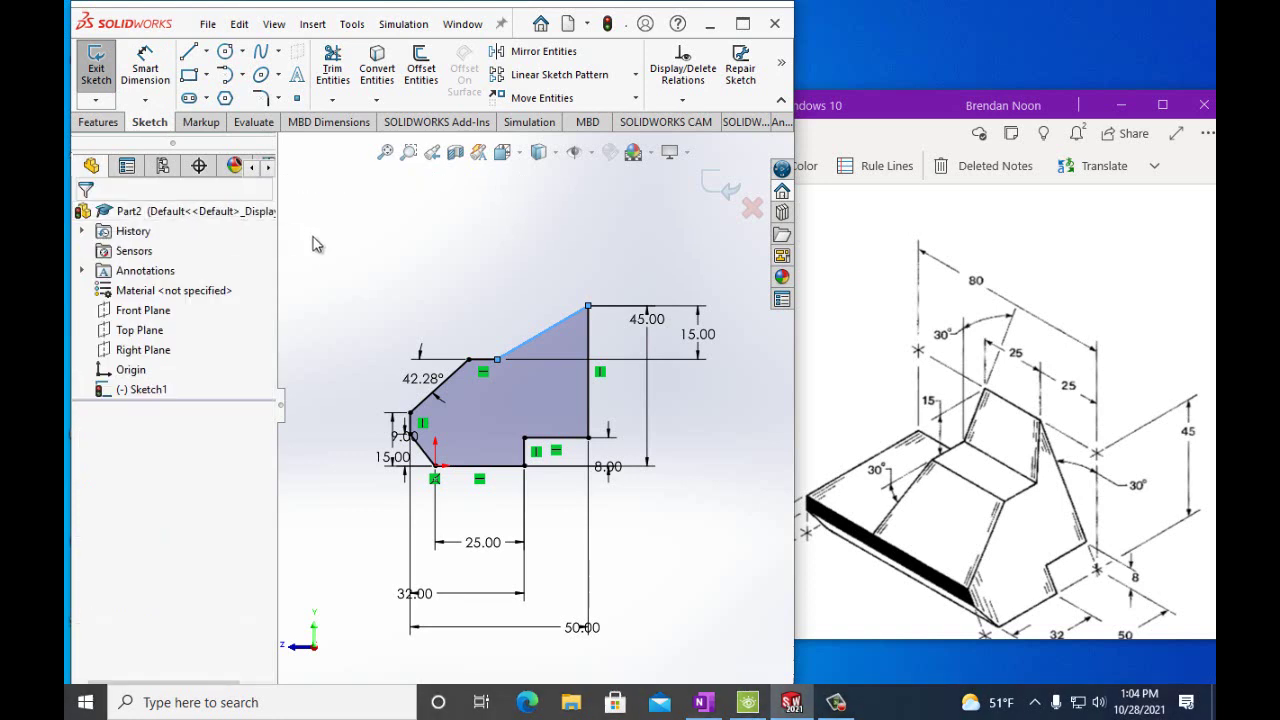
{"action": "left_click", "coordinate": [487, 359]}
{"action": "left_click", "coordinate": [540, 334]}
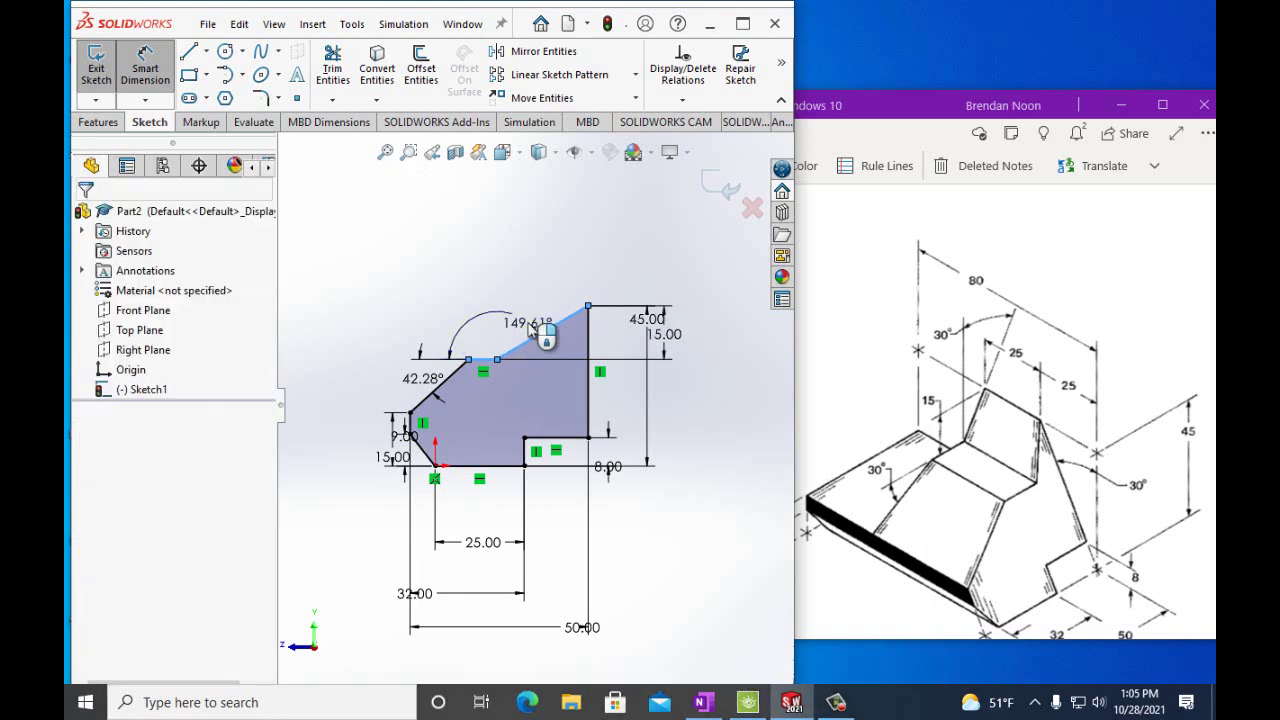
{"action": "left_click", "coordinate": [479, 283]}
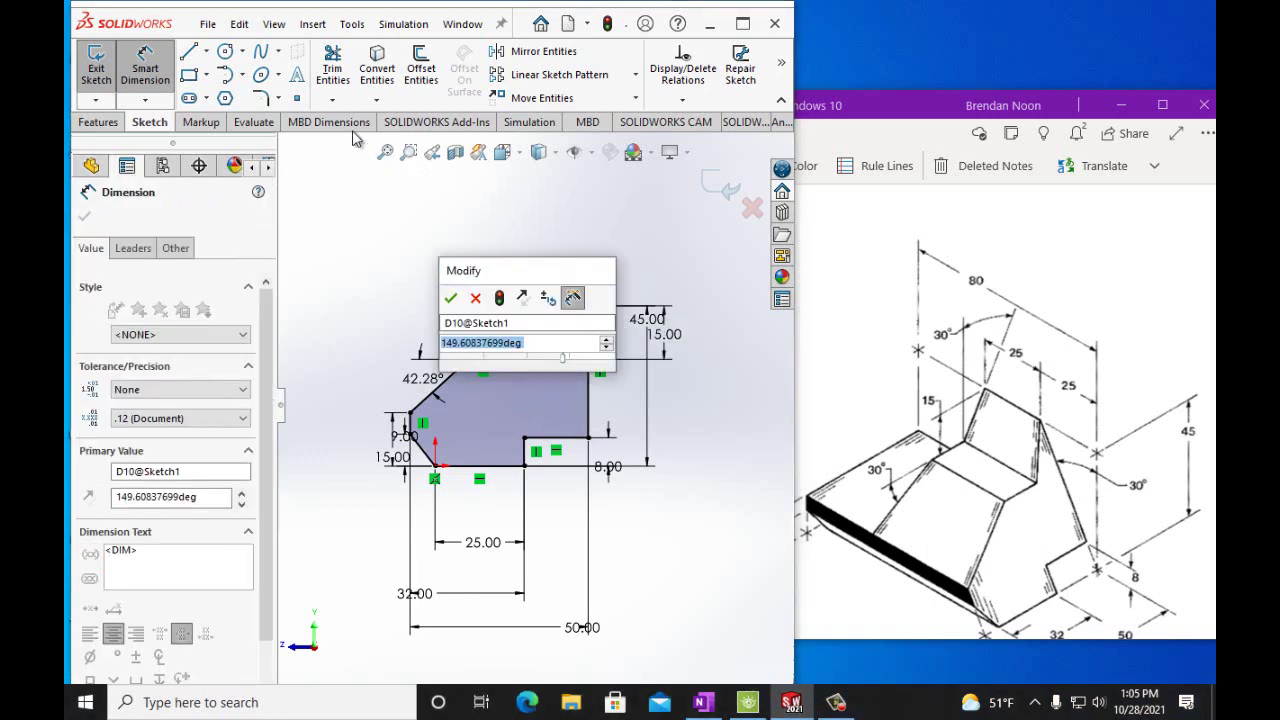
{"action": "left_click", "coordinate": [475, 298]}
{"action": "left_click", "coordinate": [239, 24]}
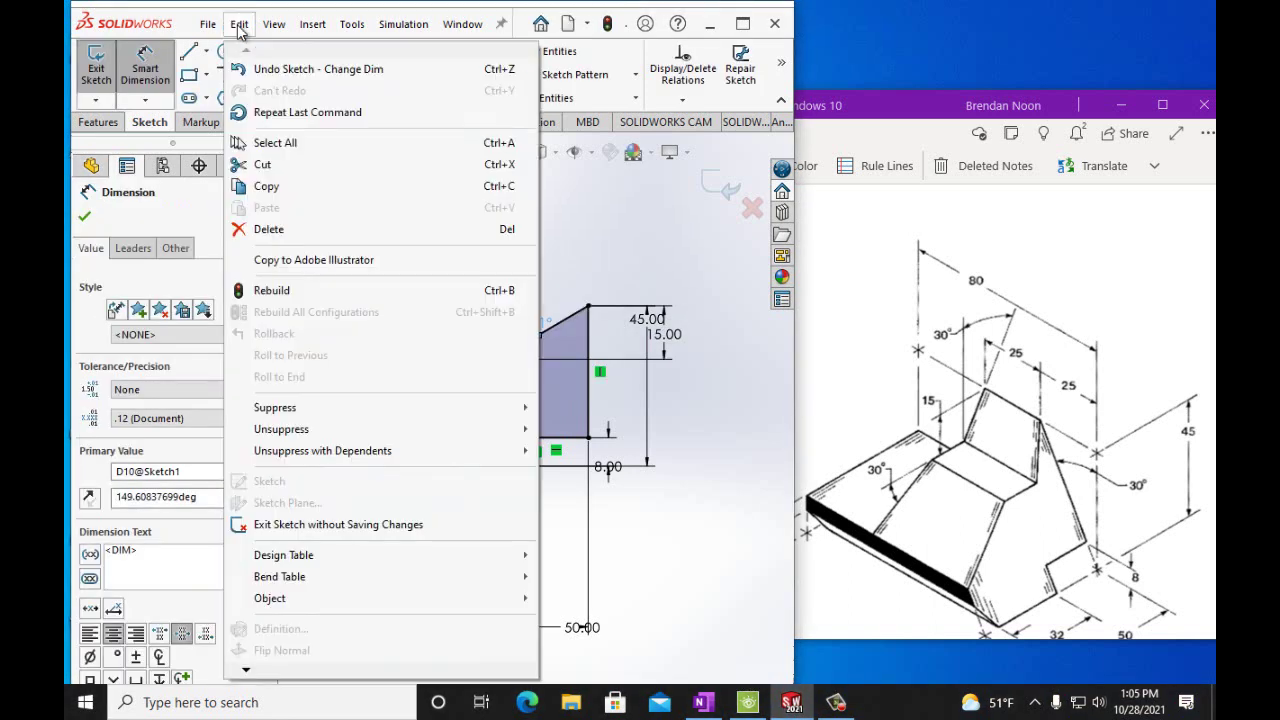
{"action": "left_click", "coordinate": [262, 69]}
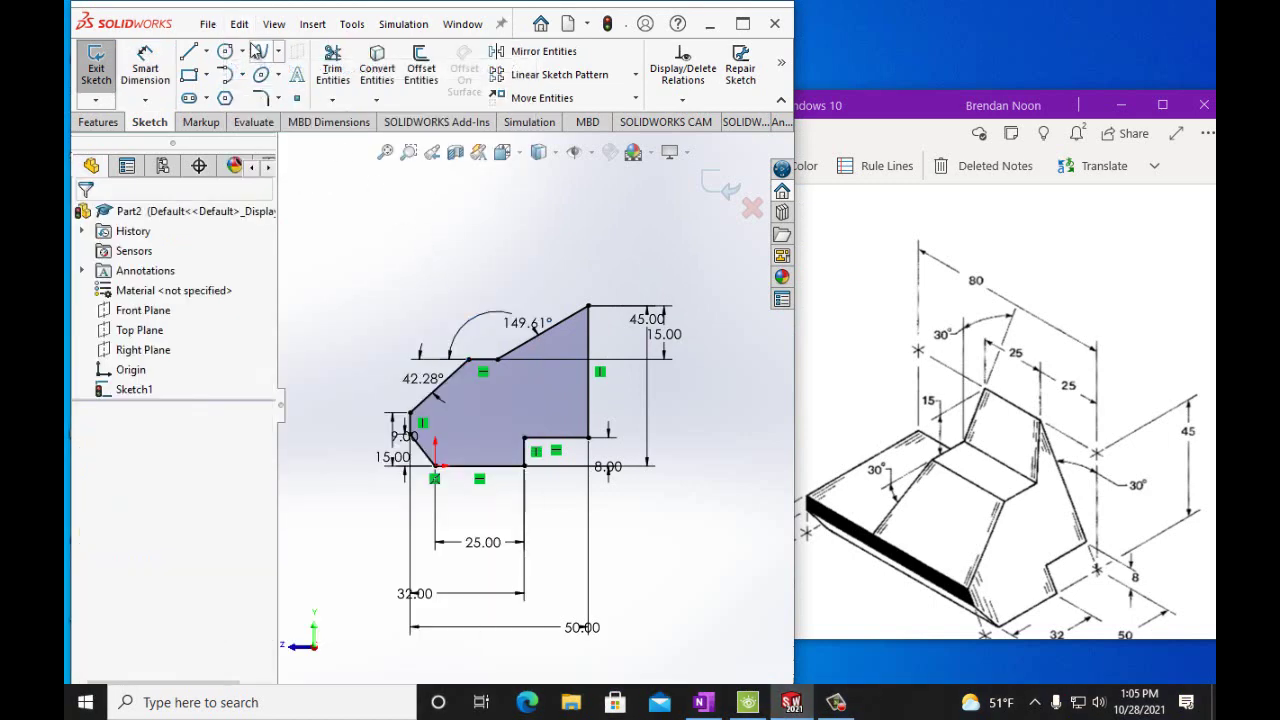
{"action": "left_click", "coordinate": [239, 24]}
{"action": "left_click", "coordinate": [259, 70]}
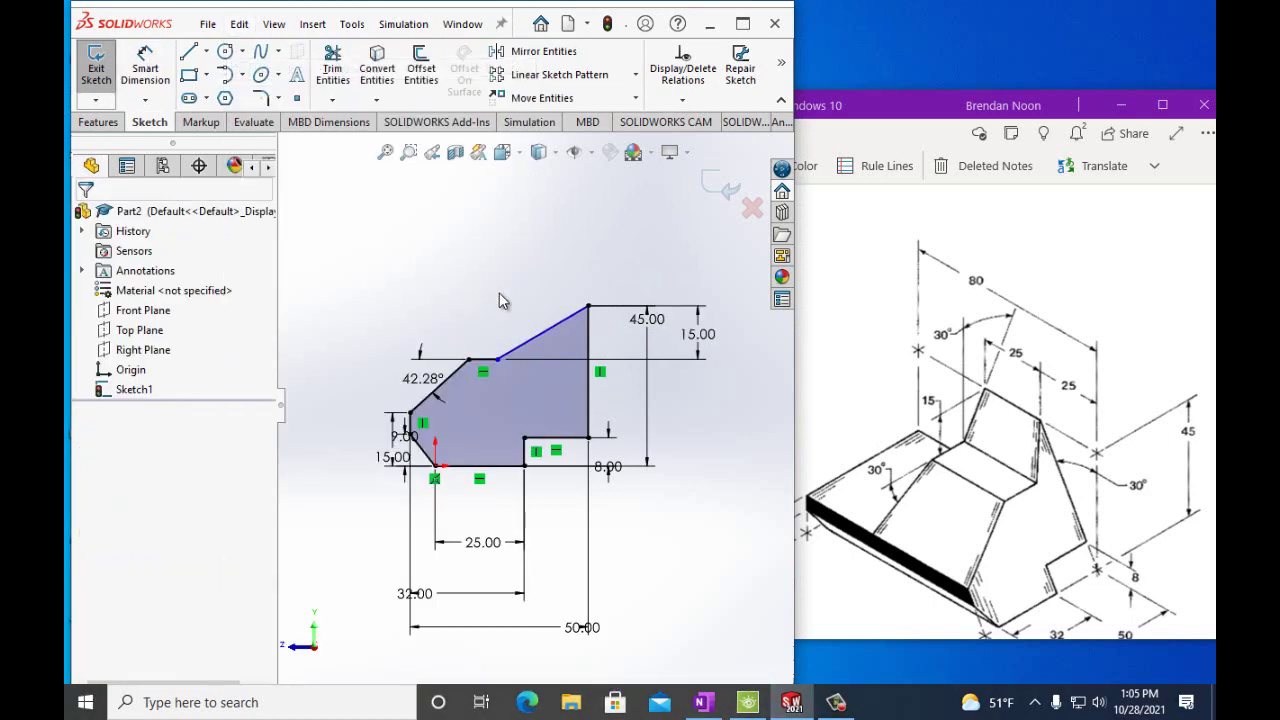
- Draw a vertical construction line about 22 mm long upward from the lower end of the upper sloped edge
{"action": "left_click", "coordinate": [205, 52]}
{"action": "left_click", "coordinate": [212, 96]}
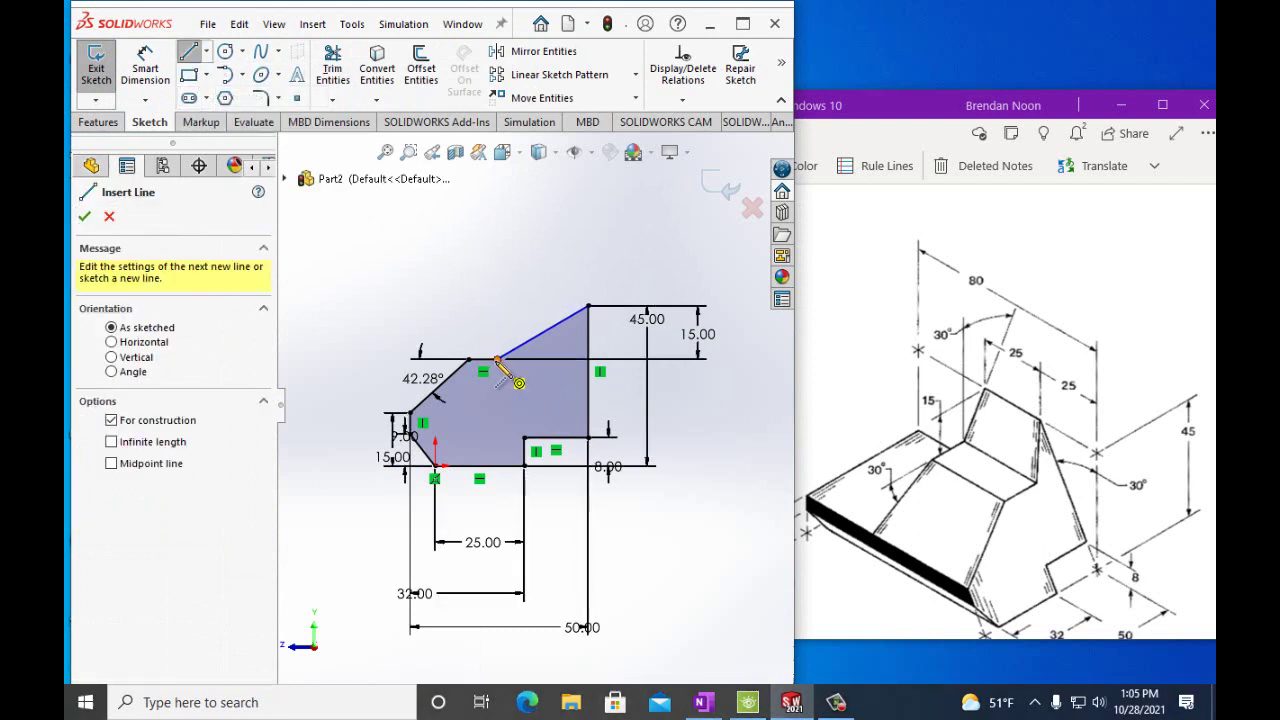
{"action": "left_click_drag", "start_coordinate": [497, 358], "coordinate": [497, 281]}
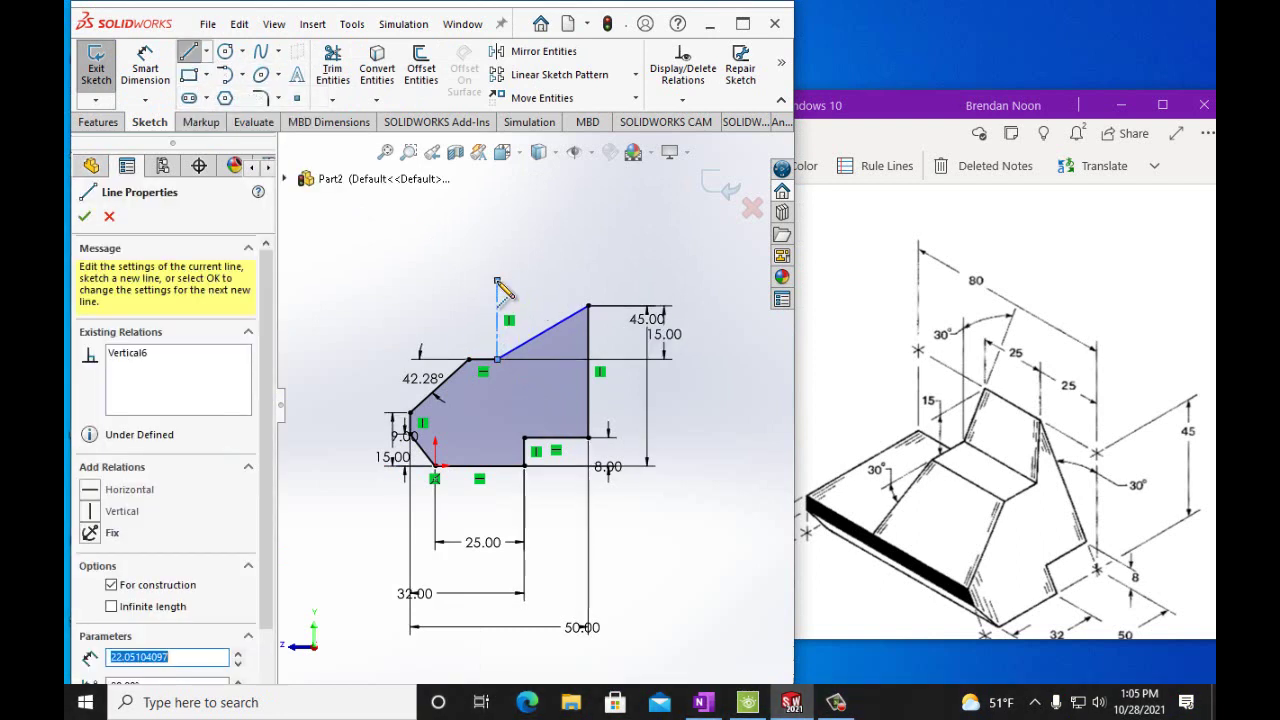
{"action": "left_click", "coordinate": [85, 218]}
{"action": "left_click", "coordinate": [85, 211]}
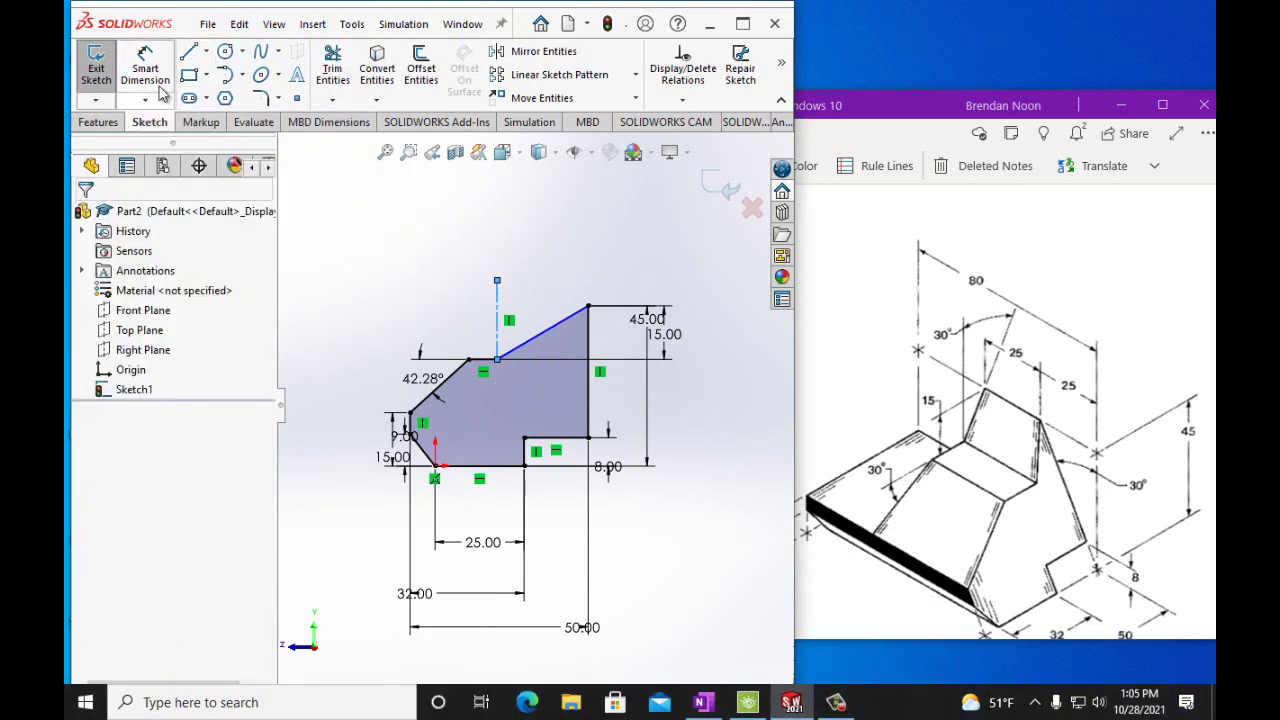
- Dimension the angle between the vertical construction line and the upper sloped edge as 30°
{"action": "left_click", "coordinate": [147, 60]}
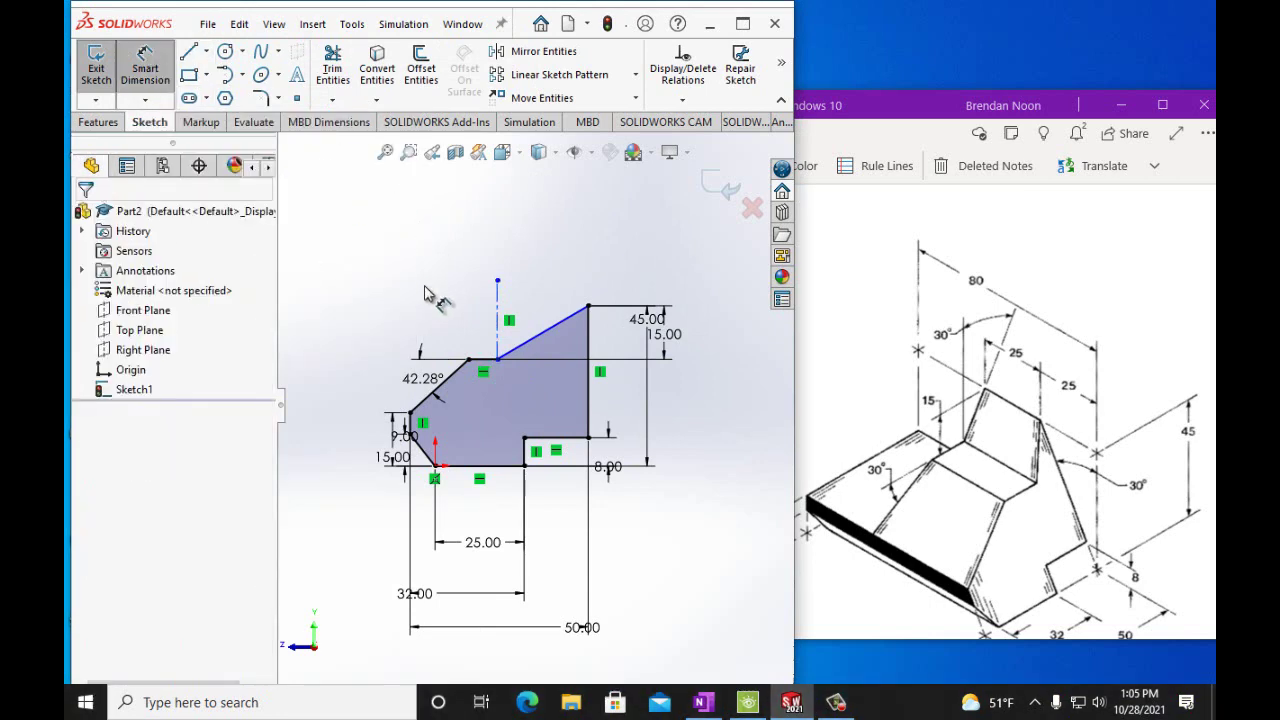
{"action": "left_click", "coordinate": [512, 346]}
{"action": "left_click", "coordinate": [498, 320]}
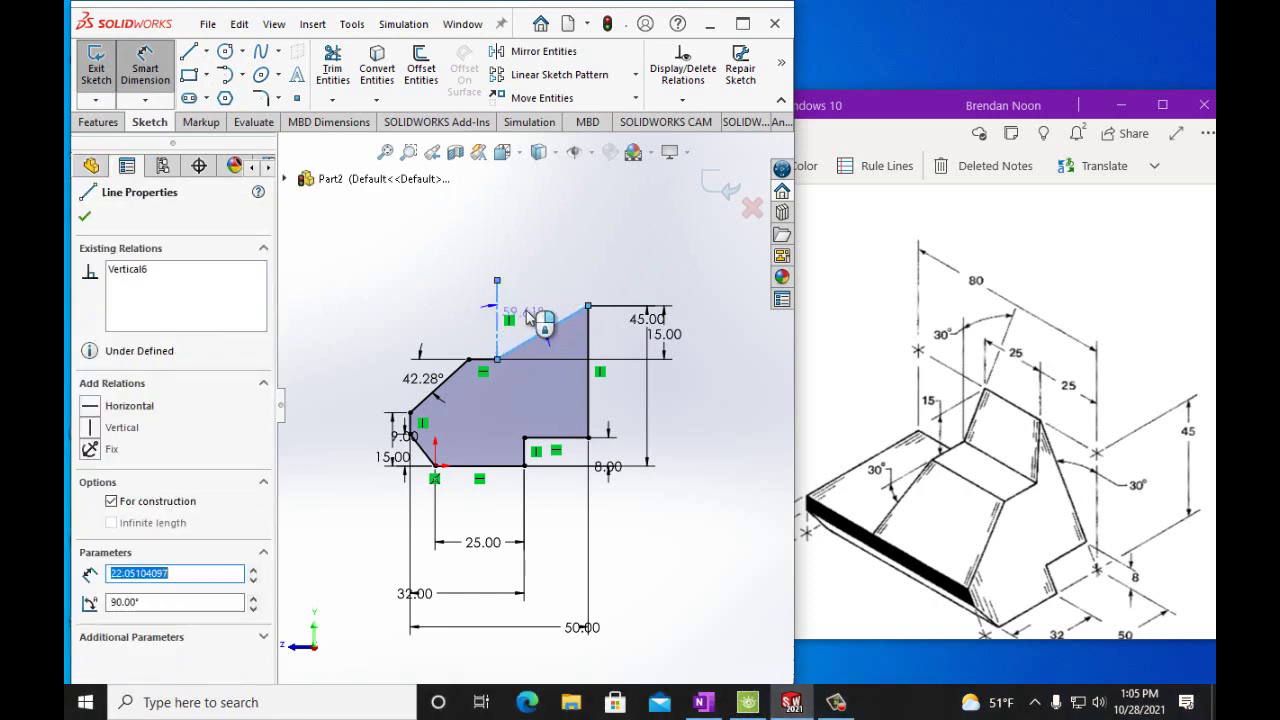
{"action": "left_click", "coordinate": [540, 311]}
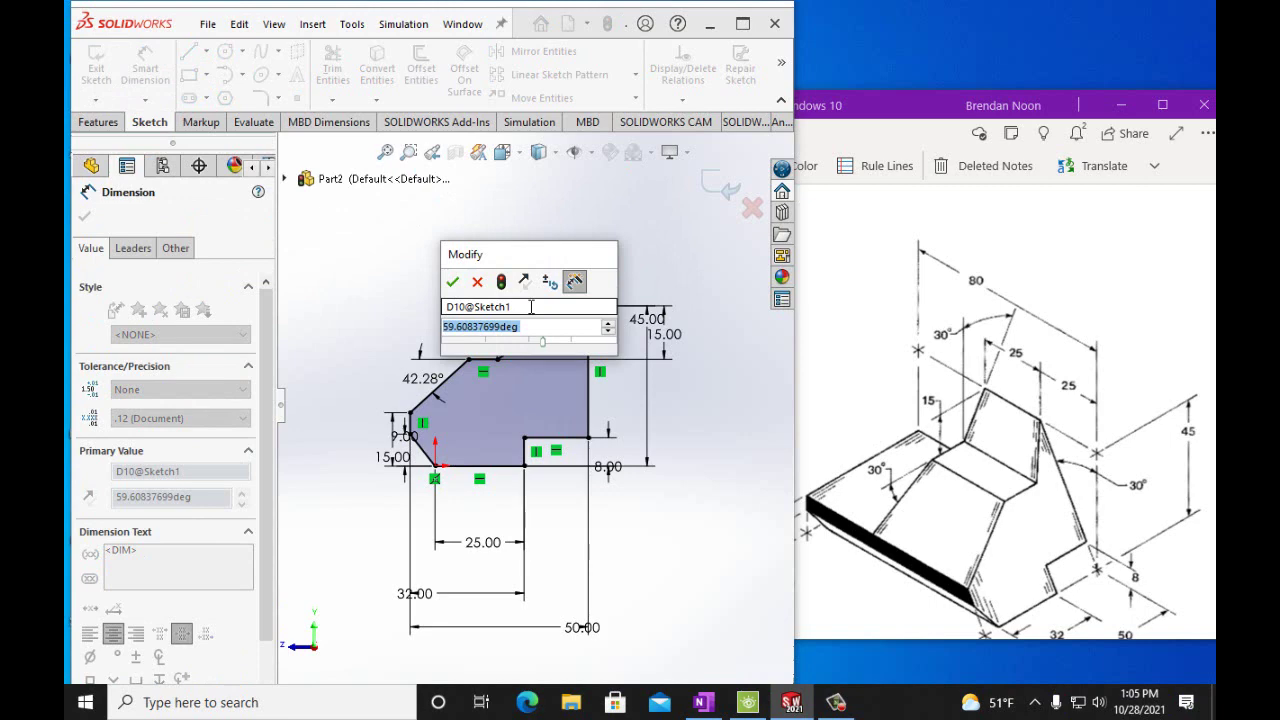
{"action": "type", "text": "30.00de"}
{"action": "type", "text": "g"}
{"action": "left_click", "coordinate": [453, 282]}
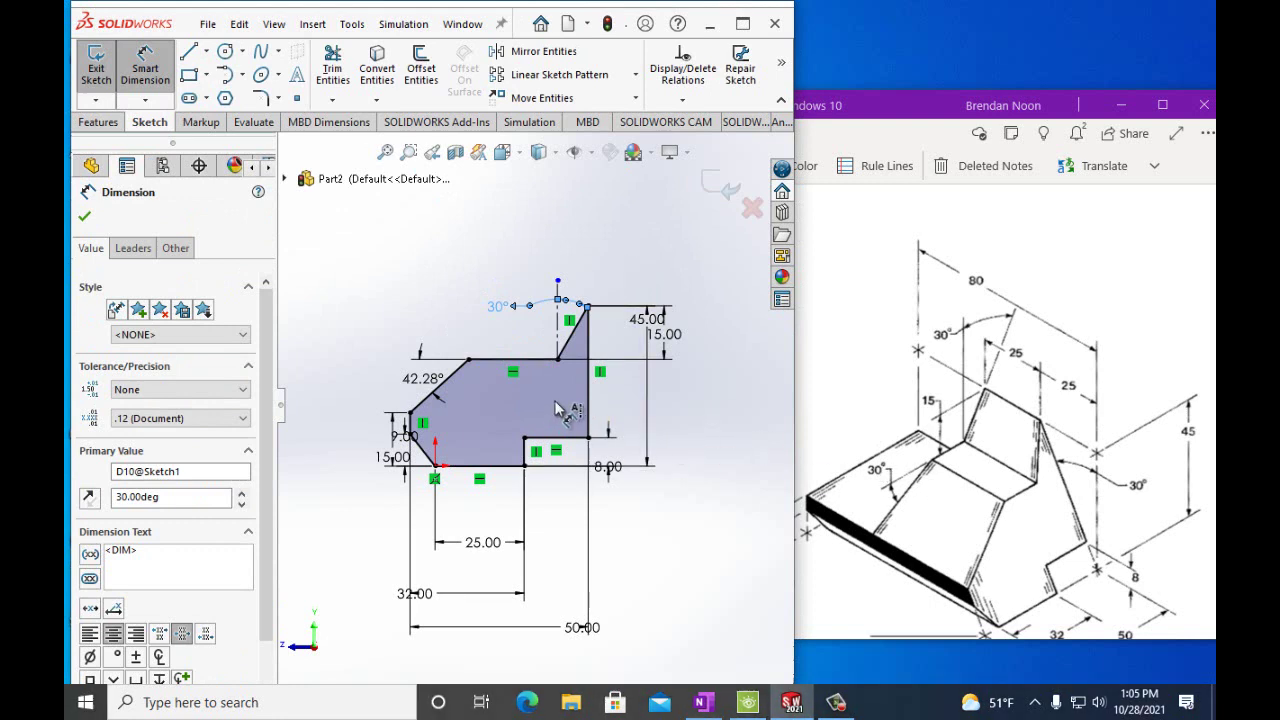
- Set the existing angle dimension between the lower sloped edge and the horizontal edge to 30°
{"action": "left_click", "coordinate": [425, 388]}
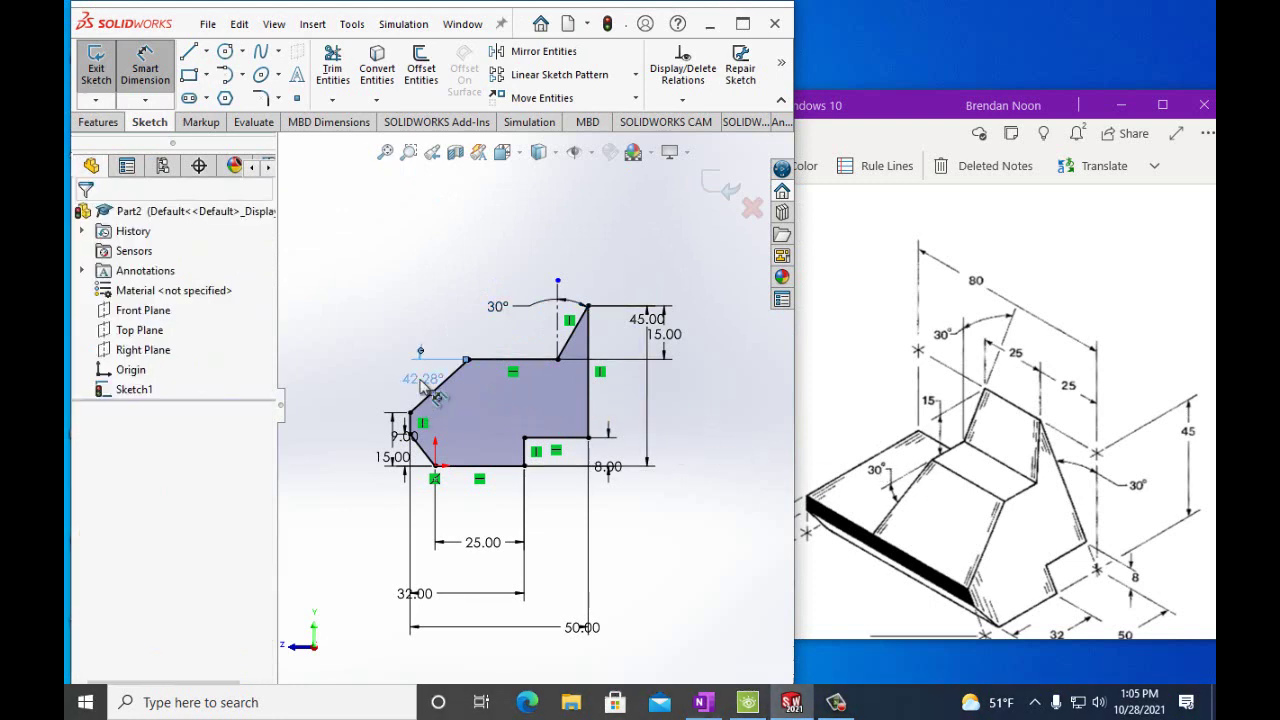
{"action": "left_click_drag", "start_coordinate": [198, 497], "coordinate": [72, 498]}
{"action": "type", "text": "30"}
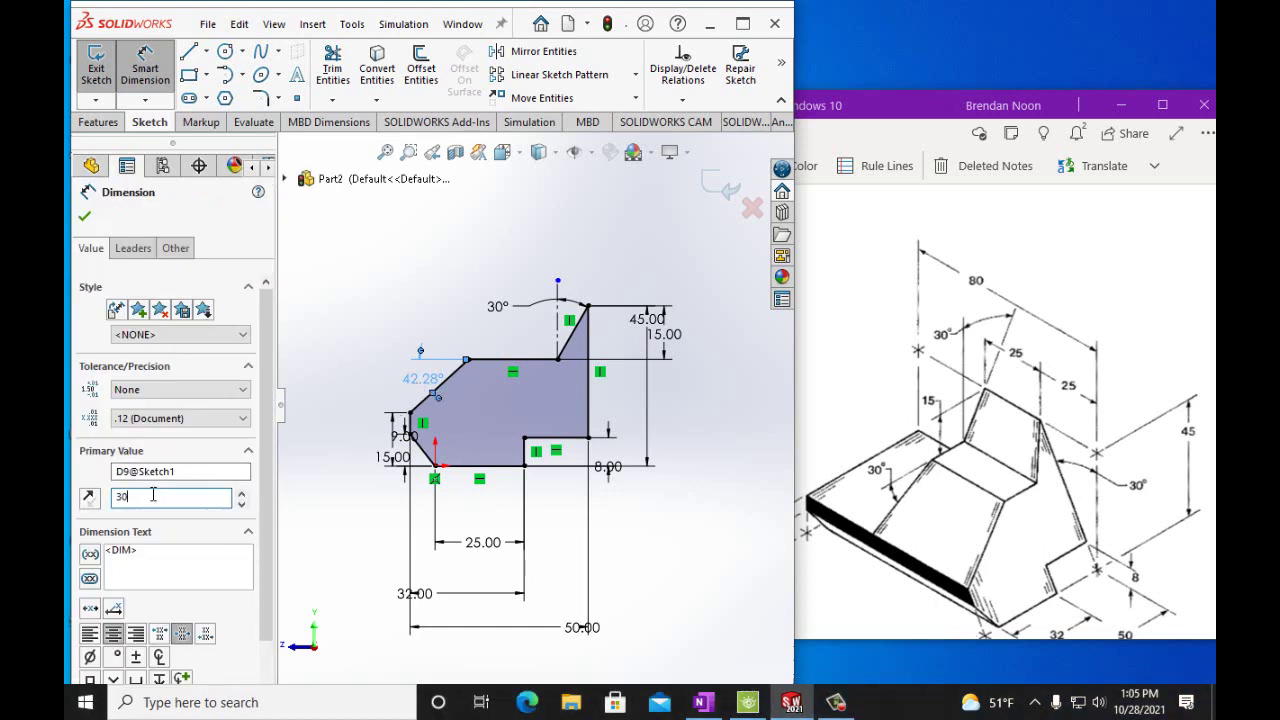
{"action": "type", "text": "deg"}
{"action": "left_click", "coordinate": [86, 218]}
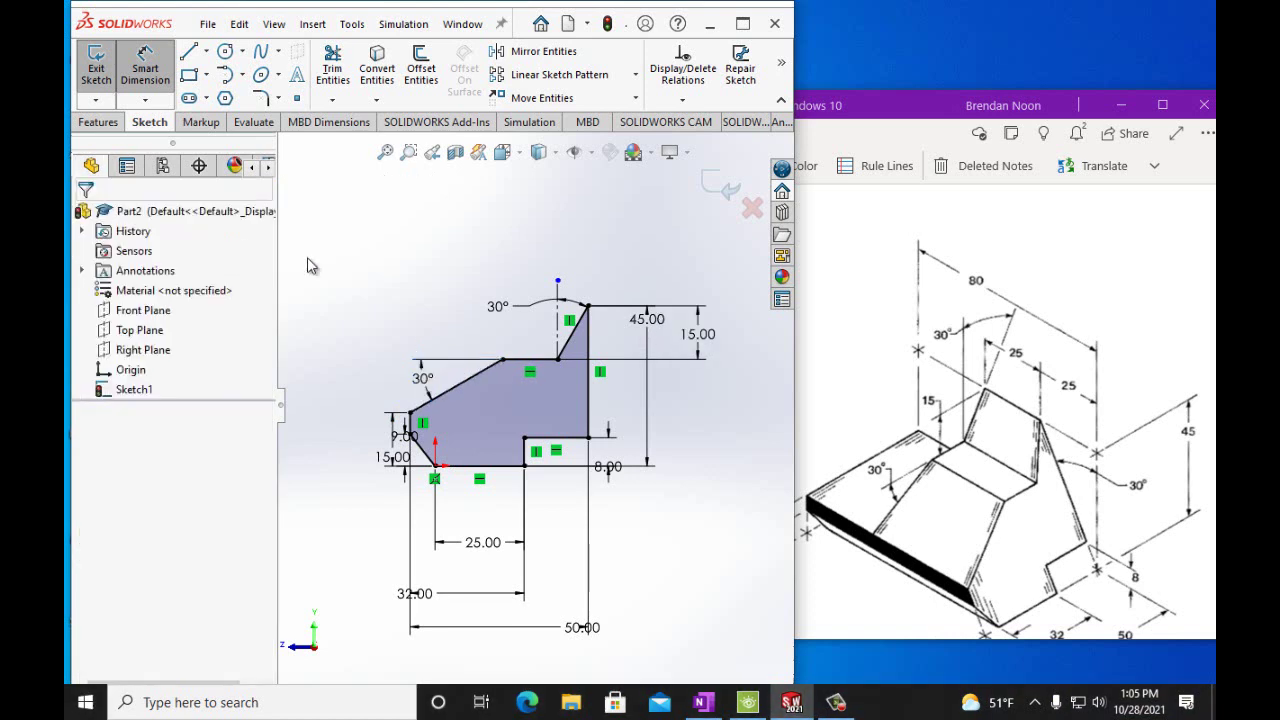
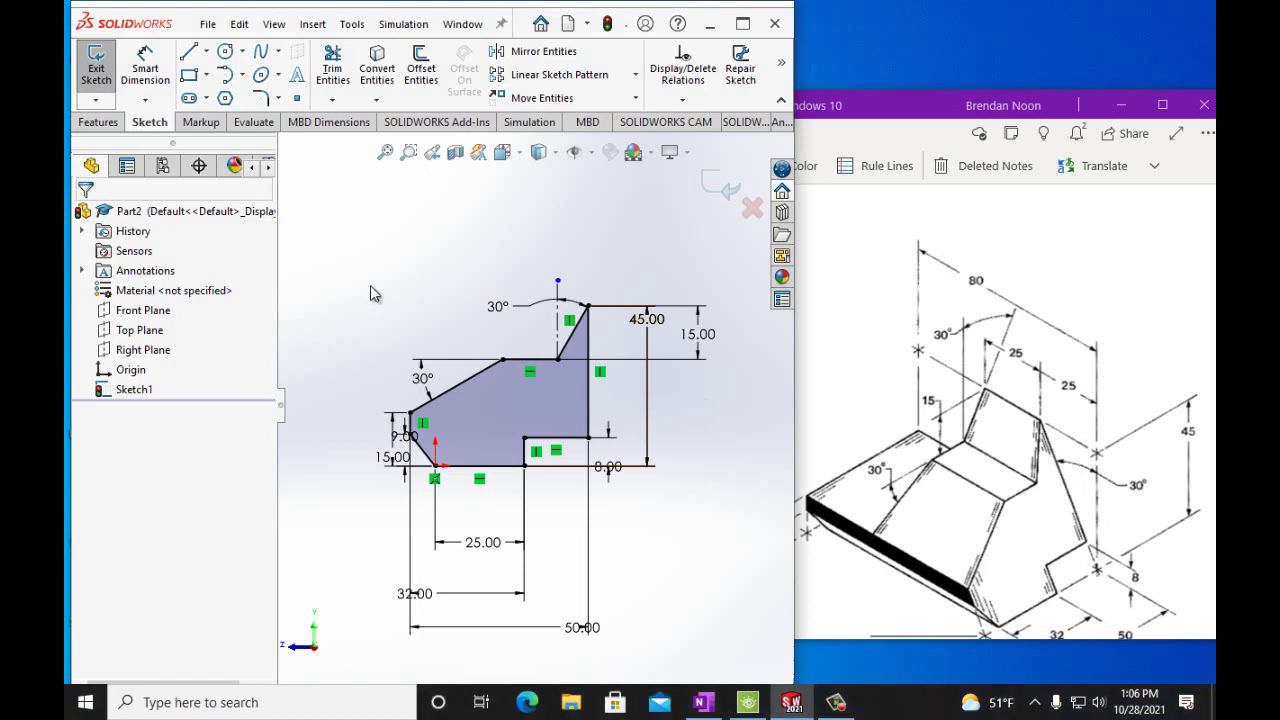
- Extrude the side profile 80 mm in the reversed direction with a Blind end condition
{"action": "left_click", "coordinate": [99, 123]}
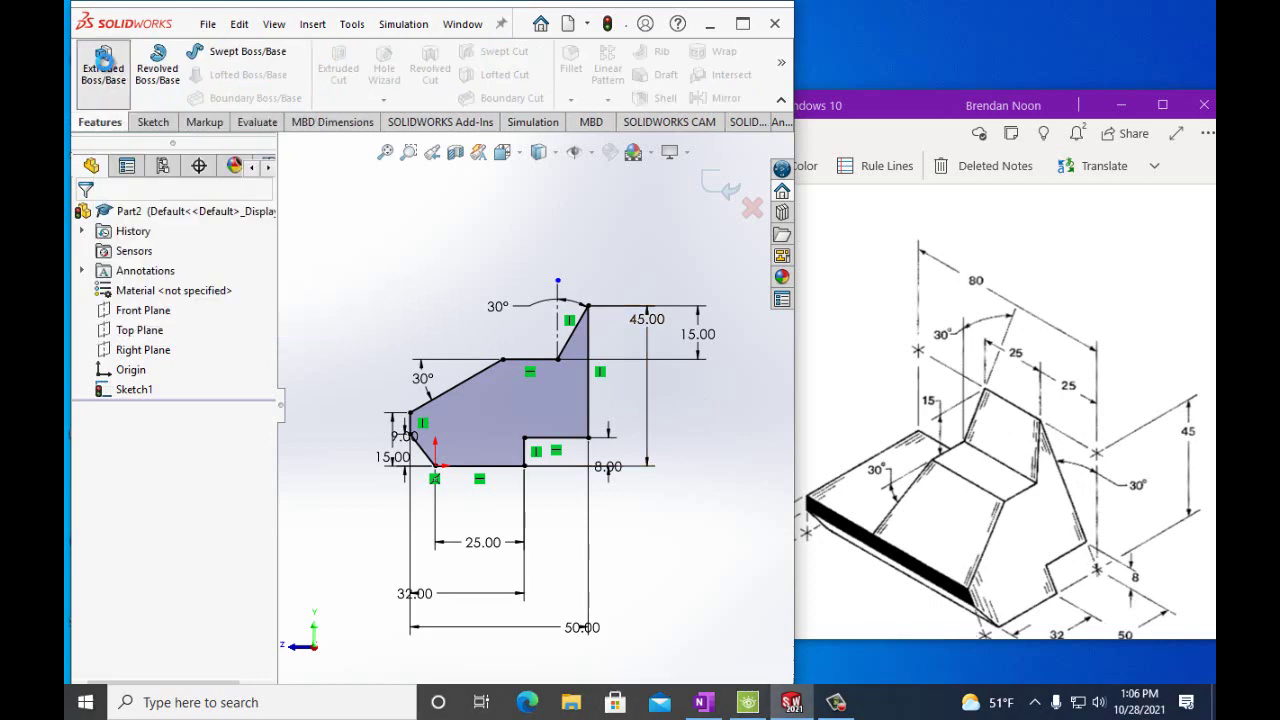
{"action": "left_click", "coordinate": [103, 65]}
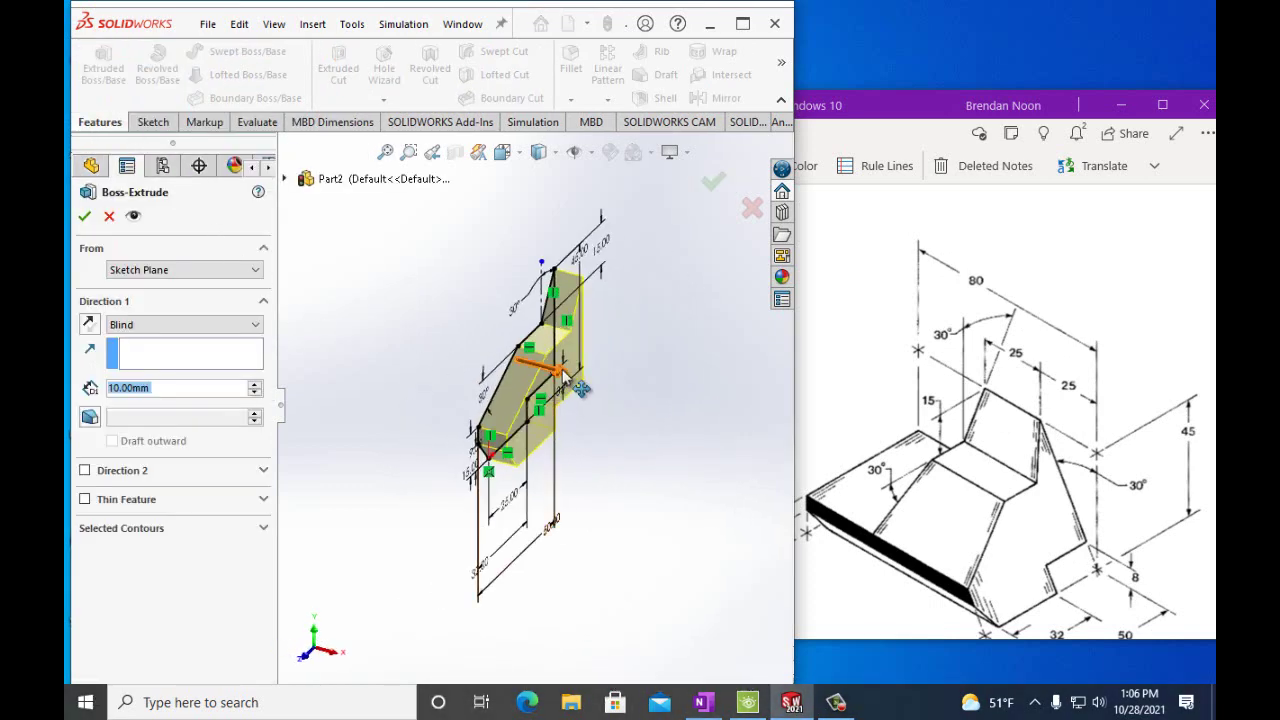
{"action": "mouse_move", "coordinate": [581, 388]}
{"action": "left_mouse_down"}
{"action": "mouse_move", "coordinate": [400, 332]}
{"action": "mouse_move", "coordinate": [366, 352]}
{"action": "left_mouse_up"}
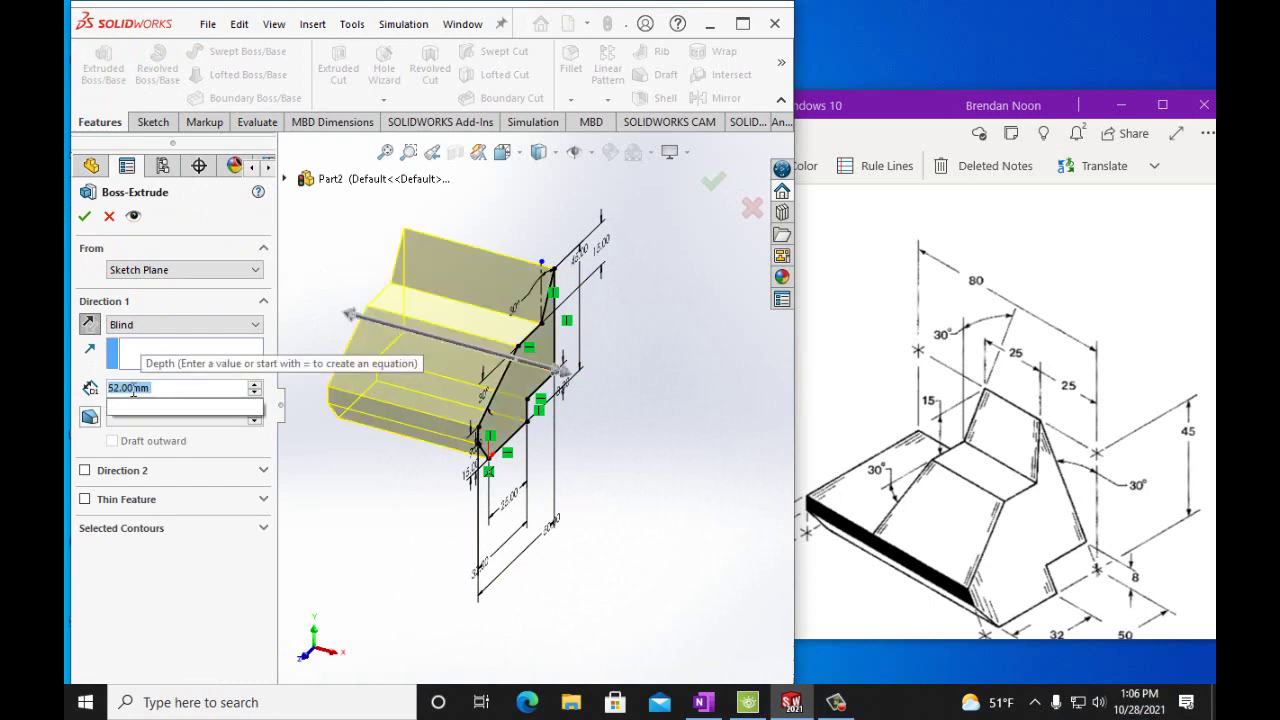
{"action": "type", "text": "80mm"}
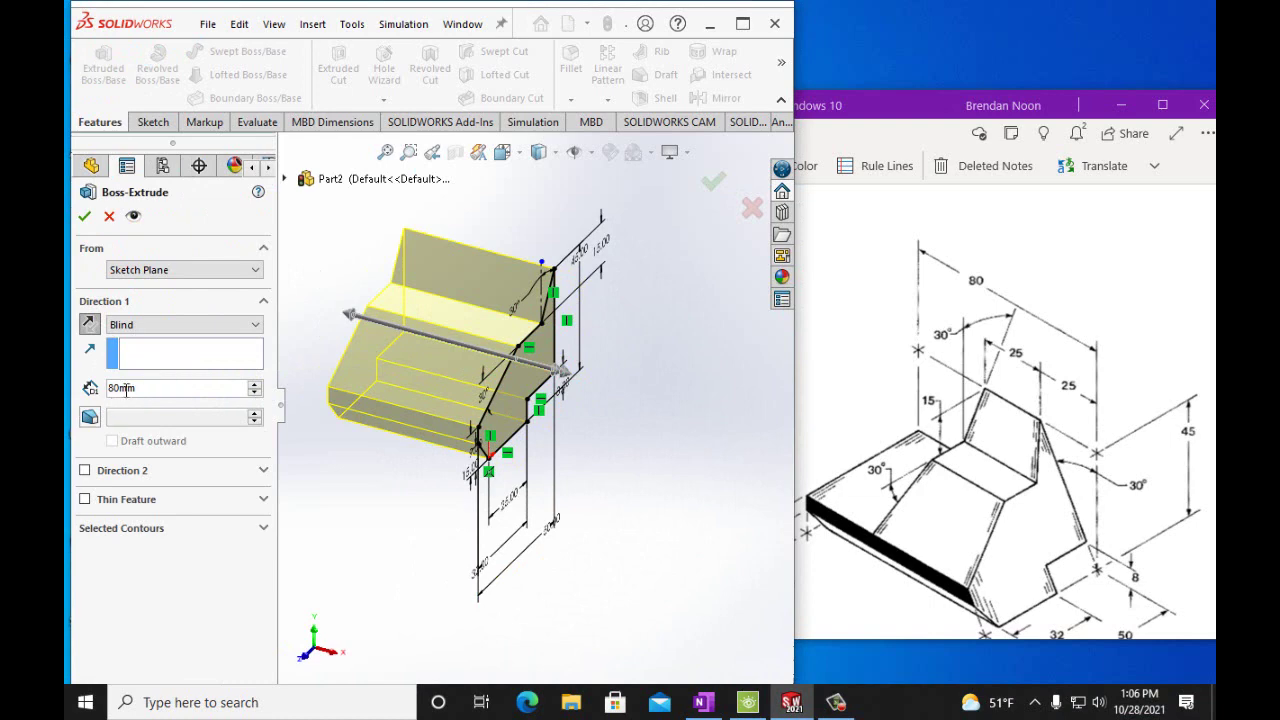
{"action": "left_click", "coordinate": [84, 216]}
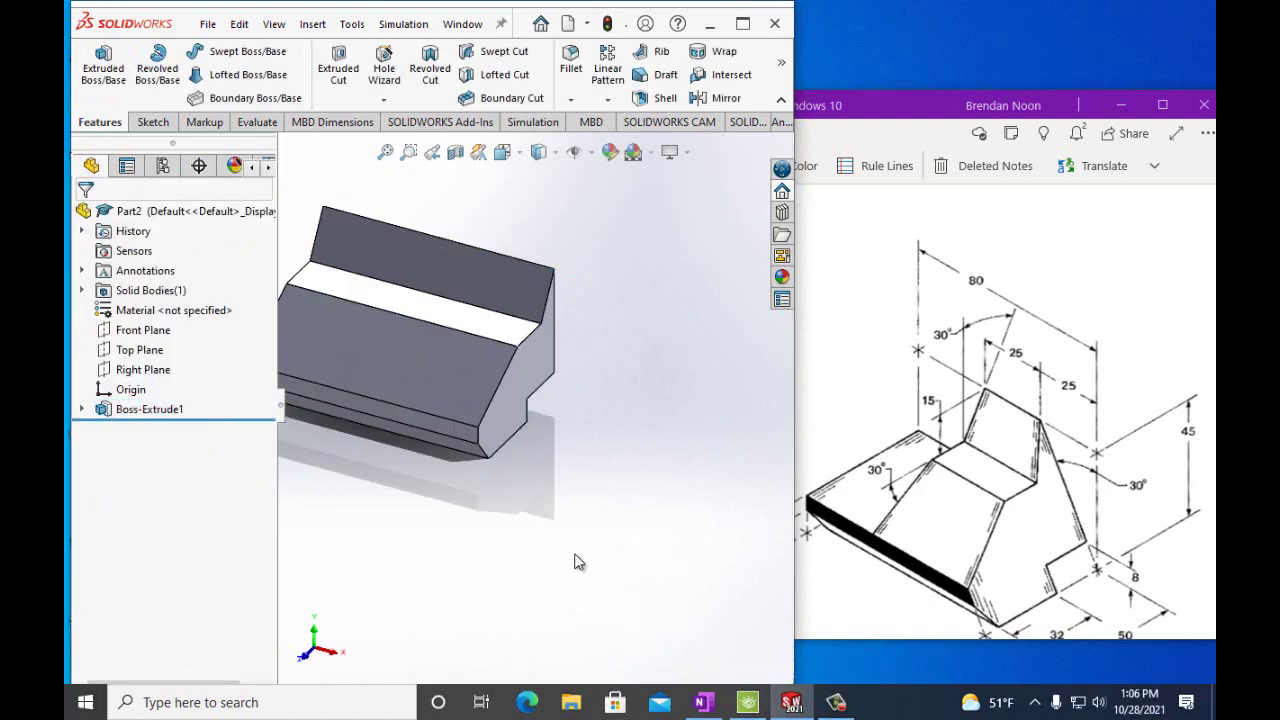
- Start a line sketch on the part's narrow vertical front face, with the model seen from the front
{"action": "scroll", "coordinate": [350, 445], "scroll_direction": "up", "scroll_amount": 5}
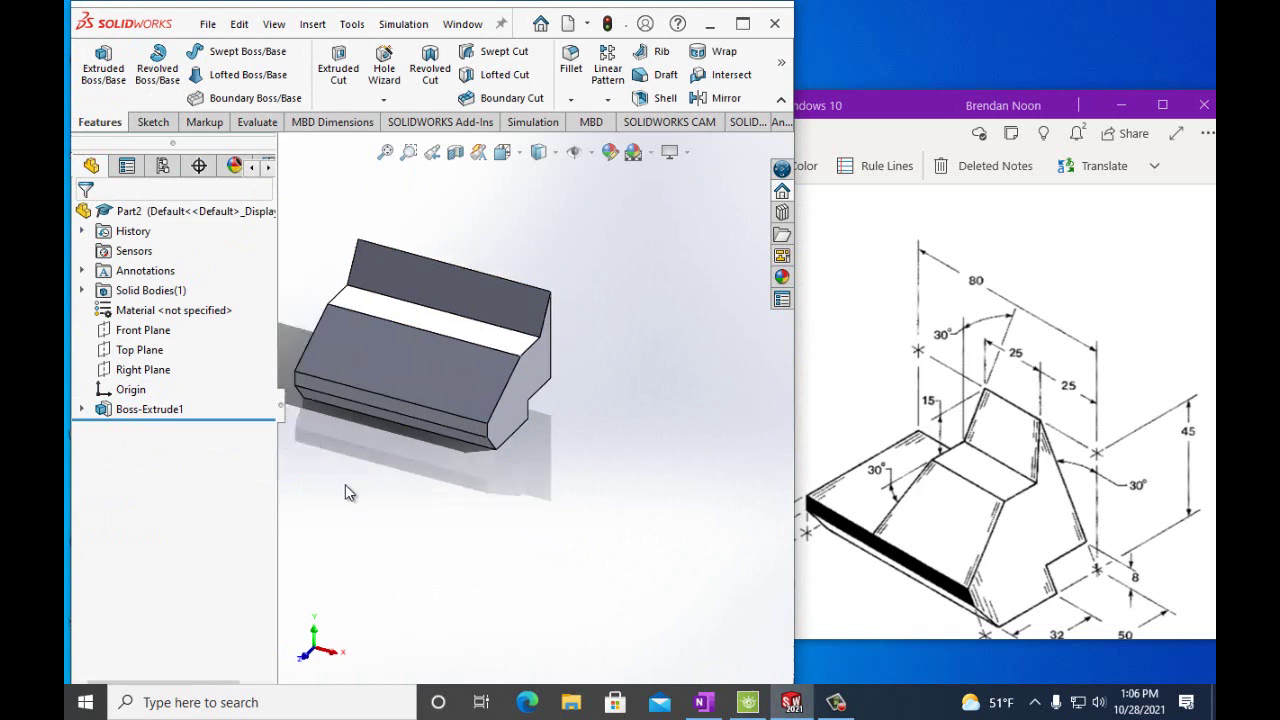
{"action": "scroll", "coordinate": [464, 369], "scroll_direction": "down", "scroll_amount": 3}
{"action": "scroll", "coordinate": [530, 415], "scroll_direction": "up", "scroll_amount": 2}
{"action": "scroll", "coordinate": [596, 461], "scroll_direction": "down", "scroll_amount": 2}
{"action": "scroll", "coordinate": [594, 466], "scroll_direction": "up", "scroll_amount": 1}
{"action": "scroll", "coordinate": [590, 472], "scroll_direction": "down", "scroll_amount": 1}
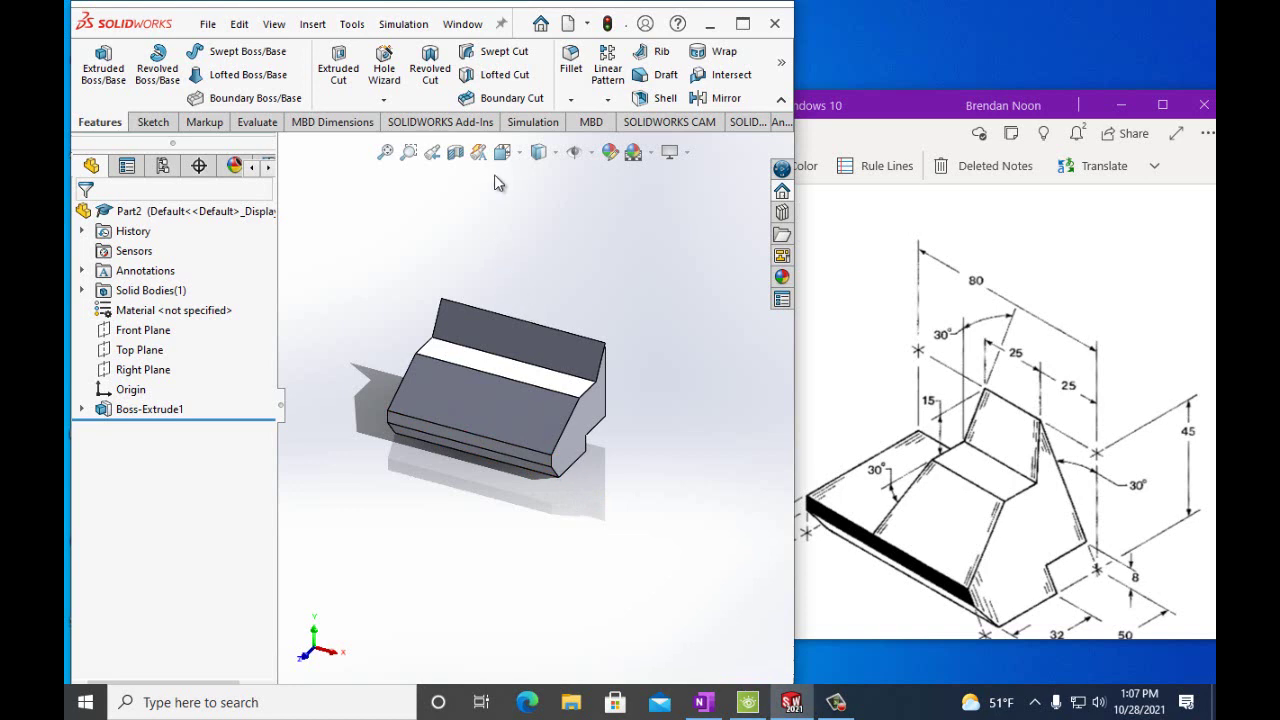
{"action": "left_click", "coordinate": [510, 154]}
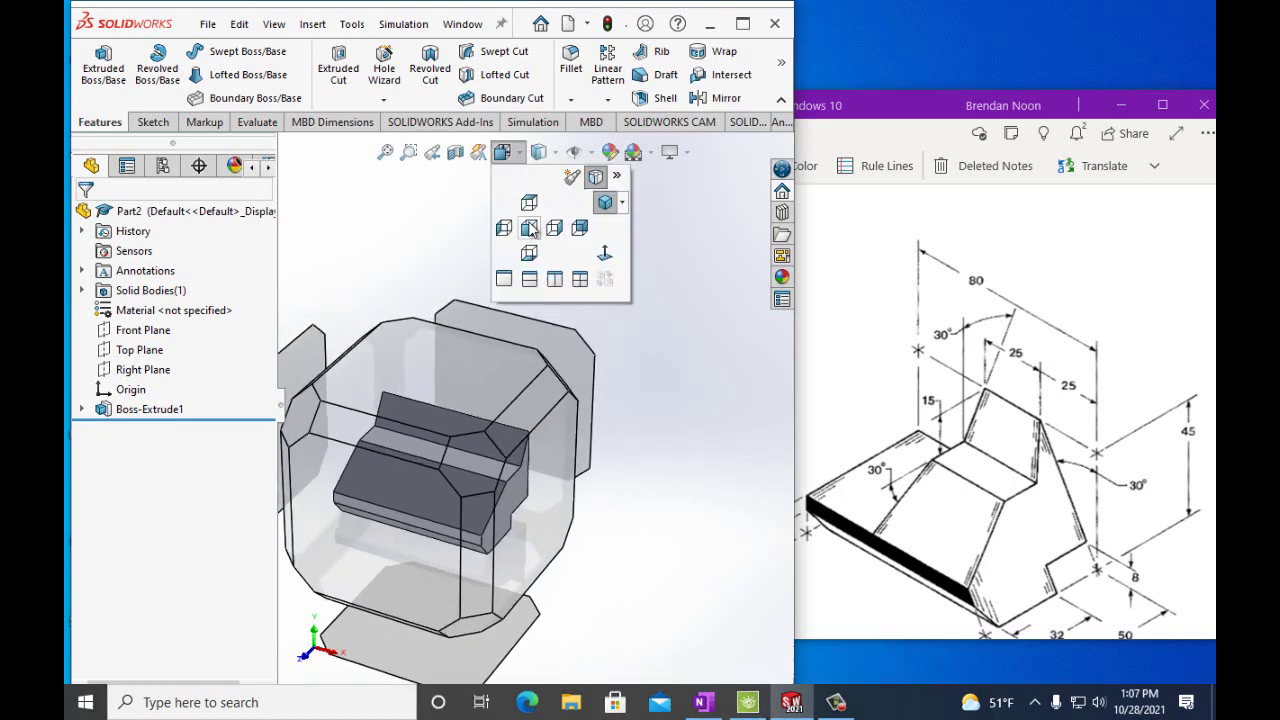
{"action": "left_click", "coordinate": [529, 208]}
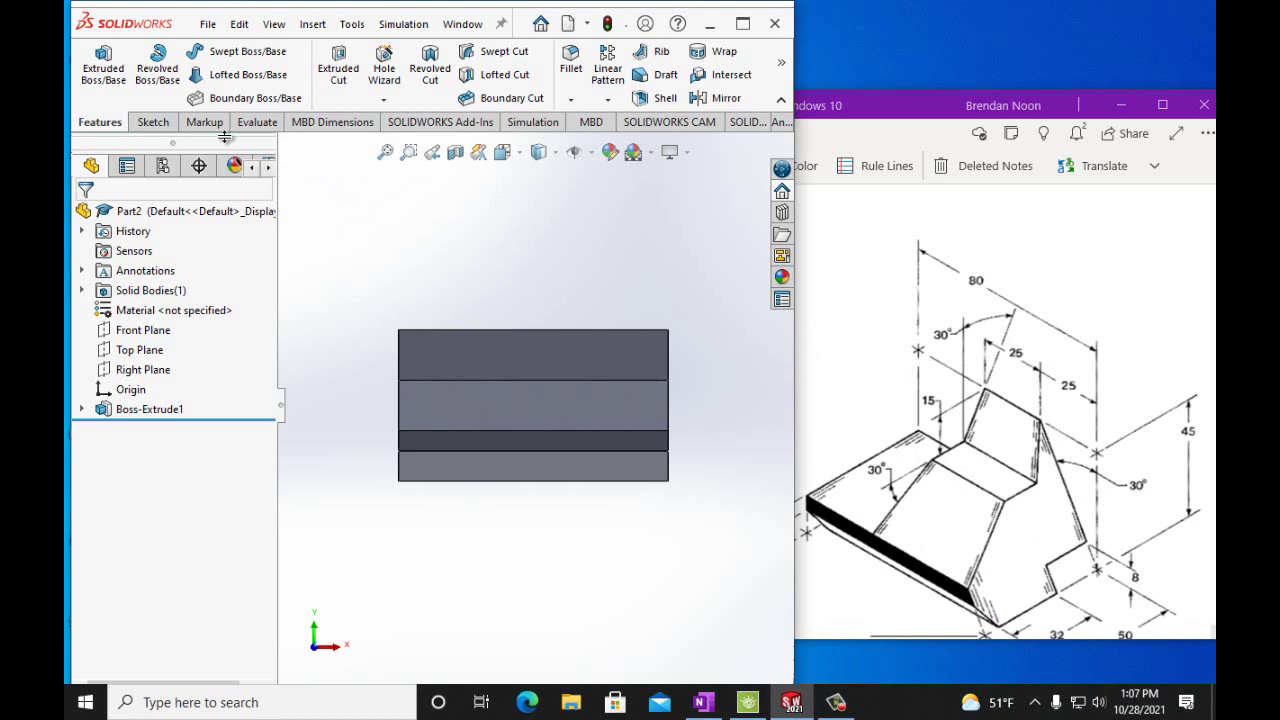
{"action": "left_click", "coordinate": [155, 122]}
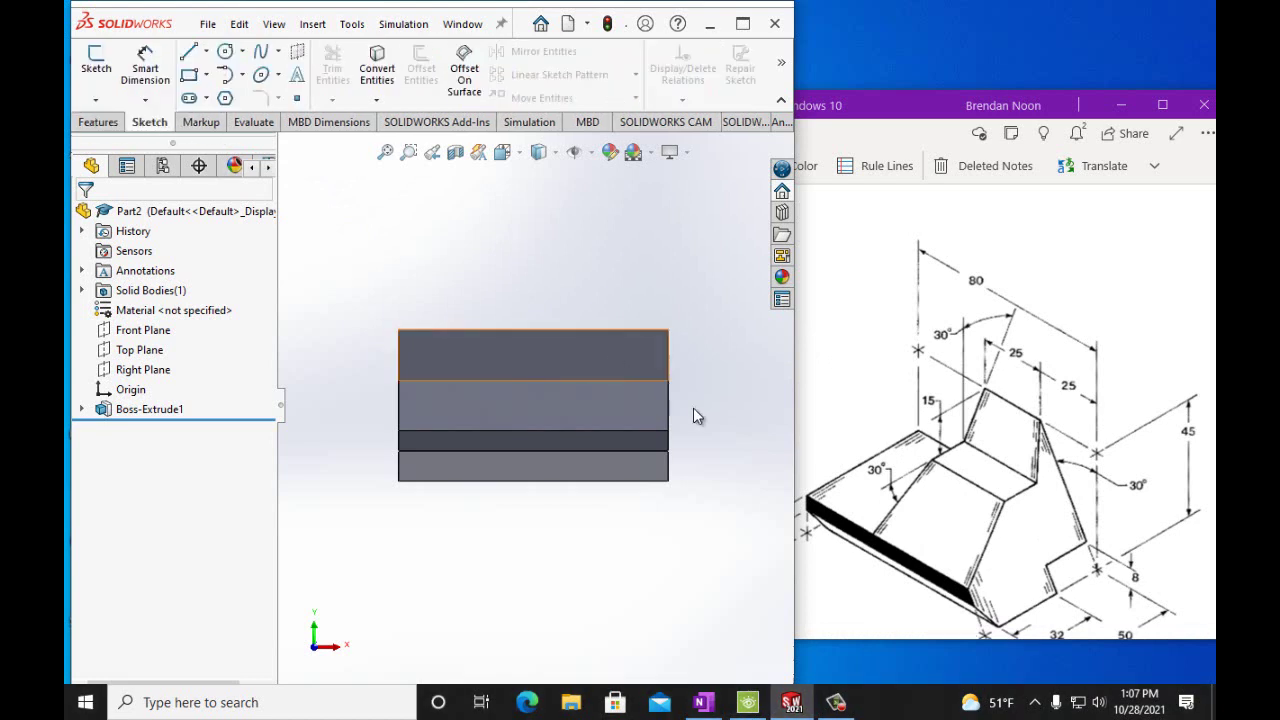
{"action": "left_click", "coordinate": [650, 447]}
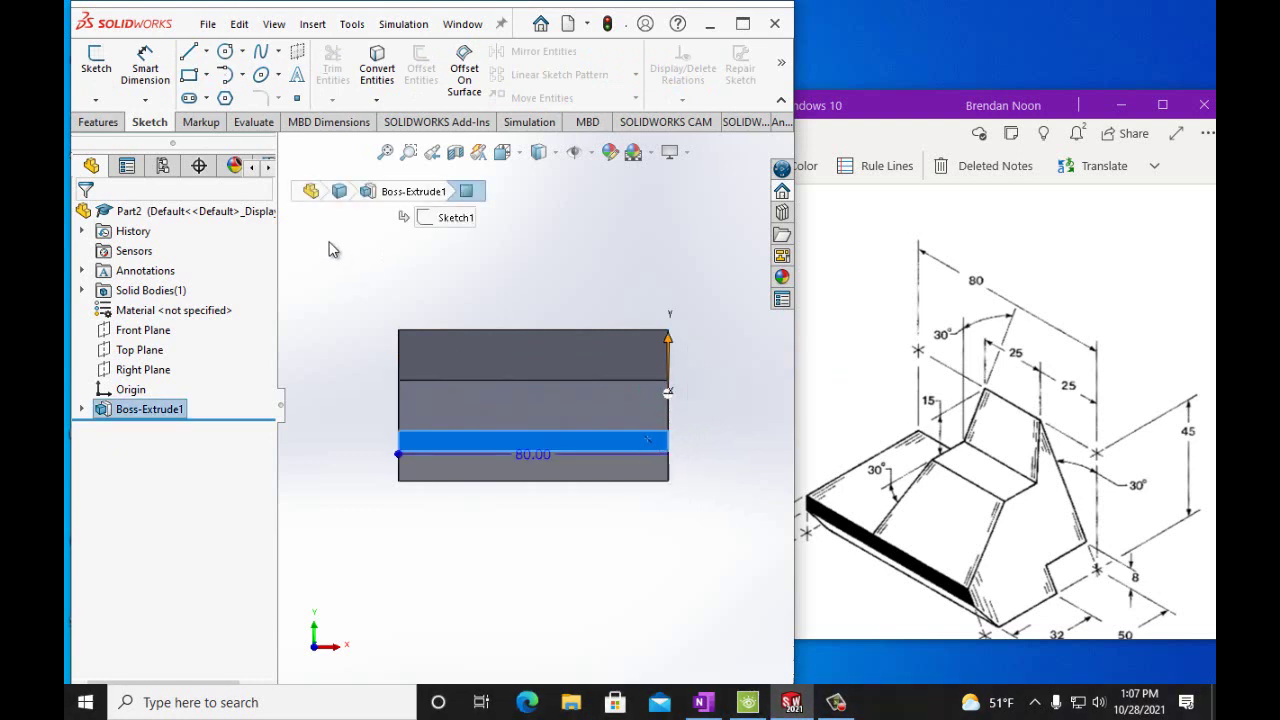
{"action": "left_click", "coordinate": [189, 51]}
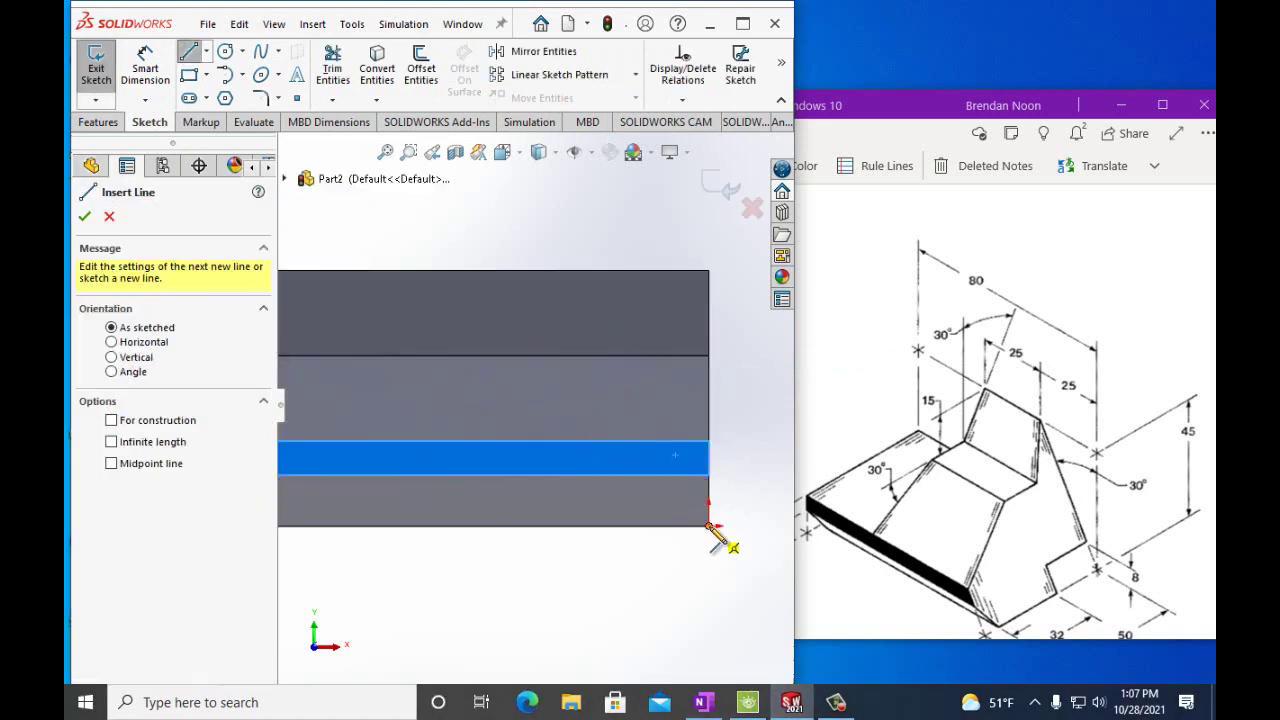
- Sketch a closed triangle at the part's right end, starting at the origin, with a 45 mm vertical side and a top side about 17 mm long
{"action": "left_click", "coordinate": [708, 525]}
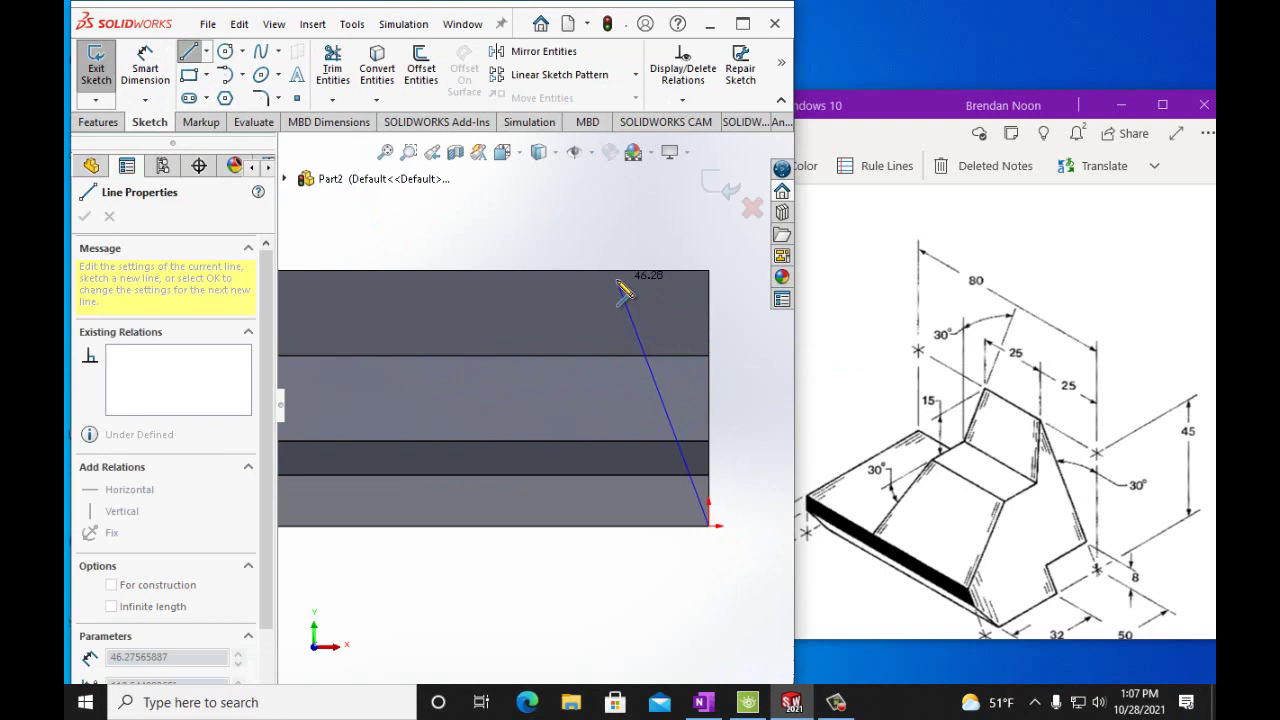
{"action": "left_click", "coordinate": [611, 272]}
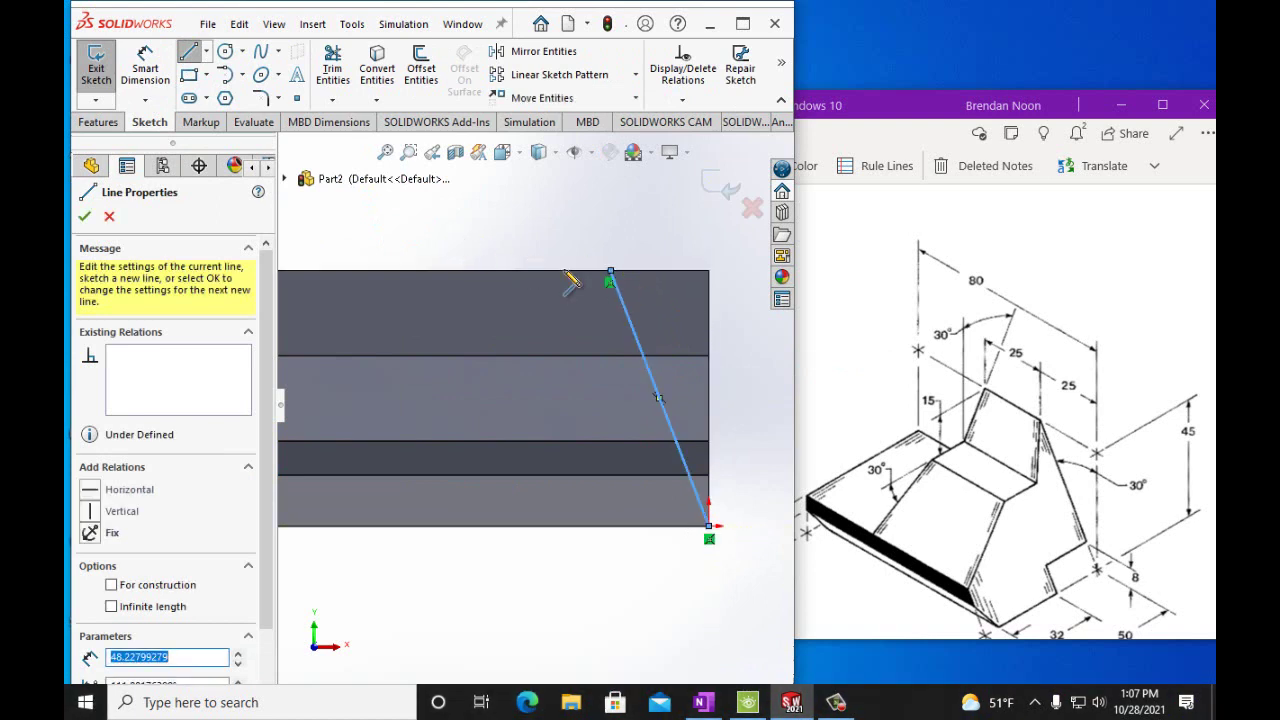
{"action": "left_click", "coordinate": [611, 272]}
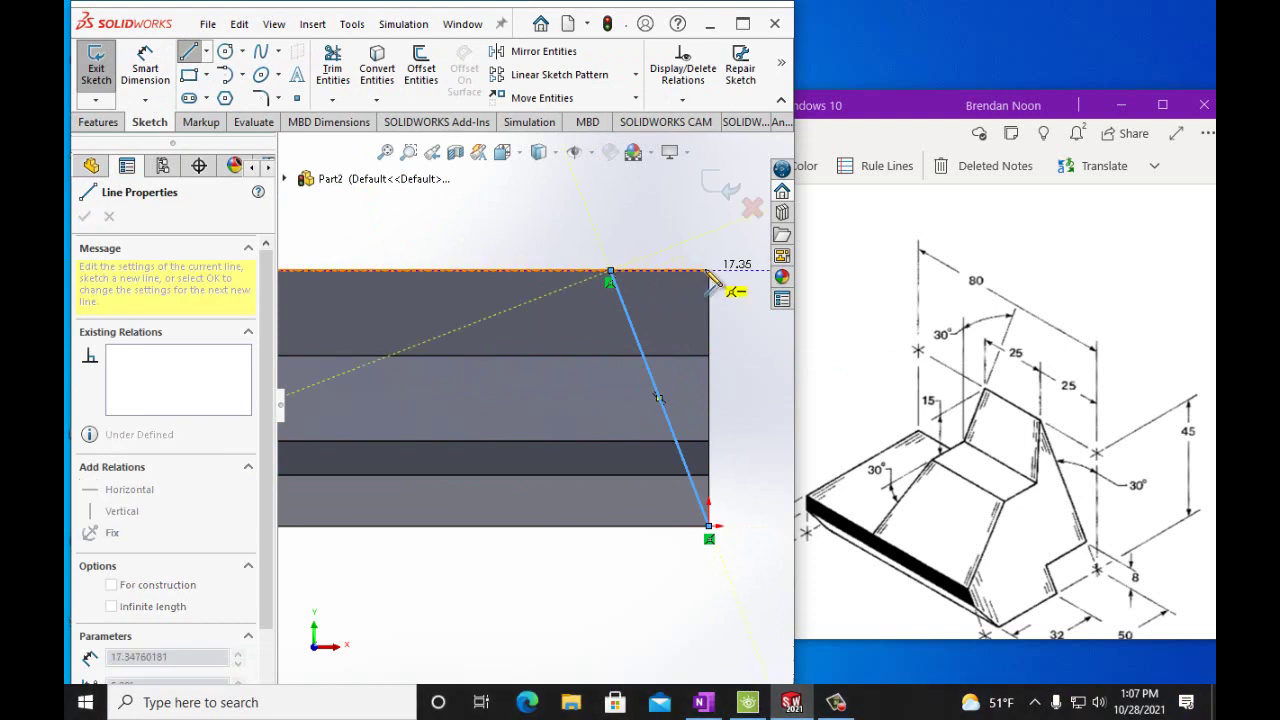
{"action": "left_click", "coordinate": [710, 272]}
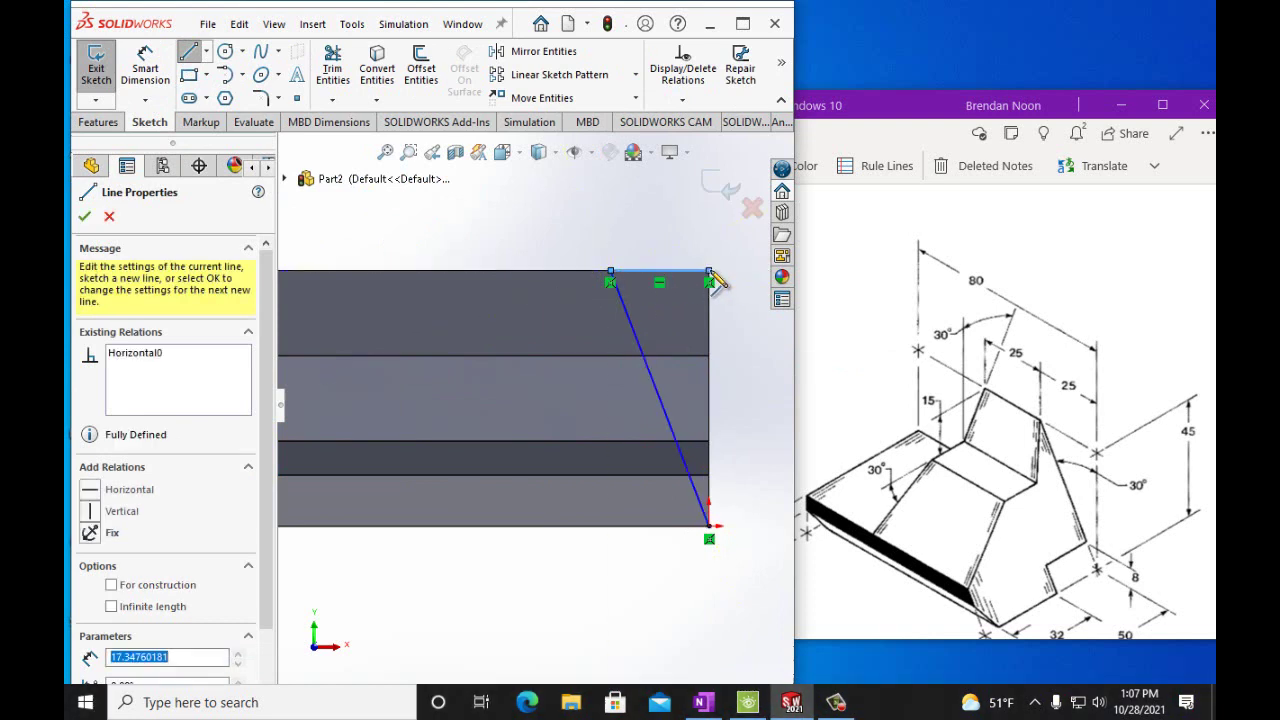
{"action": "double_click", "coordinate": [709, 526]}
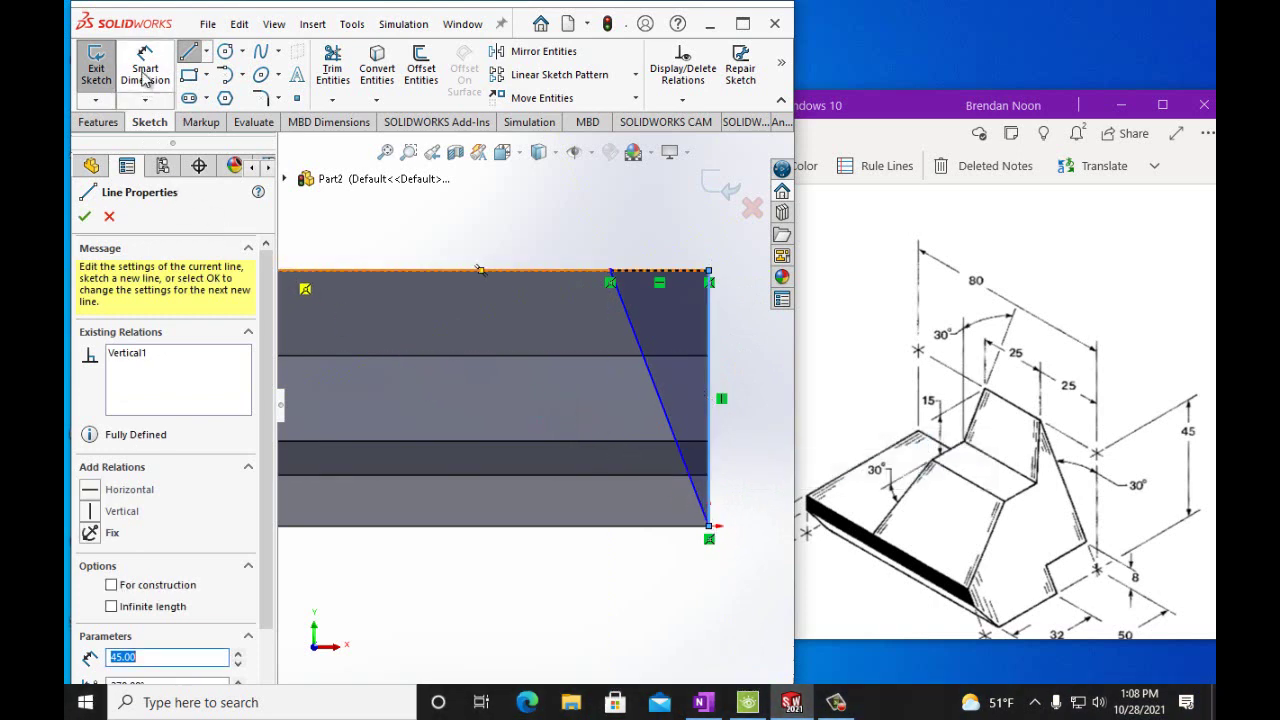
{"action": "left_click", "coordinate": [86, 219]}
{"action": "left_click", "coordinate": [86, 219]}
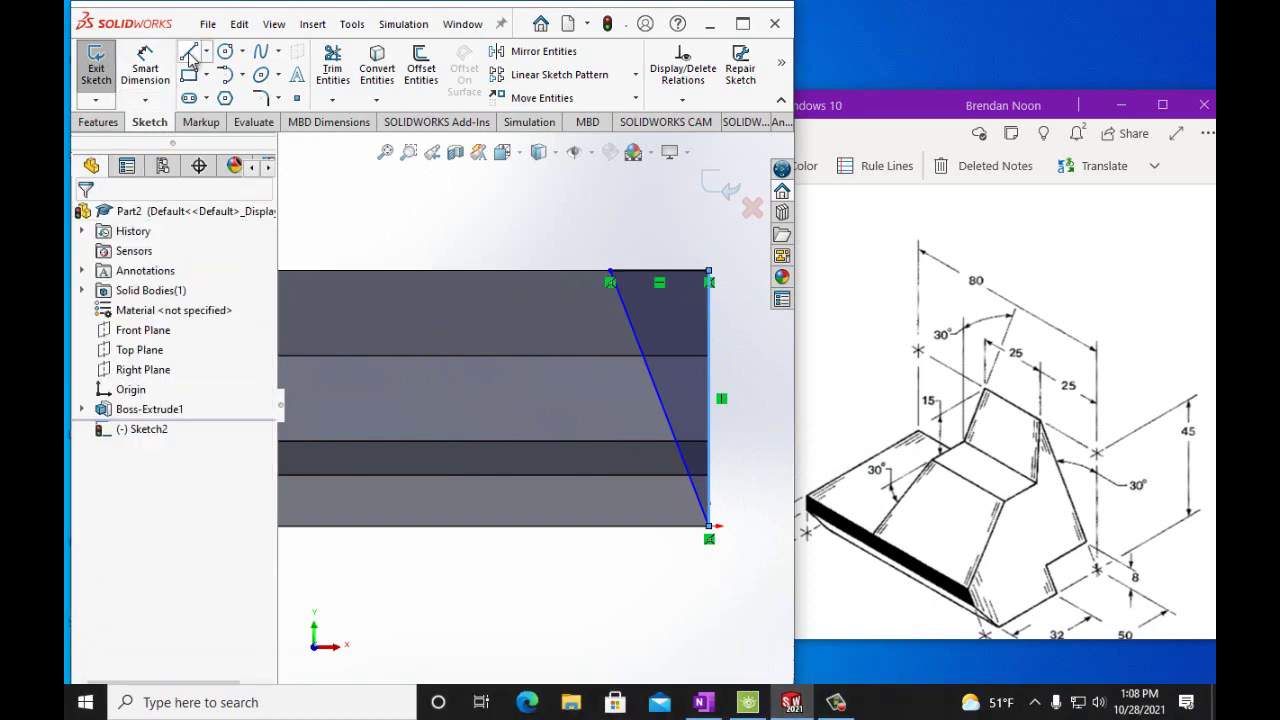
{"action": "left_click", "coordinate": [188, 55]}
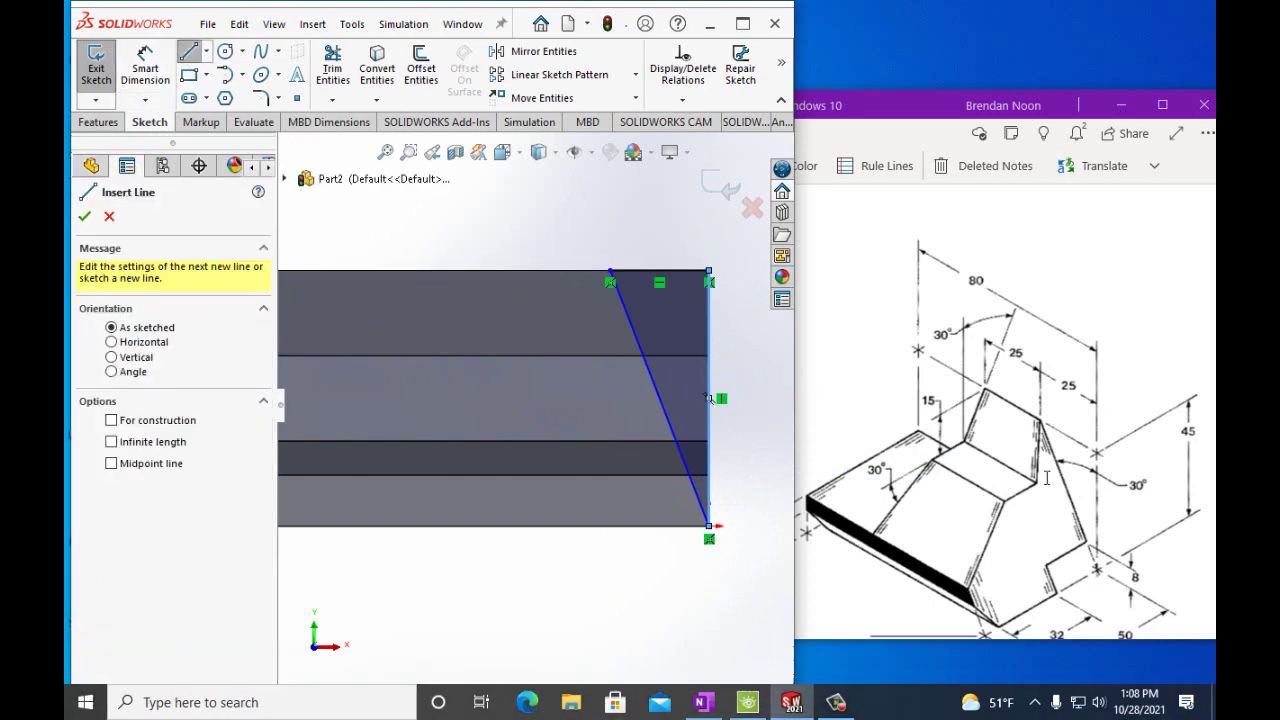
{"action": "left_click", "coordinate": [641, 346]}
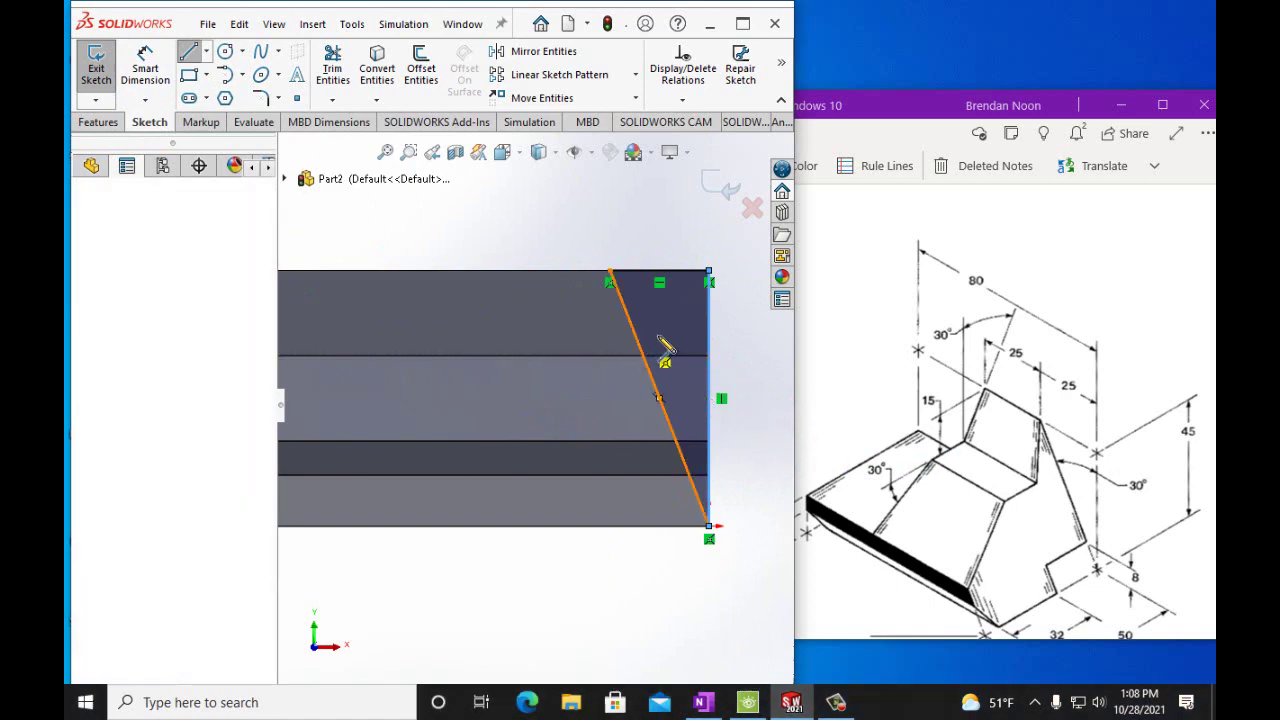
{"action": "left_click", "coordinate": [709, 335]}
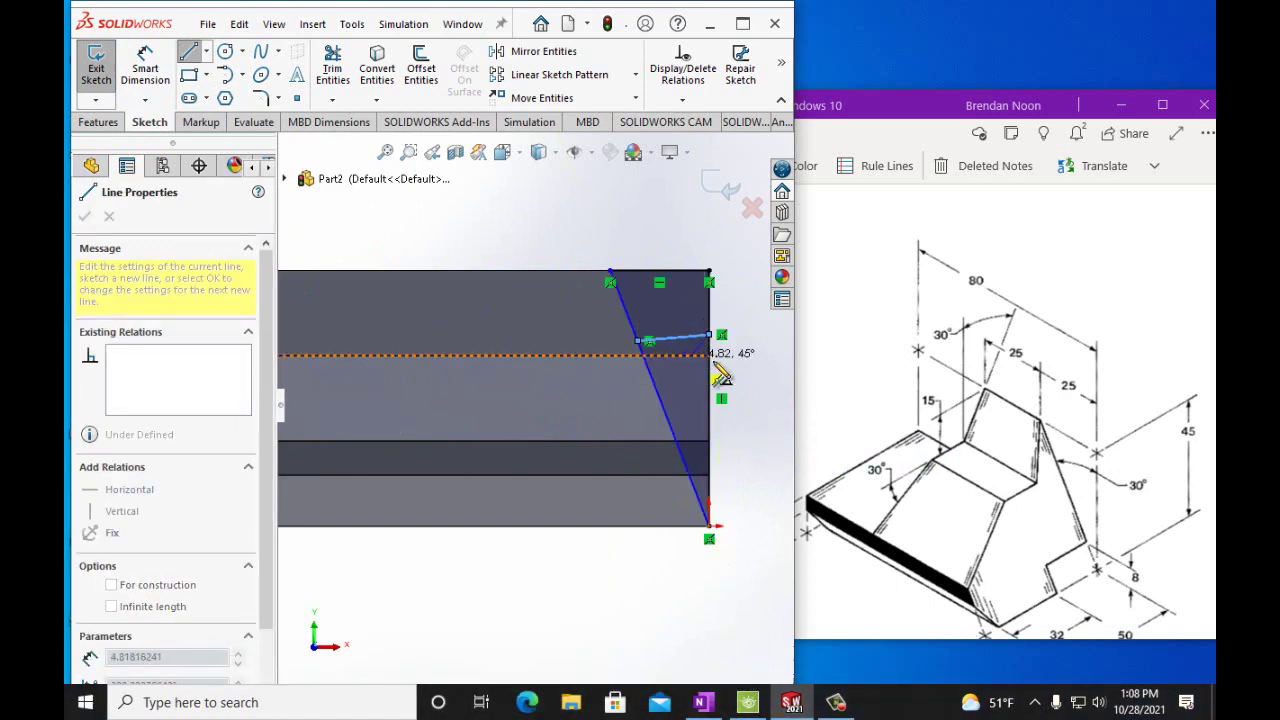
{"action": "left_click", "coordinate": [614, 322]}
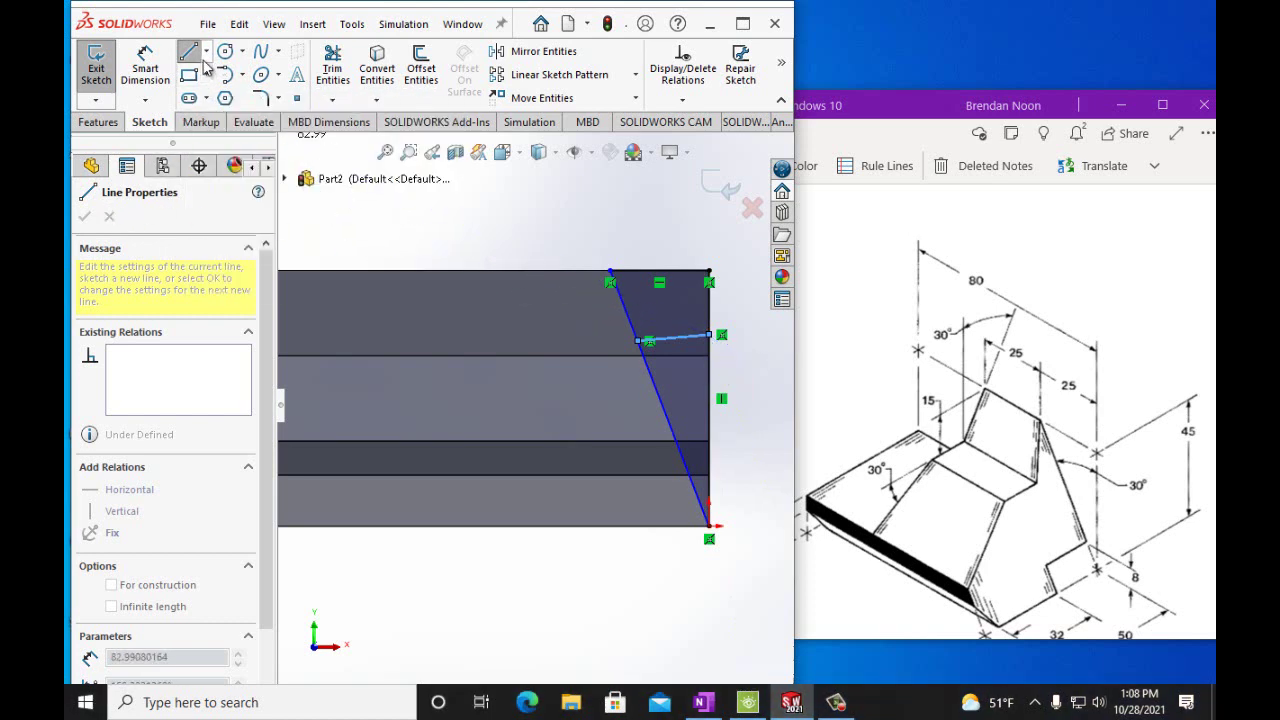
{"action": "left_click", "coordinate": [240, 24]}
{"action": "left_click", "coordinate": [310, 64]}
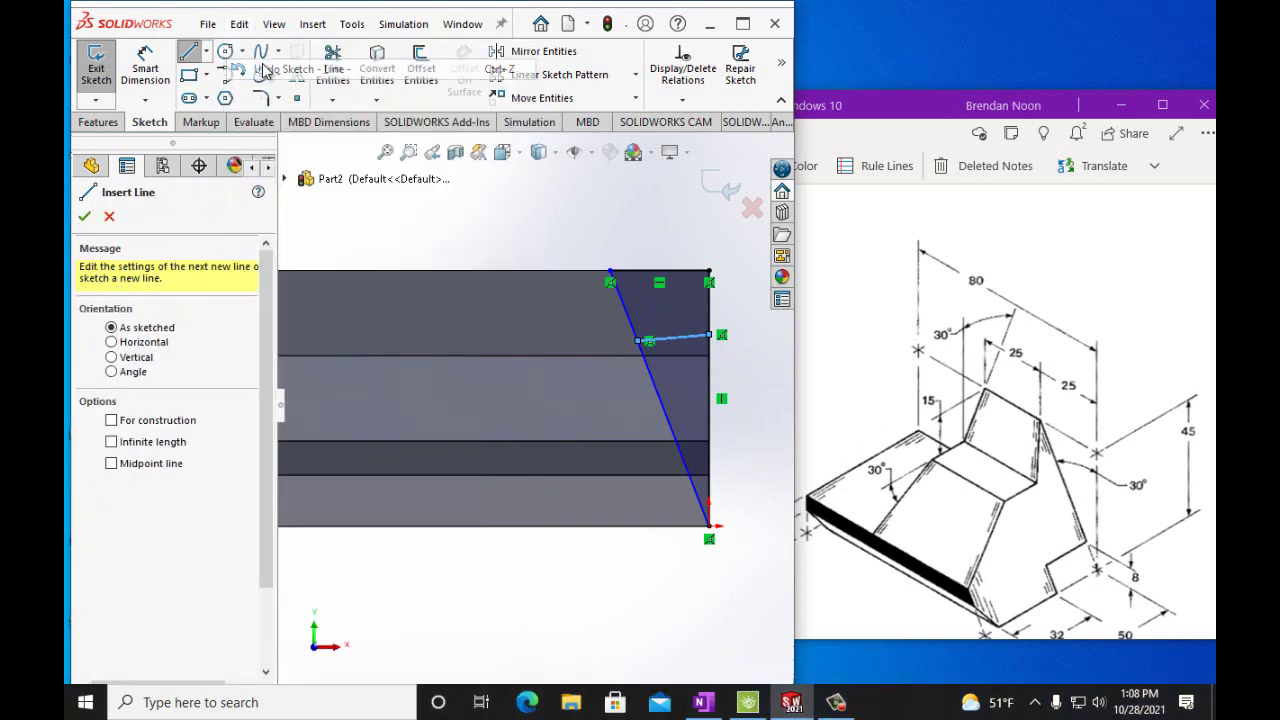
- Dimension the angle between the triangle's sloped line and its vertical side as 30°
{"action": "left_click", "coordinate": [145, 70]}
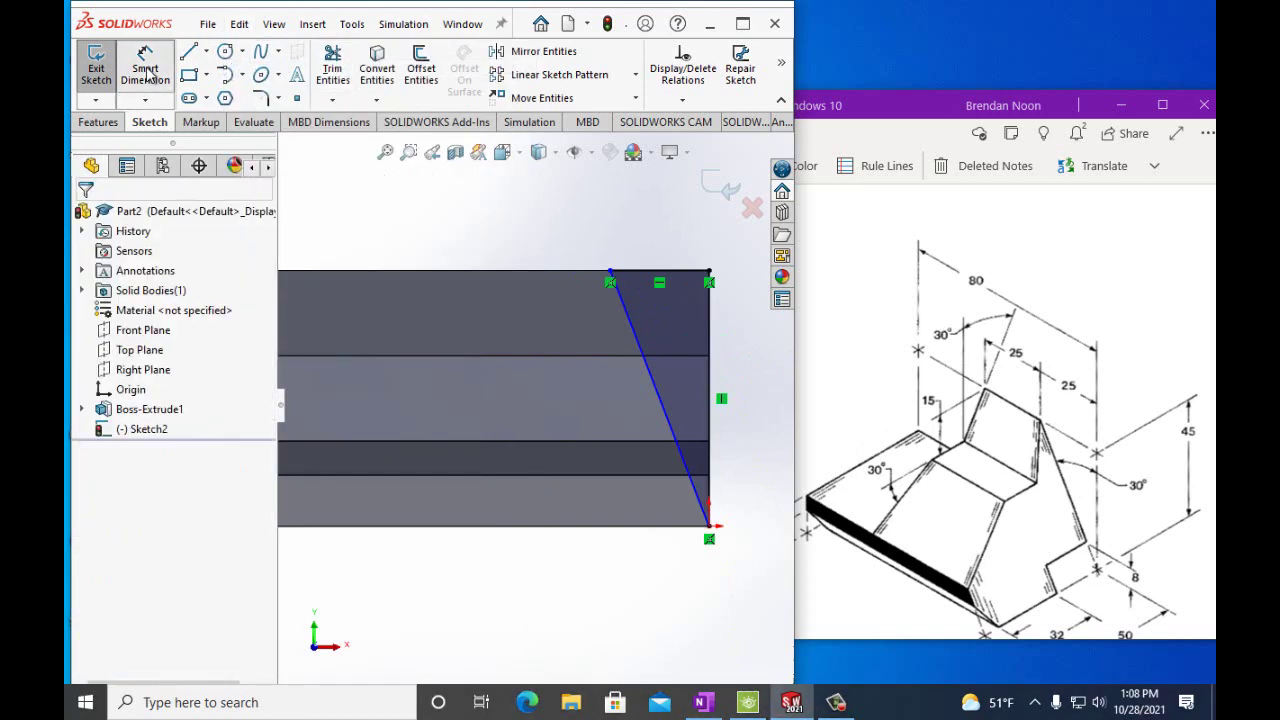
{"action": "left_click", "coordinate": [651, 371]}
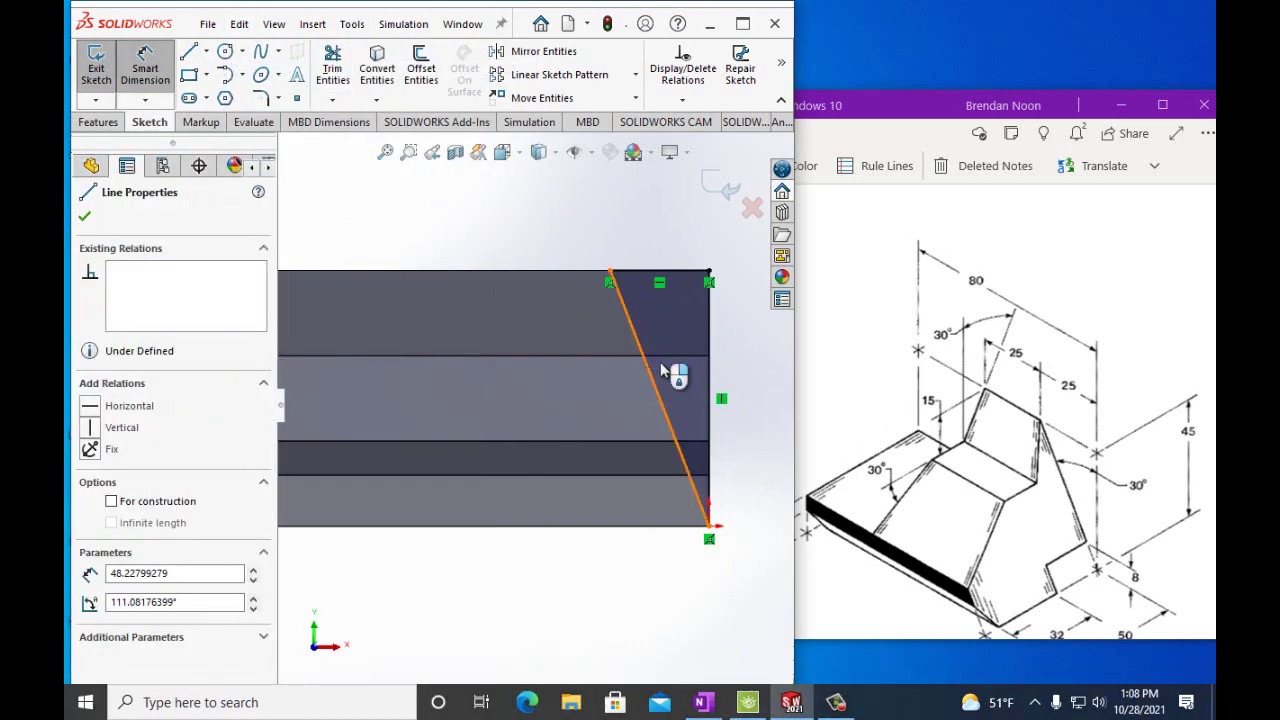
{"action": "left_click", "coordinate": [710, 380]}
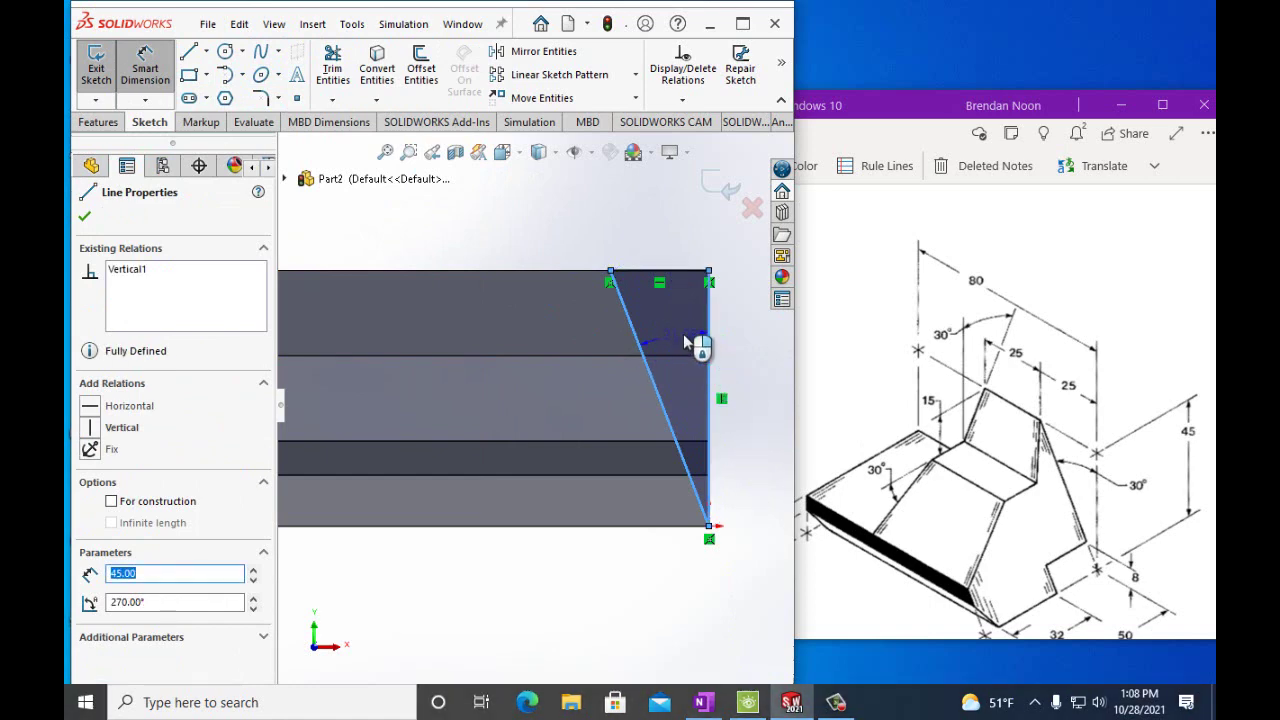
{"action": "left_click", "coordinate": [683, 334]}
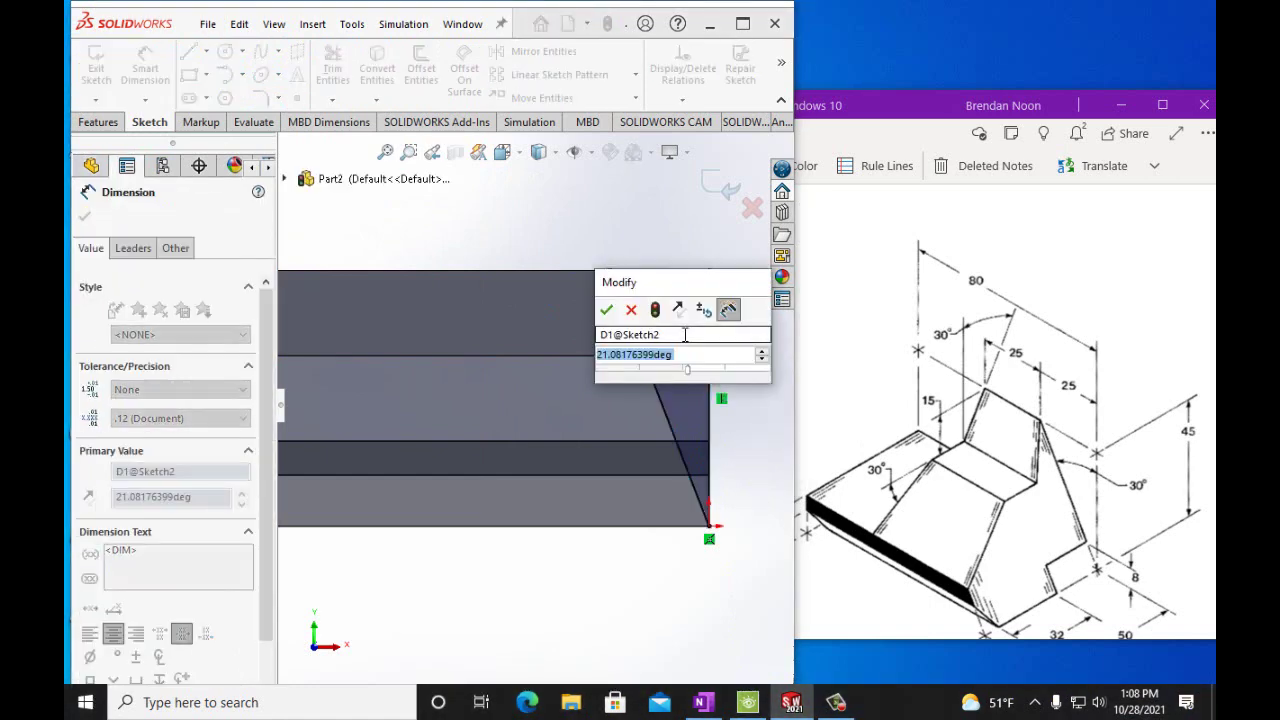
{"action": "type", "text": "30"}
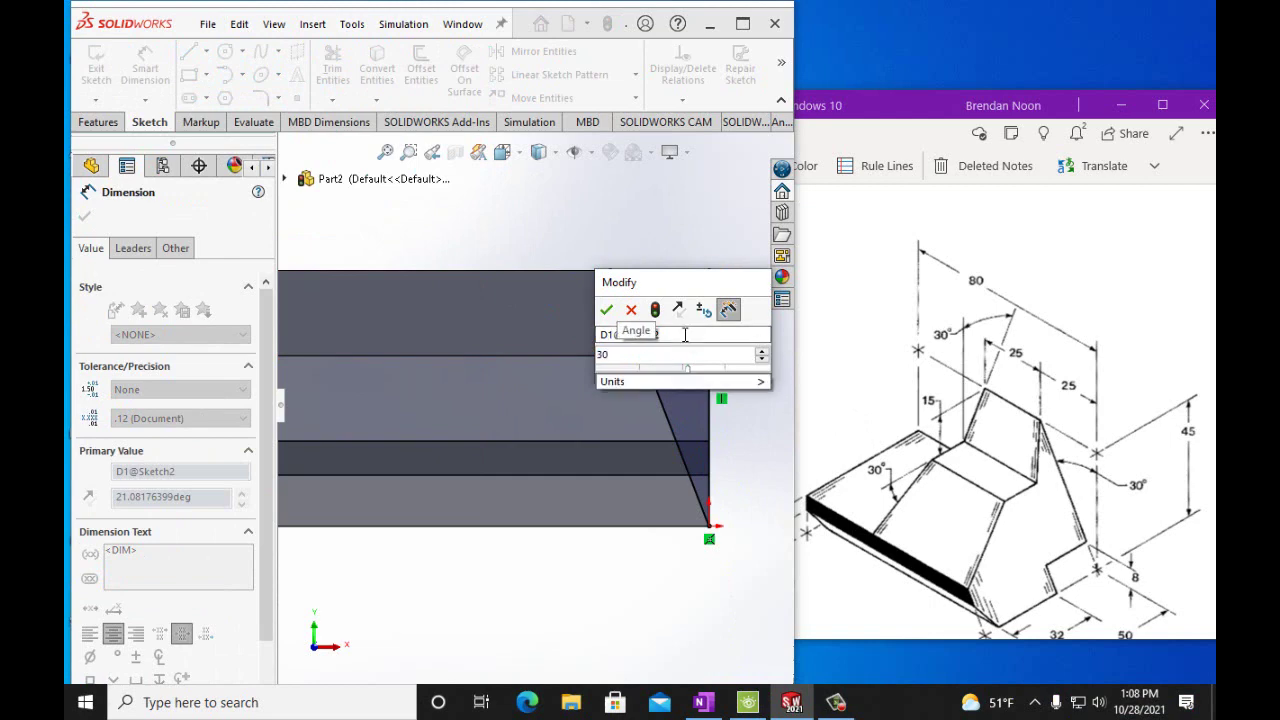
{"action": "type", "text": "deg"}
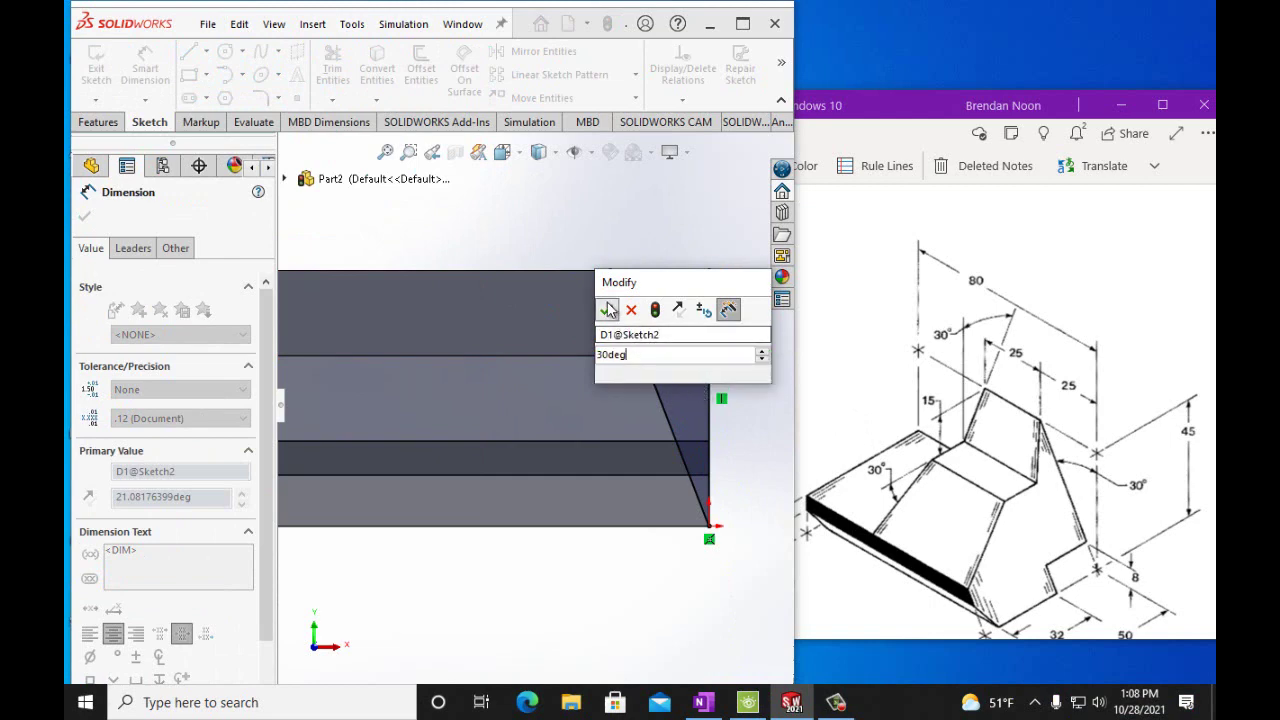
{"action": "left_click", "coordinate": [609, 310]}
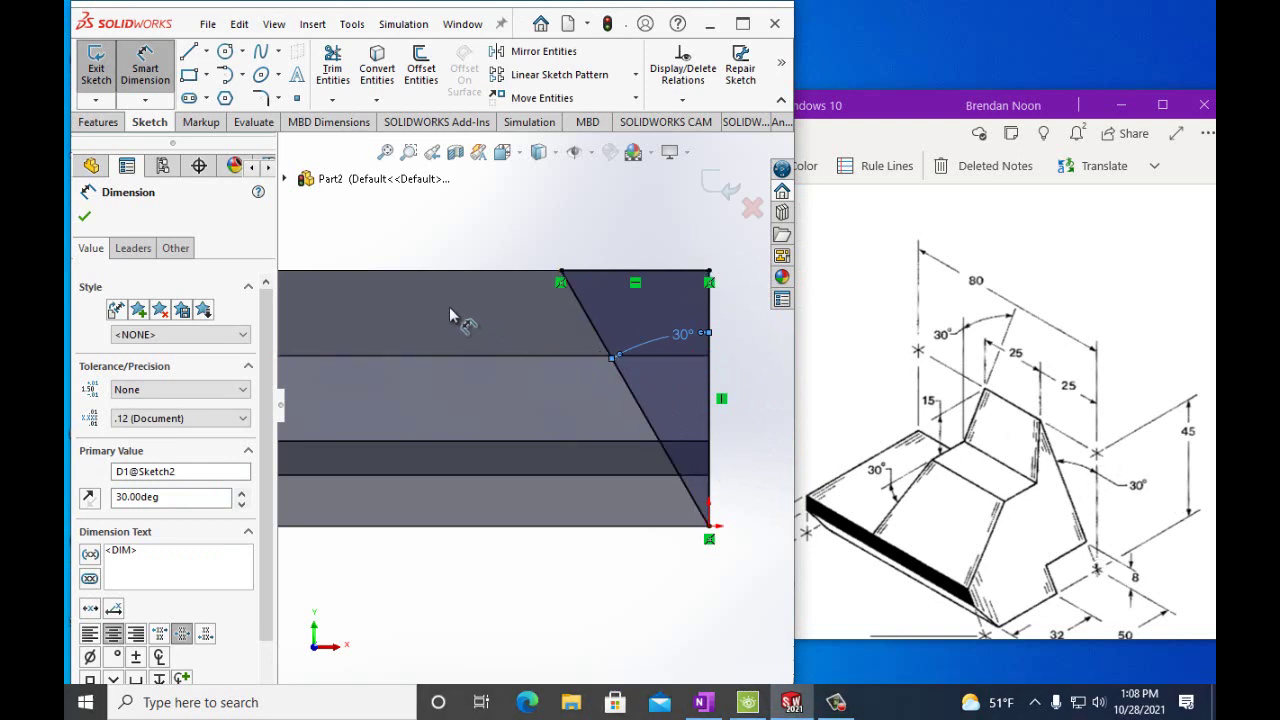
{"action": "left_click", "coordinate": [86, 217]}
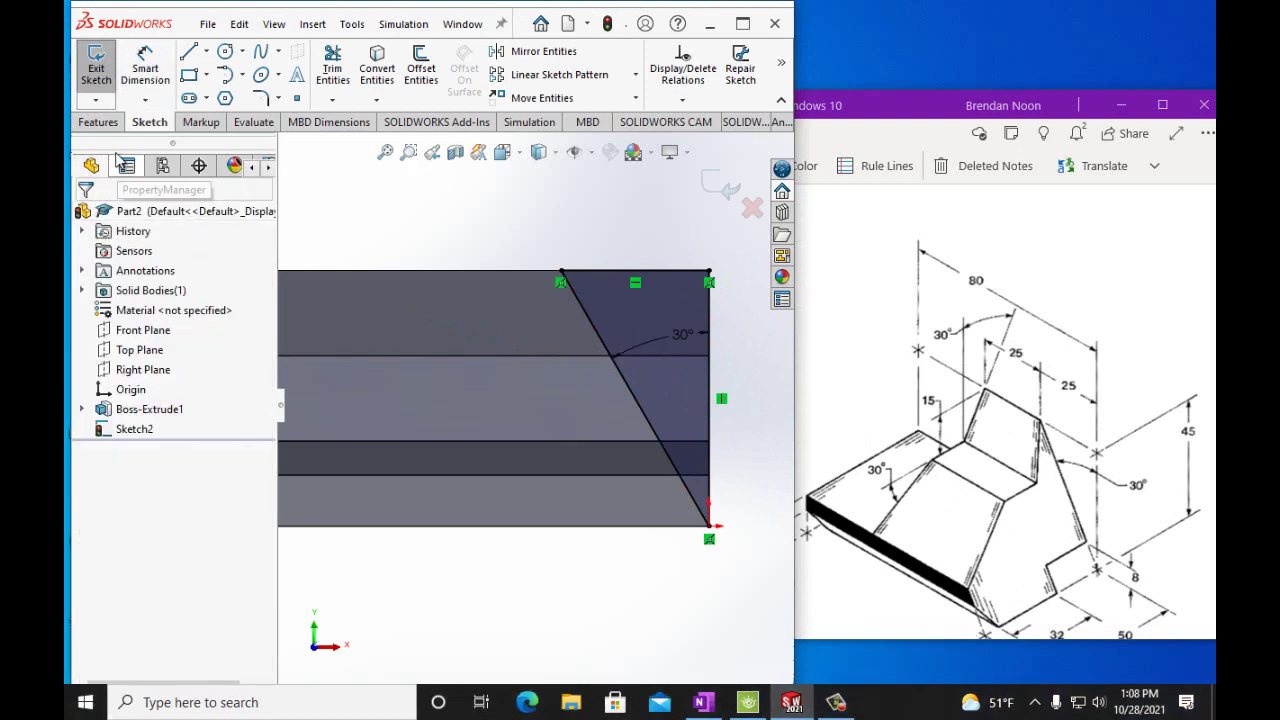
- Cut the triangular profile out of the part with an Extruded Cut using the Through All end condition
{"action": "left_click", "coordinate": [100, 124]}
{"action": "left_click", "coordinate": [336, 78]}
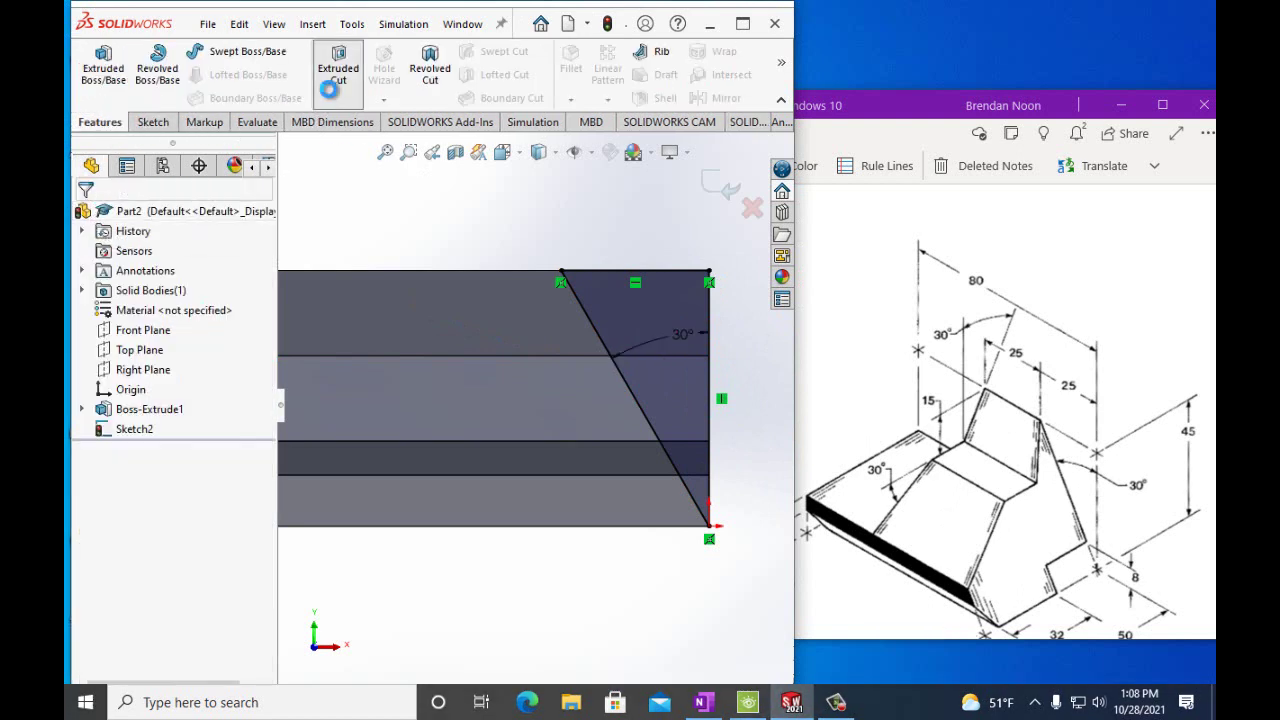
{"action": "left_click", "coordinate": [225, 324]}
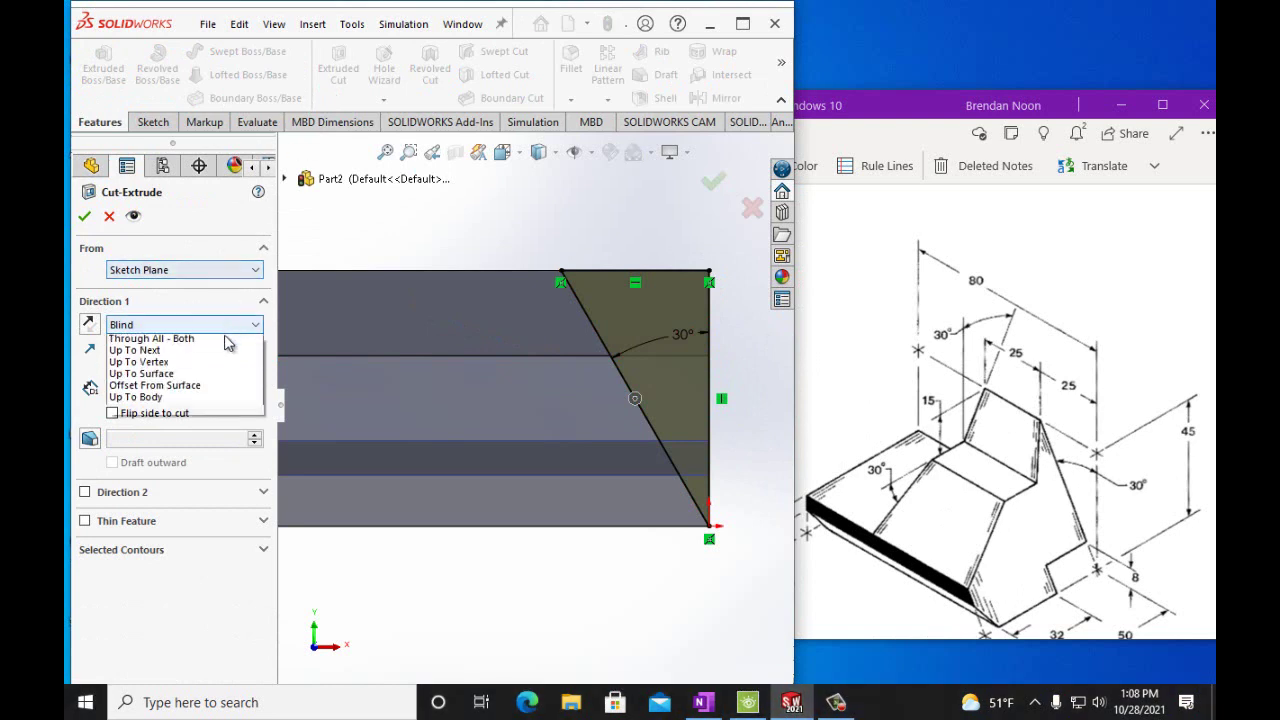
{"action": "left_click", "coordinate": [216, 354]}
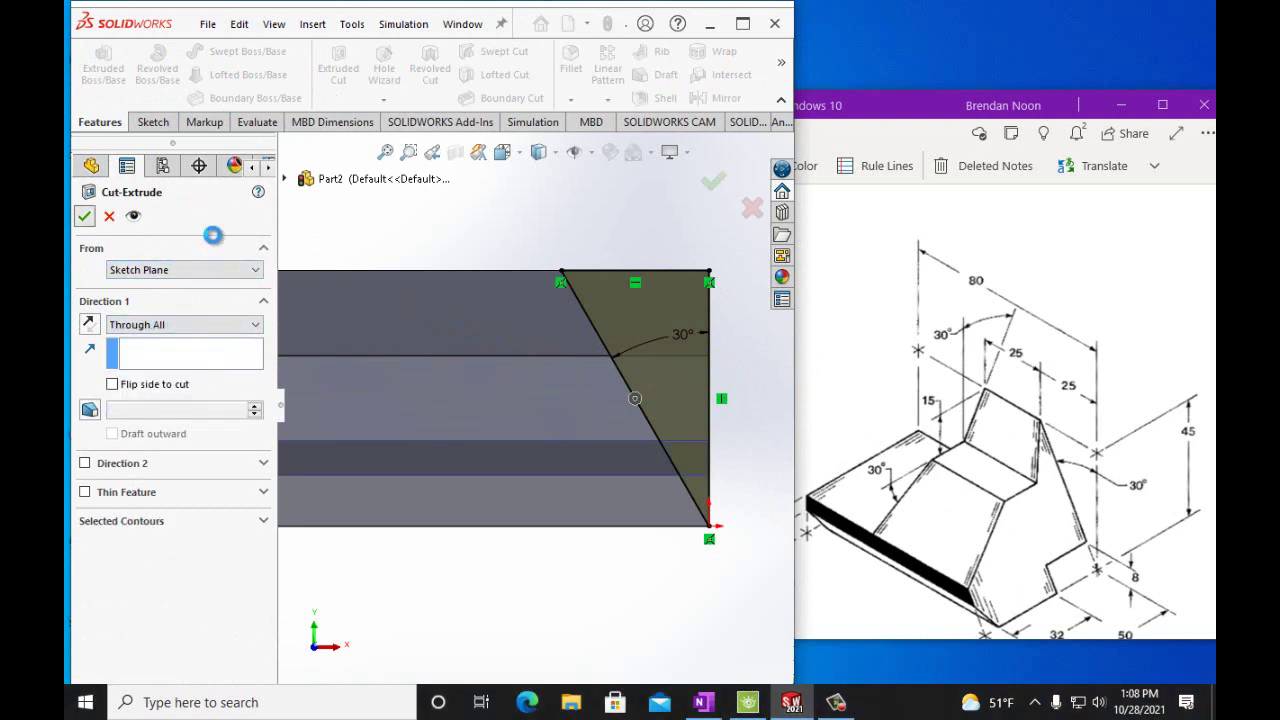
{"action": "left_click", "coordinate": [84, 216]}
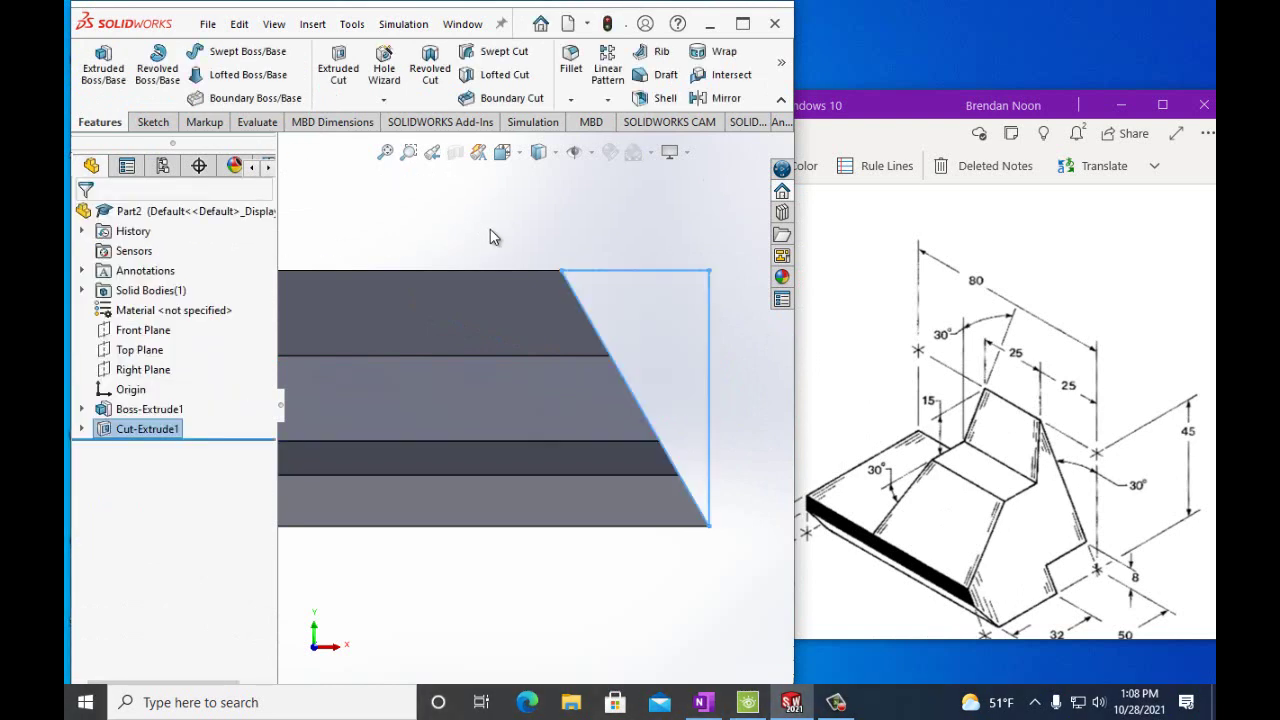
{"action": "left_click", "coordinate": [670, 231]}
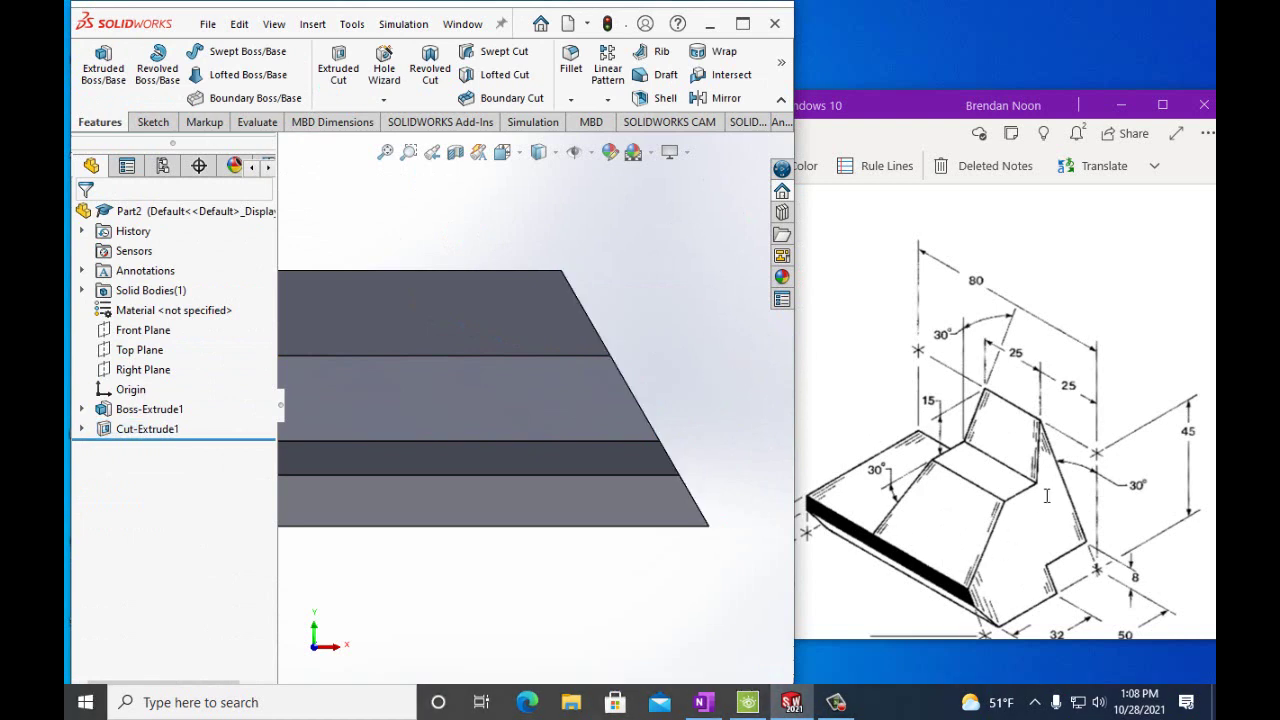
- Start another sketch on the part's narrow vertical front face, using the front view
{"action": "key", "text": "Left"}
{"action": "key", "text": "Left"}
{"action": "key", "text": "Left"}
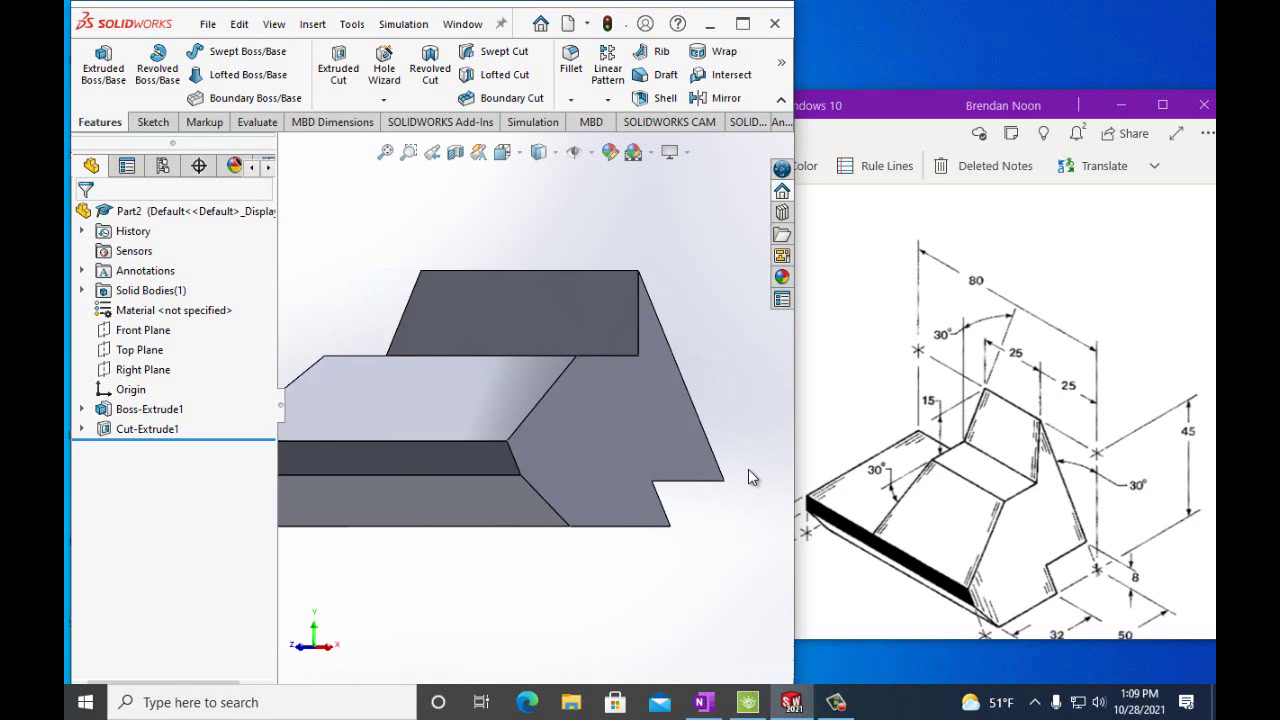
{"action": "key", "text": "Down"}
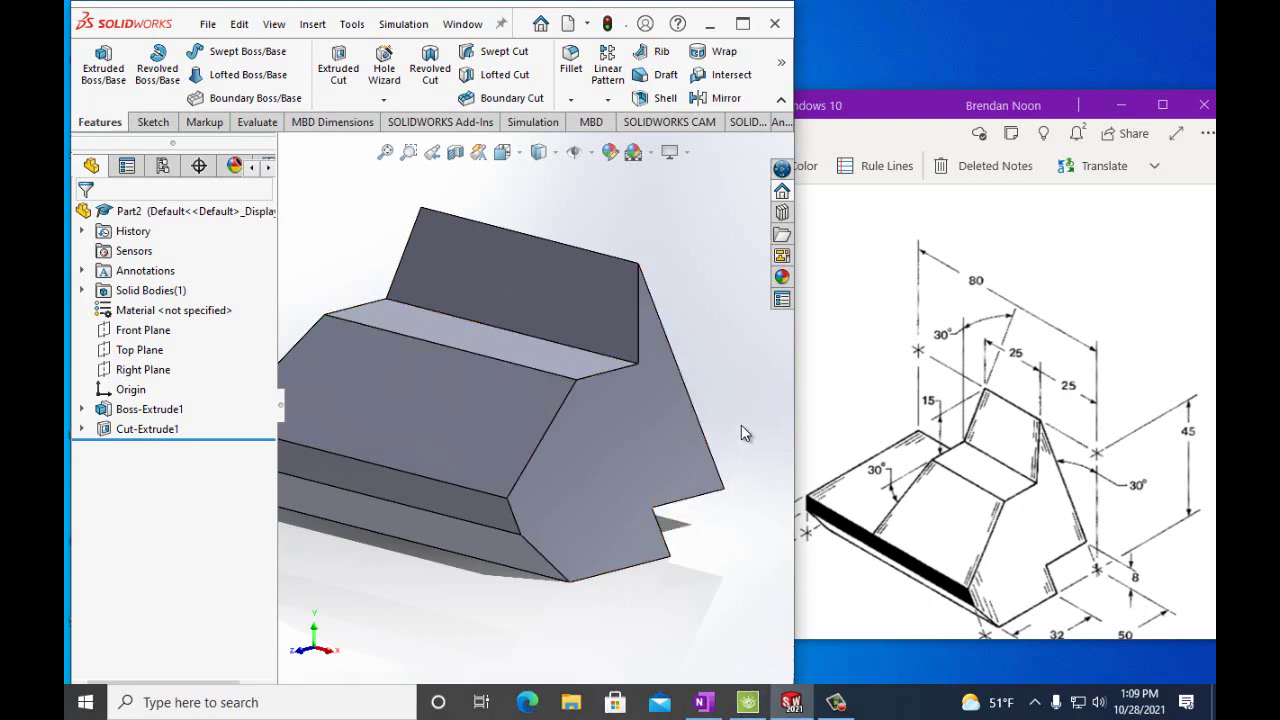
{"action": "key", "text": "Right"}
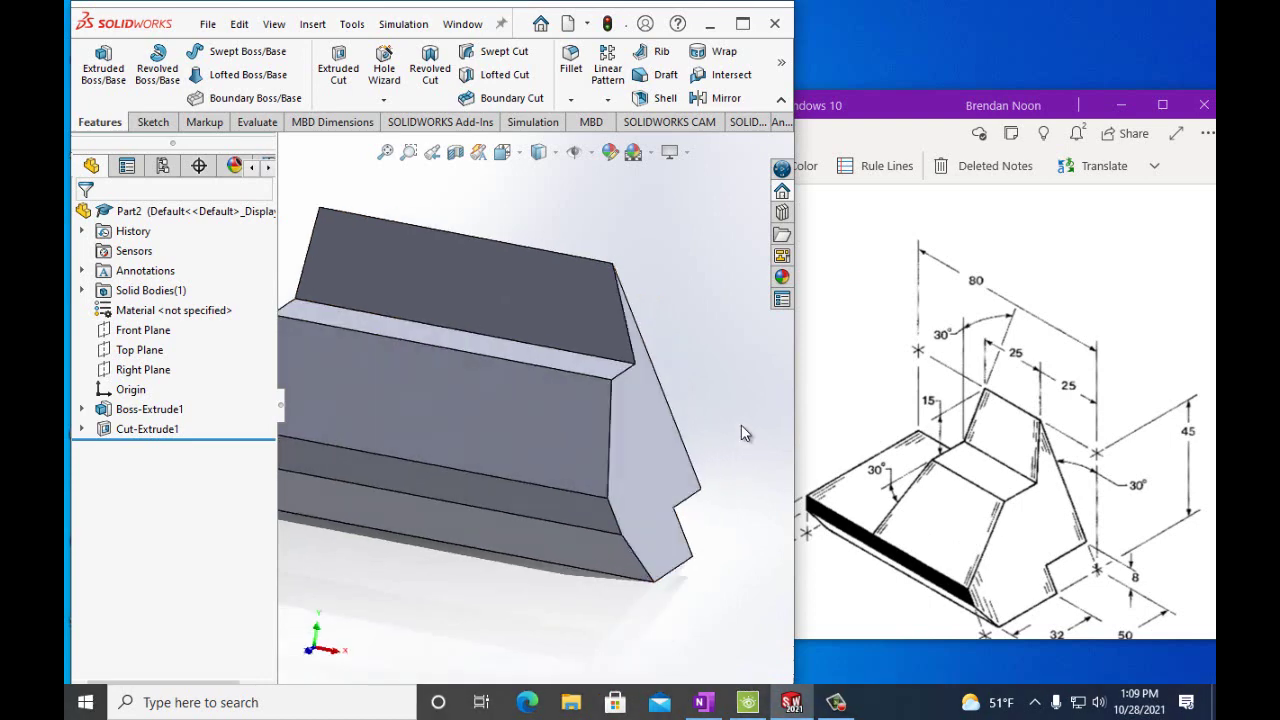
{"action": "left_click", "coordinate": [513, 154]}
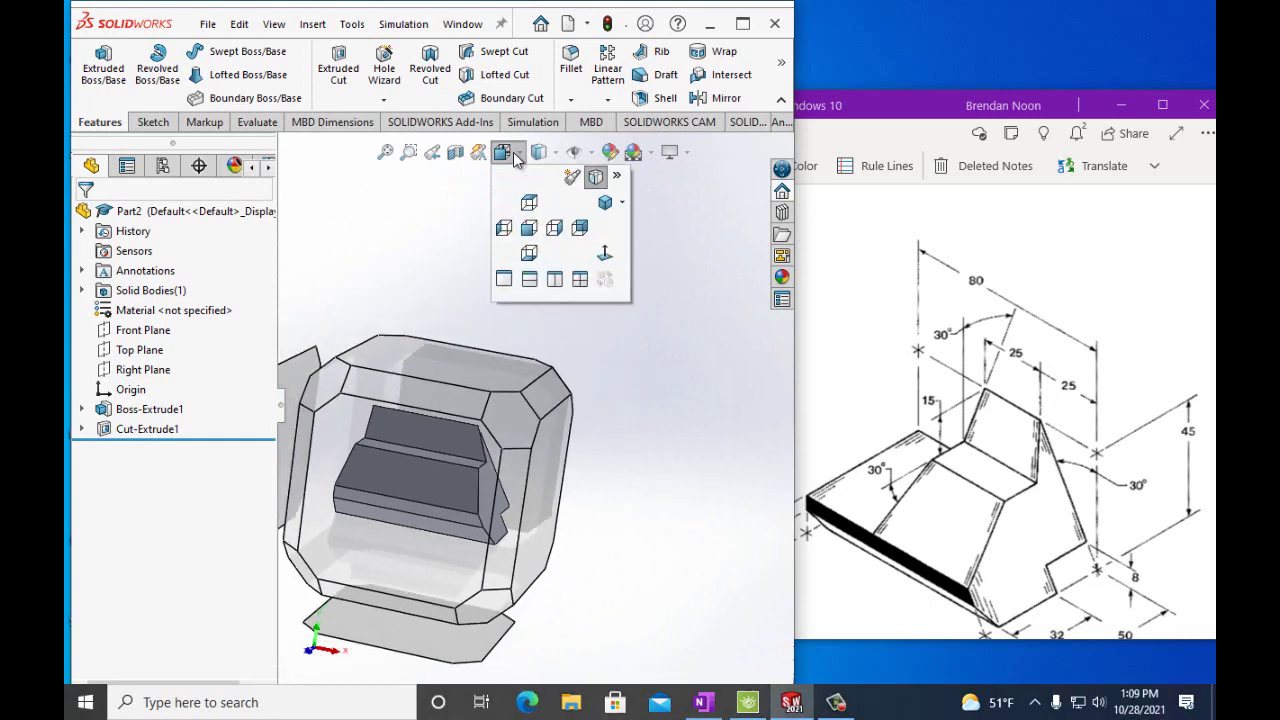
{"action": "left_click", "coordinate": [529, 229]}
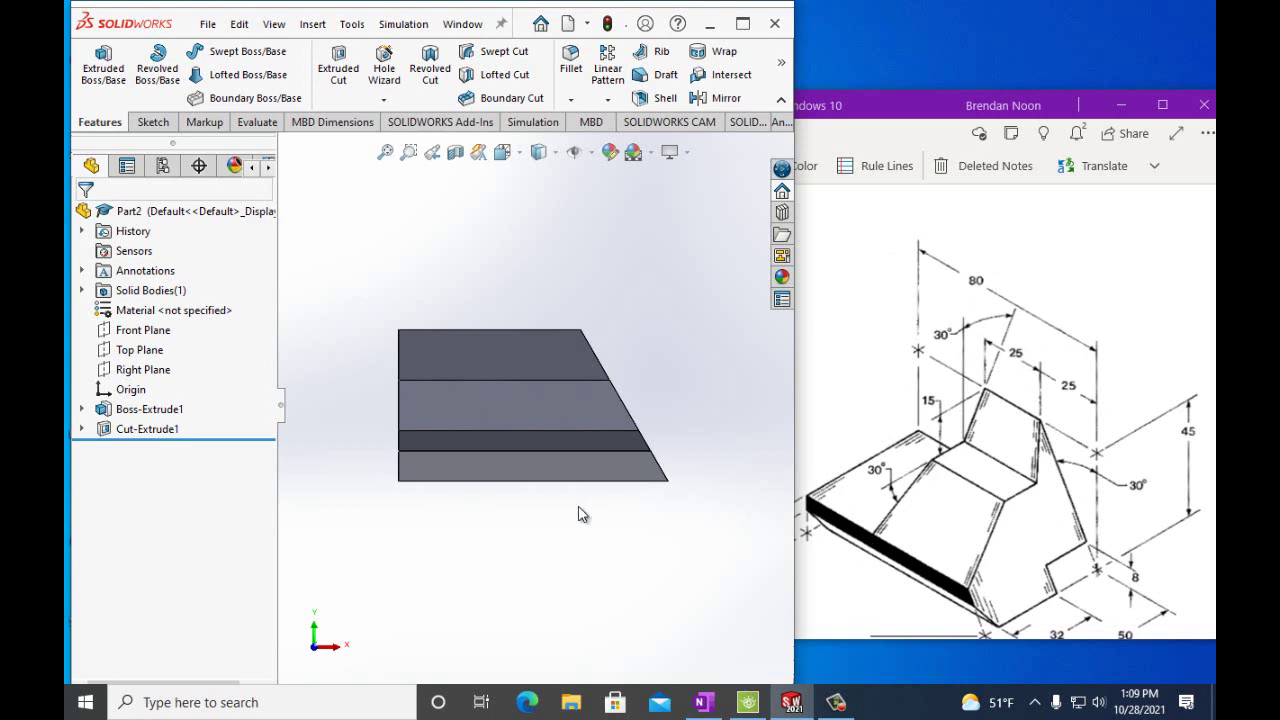
{"action": "left_click", "coordinate": [478, 448]}
{"action": "left_click", "coordinate": [158, 121]}
{"action": "left_click", "coordinate": [96, 60]}
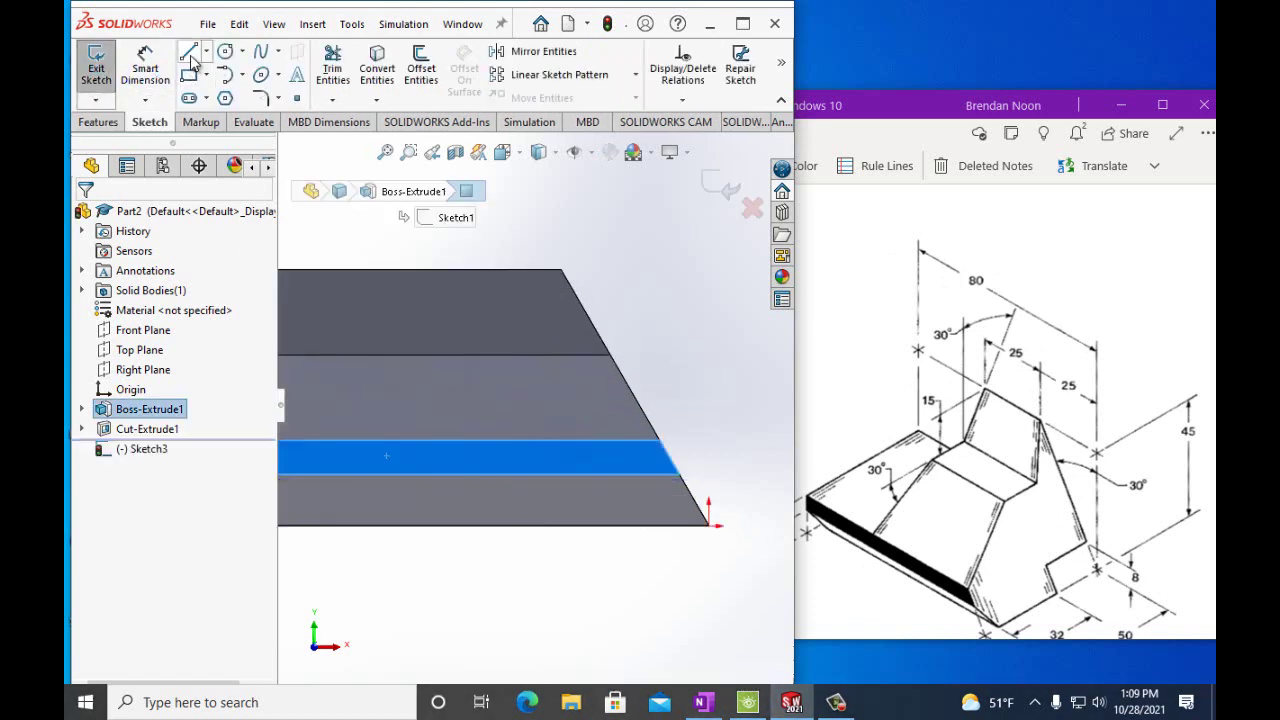
- Sketch, from the narrow face's top-left corner, a 30 mm vertical line up to the part's top and a horizontal line about 20 mm long
{"action": "scroll", "coordinate": [358, 330], "scroll_direction": "up", "scroll_amount": 4}
{"action": "scroll", "coordinate": [364, 347], "scroll_direction": "down", "scroll_amount": 3}
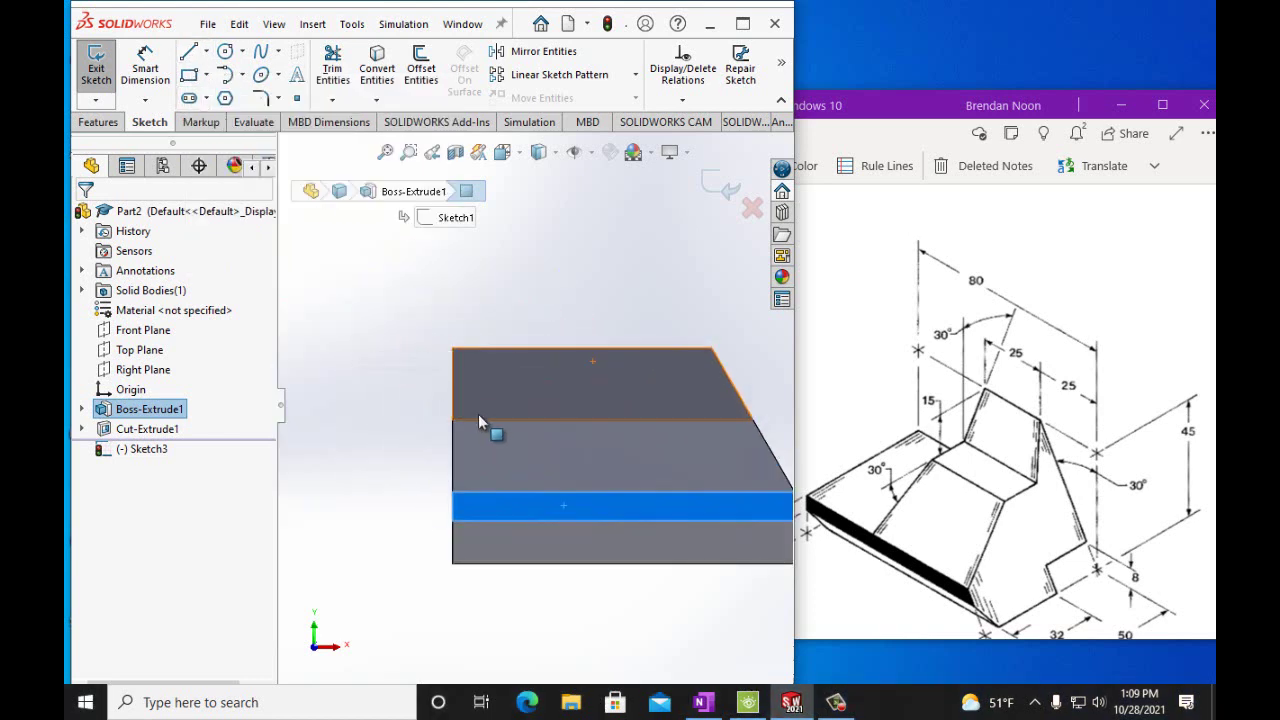
{"action": "left_click", "coordinate": [190, 54]}
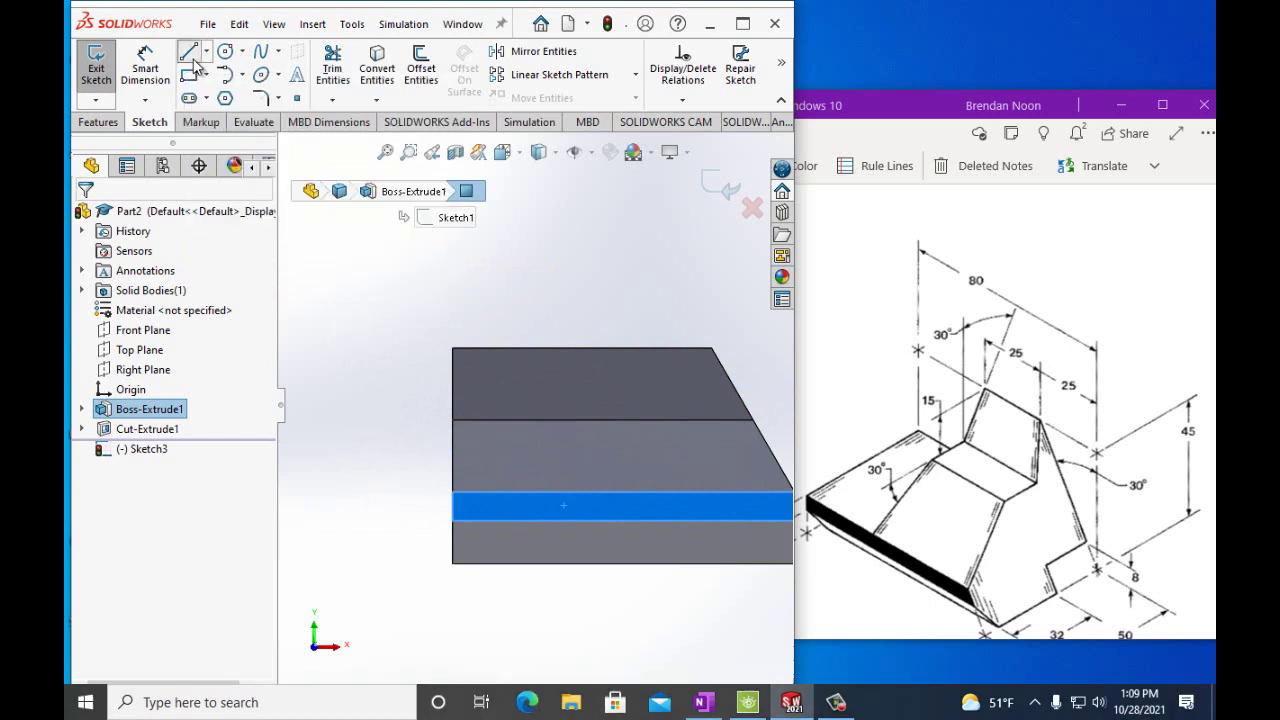
{"action": "left_click", "coordinate": [452, 494]}
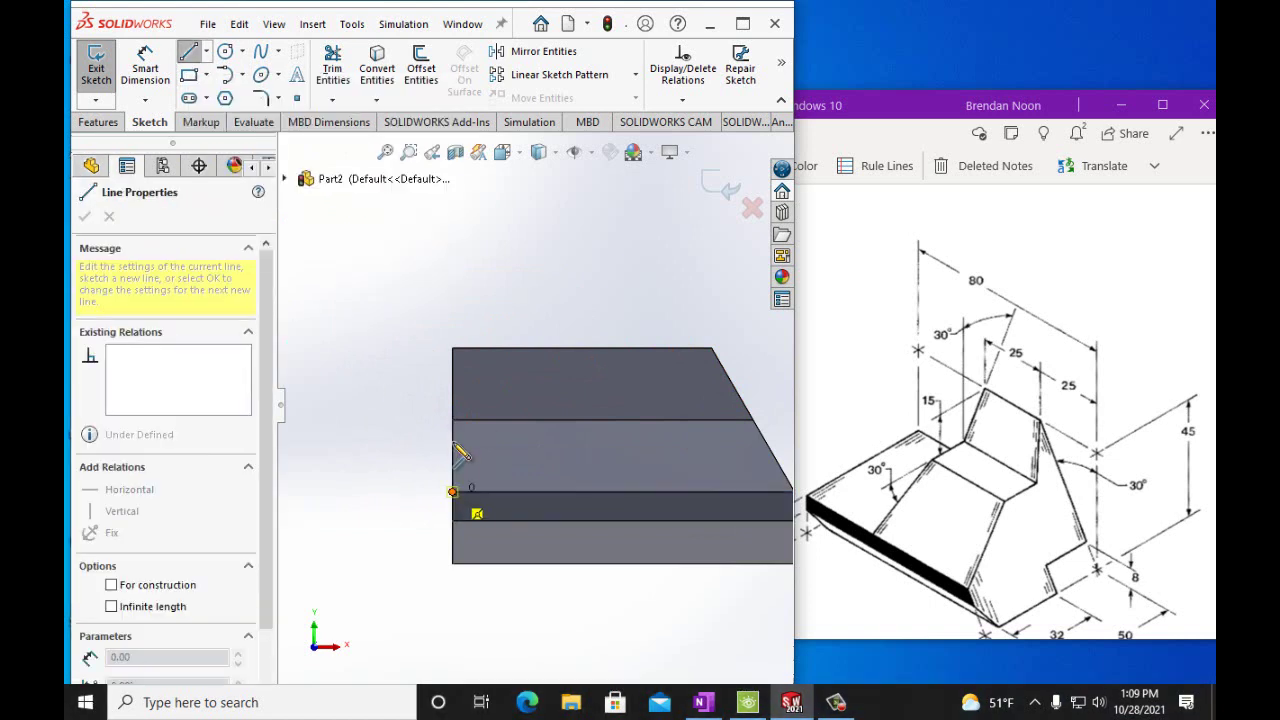
{"action": "left_click", "coordinate": [452, 349]}
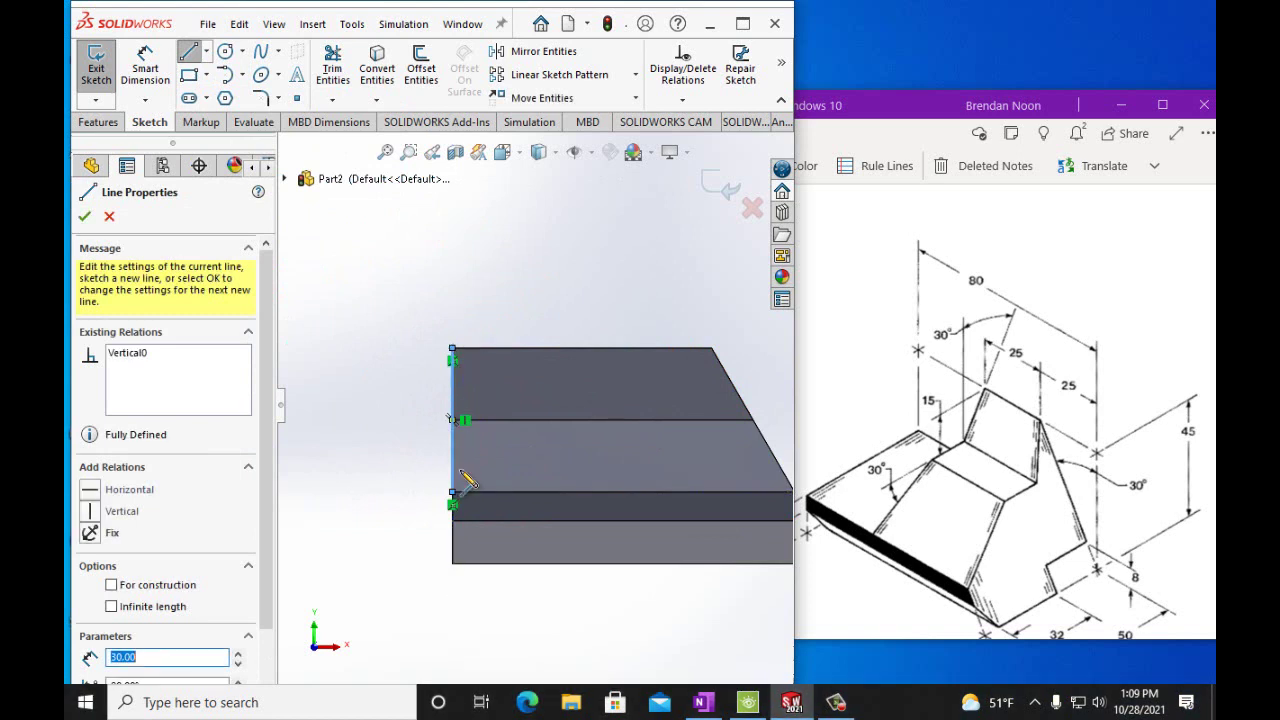
{"action": "left_click", "coordinate": [453, 494]}
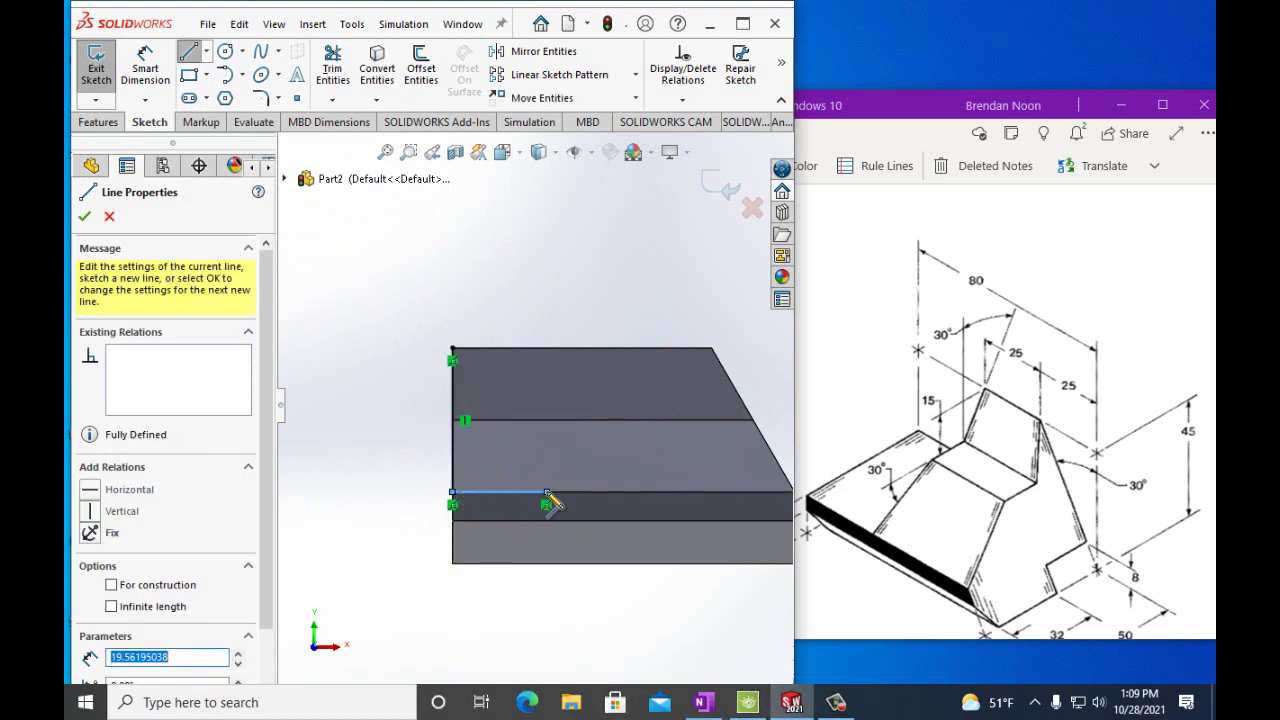
{"action": "key", "text": "Escape"}
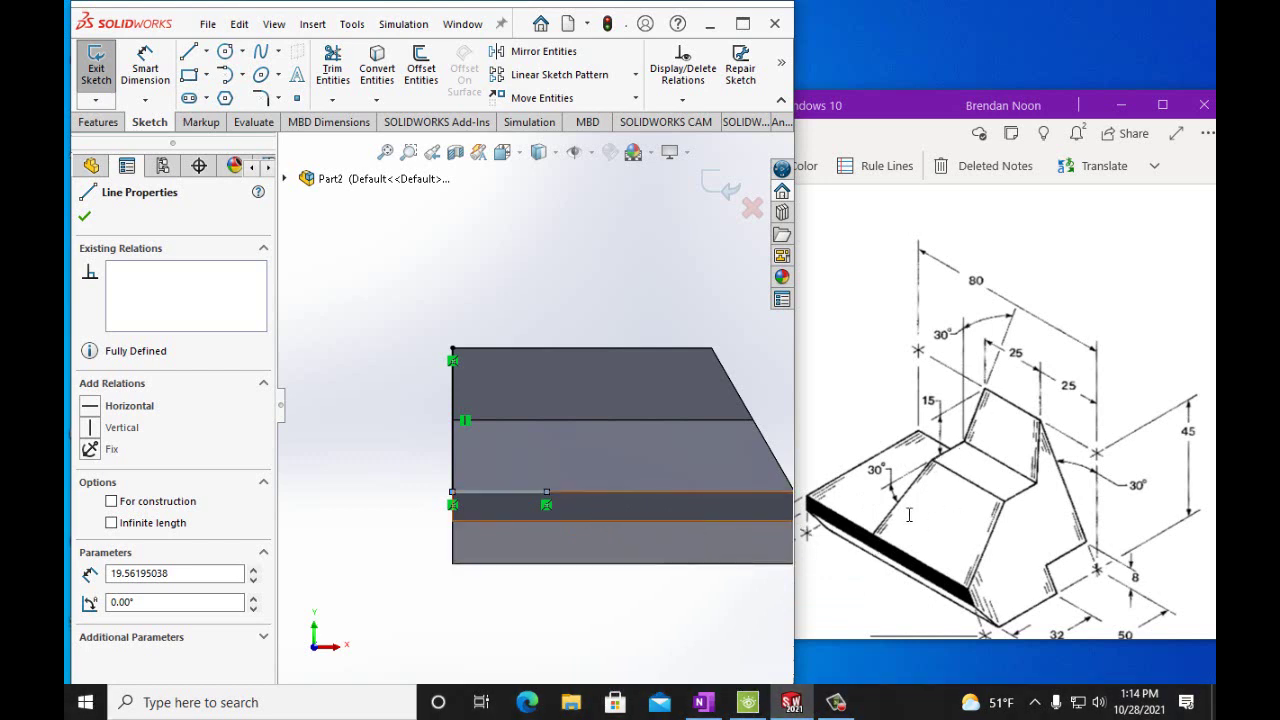
- Dimension the horizontal line along the narrow face's top edge as 30 mm
{"action": "left_click", "coordinate": [145, 62]}
{"action": "left_click", "coordinate": [525, 496]}
{"action": "left_click", "coordinate": [521, 625]}
{"action": "type", "text": "30mm"}
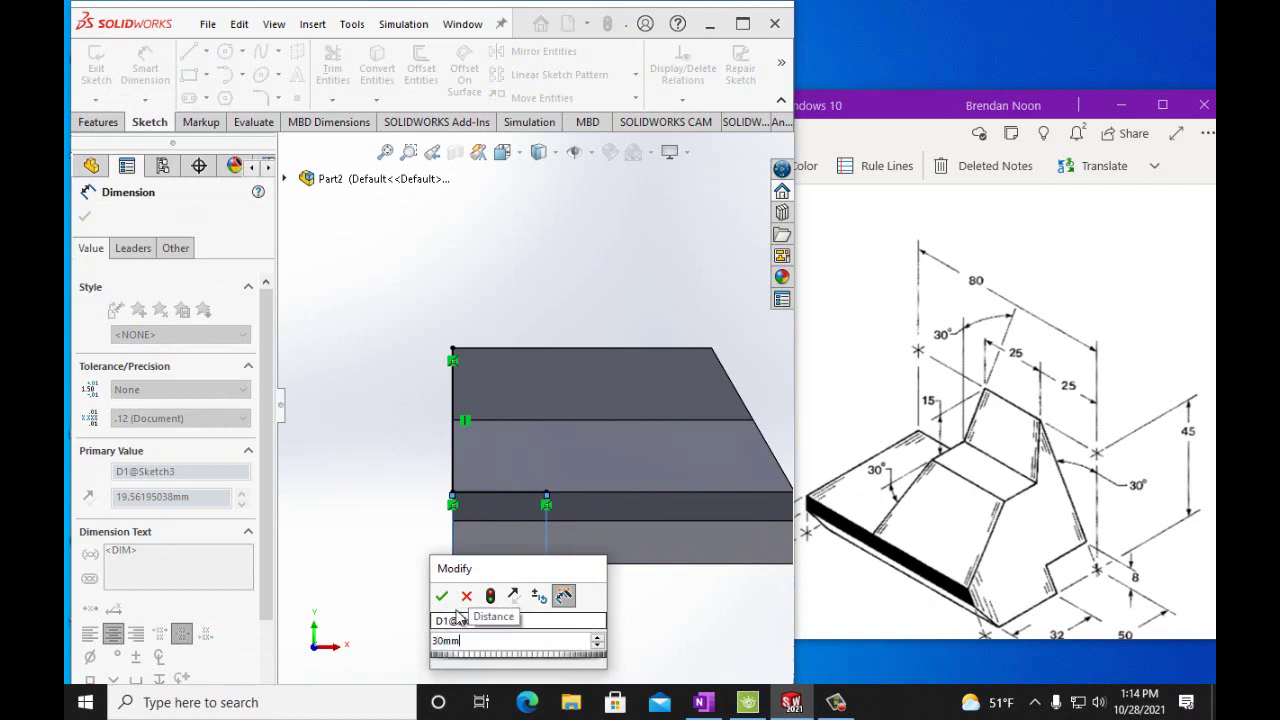
{"action": "key", "text": "Return"}
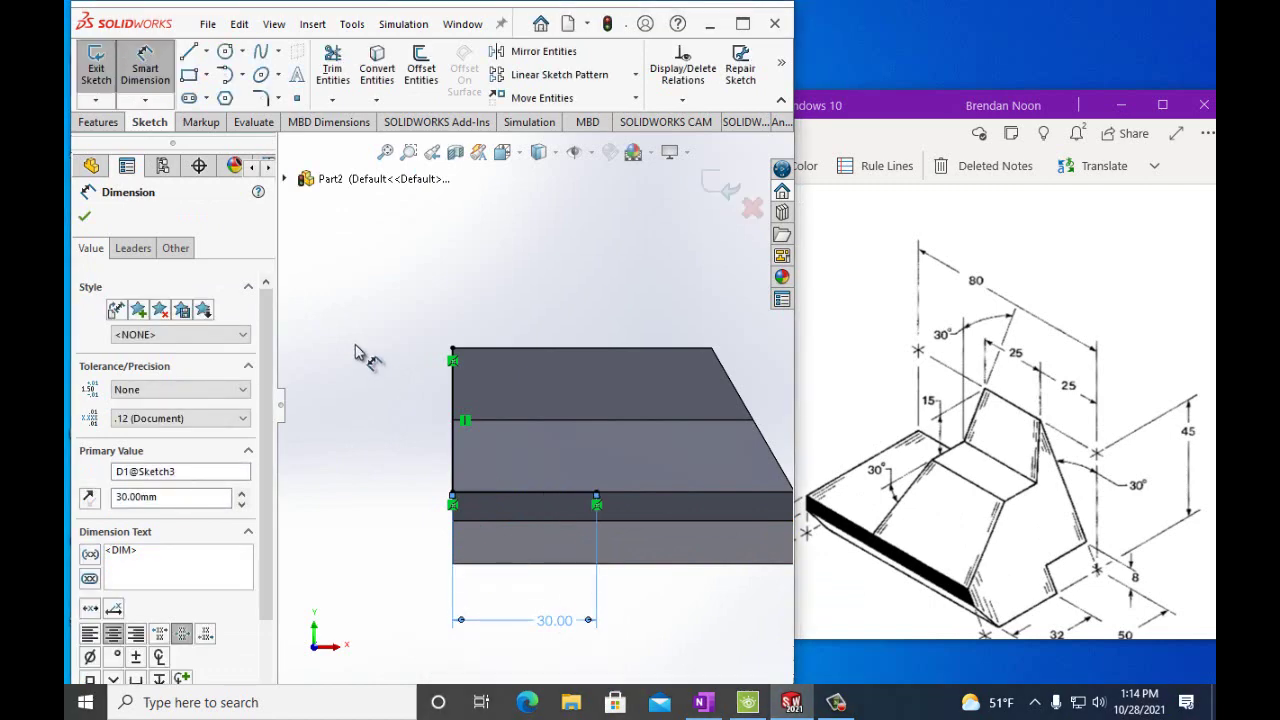
- Close the profile into a rectangle with a vertical line up to the part's top edge and a horizontal line back to its top-left corner
{"action": "left_click", "coordinate": [189, 52]}
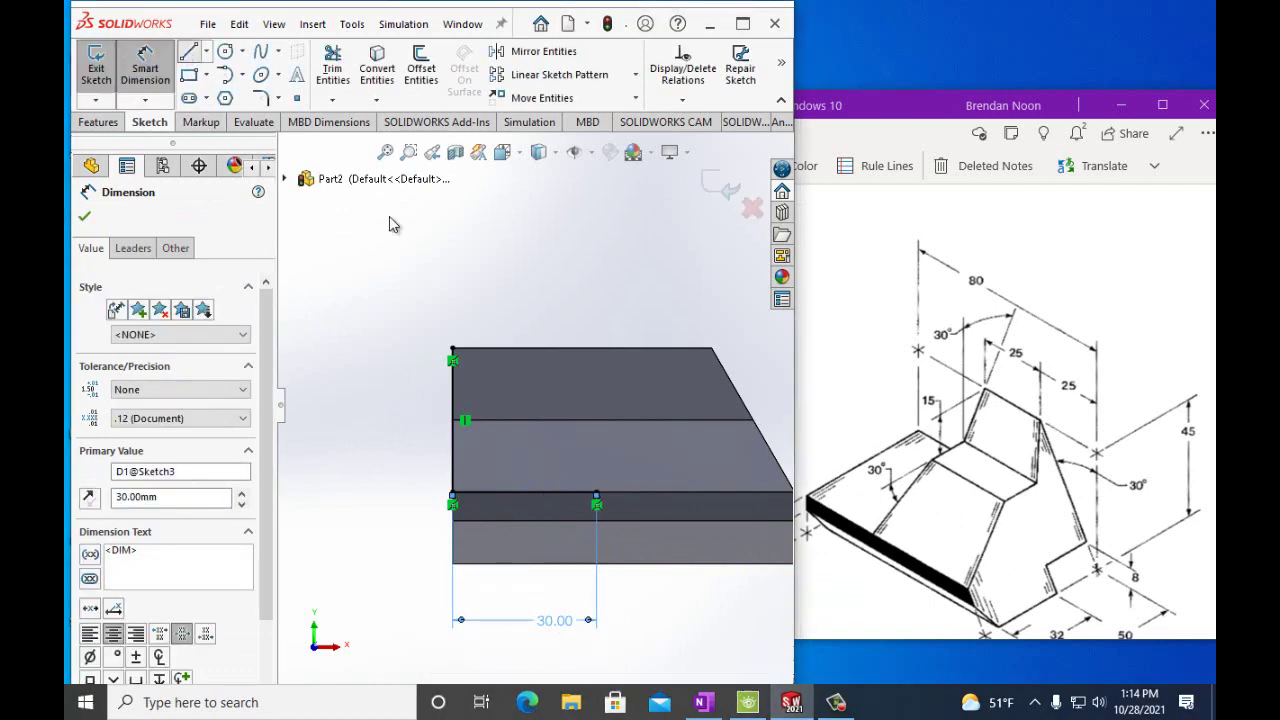
{"action": "left_click", "coordinate": [596, 495]}
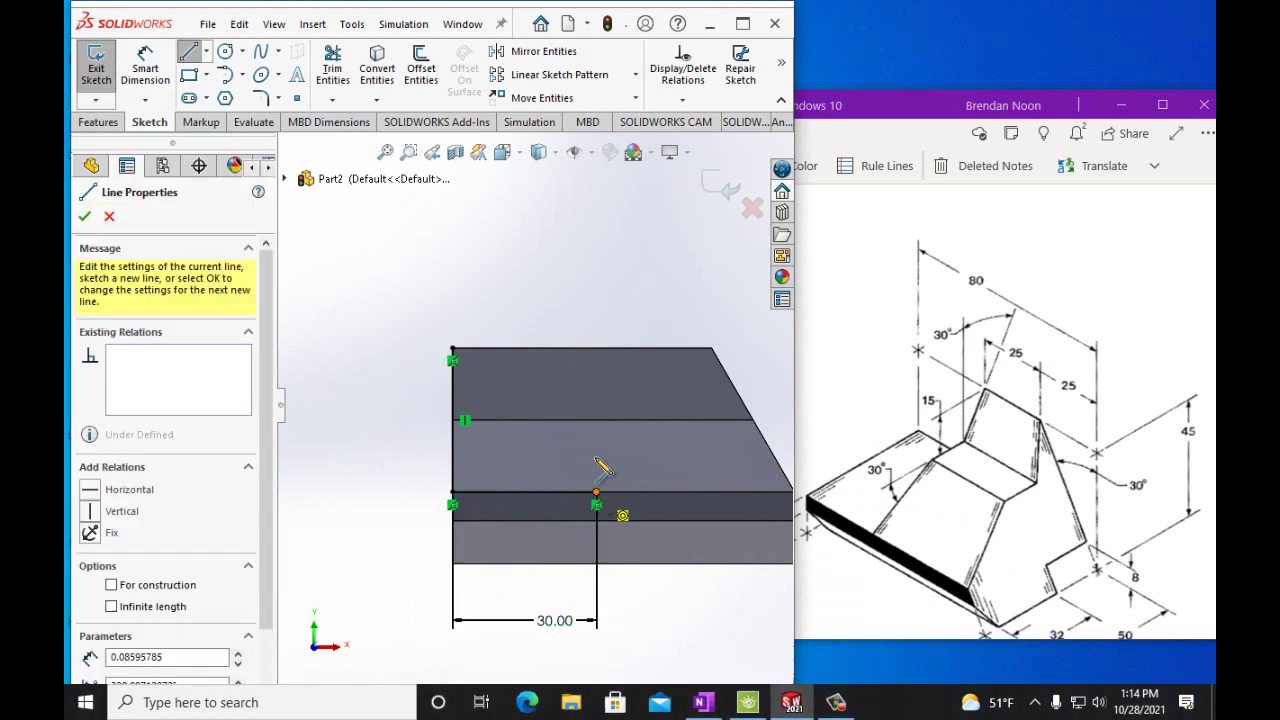
{"action": "left_click", "coordinate": [596, 348]}
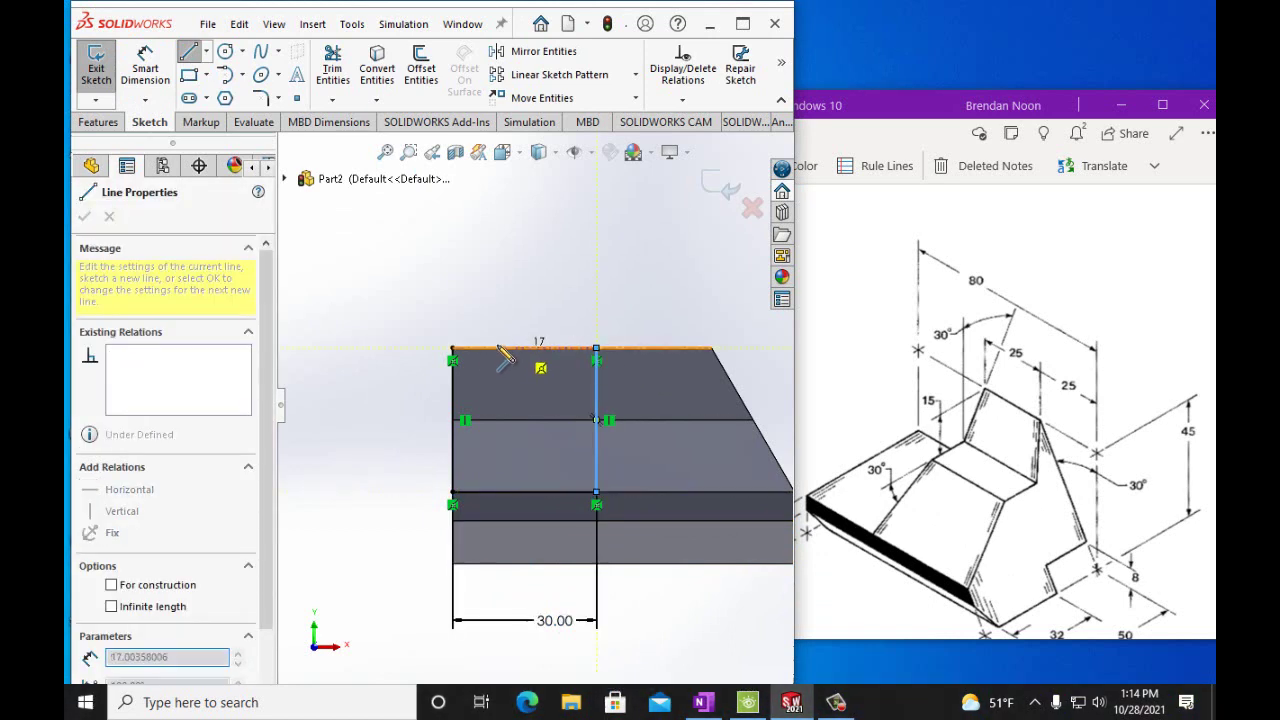
{"action": "double_click", "coordinate": [453, 350]}
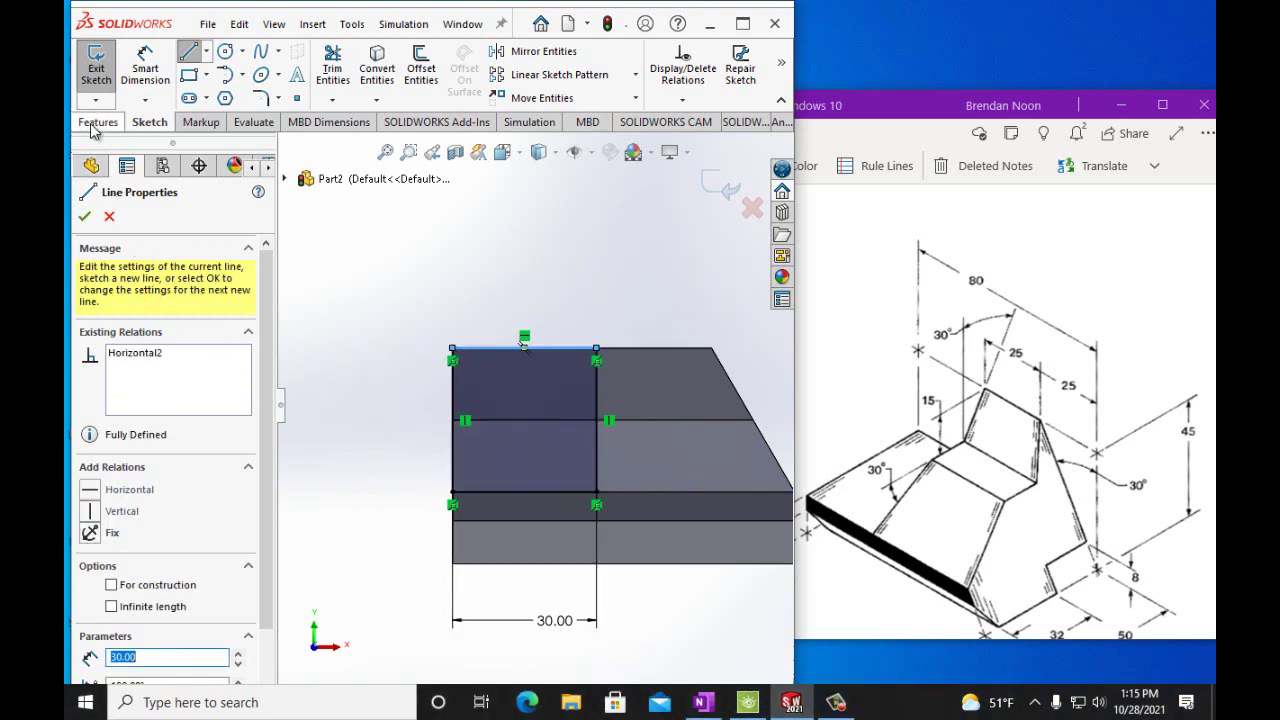
- Cut the rectangular profile out of the part with an Extruded Cut using the Through All end condition
{"action": "left_click", "coordinate": [98, 122]}
{"action": "left_click", "coordinate": [338, 68]}
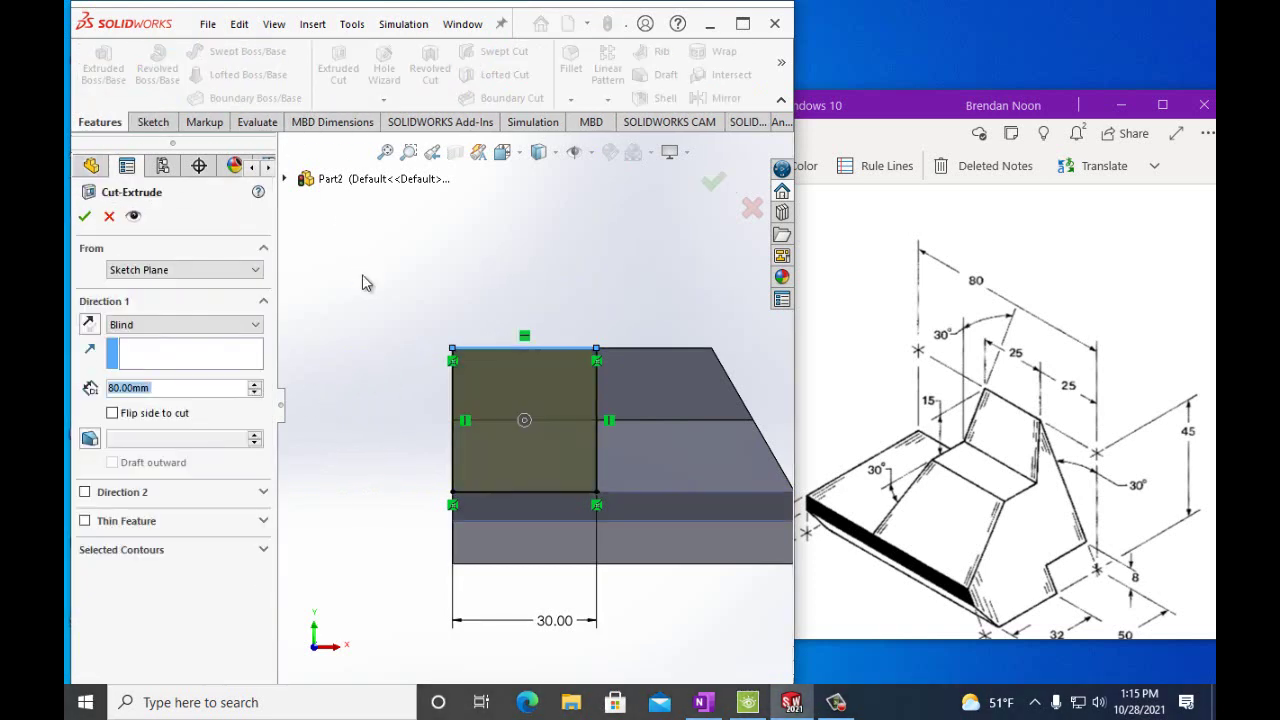
{"action": "left_click", "coordinate": [224, 334]}
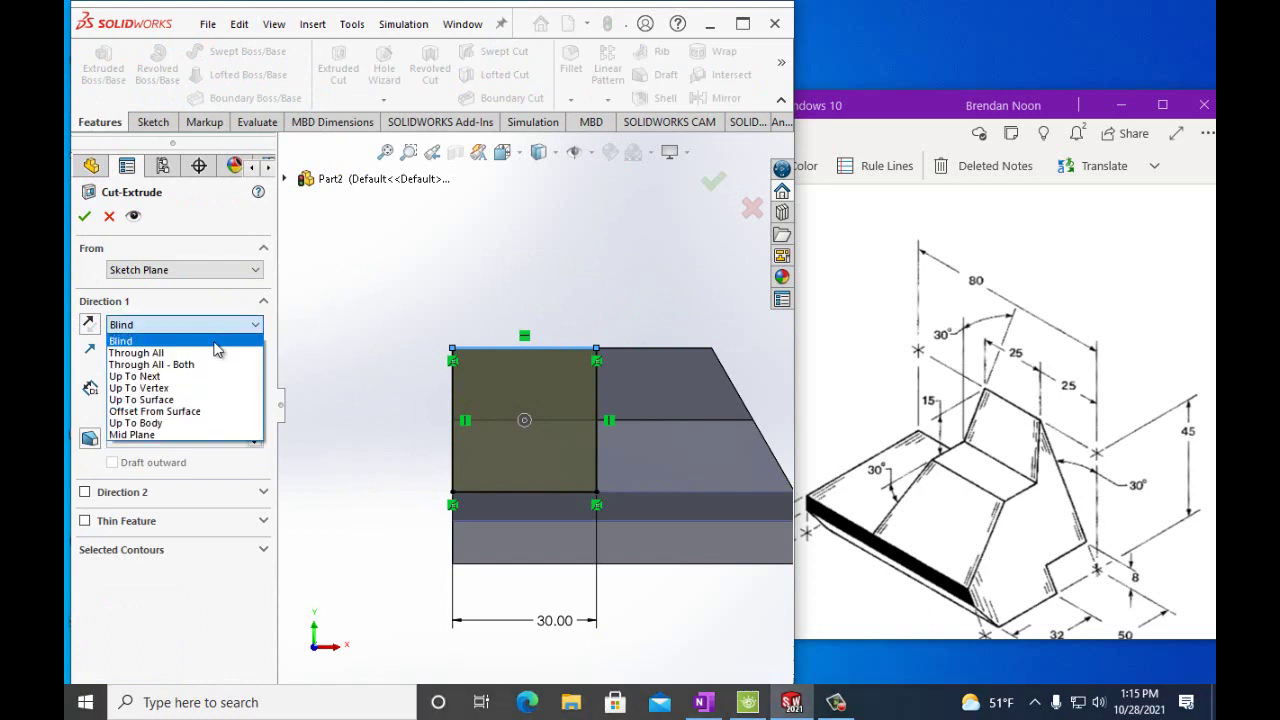
{"action": "left_click", "coordinate": [218, 352]}
{"action": "key", "text": "Return"}
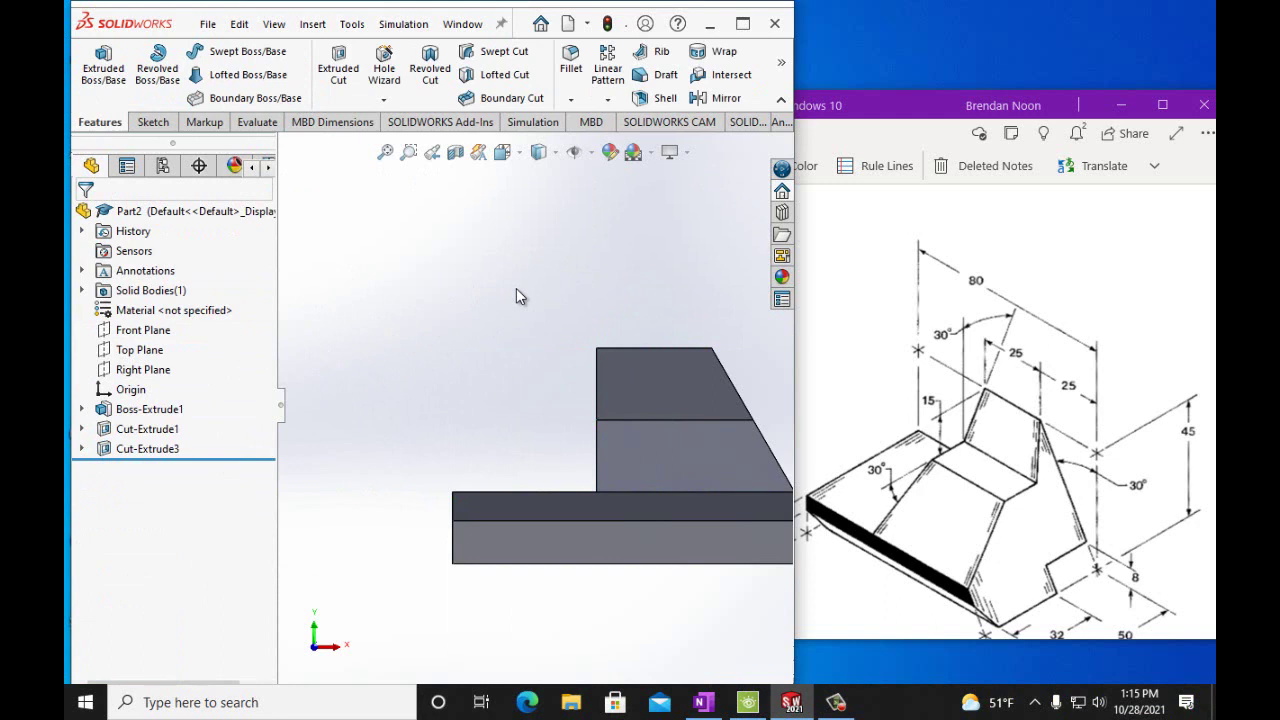
- Examine the cut part from an angled view in the maximized window and briefly bring up Figure P3-14 in OneNote
{"action": "key", "text": "Right"}
{"action": "key", "text": "Left"}
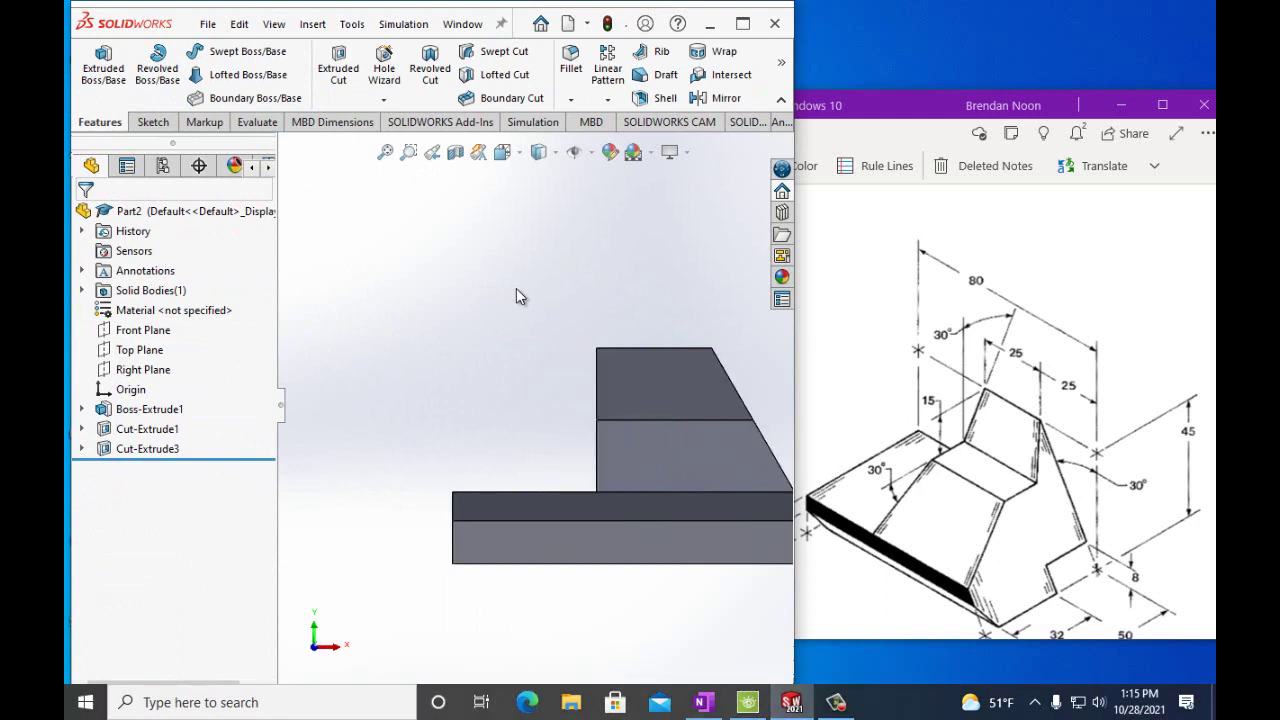
{"action": "key", "text": "Left"}
{"action": "key", "text": "Left"}
{"action": "scroll", "coordinate": [639, 329], "scroll_direction": "up", "scroll_amount": 1}
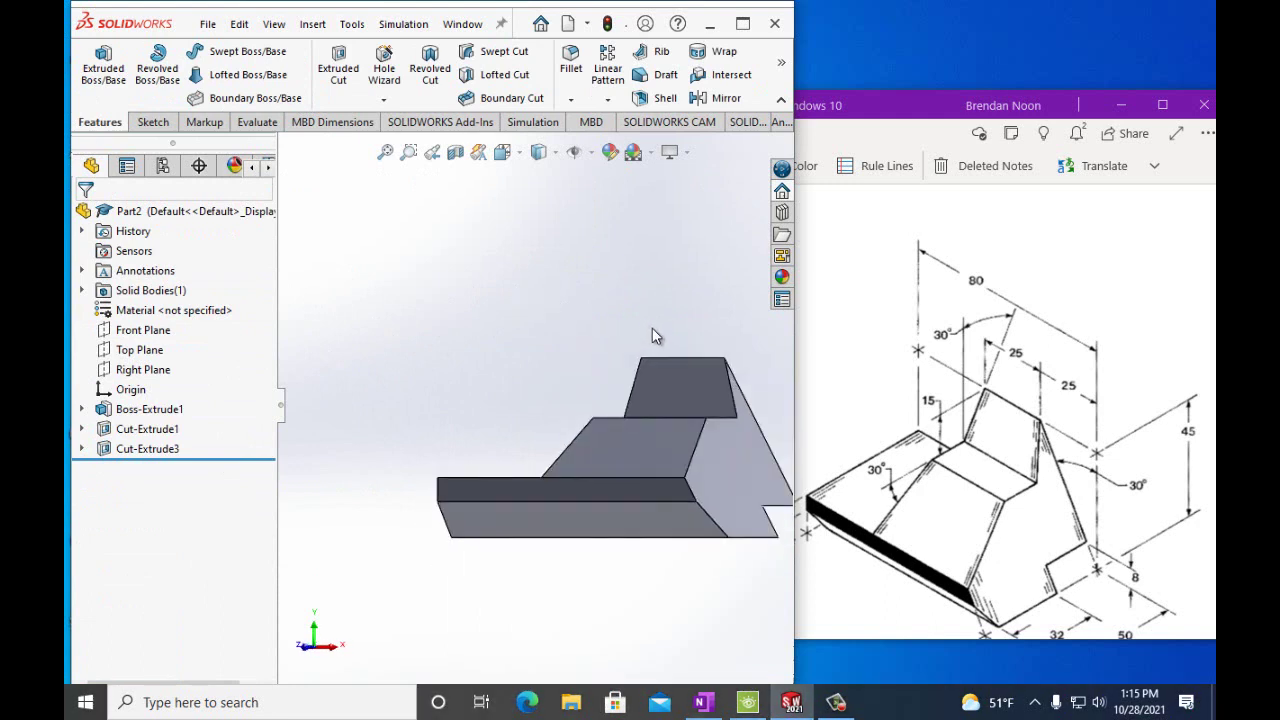
{"action": "key", "text": "Down"}
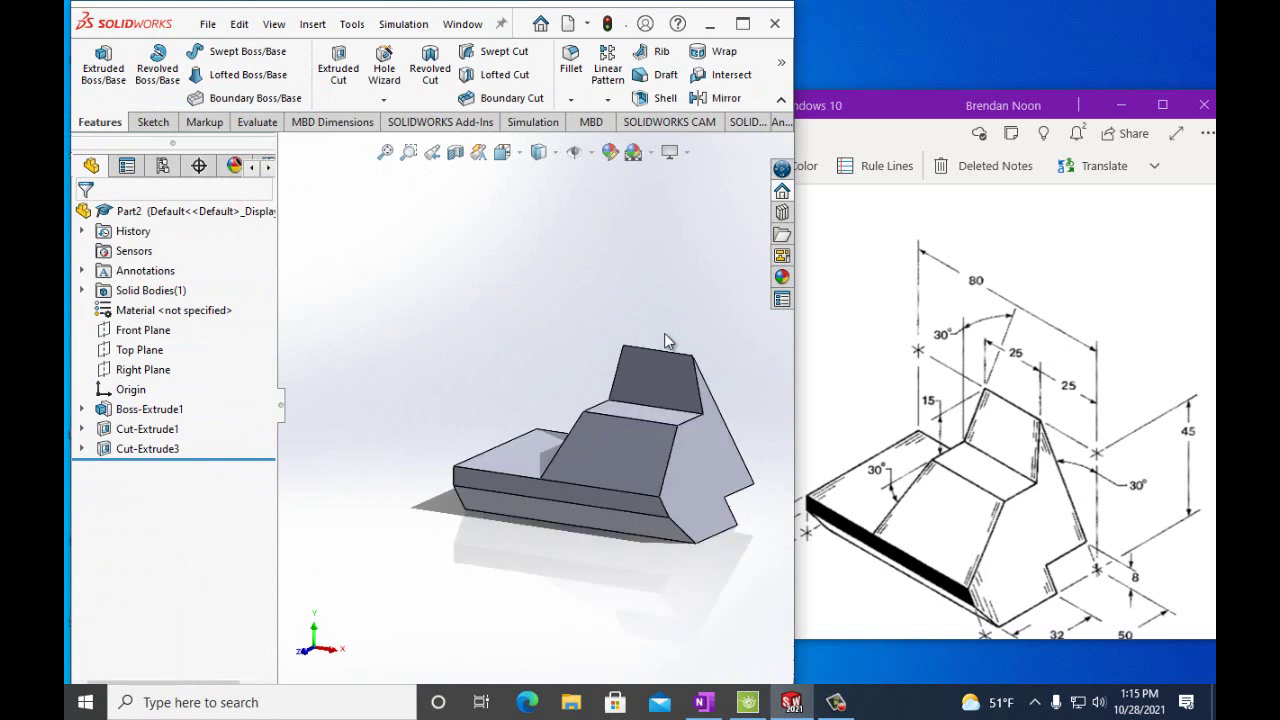
{"action": "key", "text": "Down"}
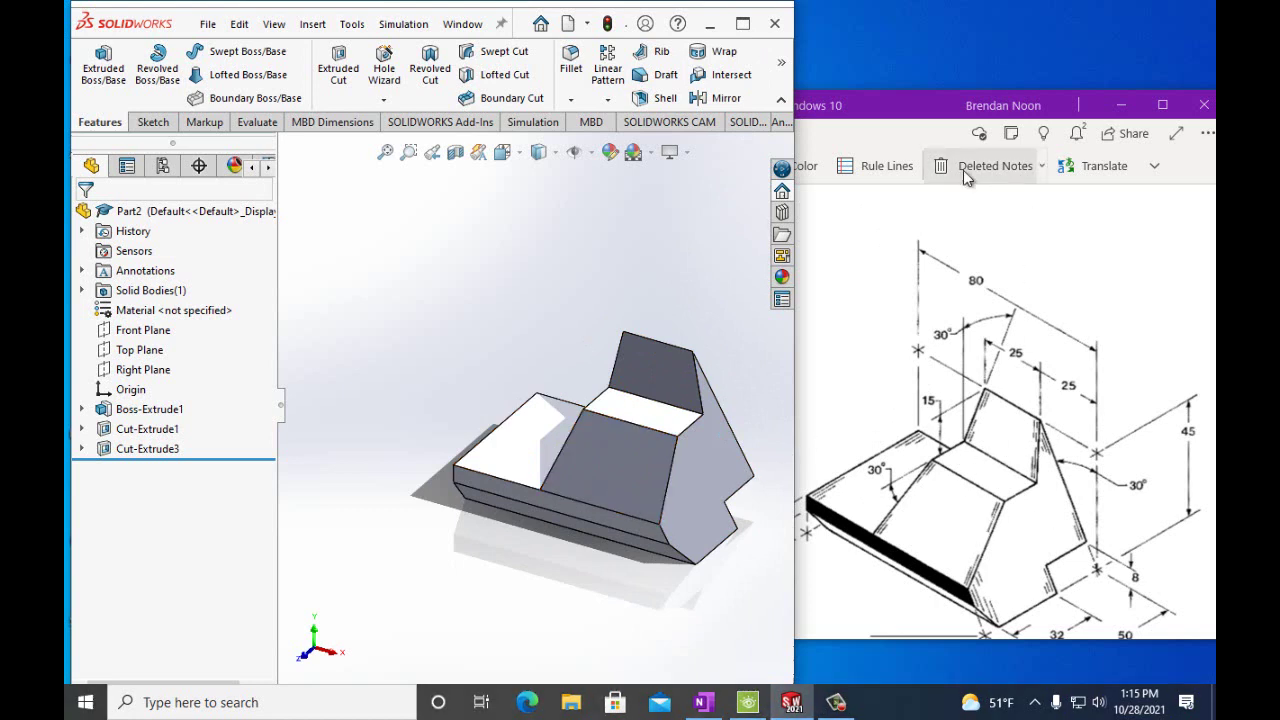
{"action": "left_click", "coordinate": [739, 30]}
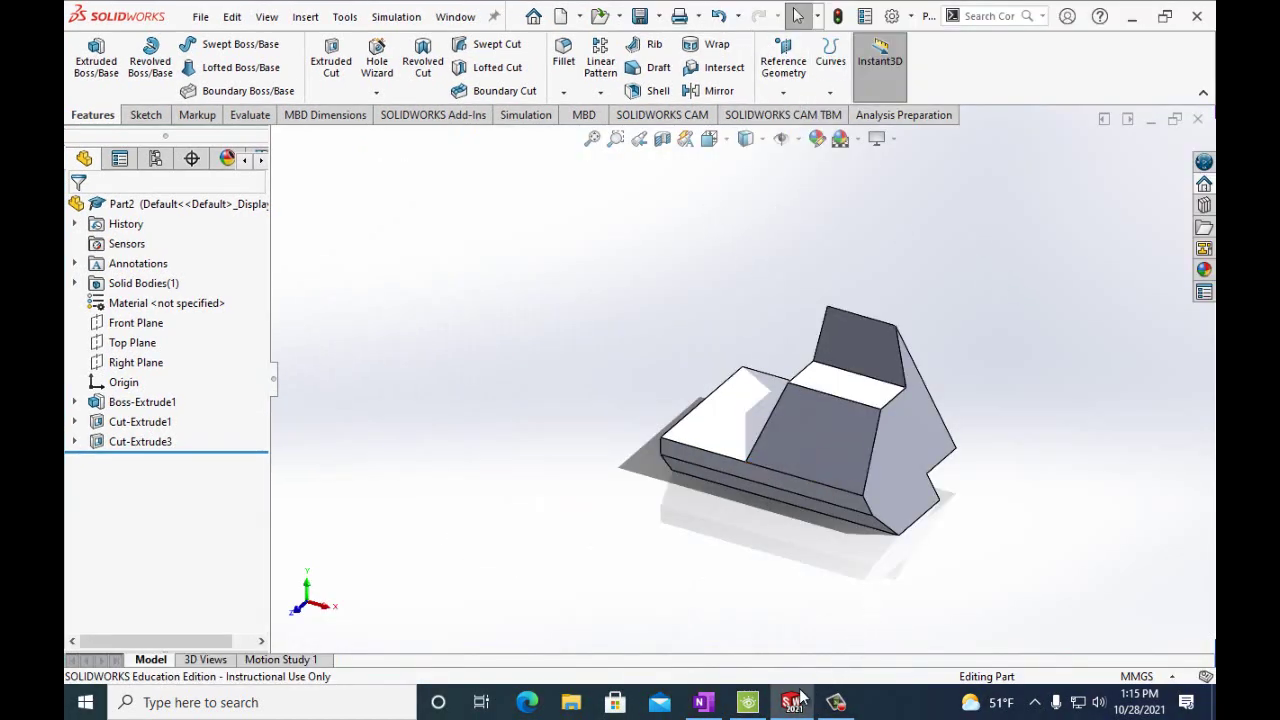
{"action": "left_click", "coordinate": [705, 704]}
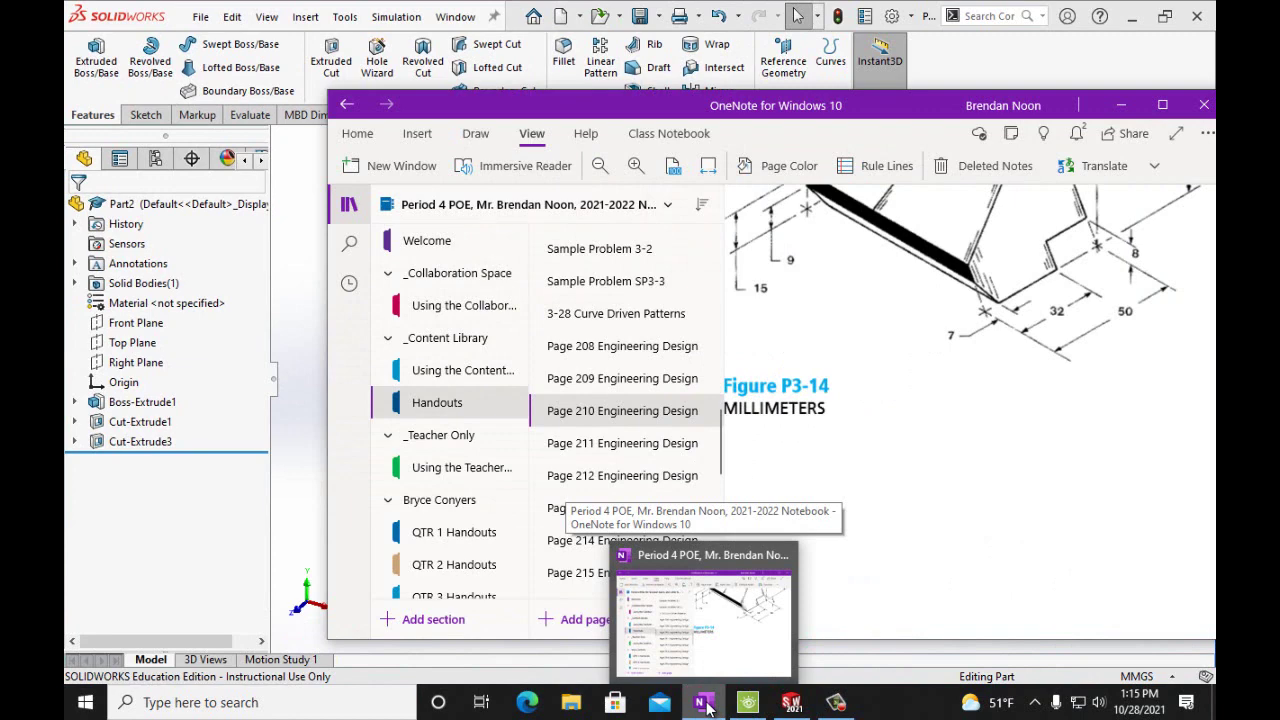
{"action": "left_click", "coordinate": [707, 704]}
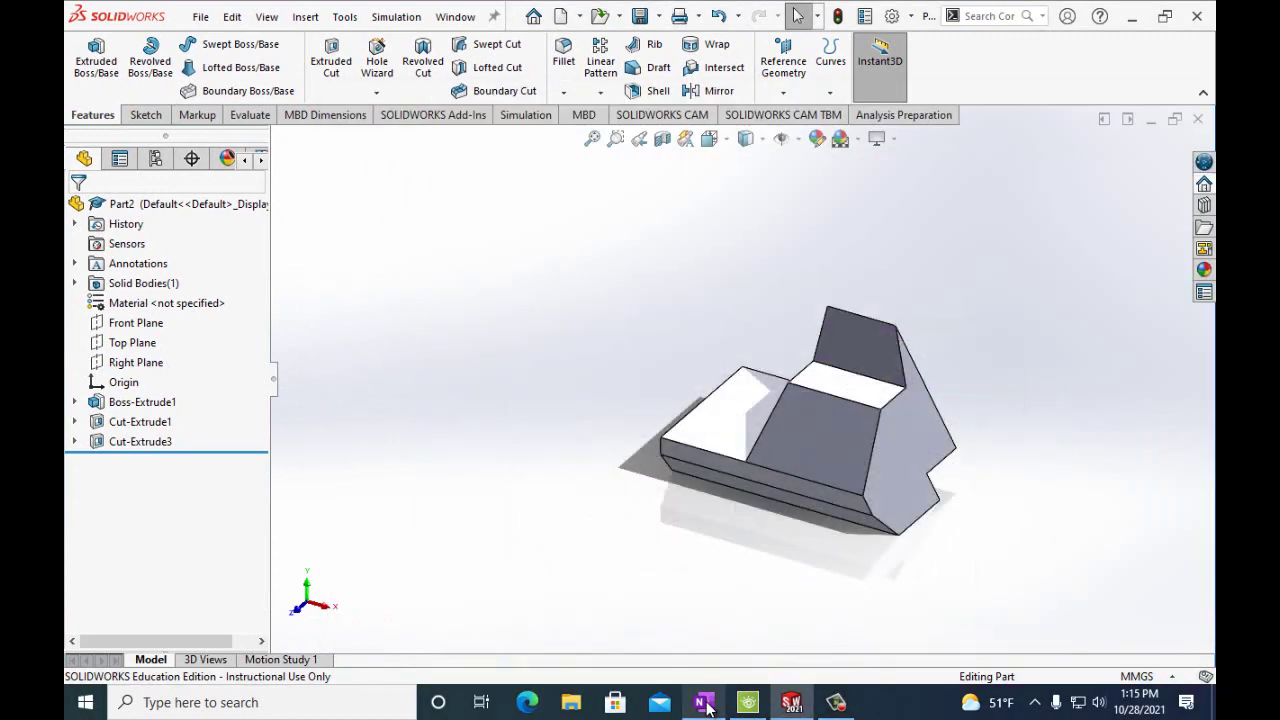
- Save the part in the POE folder under the file name "Part P3-14"
{"action": "left_click", "coordinate": [201, 17]}
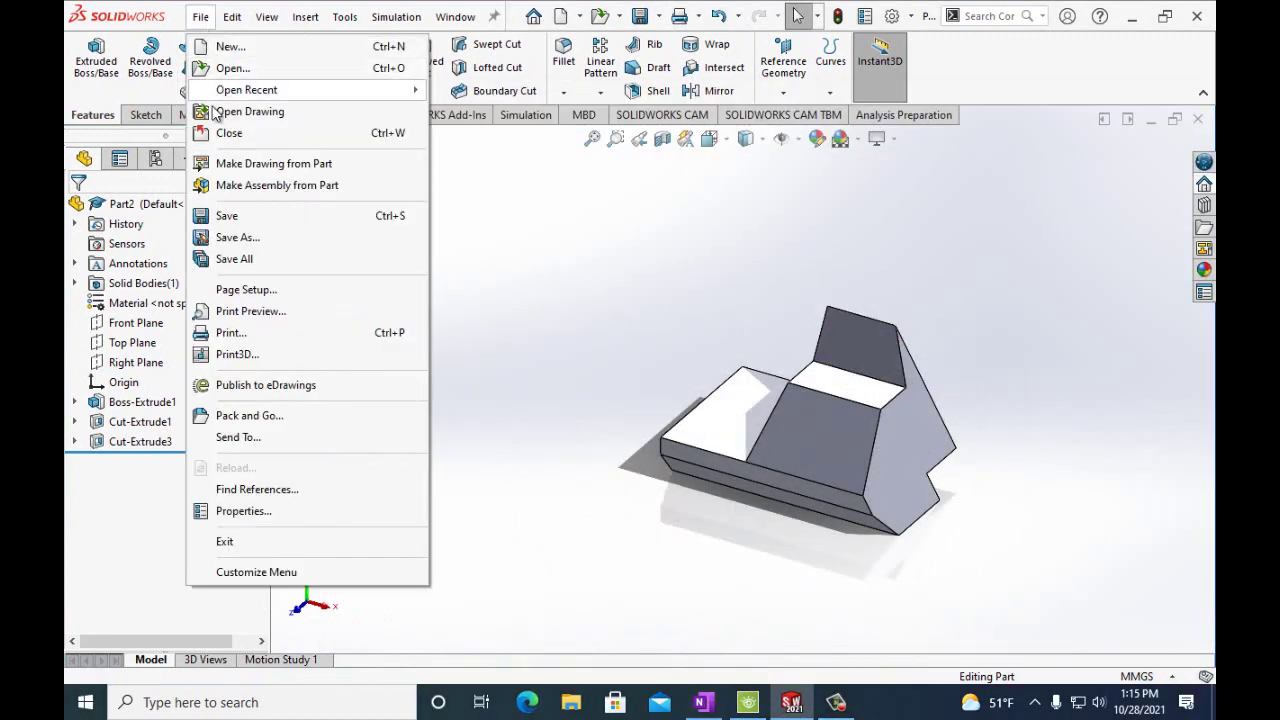
{"action": "left_click", "coordinate": [232, 237]}
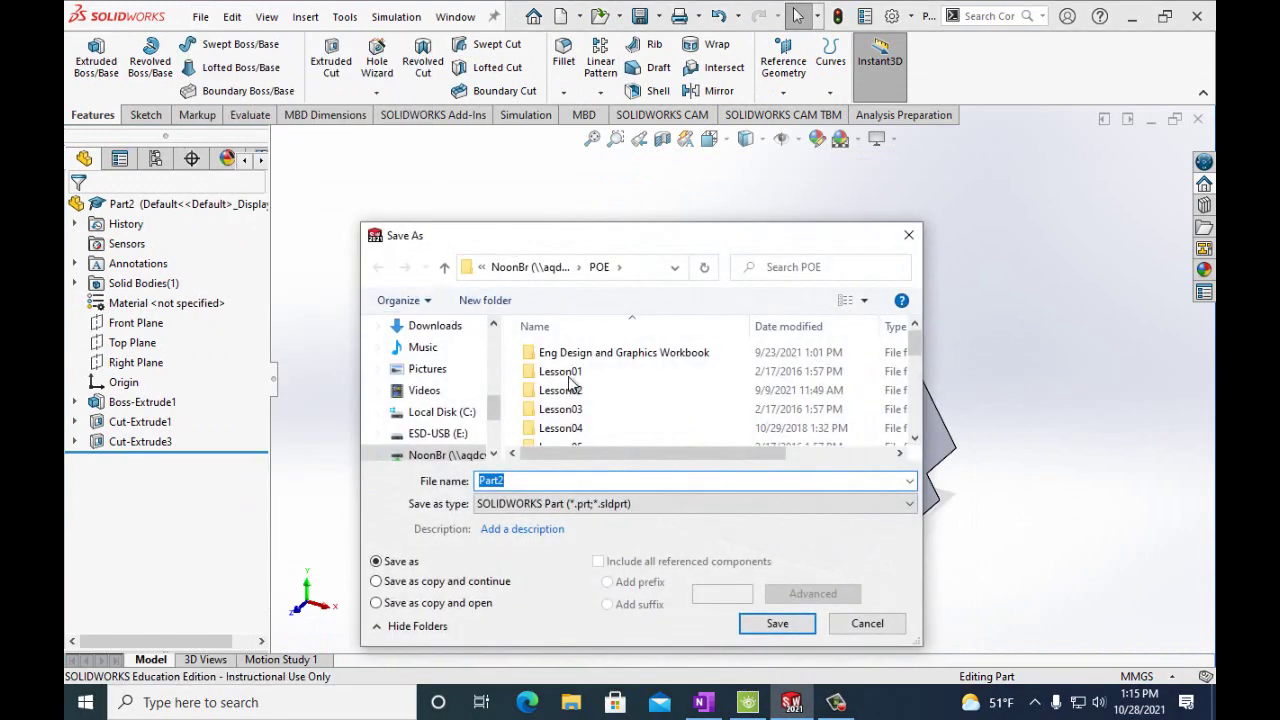
{"action": "left_click", "coordinate": [530, 482]}
{"action": "key", "text": "BackSpace"}
{"action": "type", "text": "P3-14"}
{"action": "left_click", "coordinate": [776, 624]}
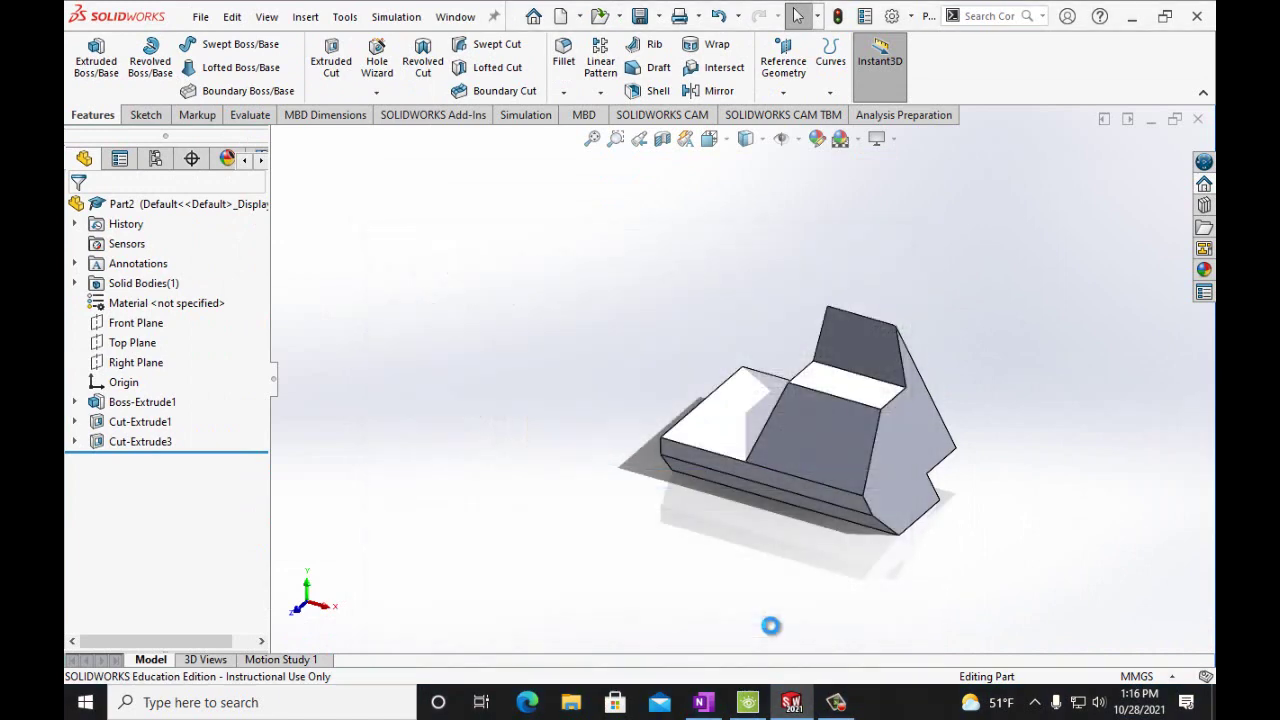
- Make a drawing from the part on an A (ANSI) Landscape sheet and place a pictorial view in the model's current orientation mid-sheet
{"action": "left_click", "coordinate": [200, 17]}
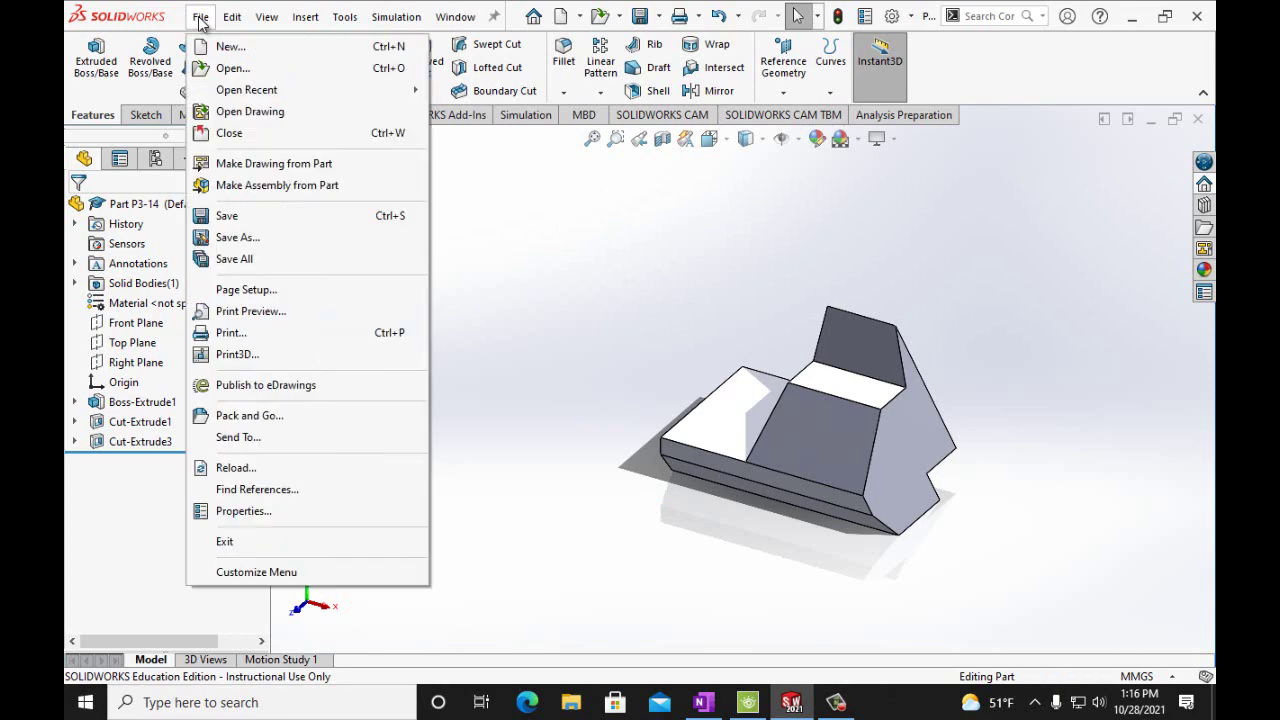
{"action": "left_click", "coordinate": [215, 160]}
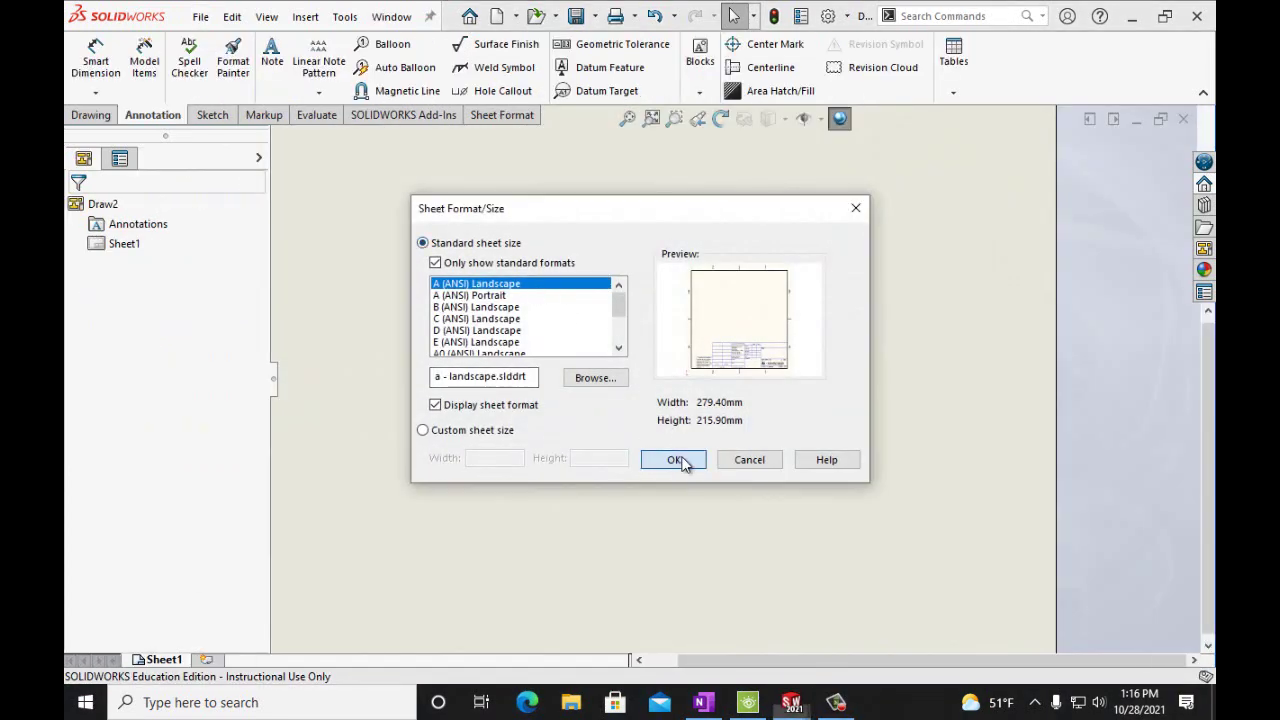
{"action": "left_click", "coordinate": [676, 459]}
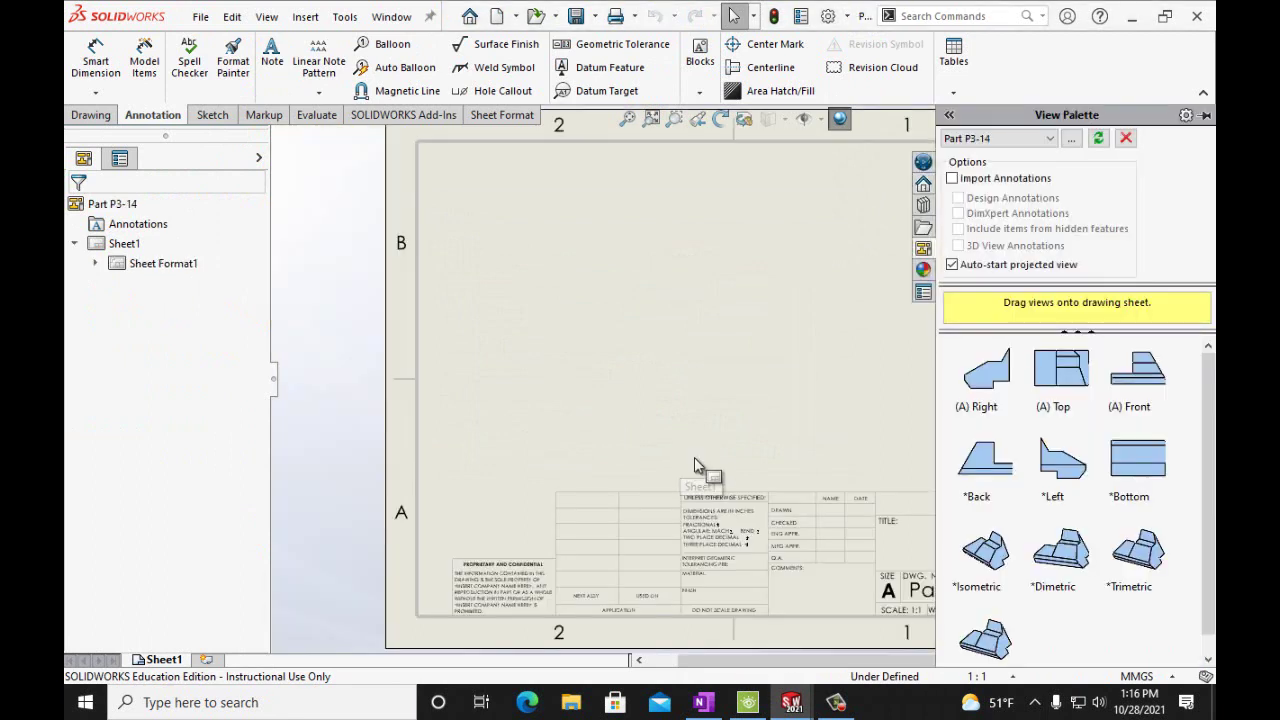
{"action": "left_click_drag", "start_coordinate": [978, 555], "coordinate": [749, 354]}
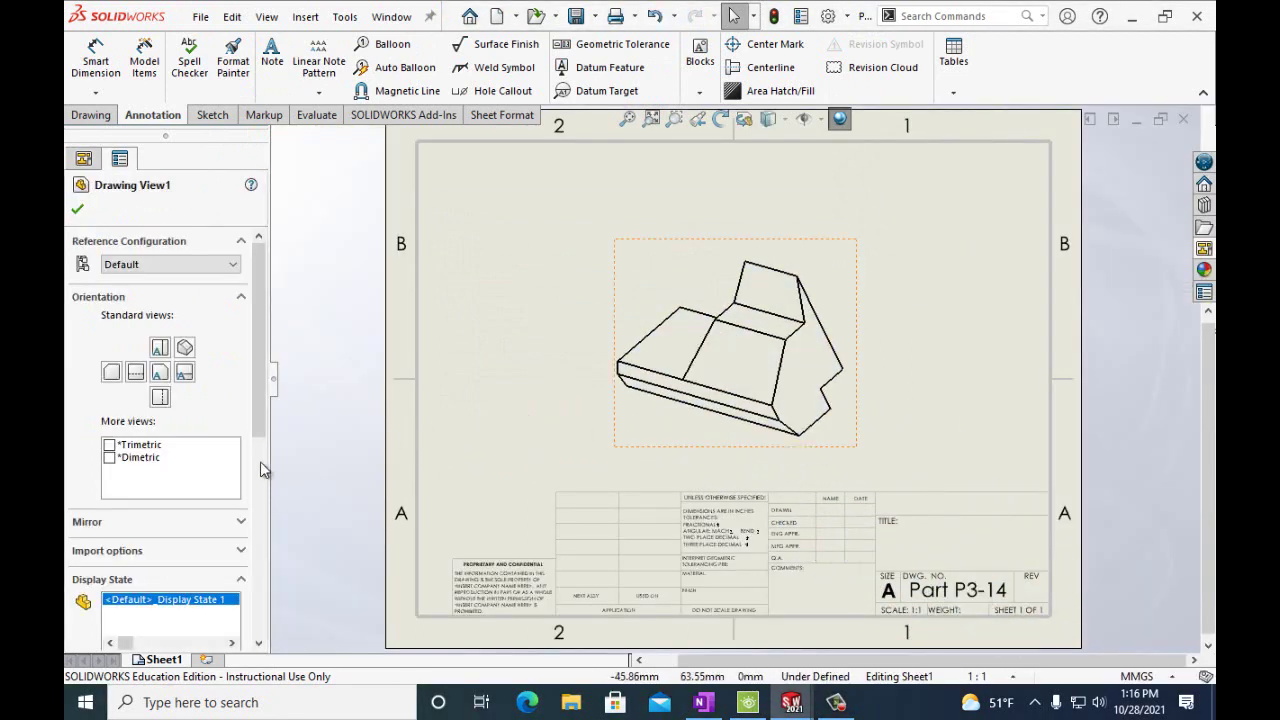
- Set the pictorial drawing view's display style to Shaded With Edges in draft quality
{"action": "scroll", "coordinate": [261, 445], "scroll_direction": "down", "scroll_amount": 4}
{"action": "left_click", "coordinate": [180, 510]}
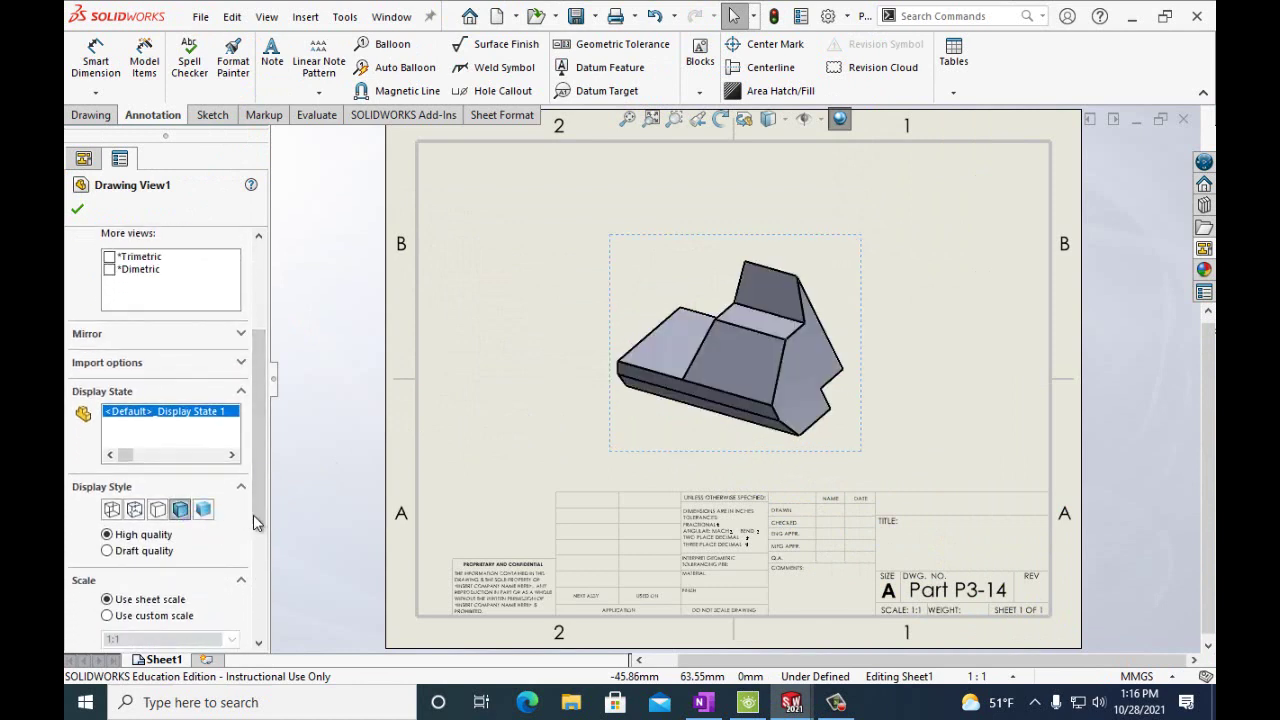
{"action": "left_click", "coordinate": [106, 550]}
- Give the pictorial view a custom scale of 2:1 and shift it up and slightly left to fit inside the sheet border
{"action": "scroll", "coordinate": [104, 540], "scroll_direction": "down", "scroll_amount": 3}
{"action": "left_click", "coordinate": [105, 516]}
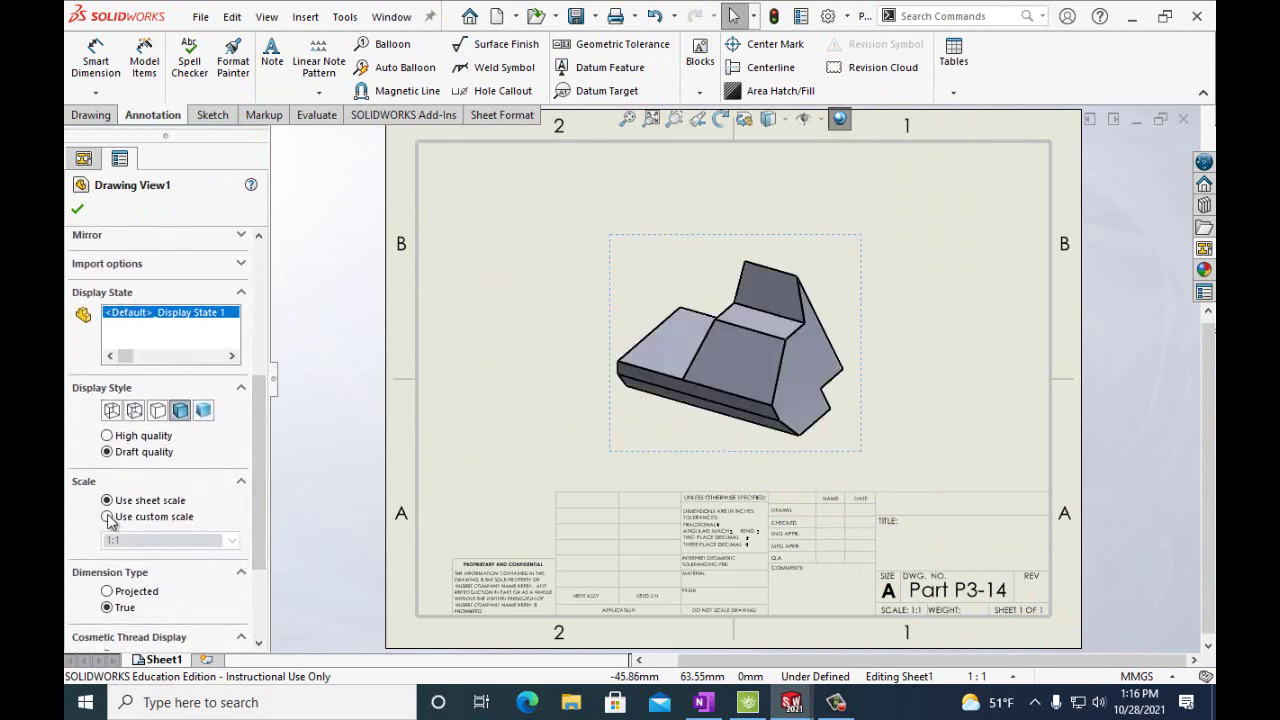
{"action": "left_click", "coordinate": [229, 541]}
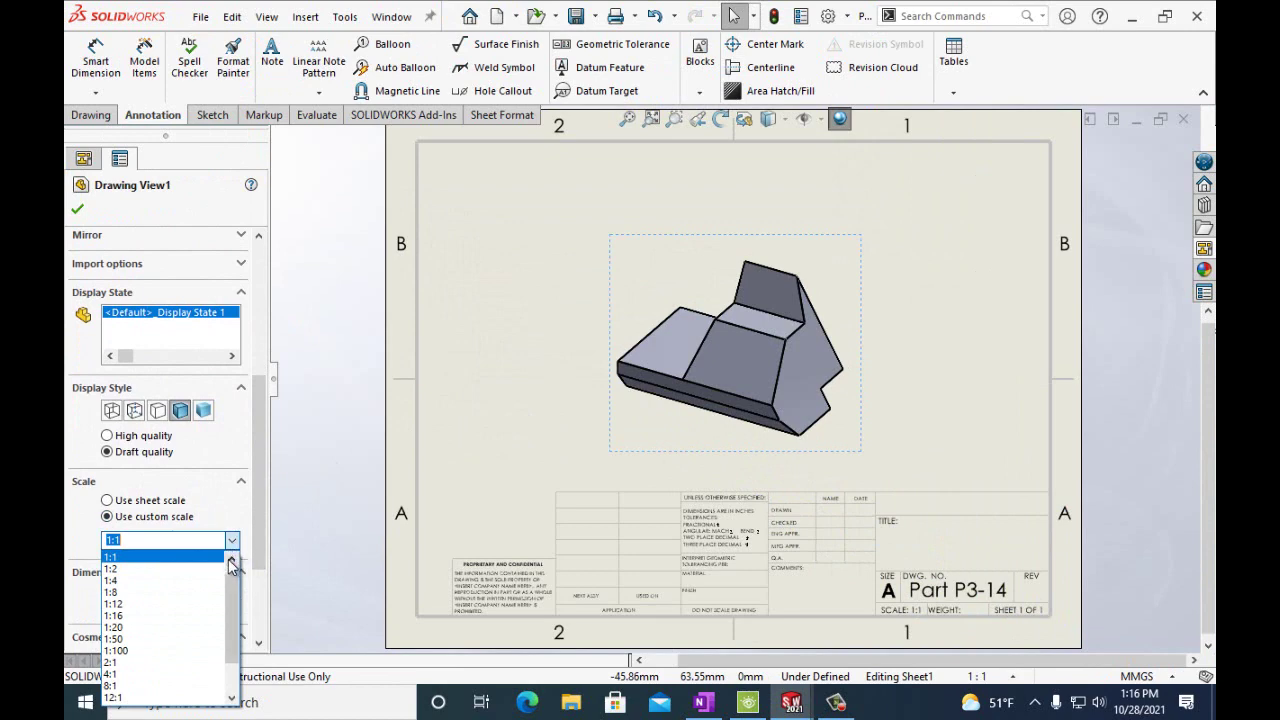
{"action": "left_click", "coordinate": [180, 662]}
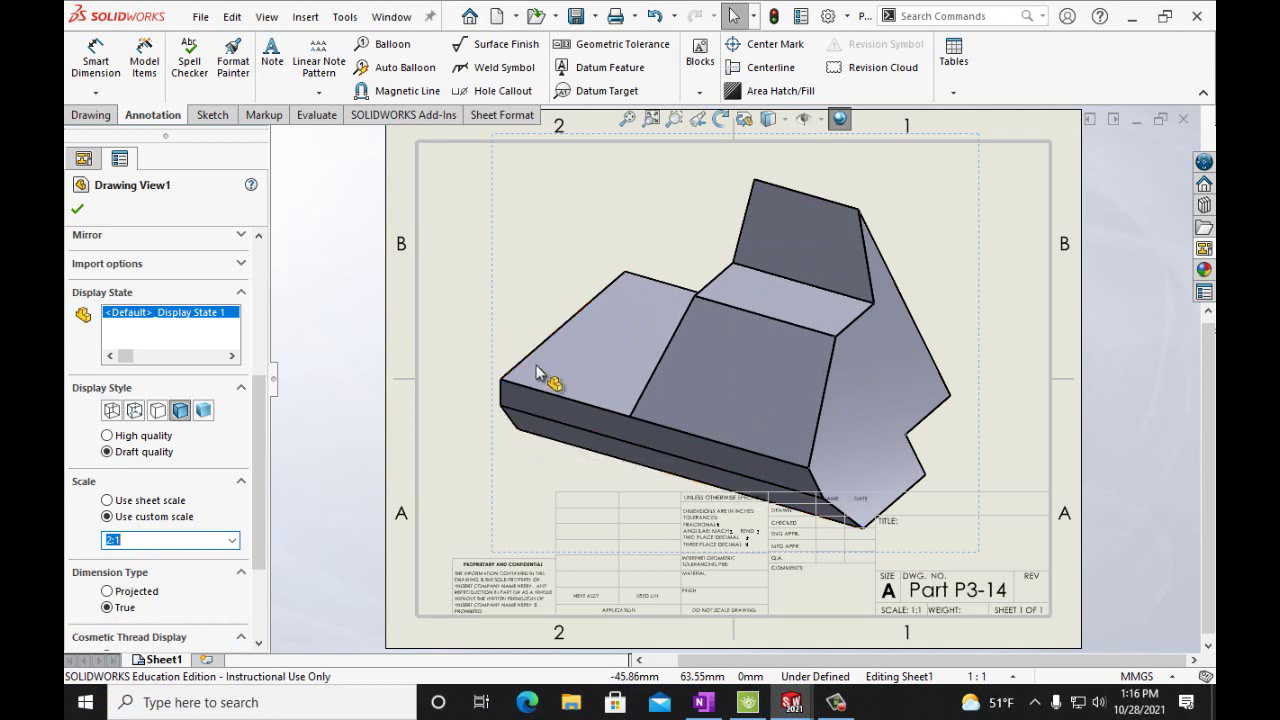
{"action": "left_click_drag", "start_coordinate": [537, 372], "coordinate": [513, 330]}
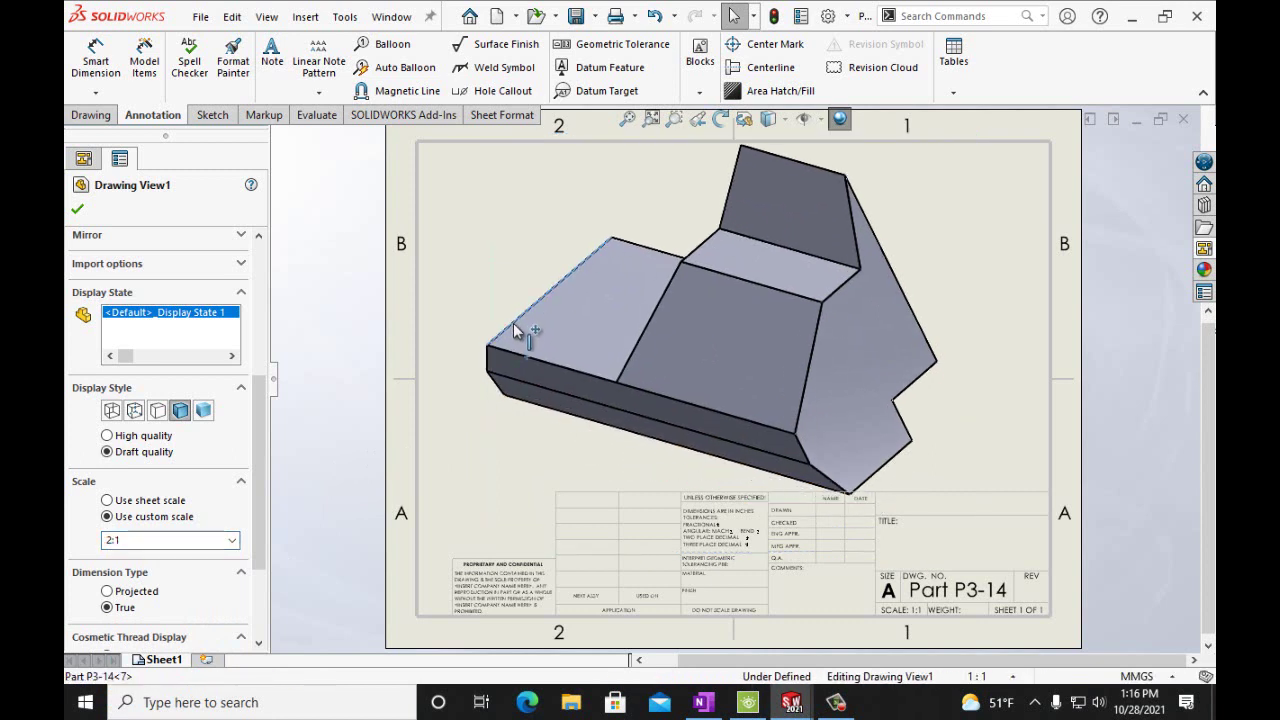
{"action": "key", "text": "Escape"}
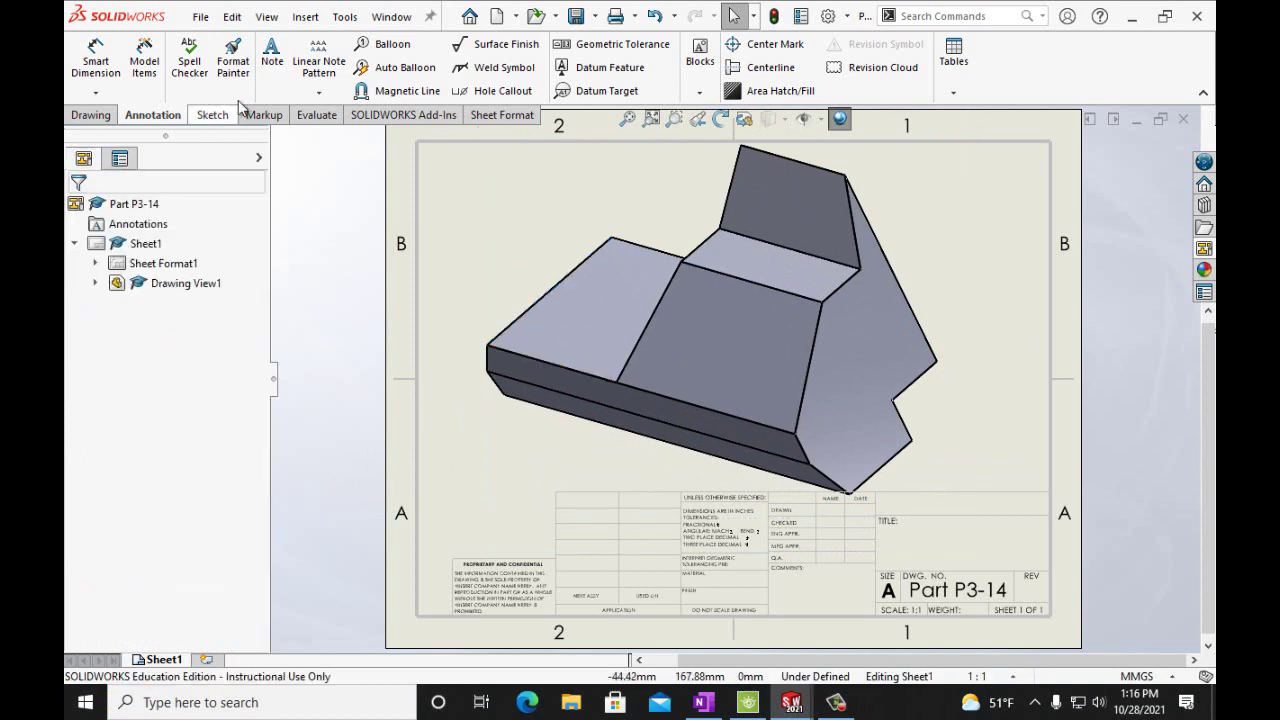
- Add a note with the author's name in the blank title block cell above the TITLE field
{"action": "left_click", "coordinate": [271, 55]}
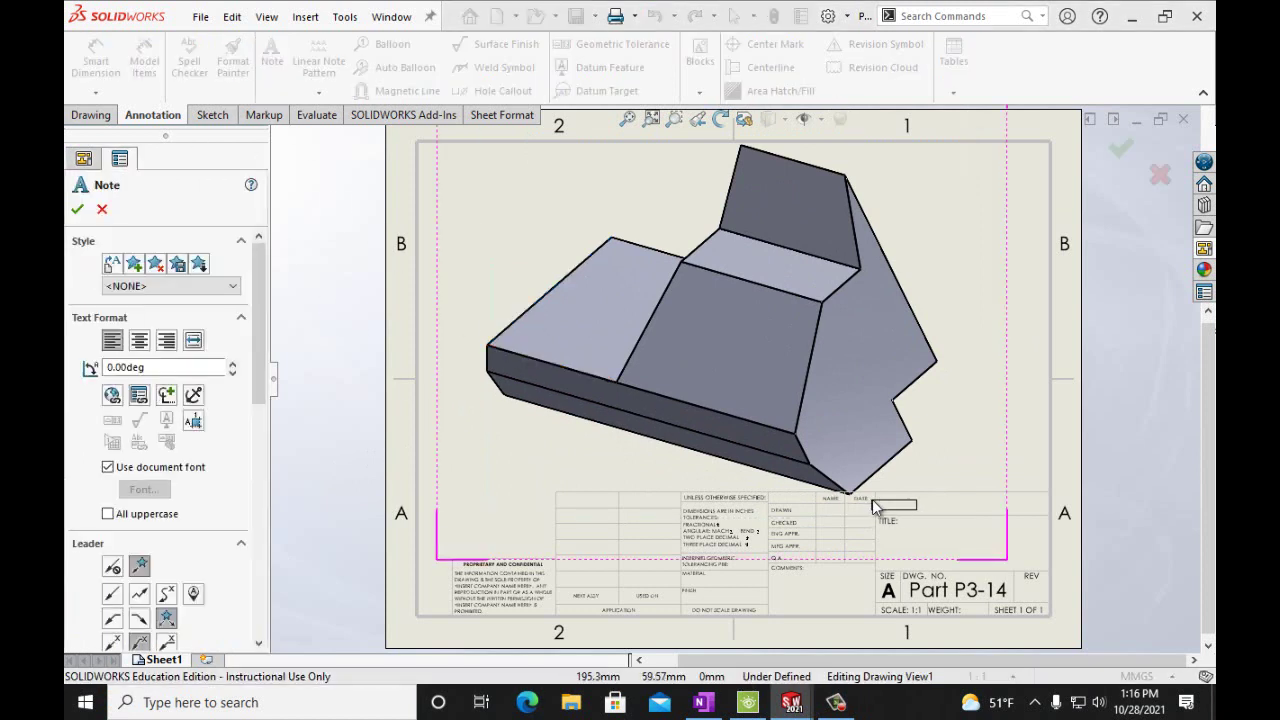
{"action": "left_click", "coordinate": [872, 505]}
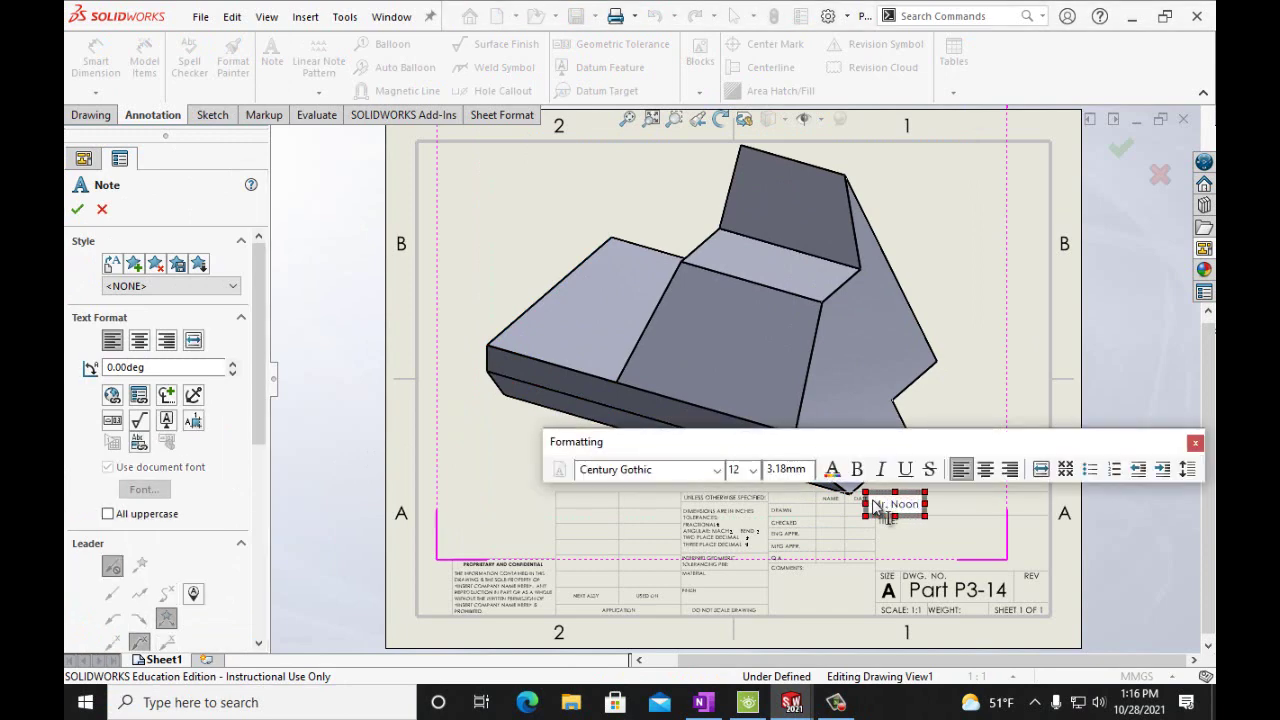
{"action": "left_click", "coordinate": [78, 209]}
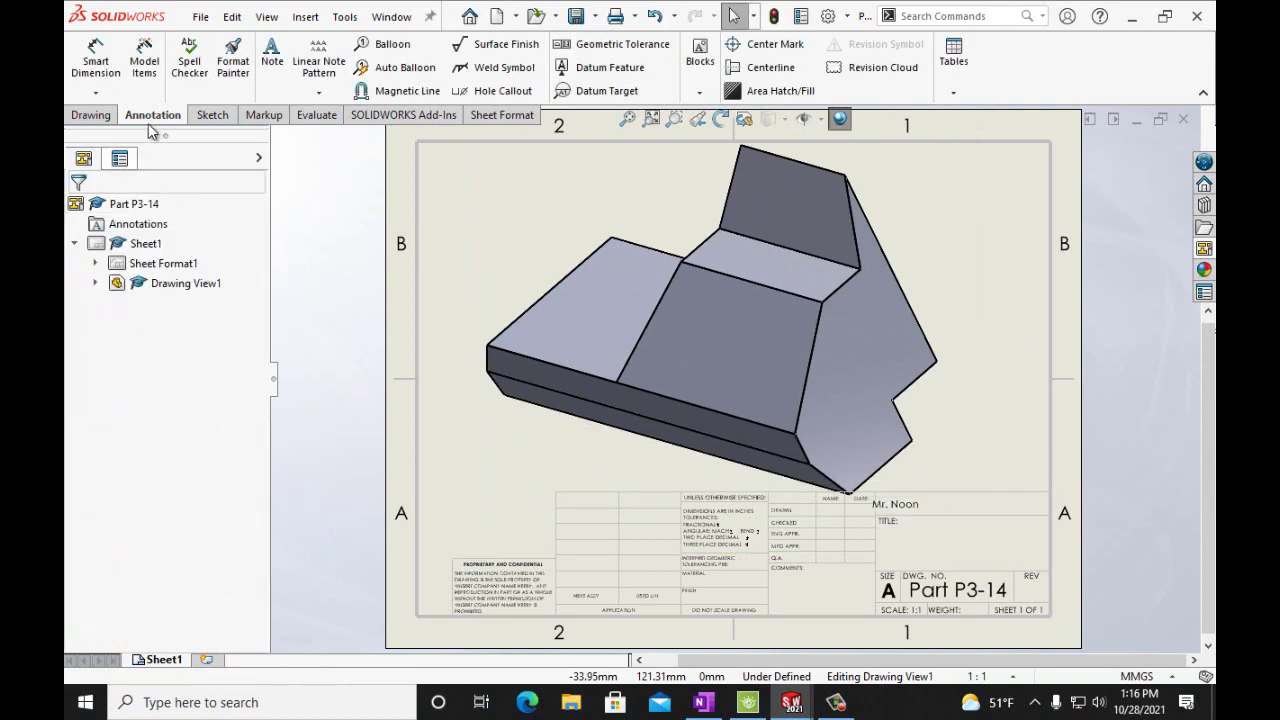
- Save the drawing in the POE folder as "Part P3-14" in the SOLIDWORKS Drawing format
{"action": "left_click", "coordinate": [200, 16]}
{"action": "left_click", "coordinate": [235, 145]}
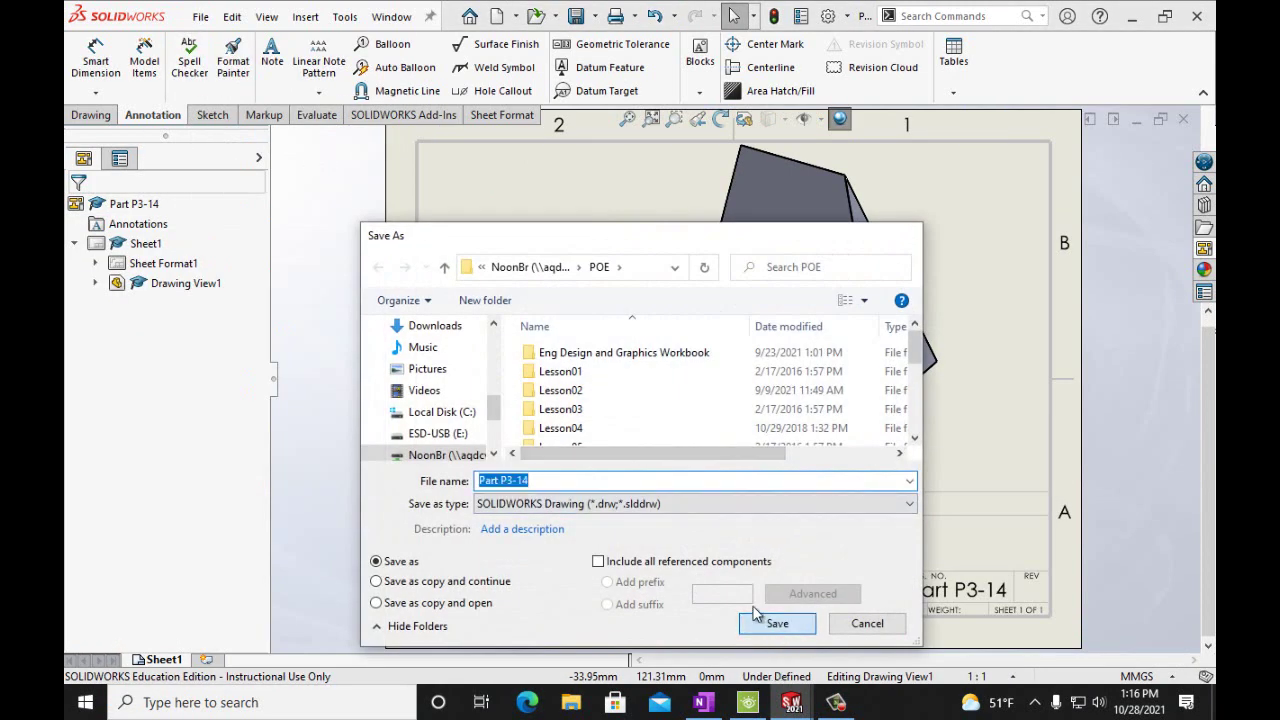
{"action": "left_click", "coordinate": [775, 623]}
- Print the current sheet to OneNote for Windows 10, inserting the printout in the current Handouts section
{"action": "left_click", "coordinate": [200, 16]}
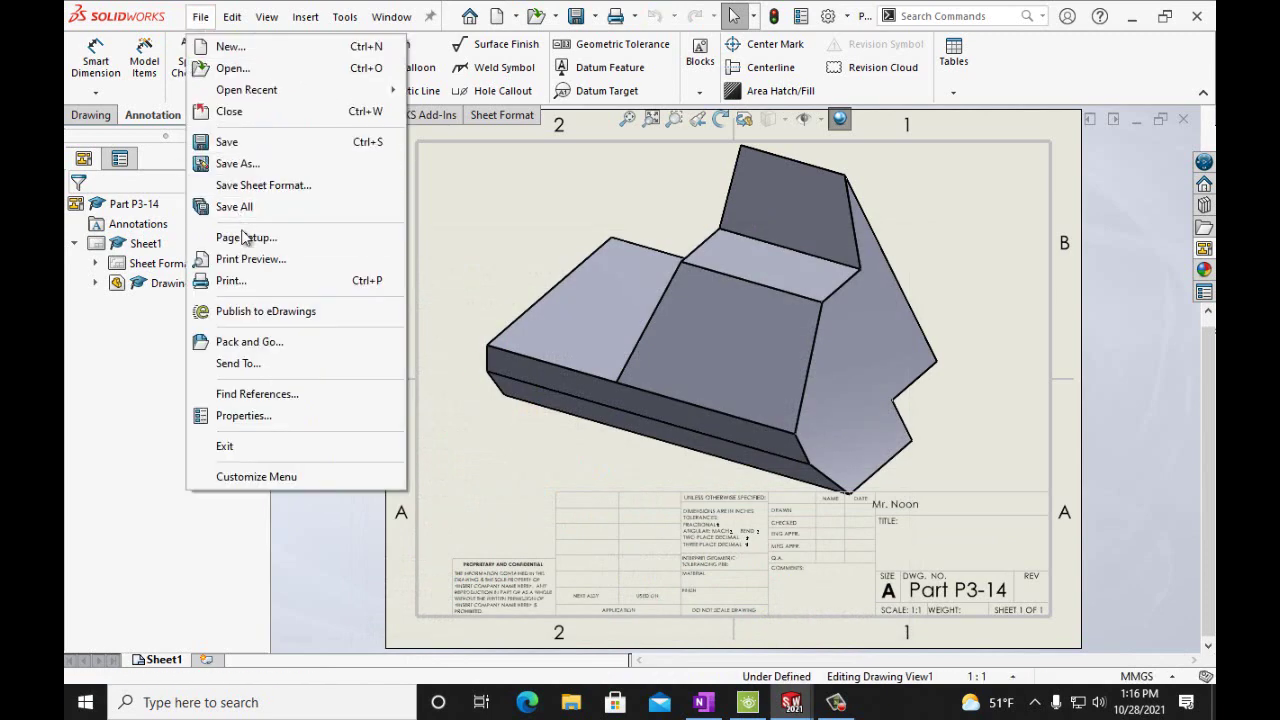
{"action": "left_click", "coordinate": [247, 284]}
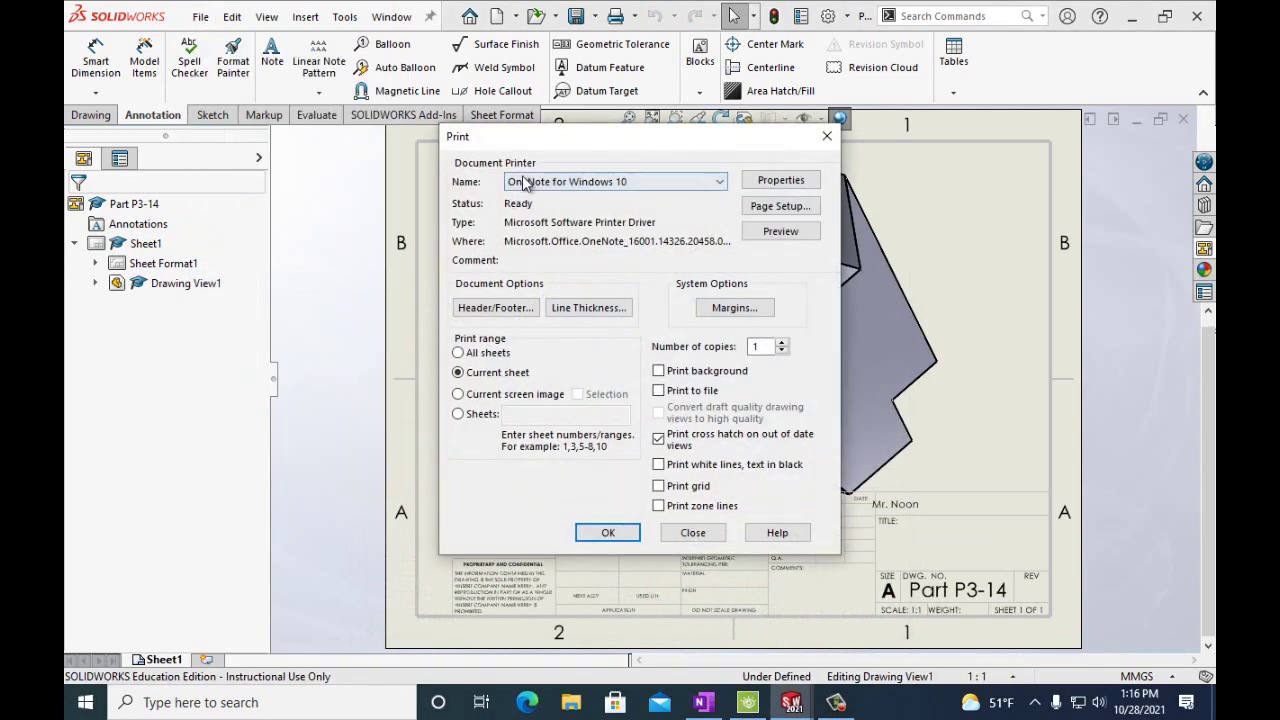
{"action": "left_click", "coordinate": [606, 533]}
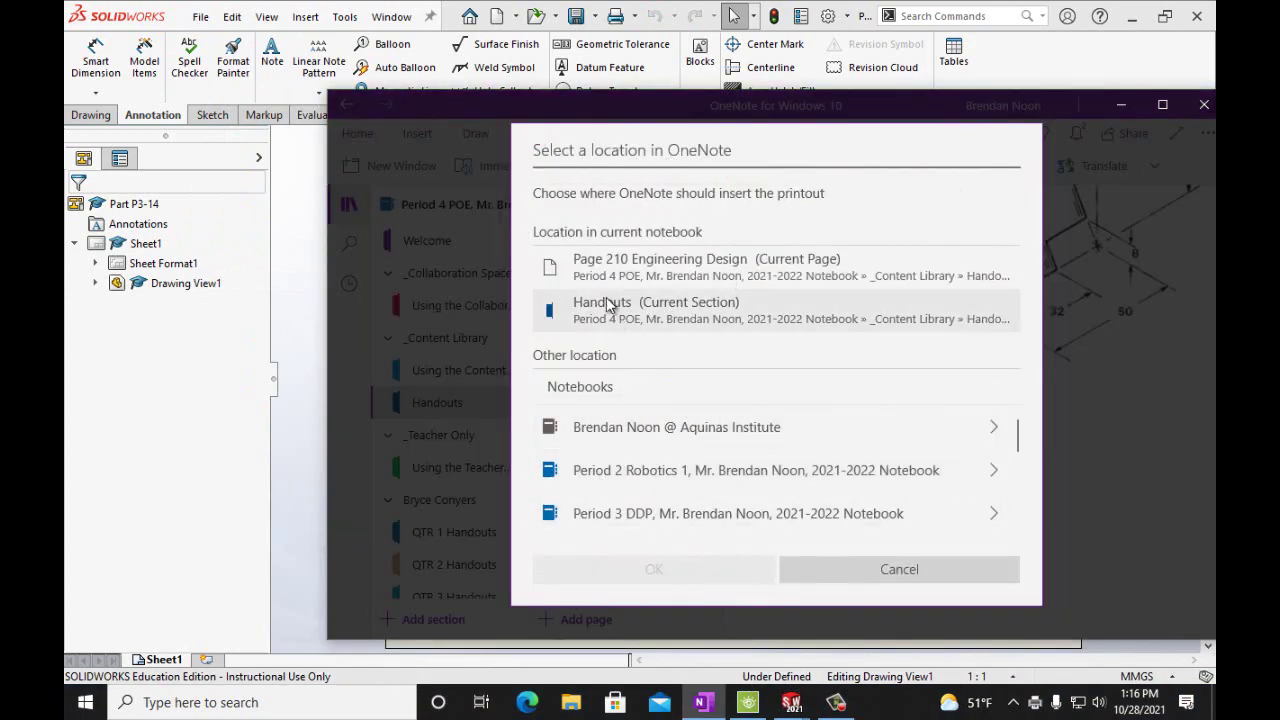
{"action": "left_click", "coordinate": [652, 312]}
{"action": "left_click", "coordinate": [672, 580]}
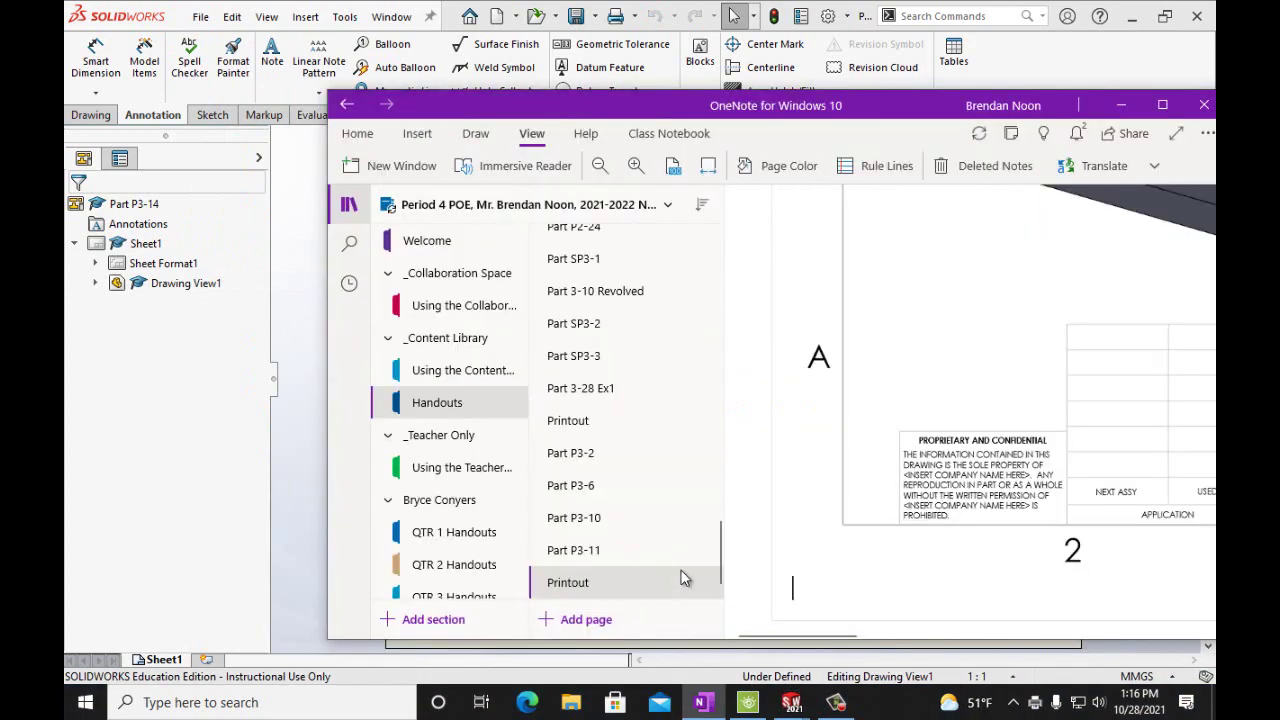
- Retitle the new OneNote printout page "Part P3-14"
{"action": "scroll", "coordinate": [795, 590], "scroll_direction": "right", "scroll_amount": 5}
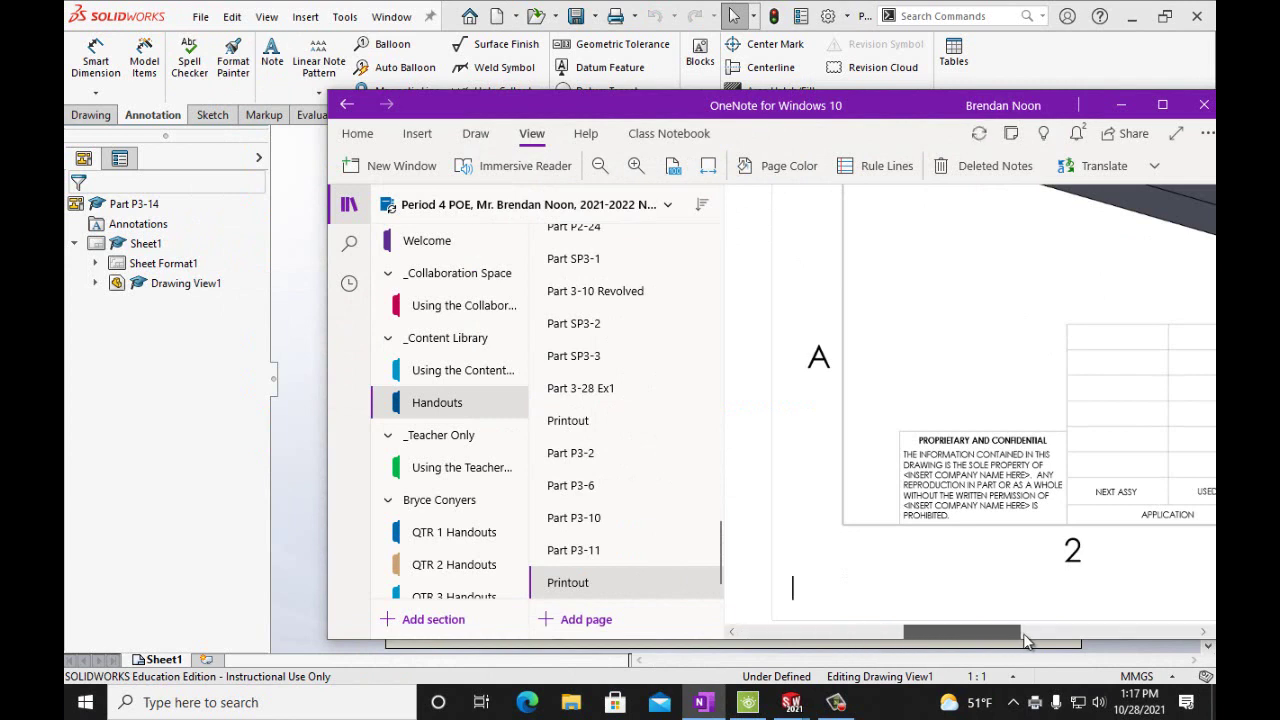
{"action": "scroll", "coordinate": [845, 555], "scroll_direction": "left", "scroll_amount": 5}
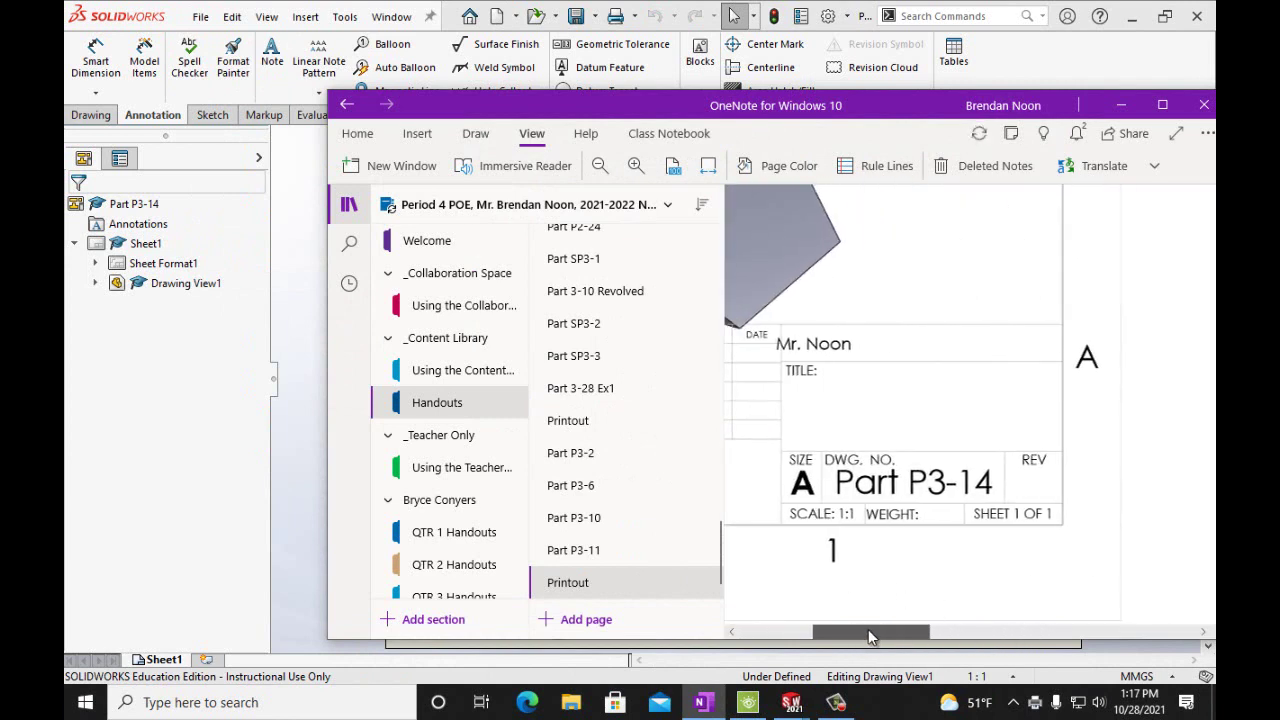
{"action": "scroll", "coordinate": [861, 535], "scroll_direction": "up", "scroll_amount": 3}
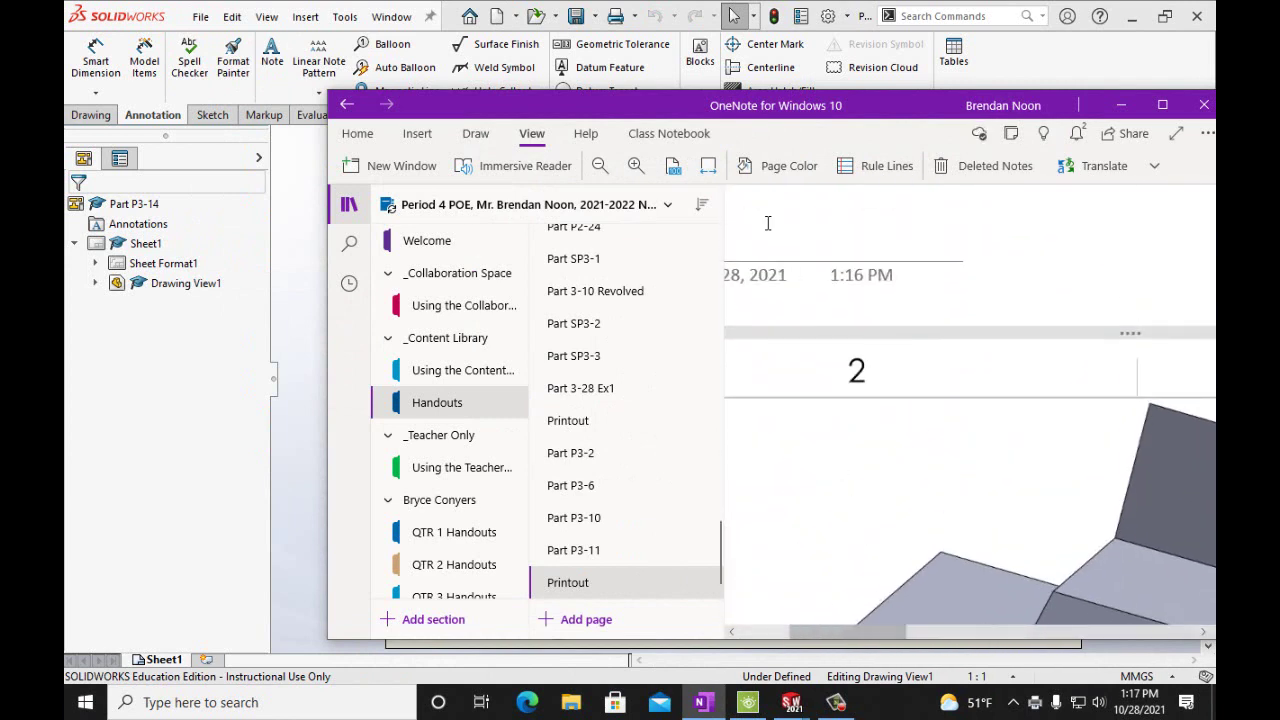
{"action": "scroll", "coordinate": [785, 240], "scroll_direction": "left", "scroll_amount": 2}
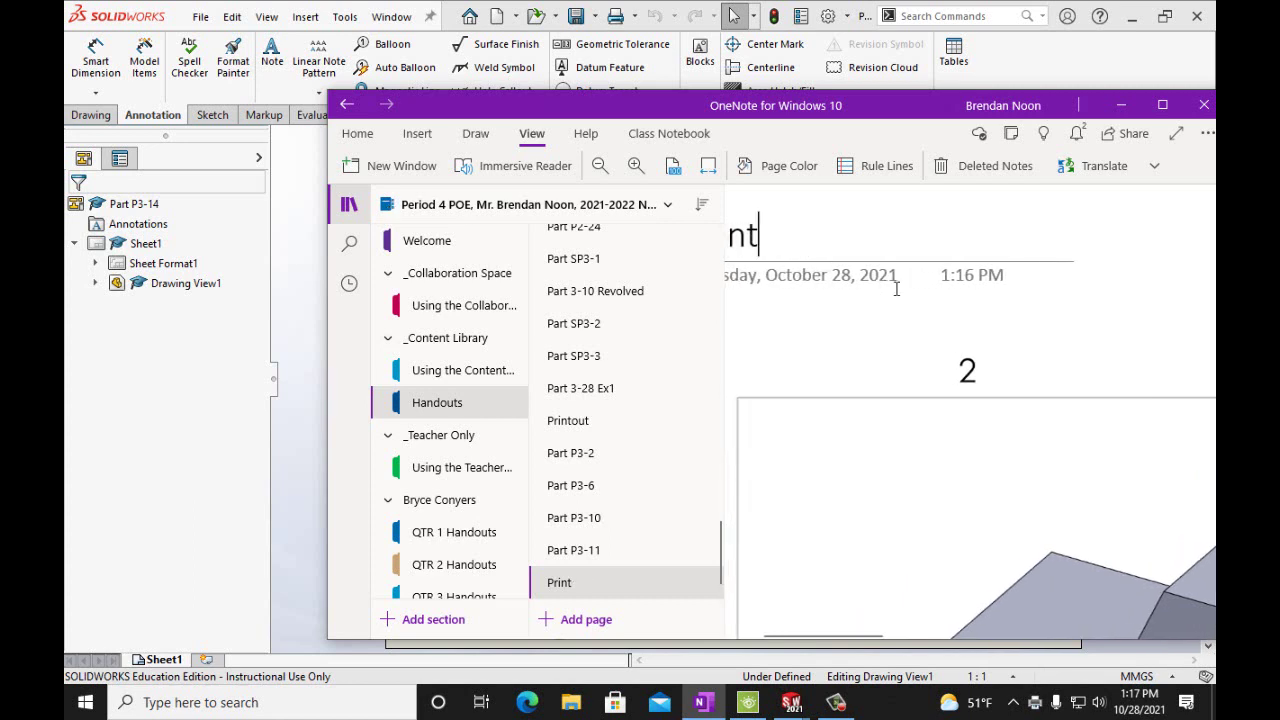
{"action": "scroll", "coordinate": [896, 289], "scroll_direction": "left", "scroll_amount": 2}
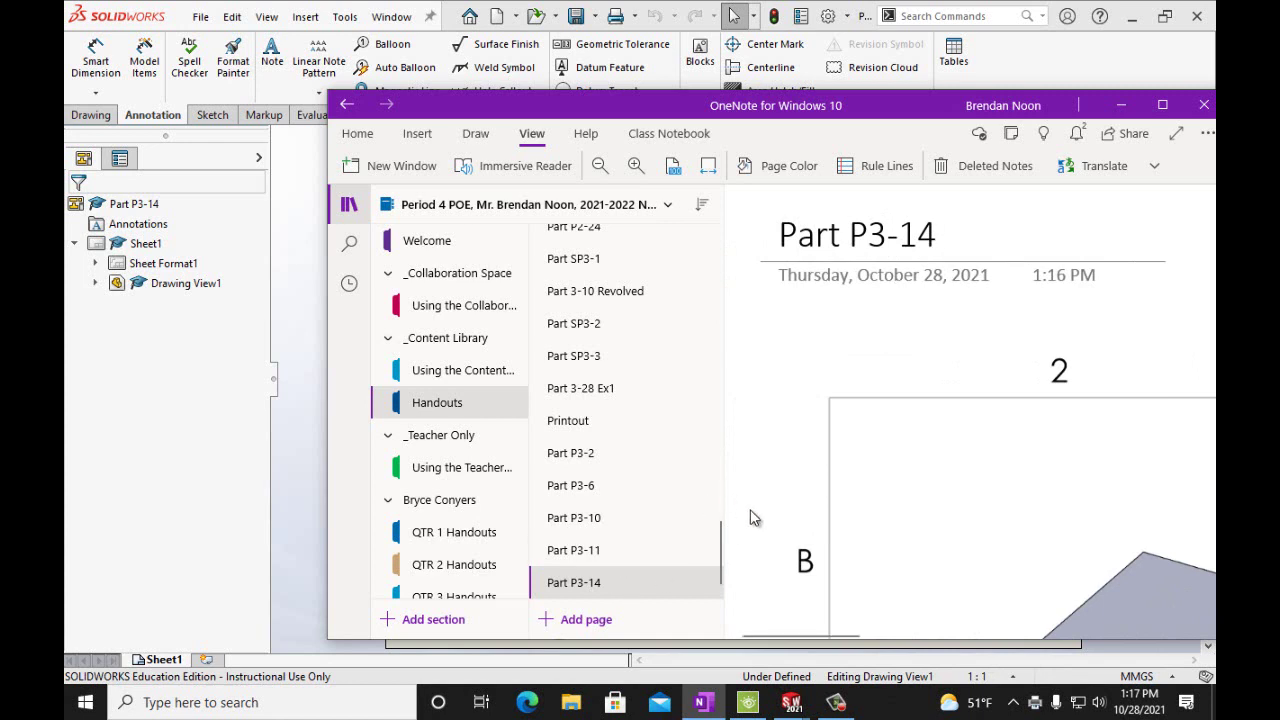
- Open the "Page 210 Engineering Design" page and look over Figures P3-11 to P3-14 at a reduced zoom
{"action": "left_click_drag", "start_coordinate": [721, 532], "coordinate": [727, 432]}
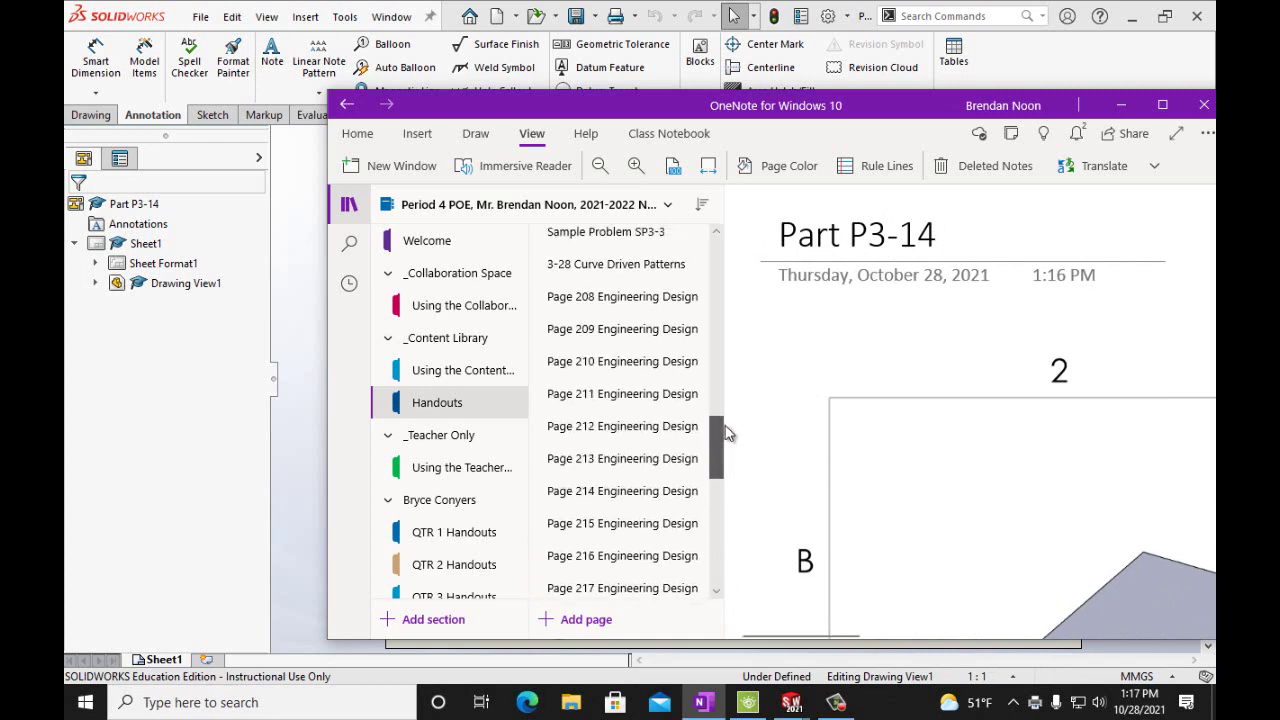
{"action": "left_click", "coordinate": [660, 373]}
{"action": "scroll", "coordinate": [811, 441], "scroll_direction": "up", "scroll_amount": 3}
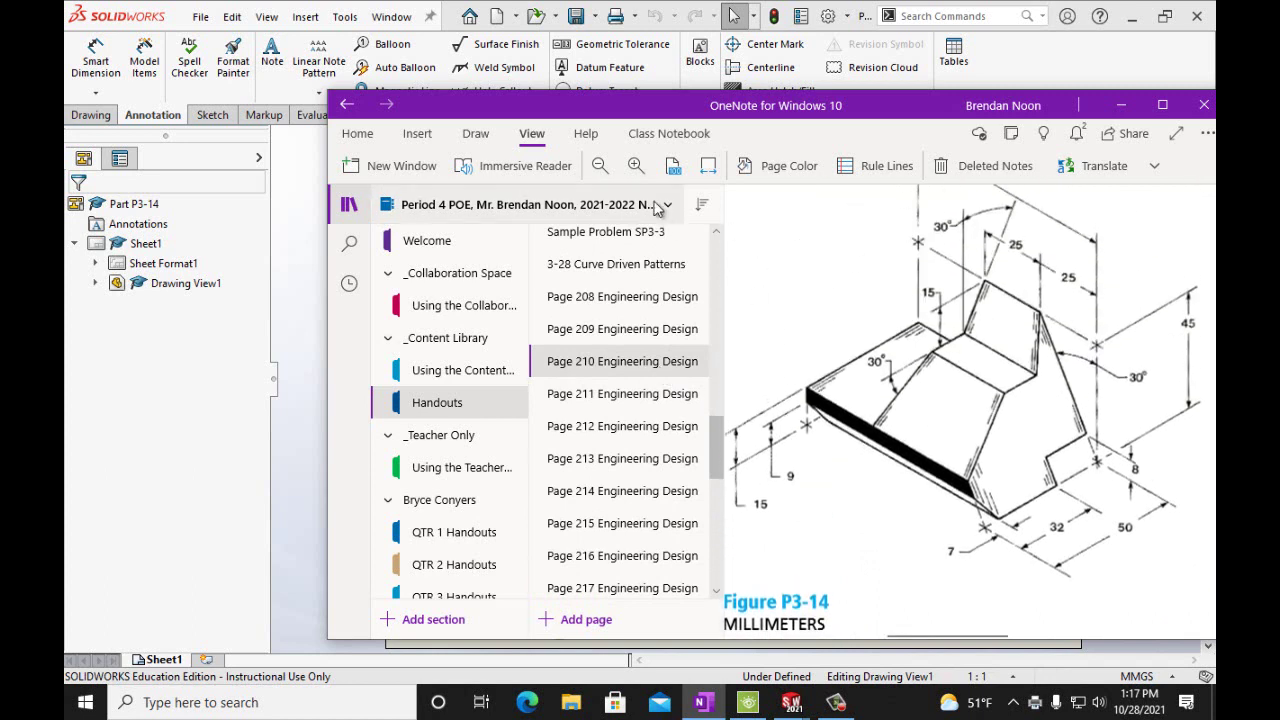
{"action": "left_click", "coordinate": [600, 167]}
{"action": "left_click", "coordinate": [600, 167]}
{"action": "left_click", "coordinate": [600, 167]}
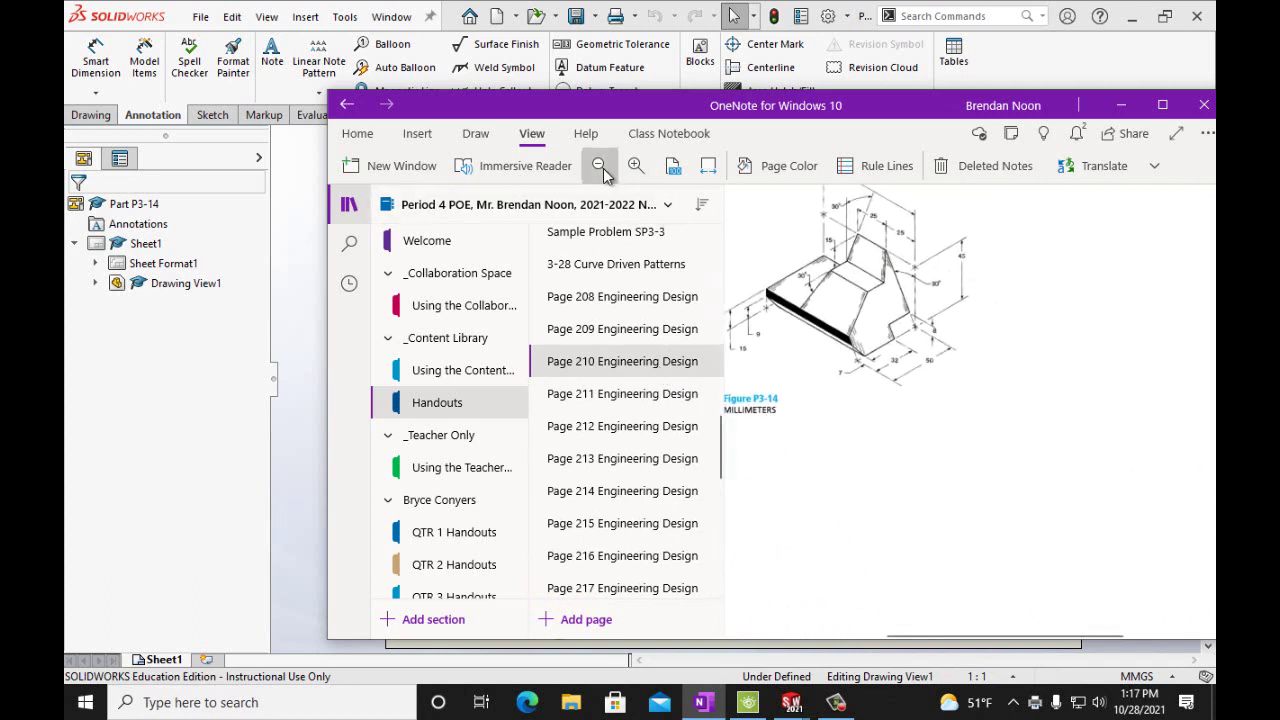
{"action": "left_click", "coordinate": [600, 167]}
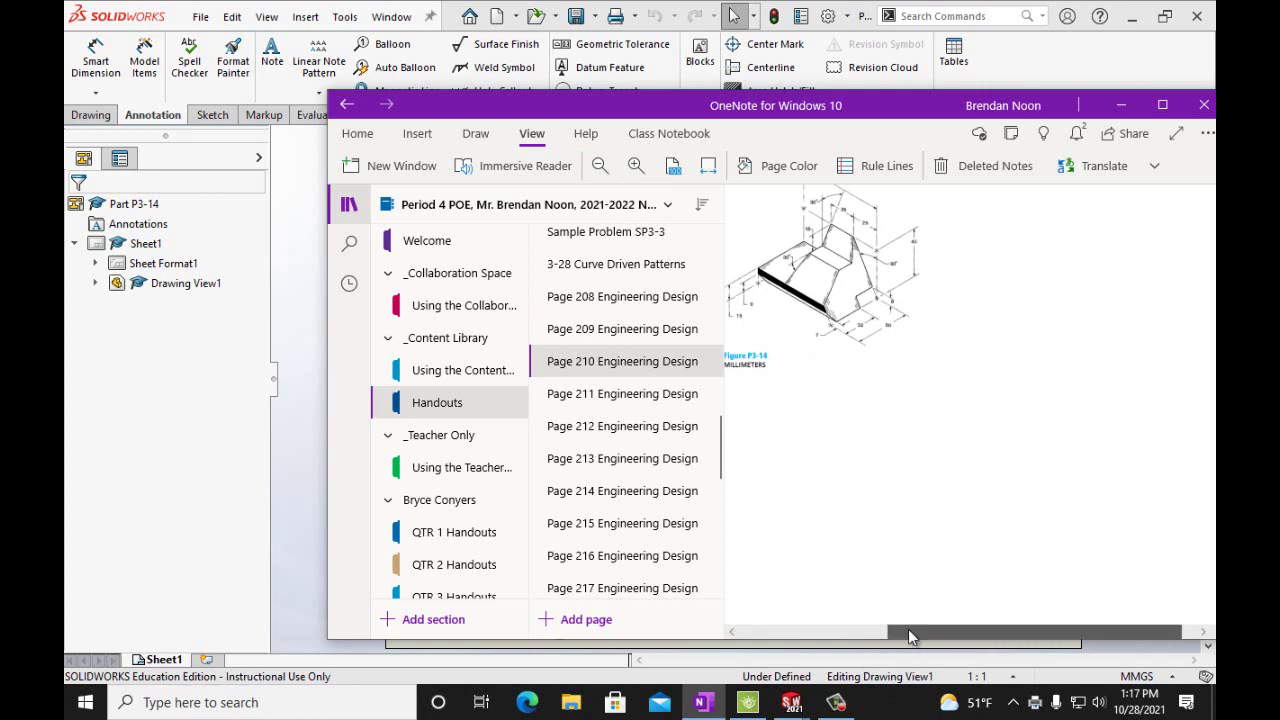
{"action": "left_click_drag", "start_coordinate": [927, 641], "coordinate": [779, 641]}
{"action": "scroll", "coordinate": [840, 410], "scroll_direction": "up", "scroll_amount": 5}
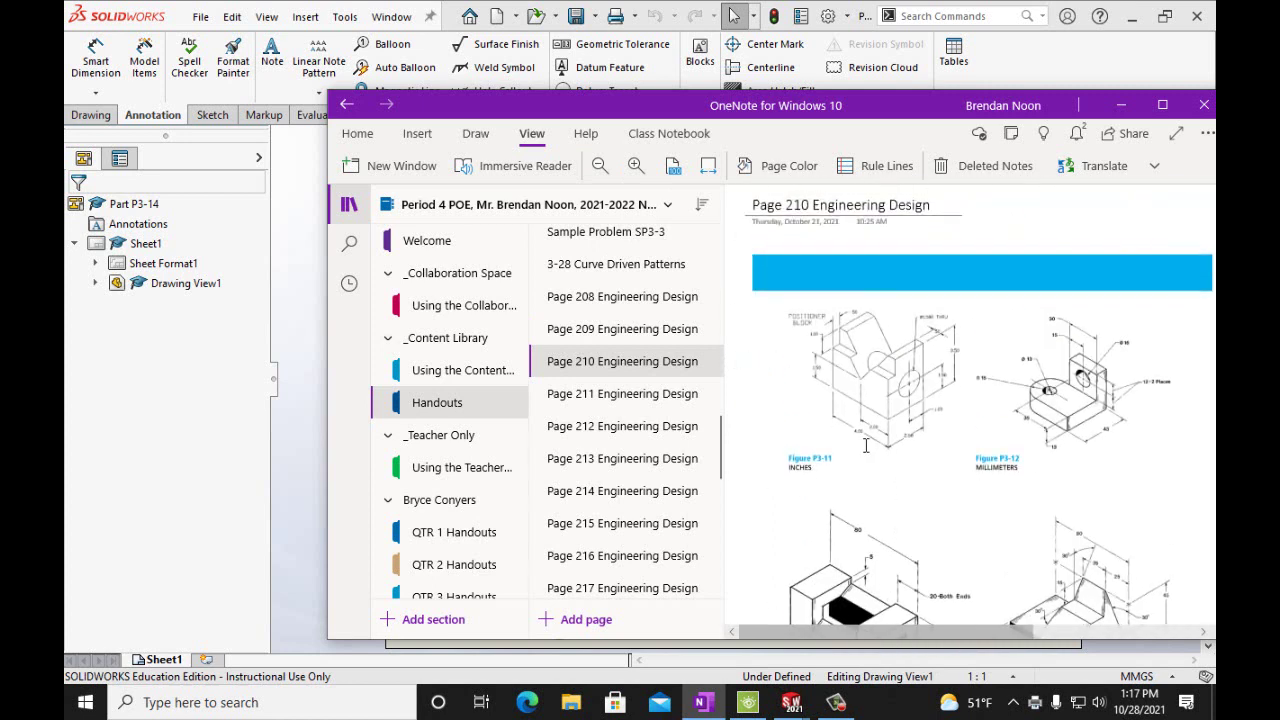
{"action": "scroll", "coordinate": [866, 446], "scroll_direction": "down", "scroll_amount": 2}
{"action": "scroll", "coordinate": [1026, 507], "scroll_direction": "up", "scroll_amount": 2}
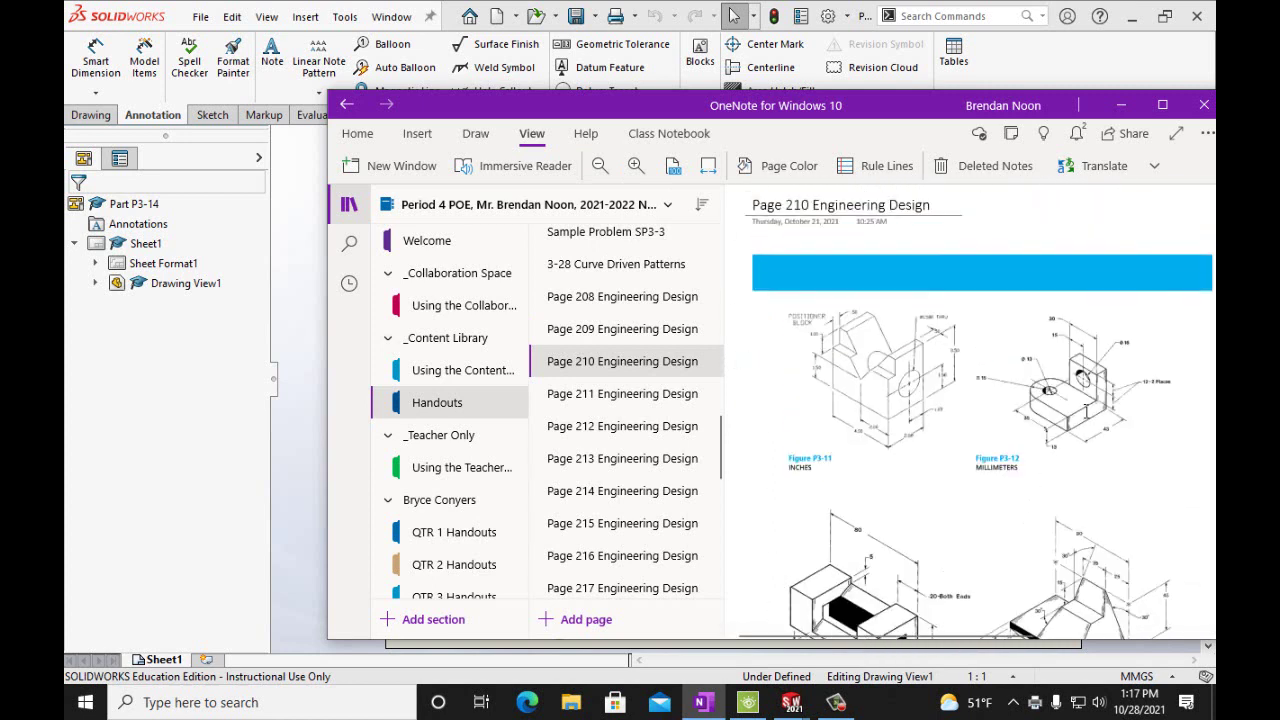
{"action": "scroll", "coordinate": [1052, 432], "scroll_direction": "down", "scroll_amount": 2}
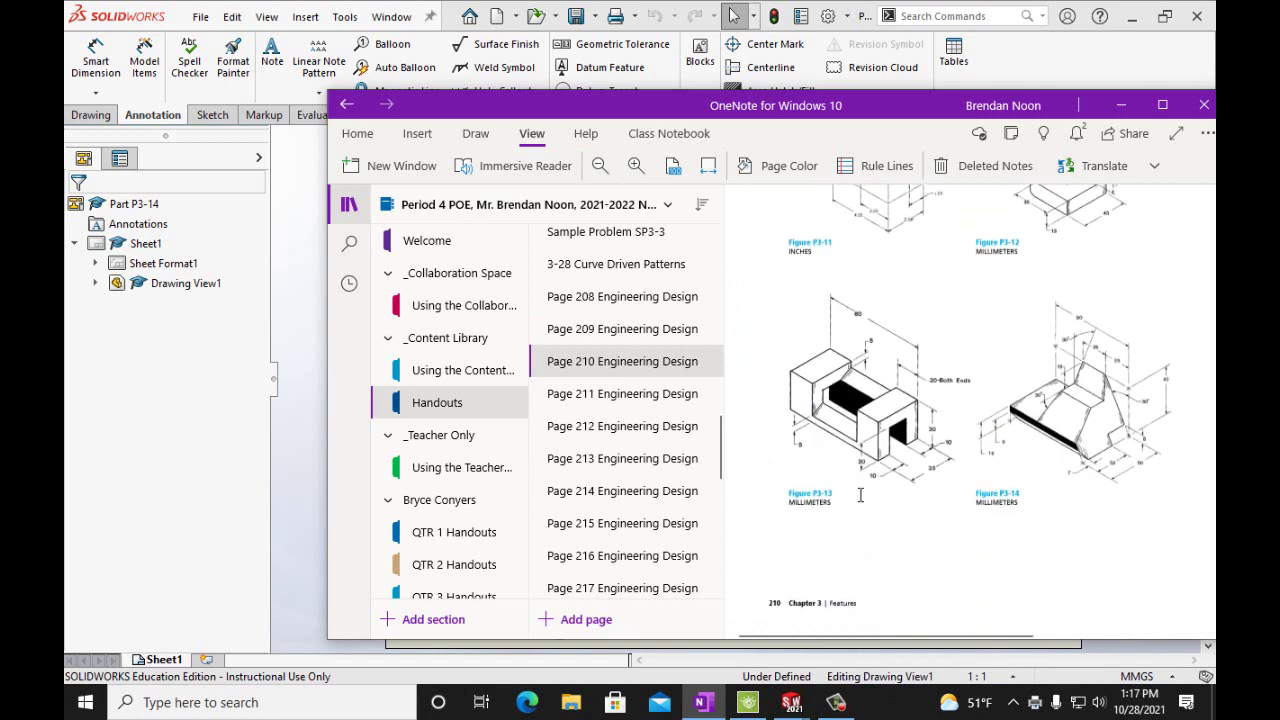